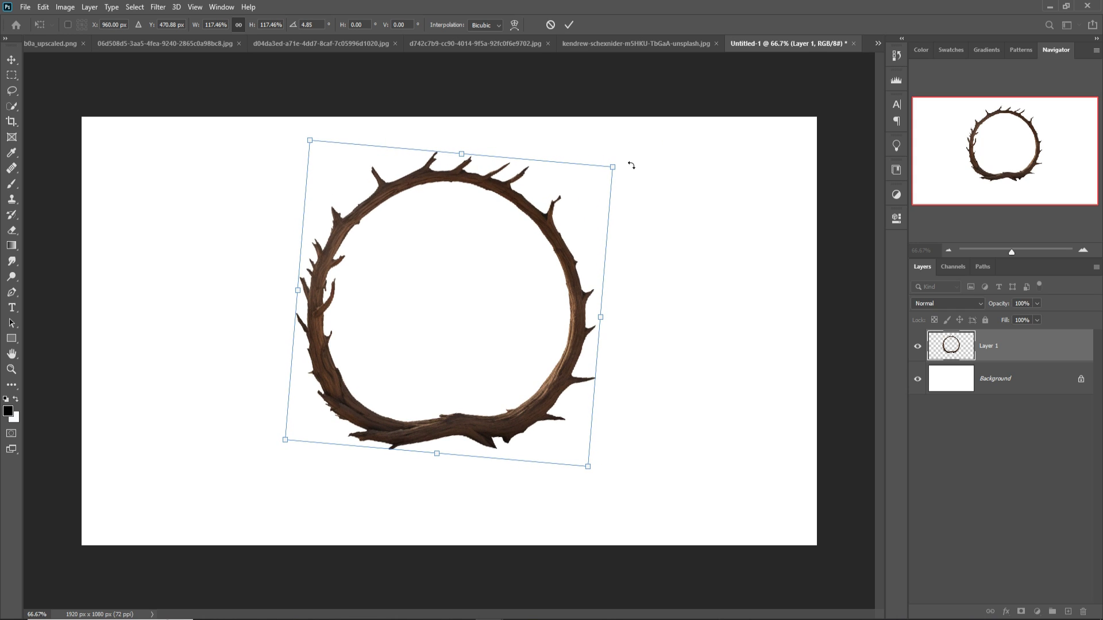
# Enlarge the thorny branch ring to about 128% and centre it horizontally on the canvas.
pyautogui.moveTo(594, 474); pyautogui.dragTo(621, 502)
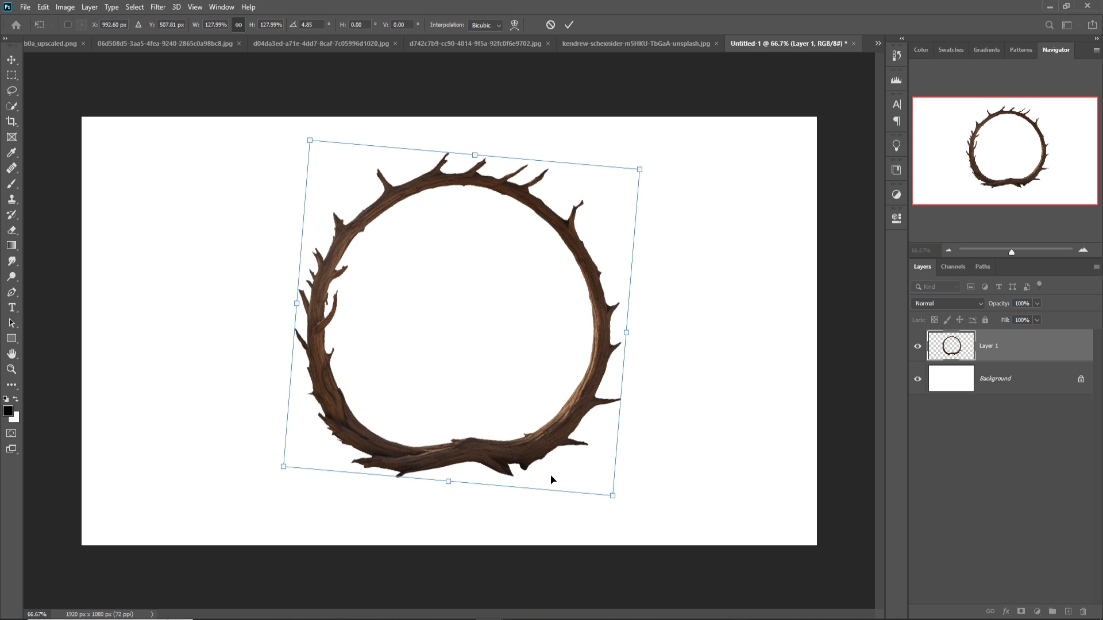
pyautogui.moveTo(527, 464); pyautogui.dragTo(517, 451)
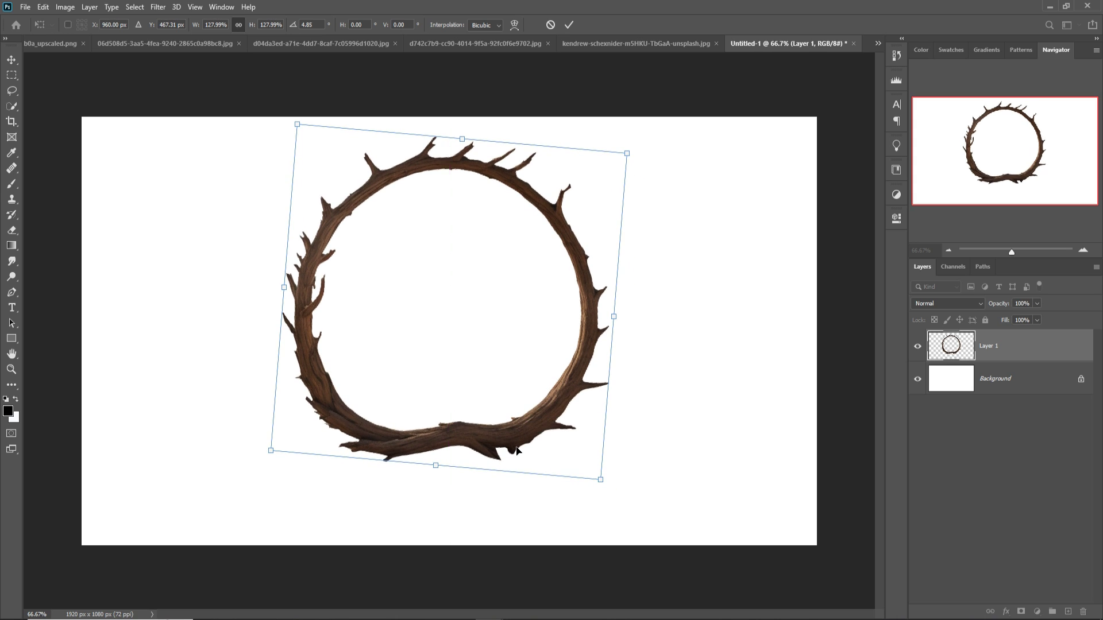
pyautogui.click(570, 25)
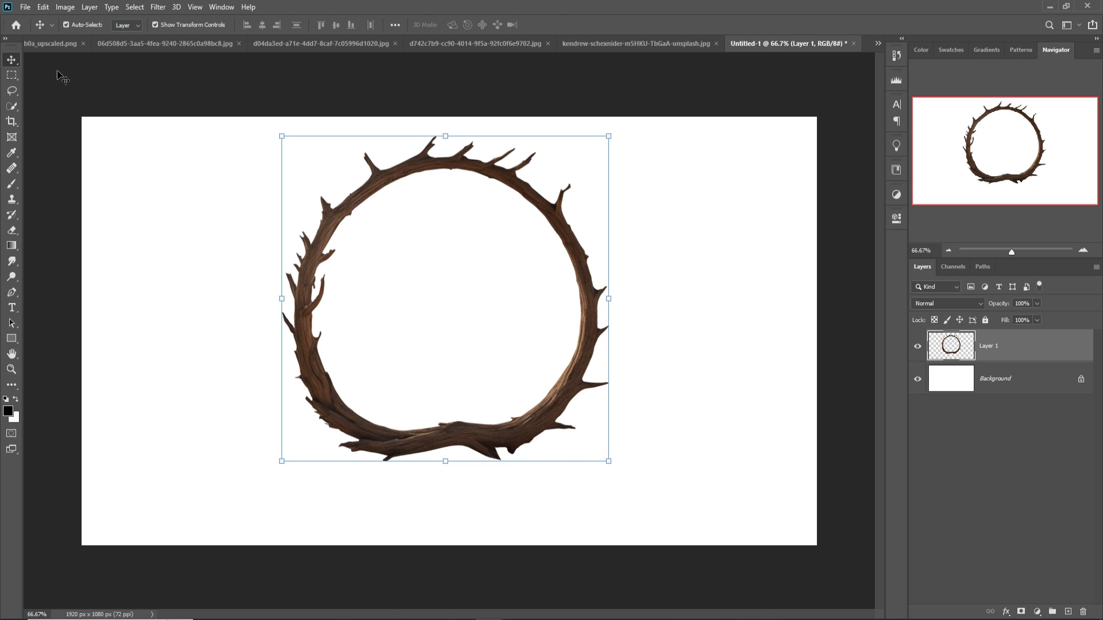
# Copy the desert road landscape from its open image into the Untitled-1 composition.
pyautogui.click(43, 45)
pyautogui.click(352, 39)
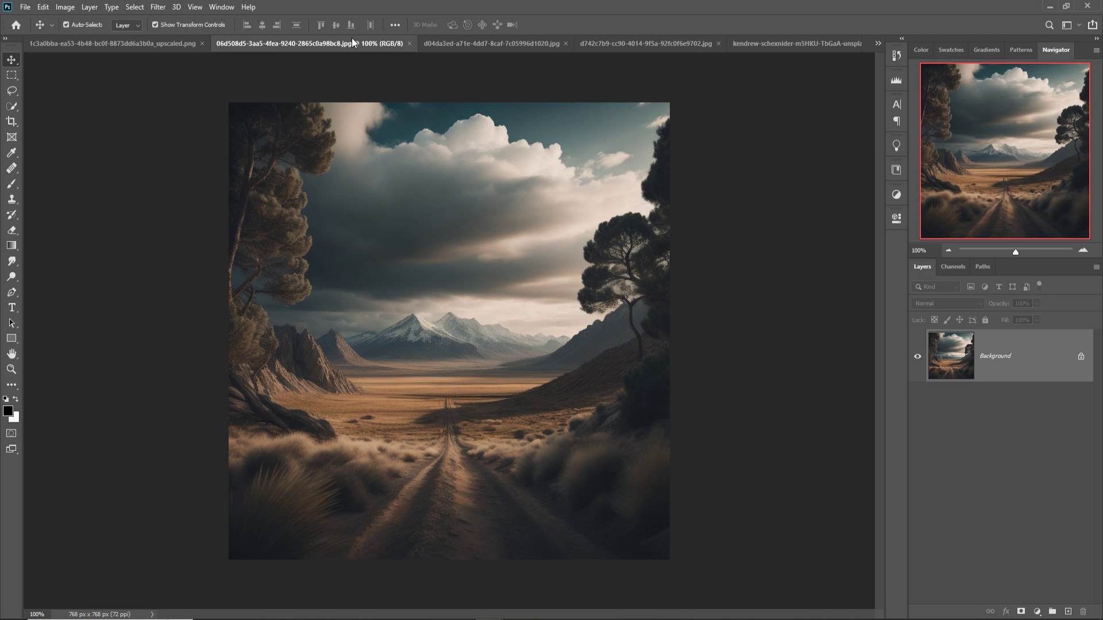
pyautogui.moveTo(270, 47); pyautogui.dragTo(692, 130)
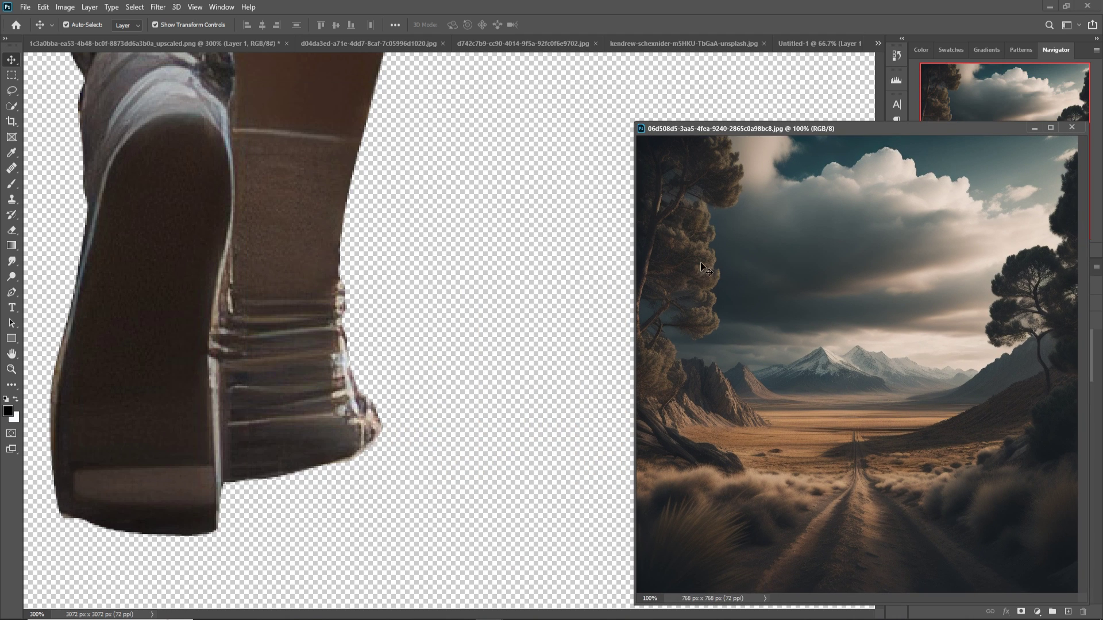
pyautogui.click(822, 44)
pyautogui.click(832, 203)
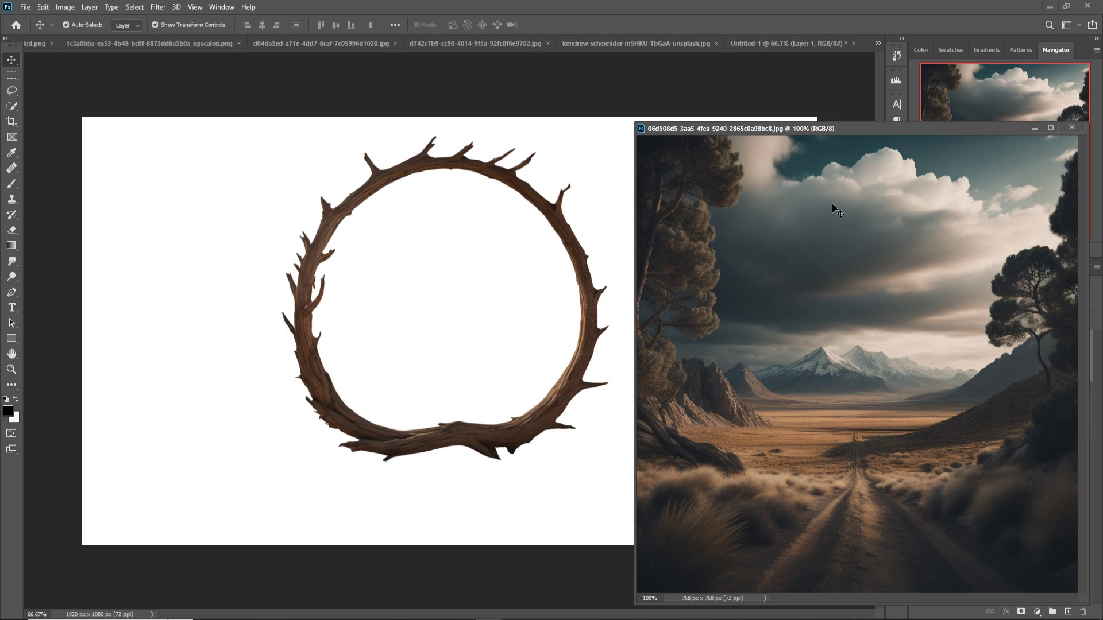
pyautogui.click(357, 237)
pyautogui.moveTo(358, 240); pyautogui.dragTo(357, 239)
pyautogui.click(1034, 127)
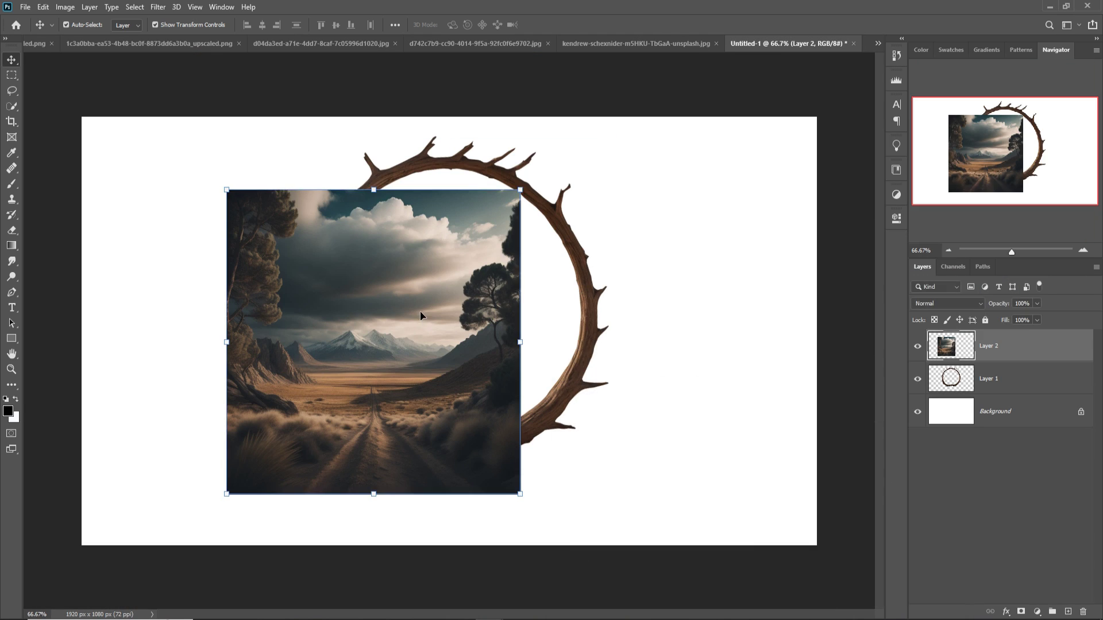
# Centre the landscape over the branch ring and place its layer beneath the ring layer.
pyautogui.moveTo(421, 315); pyautogui.dragTo(491, 264)
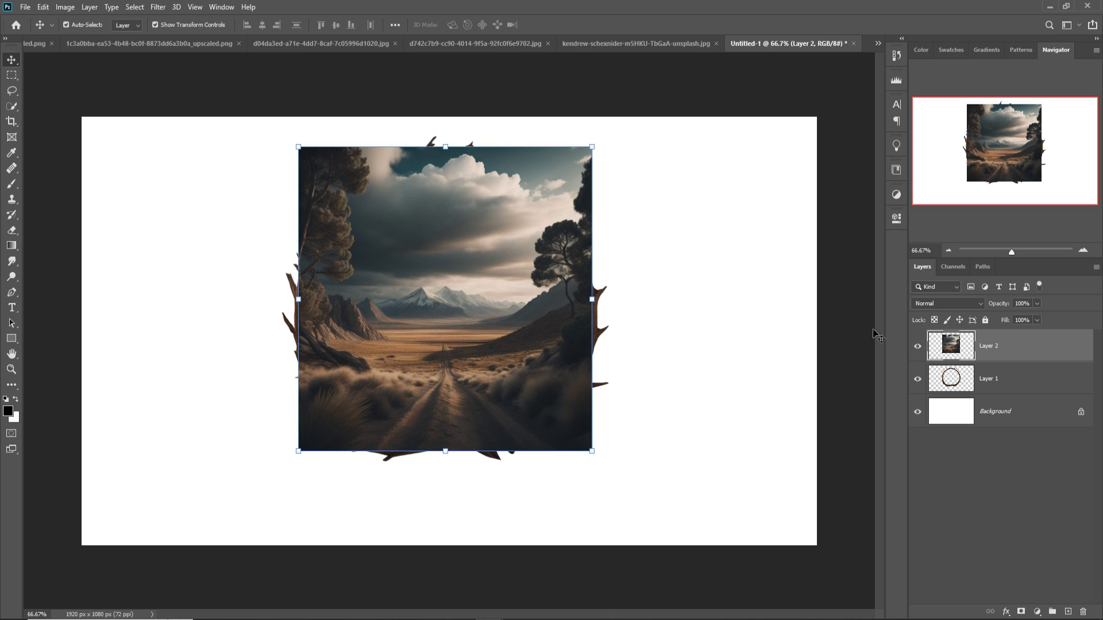
pyautogui.moveTo(1037, 352); pyautogui.dragTo(984, 378)
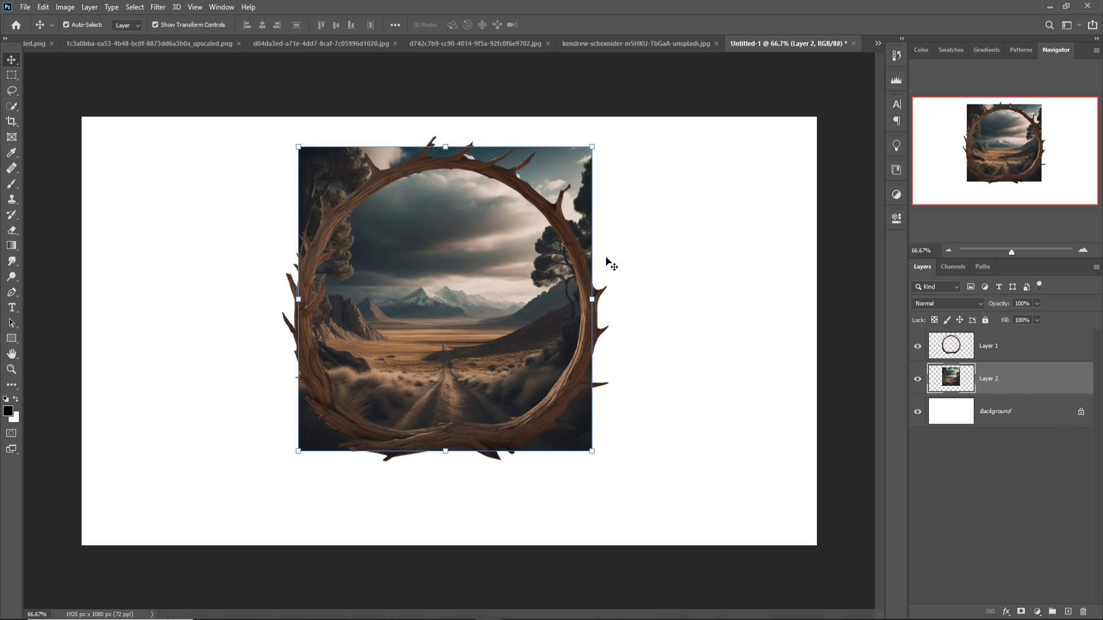
pyautogui.moveTo(451, 388); pyautogui.dragTo(451, 379)
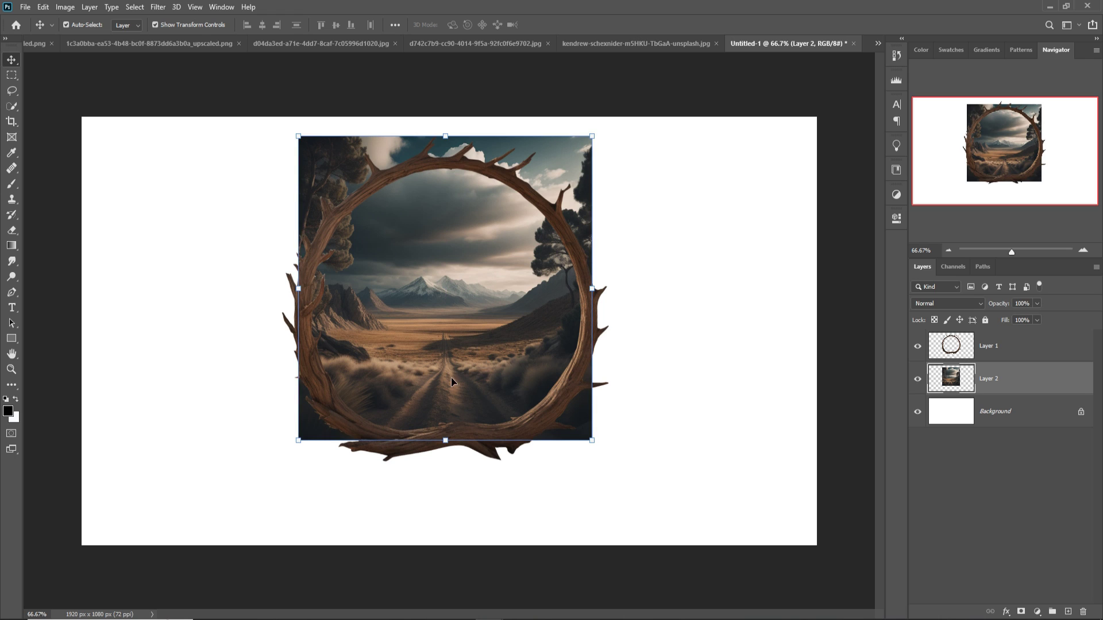
# Add a layer mask to the landscape and brush away everything outside the branch ring in black.
pyautogui.click(1021, 612)
pyautogui.click(11, 184)
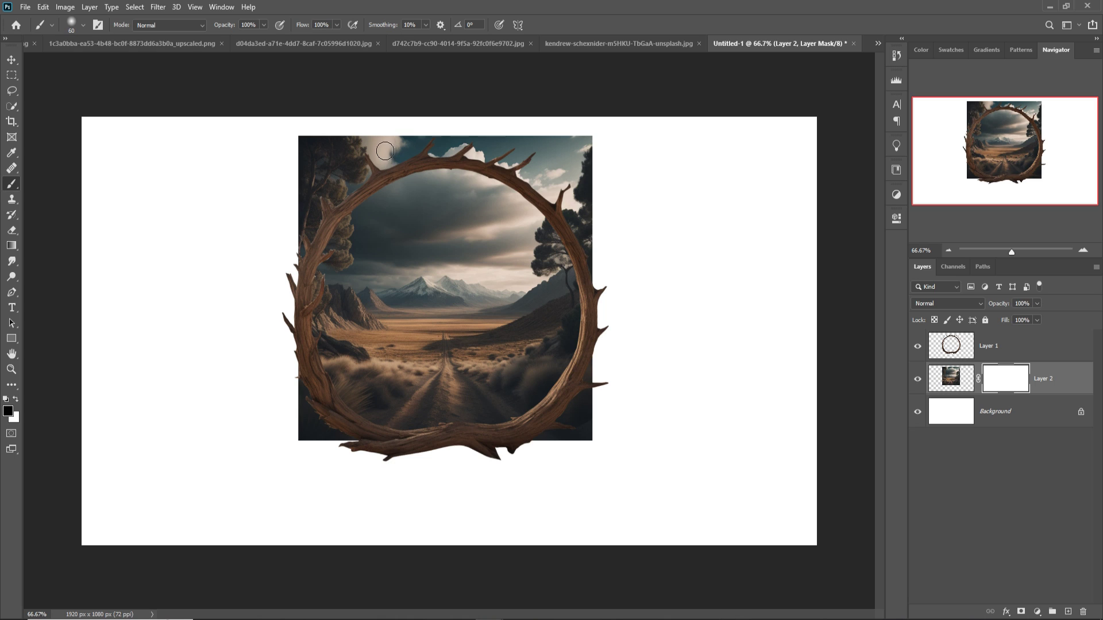
pyautogui.moveTo(401, 131)
pyautogui.mouseDown()
pyautogui.moveTo(439, 159)
pyautogui.moveTo(352, 181)
pyautogui.moveTo(570, 210)
pyautogui.moveTo(459, 151)
pyautogui.moveTo(318, 231)
pyautogui.moveTo(343, 442)
pyautogui.moveTo(436, 478)
pyautogui.moveTo(572, 440)
pyautogui.moveTo(573, 153)
pyautogui.mouseUp()
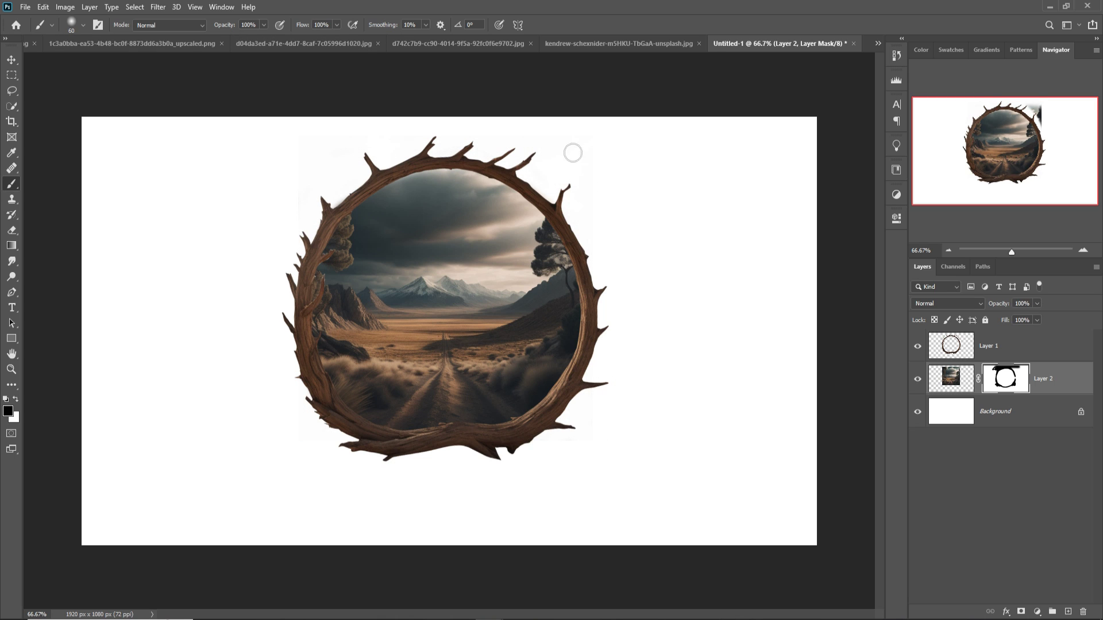
pyautogui.click(9, 61)
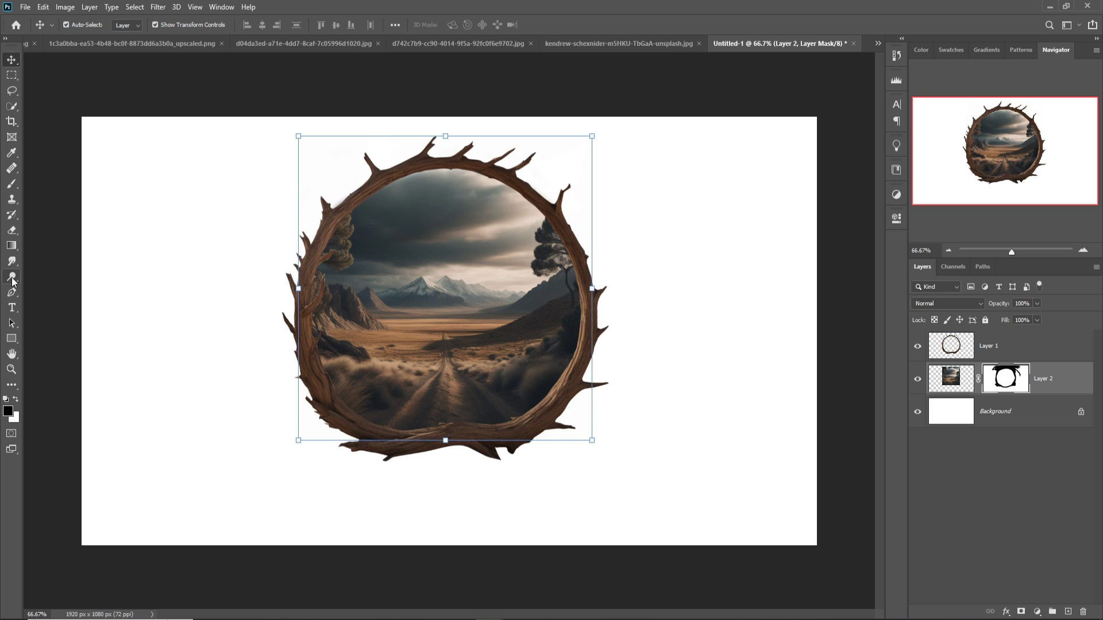
pyautogui.click(12, 184)
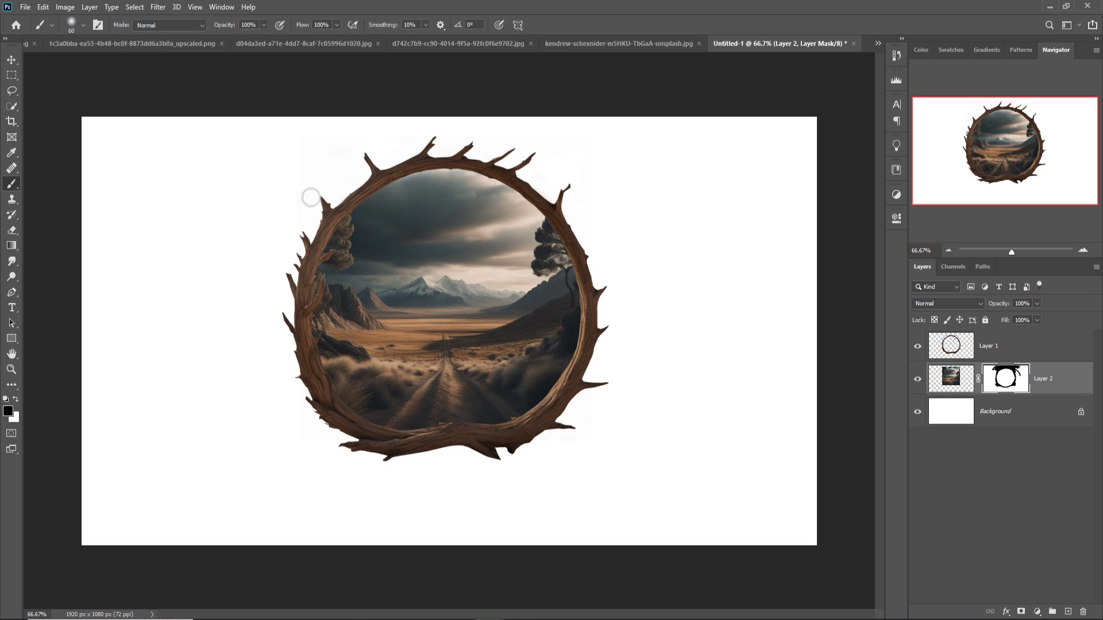
pyautogui.click(12, 60)
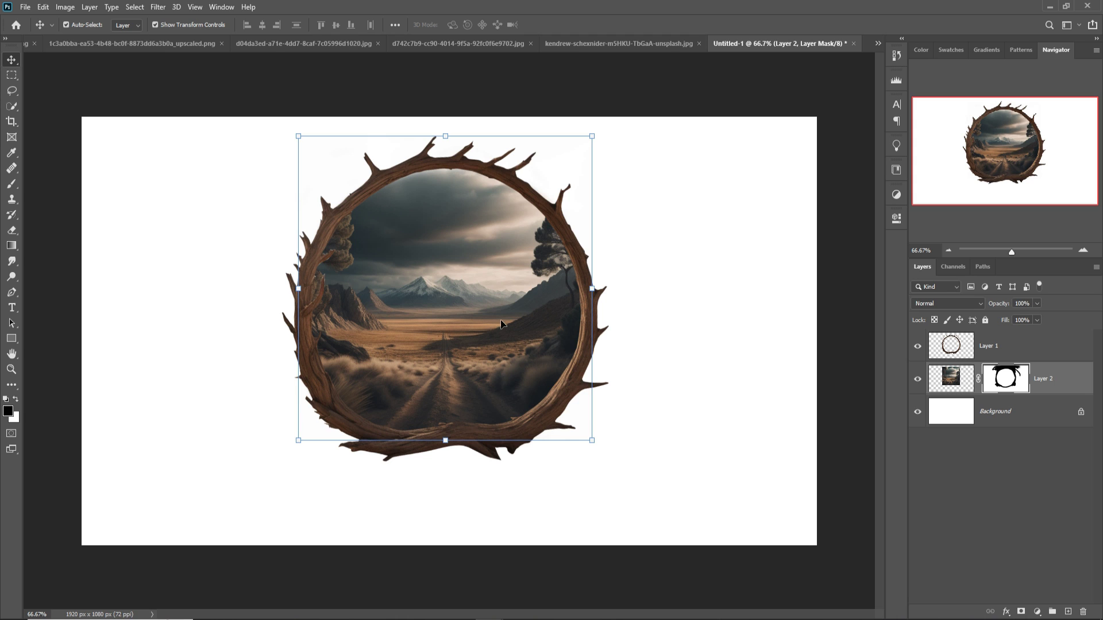
# Lasso the railway tracks and gravel below the treeline in the kendrew-schexnider unsplash photo.
pyautogui.click(615, 42)
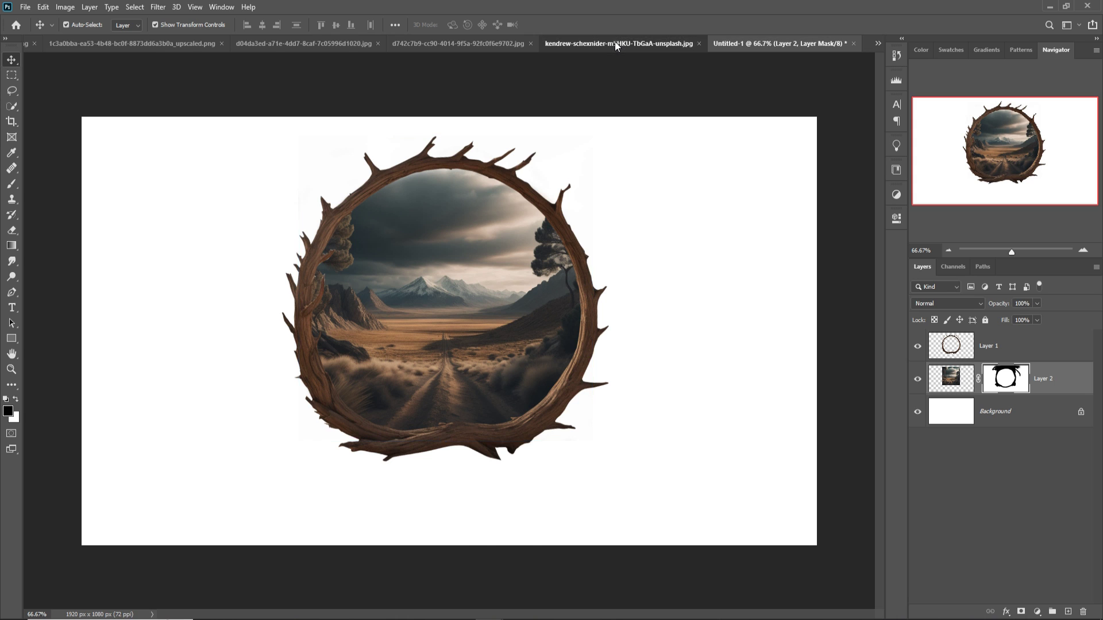
pyautogui.click(12, 91)
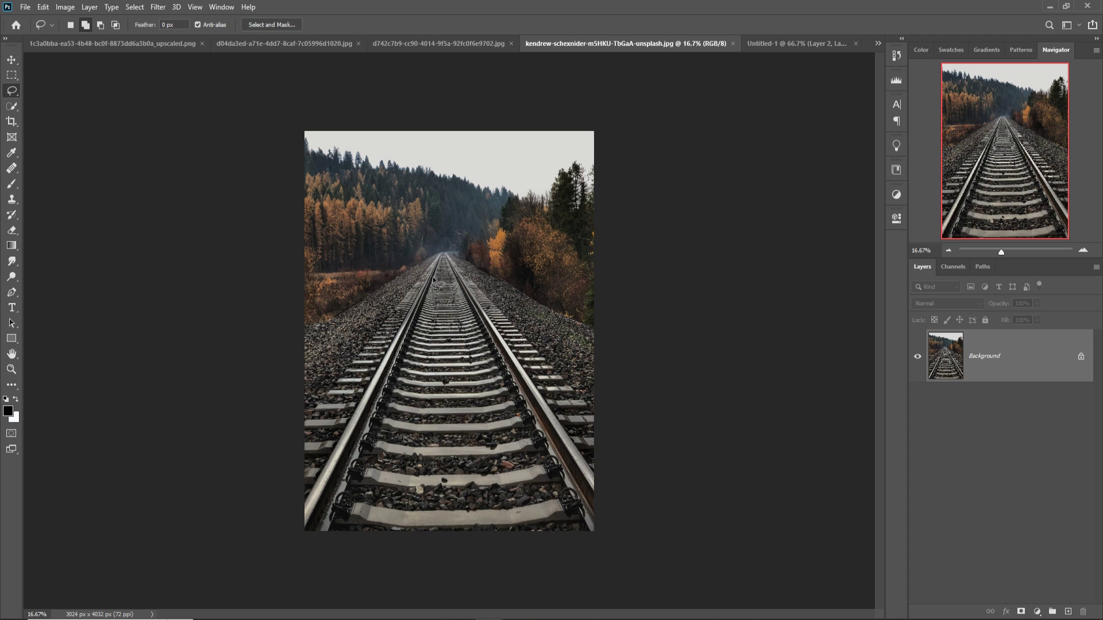
pyautogui.moveTo(419, 275)
pyautogui.mouseDown()
pyautogui.moveTo(279, 387)
pyautogui.moveTo(272, 548)
pyautogui.moveTo(443, 588)
pyautogui.moveTo(618, 566)
pyautogui.moveTo(640, 482)
pyautogui.moveTo(625, 365)
pyautogui.moveTo(475, 274)
pyautogui.moveTo(409, 277)
pyautogui.mouseUp()
pyautogui.click(11, 59)
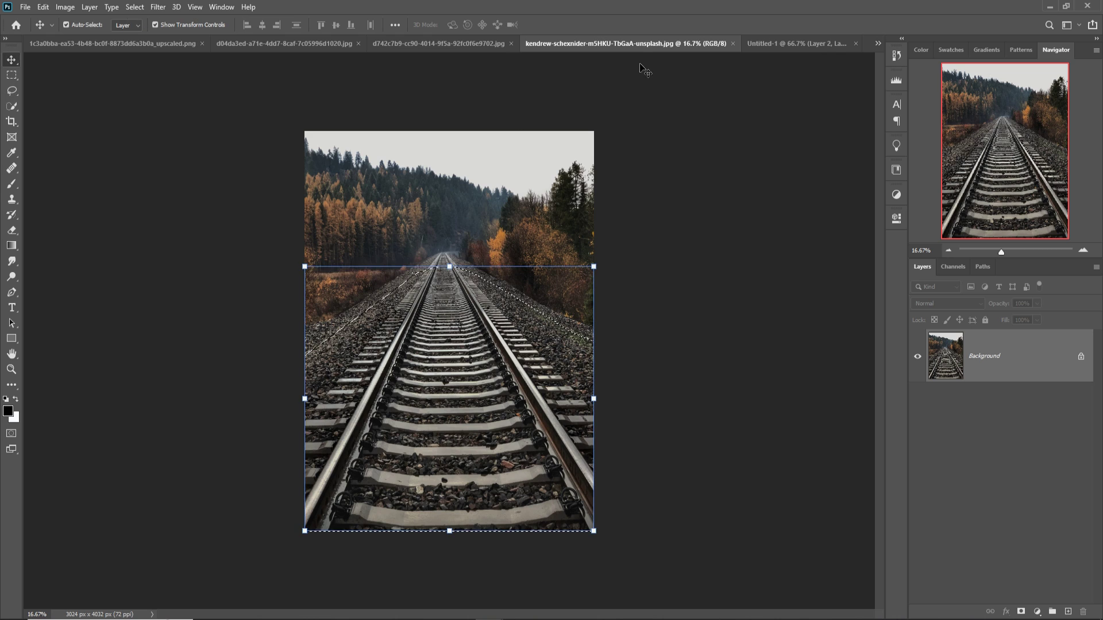
# Copy the selected railway tracks into the Untitled-1 composition and move their layer above the branch ring.
pyautogui.moveTo(629, 44); pyautogui.dragTo(631, 90)
pyautogui.moveTo(709, 370)
pyautogui.mouseDown()
pyautogui.moveTo(589, 422)
pyautogui.moveTo(455, 391)
pyautogui.mouseUp()
pyautogui.click(766, 93)
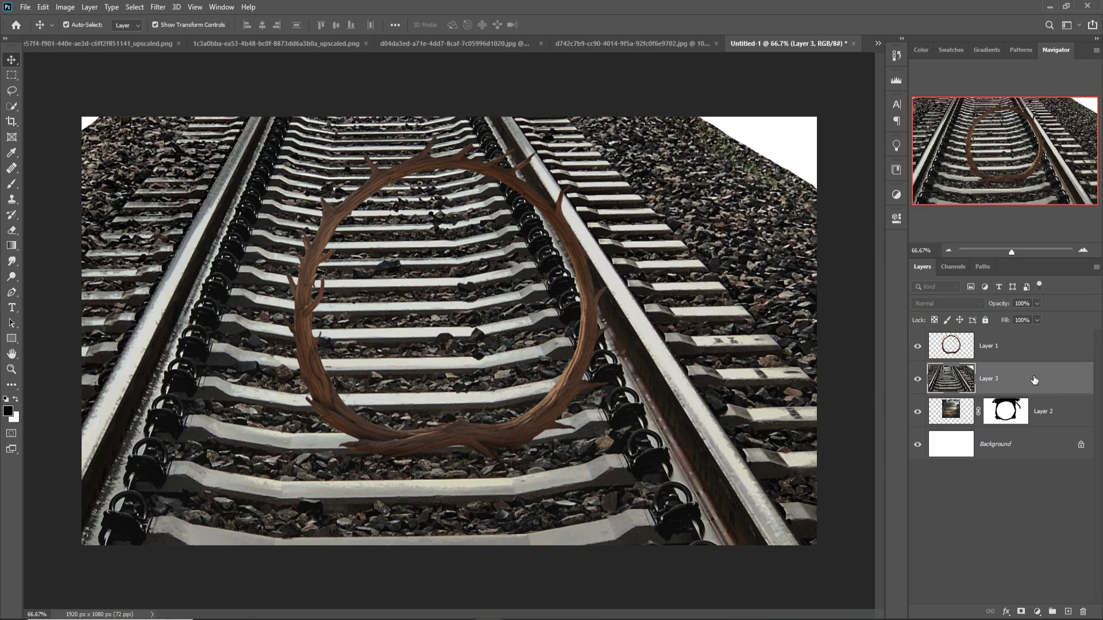
pyautogui.moveTo(1042, 382); pyautogui.dragTo(1036, 341)
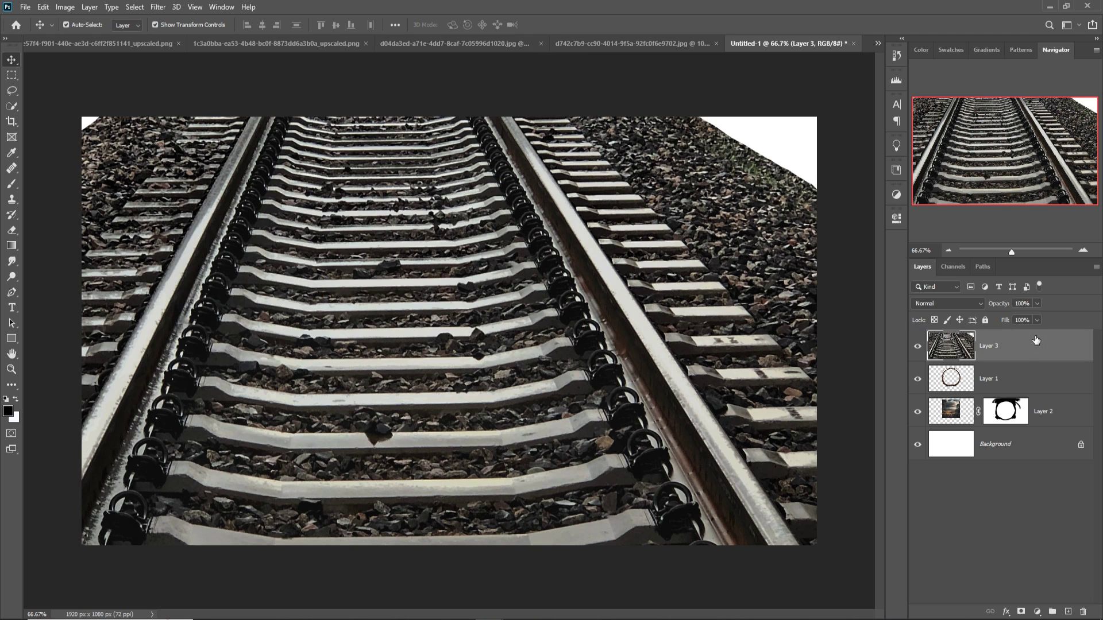
# Scale the railway tracks down and centre them so they run out through the lower part of the ring.
pyautogui.hotkey('ctrl', '-')
pyautogui.hotkey('ctrl', '-')
pyautogui.hotkey('ctrl', '-')
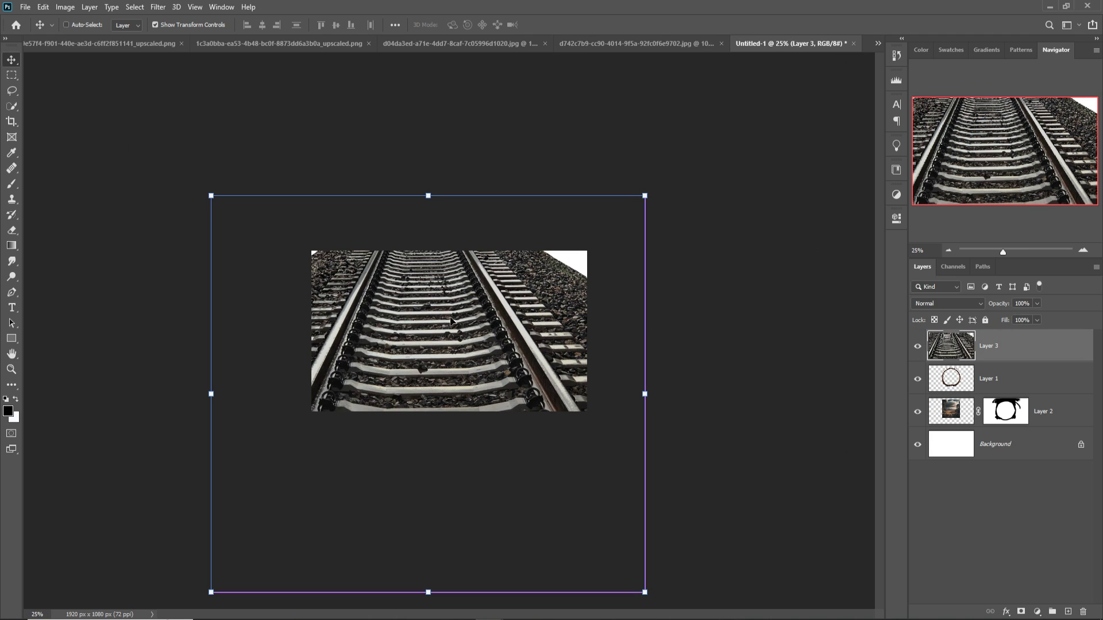
pyautogui.moveTo(429, 192); pyautogui.dragTo(428, 471)
pyautogui.moveTo(448, 566); pyautogui.dragTo(474, 461)
pyautogui.moveTo(461, 498); pyautogui.dragTo(461, 372)
pyautogui.click(569, 26)
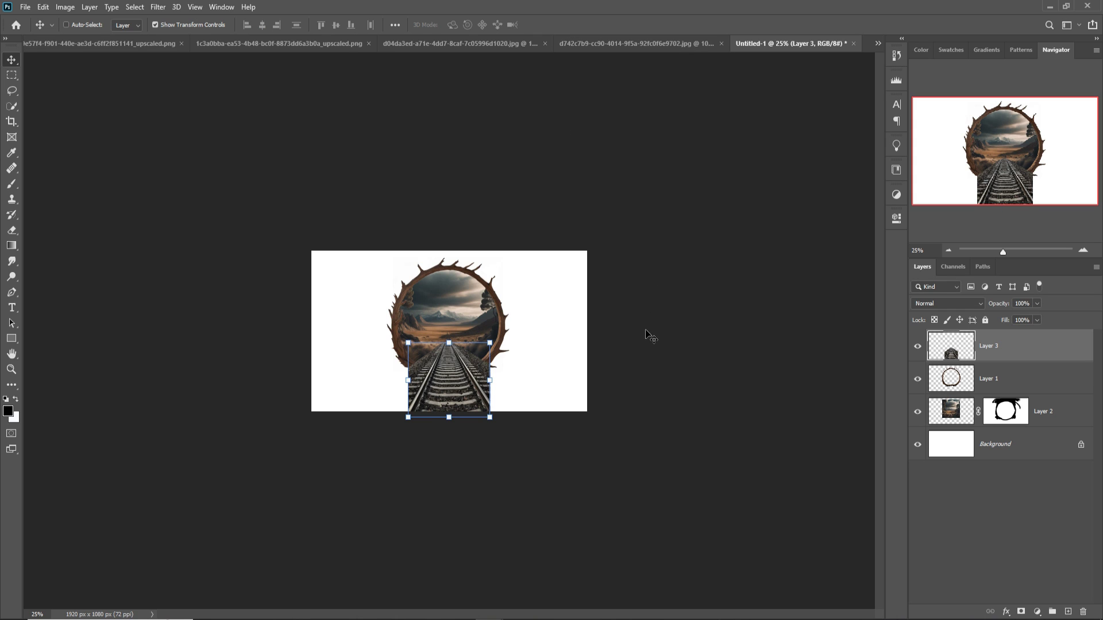
# Squash the railway tracks vertically to 69.17% of their height, keeping the width at 100%.
pyautogui.hotkey('ctrl', '+')
pyautogui.hotkey('ctrl', '+')
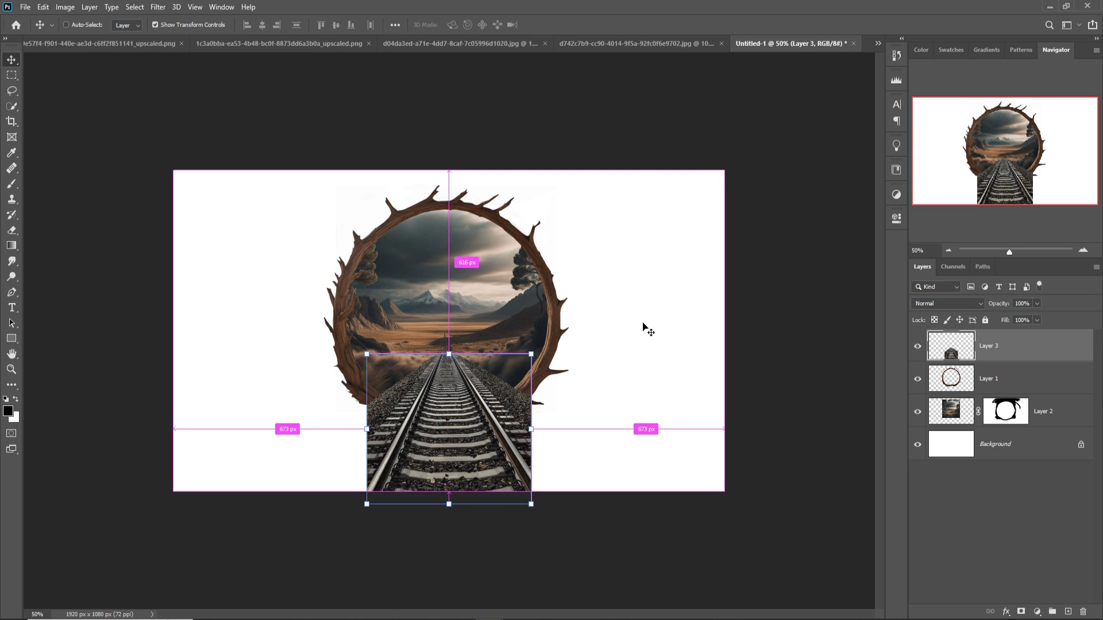
pyautogui.moveTo(451, 515); pyautogui.dragTo(455, 464)
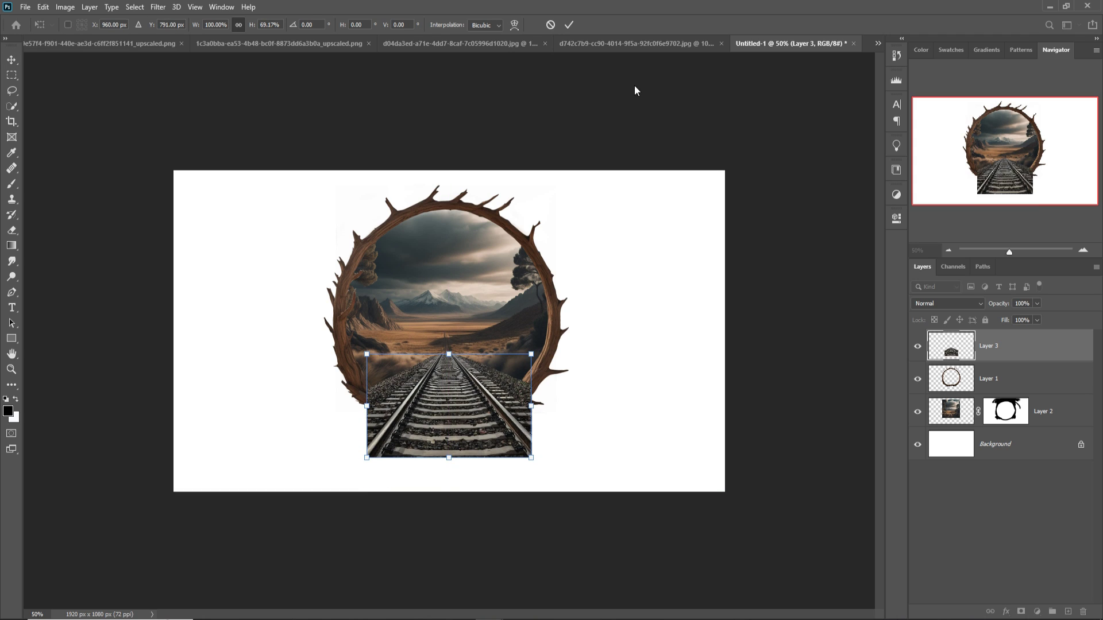
pyautogui.click(569, 25)
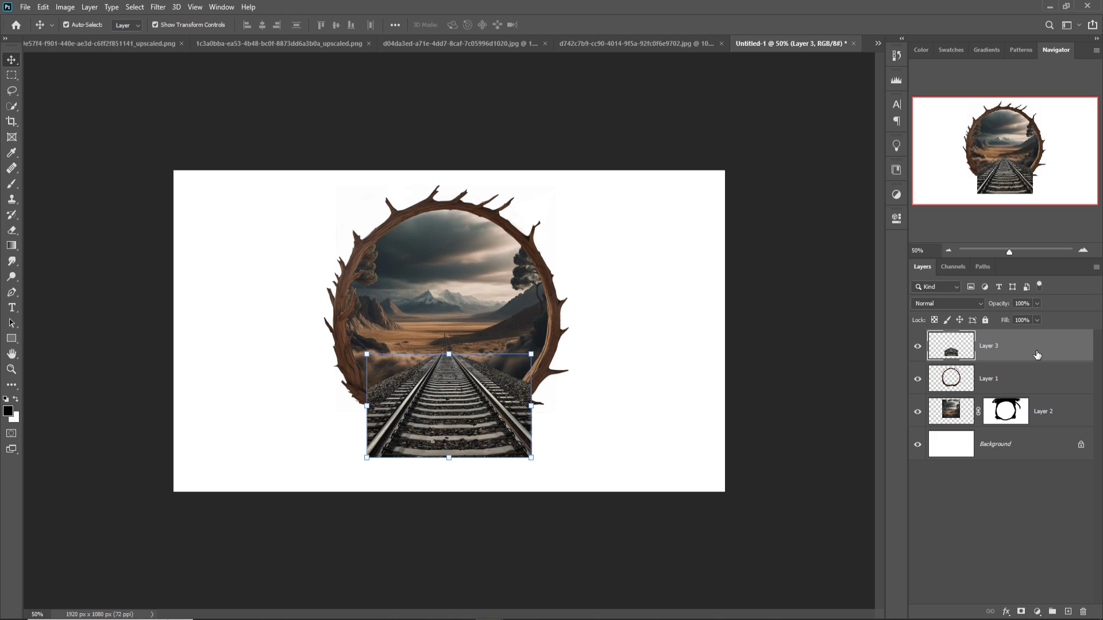
# Add a layer mask to the railway tracks and brush away the gravel along their right upper edge.
pyautogui.click(1022, 611)
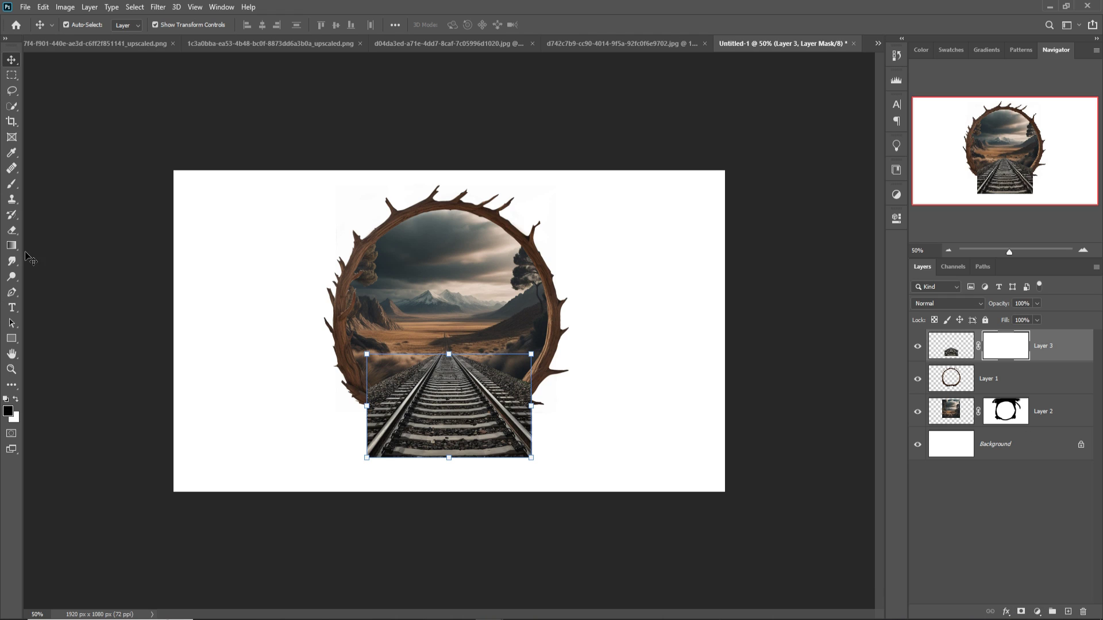
pyautogui.click(11, 184)
pyautogui.click(533, 385)
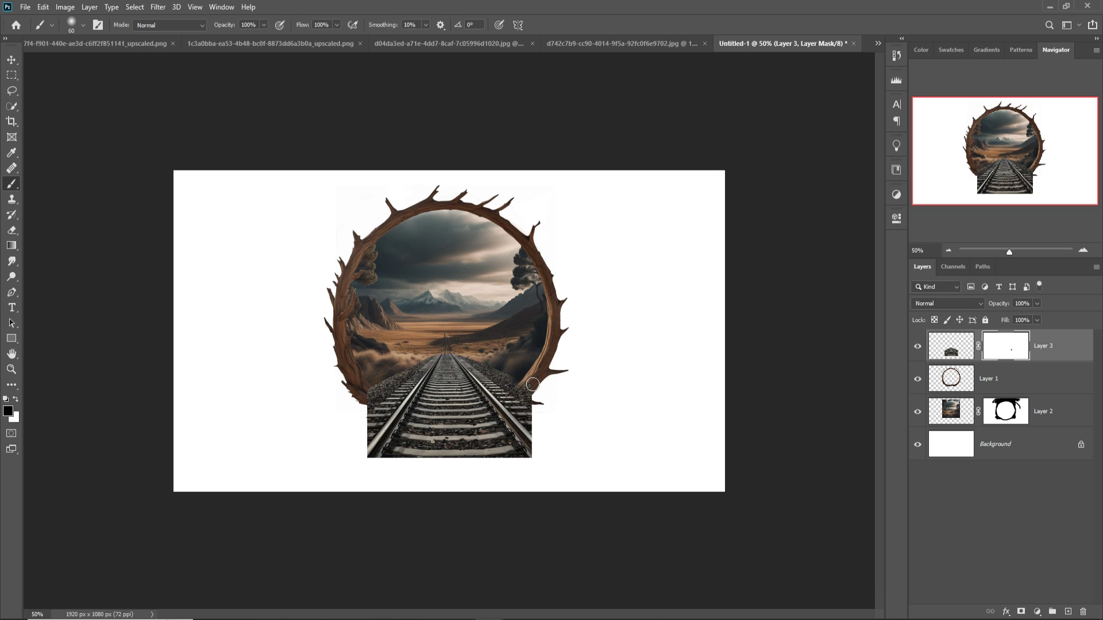
pyautogui.moveTo(495, 371); pyautogui.dragTo(517, 380)
# Set the brush opacity to 29% and mask out the gravel along the tracks' left upper edge.
pyautogui.click(263, 24)
pyautogui.moveTo(266, 38); pyautogui.dragTo(237, 49)
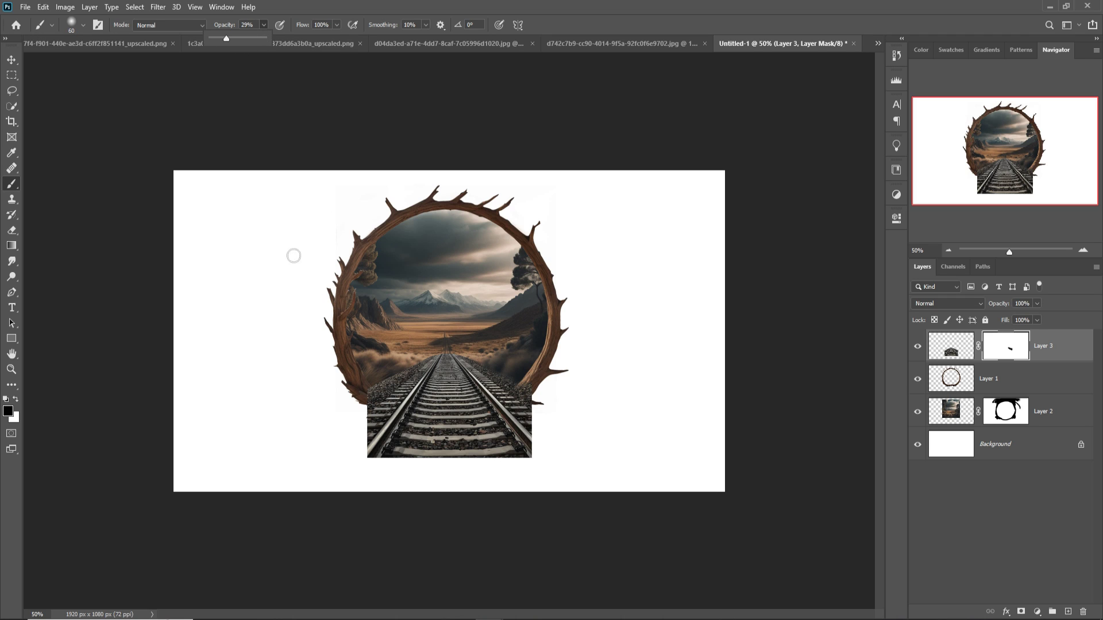
pyautogui.moveTo(374, 399); pyautogui.dragTo(398, 377)
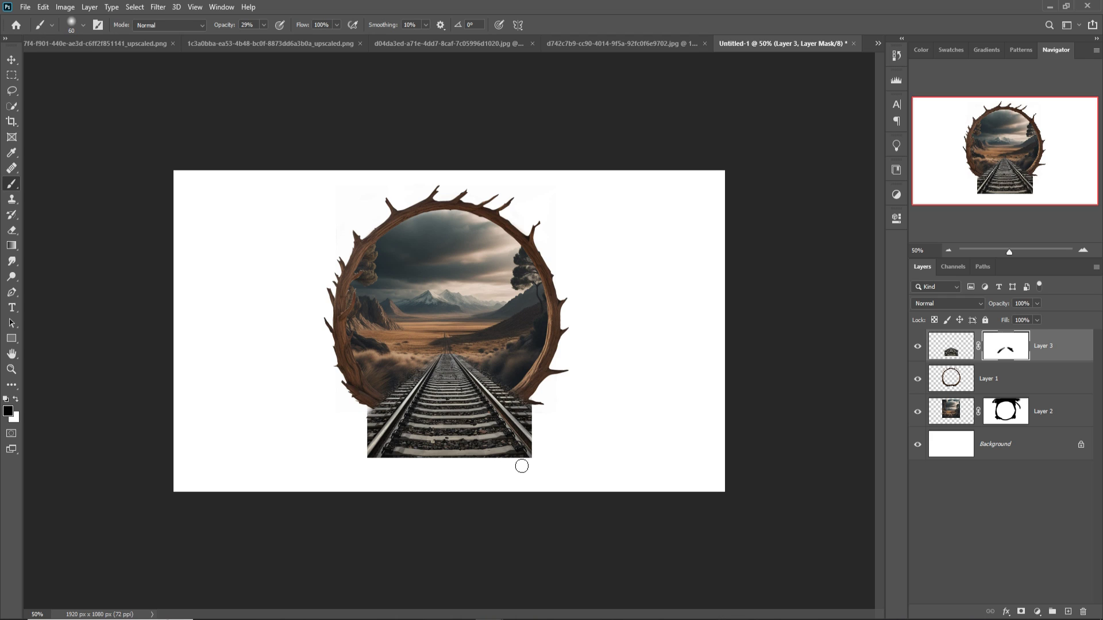
pyautogui.click(11, 91)
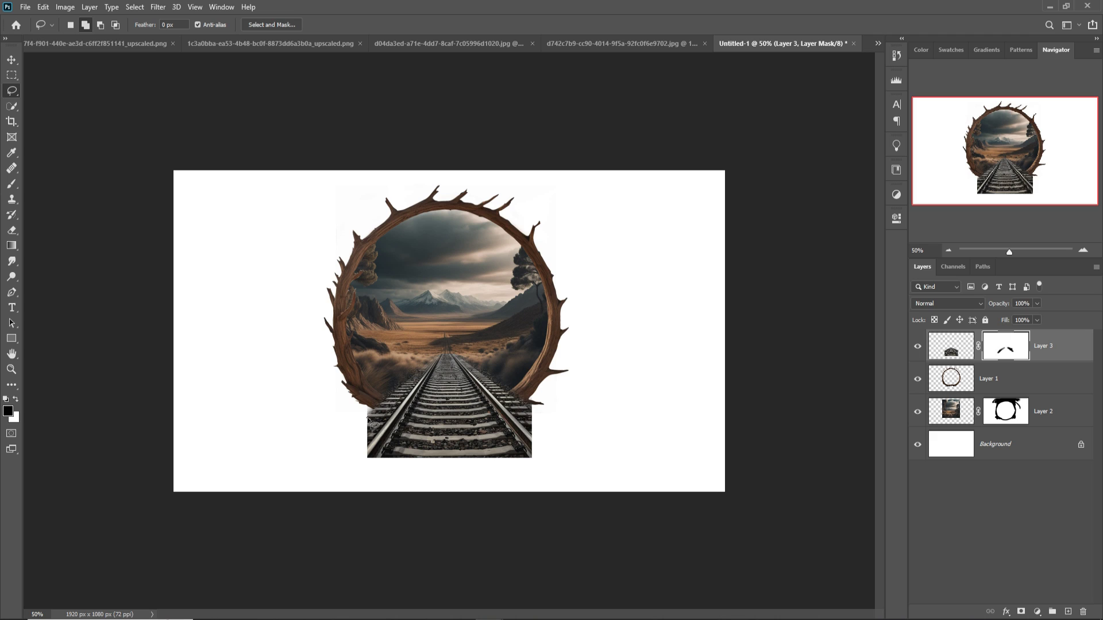
pyautogui.moveTo(368, 418)
pyautogui.mouseDown()
pyautogui.moveTo(495, 420)
pyautogui.moveTo(540, 409)
pyautogui.moveTo(570, 440)
pyautogui.mouseUp()
pyautogui.click(11, 62)
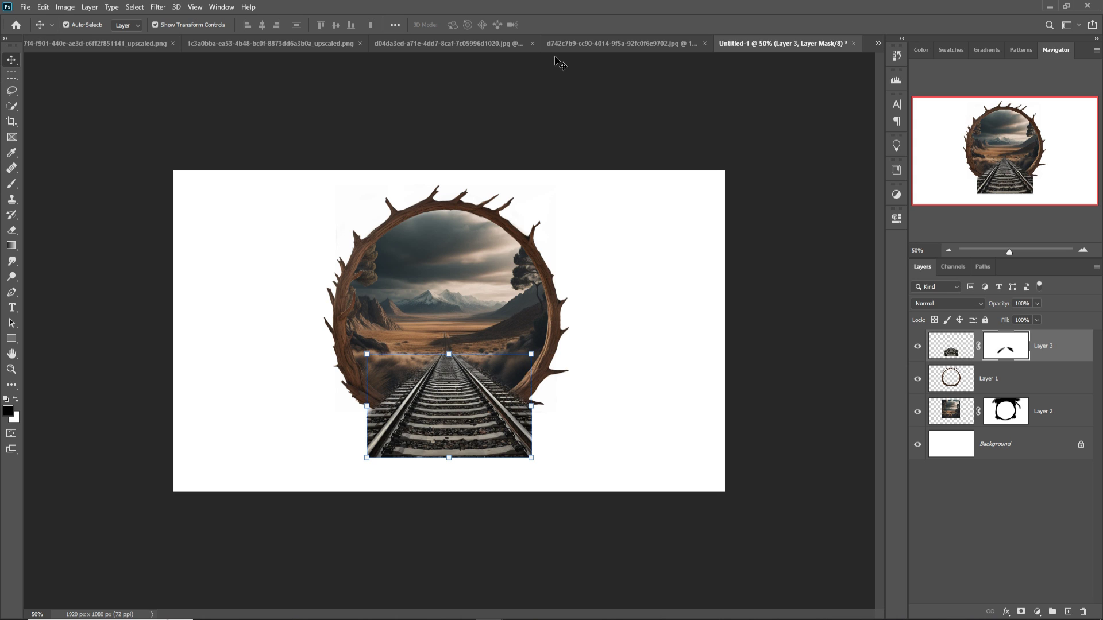
# Copy the teal steam locomotive cutout from its open image into the Untitled-1 composition.
pyautogui.click(579, 44)
pyautogui.click(463, 46)
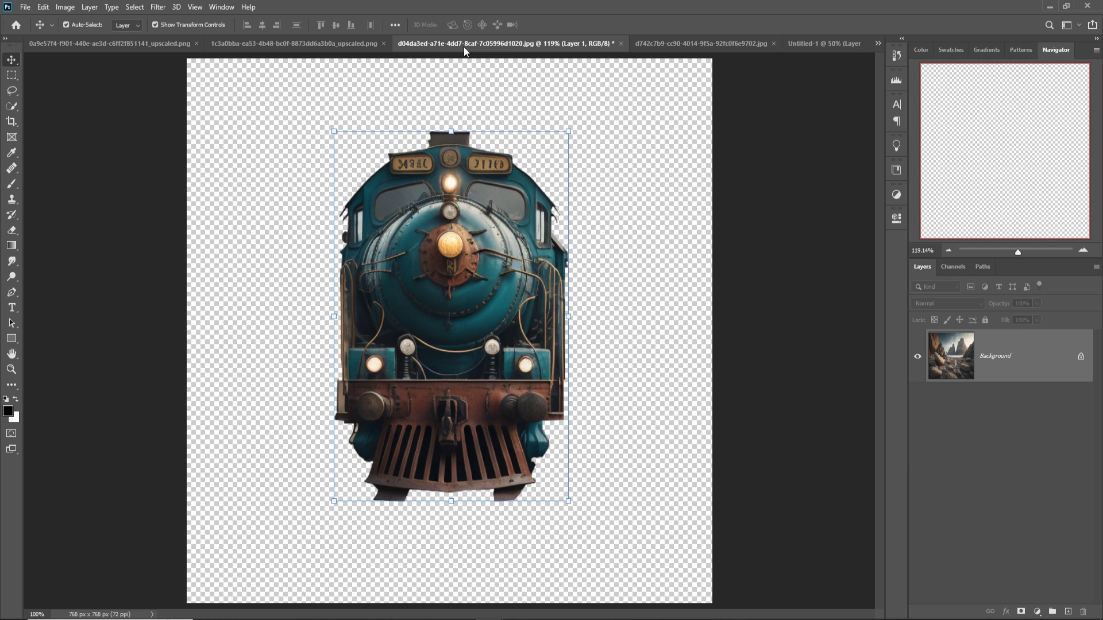
pyautogui.moveTo(464, 46); pyautogui.dragTo(476, 95)
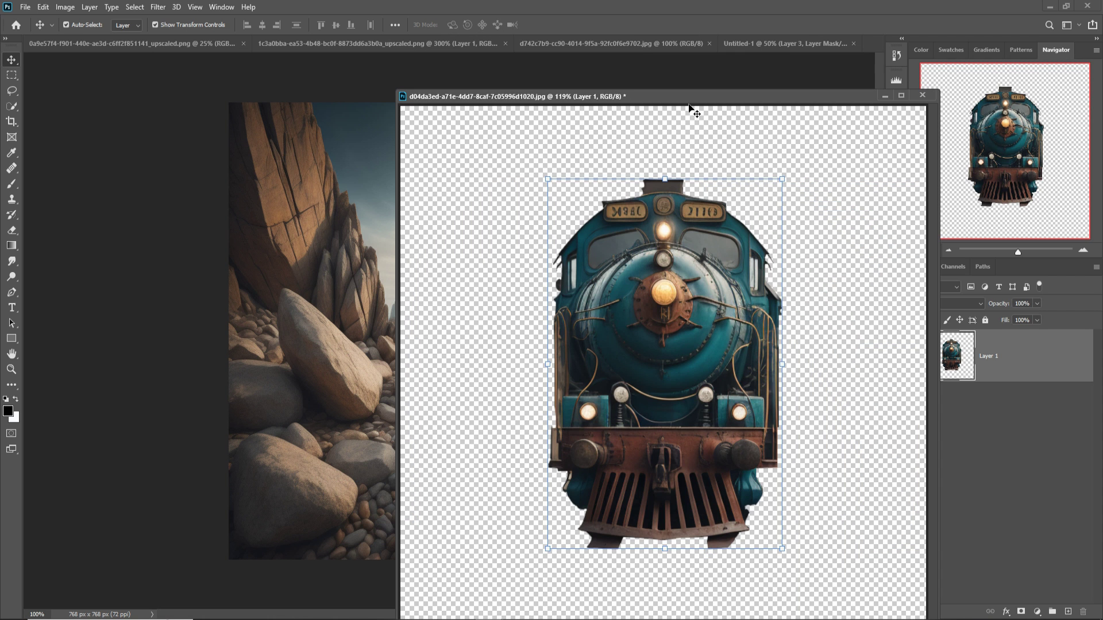
pyautogui.click(782, 43)
pyautogui.moveTo(666, 95); pyautogui.dragTo(882, 114)
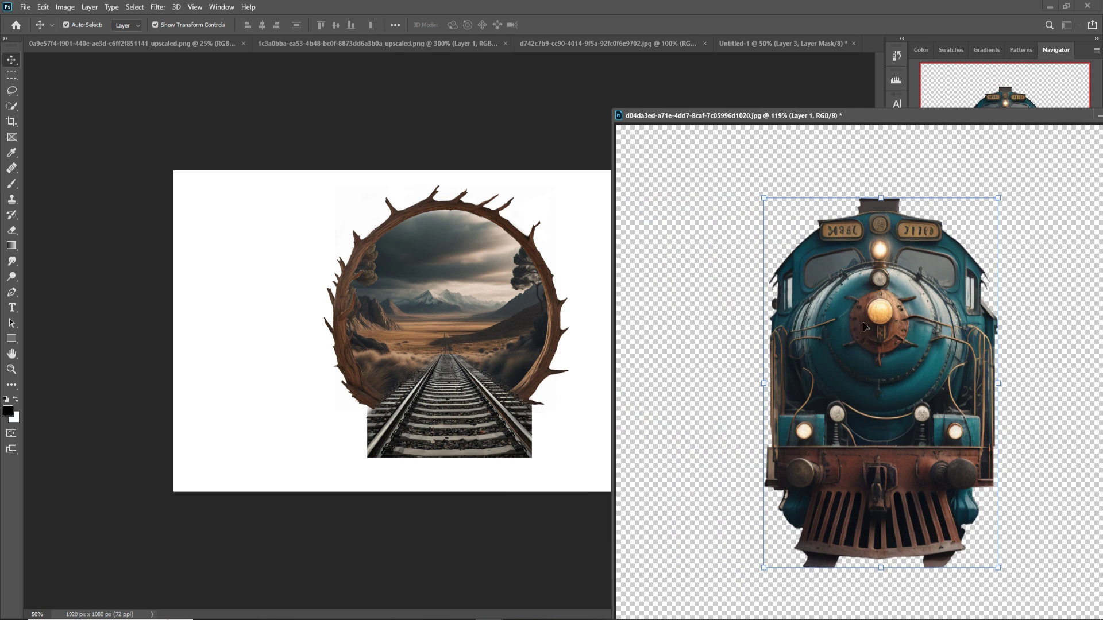
pyautogui.moveTo(865, 326); pyautogui.dragTo(458, 310)
pyautogui.click(1098, 116)
# Scale the locomotive to 106.90% and stand it on the tracks in the centre of the branch ring.
pyautogui.hotkey('ctrl', 't')
pyautogui.moveTo(446, 244)
pyautogui.mouseDown()
pyautogui.moveTo(446, 218)
pyautogui.moveTo(446, 239)
pyautogui.mouseUp()
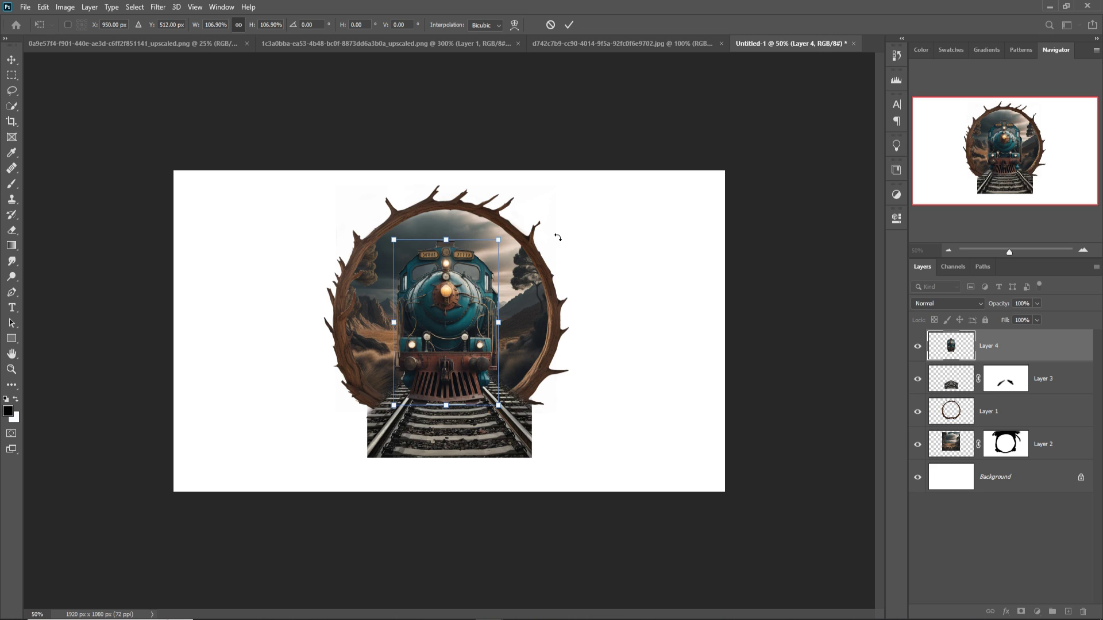
pyautogui.click(569, 24)
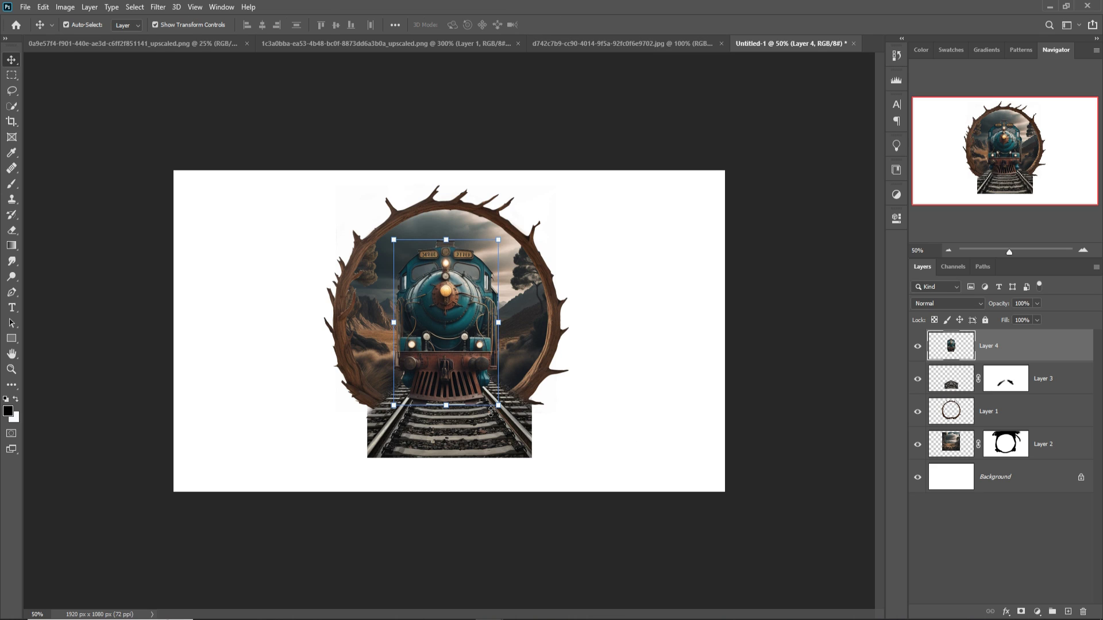
# In the rocky beach image, outline the jagged rock cluster beside the tall cliff with the Lasso tool.
pyautogui.click(623, 44)
pyautogui.click(12, 106)
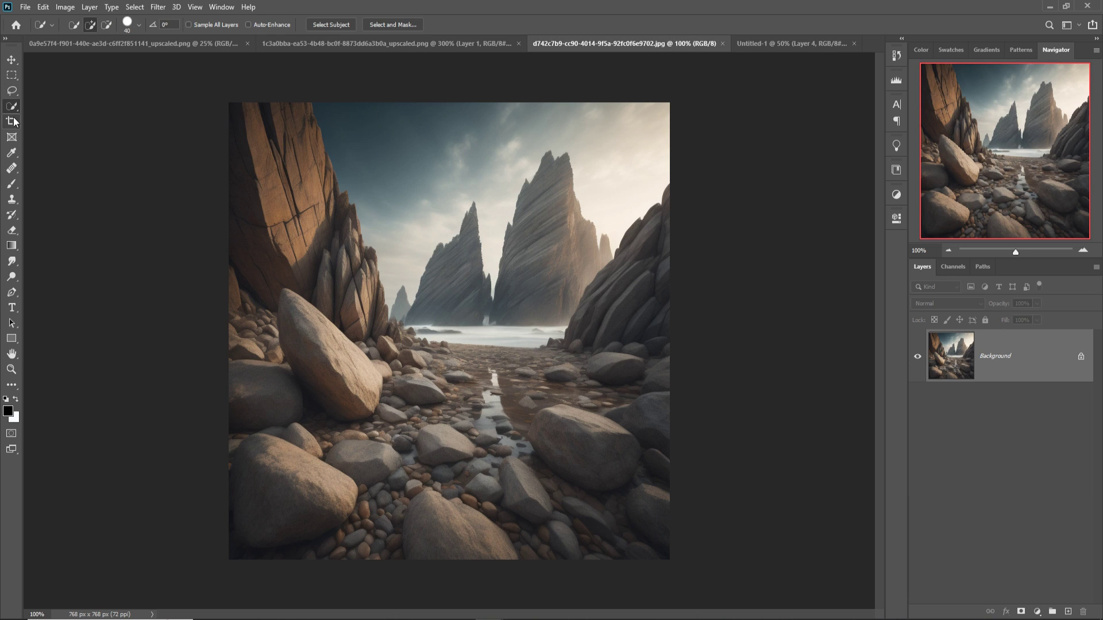
pyautogui.click(12, 90)
pyautogui.moveTo(314, 302); pyautogui.dragTo(345, 196)
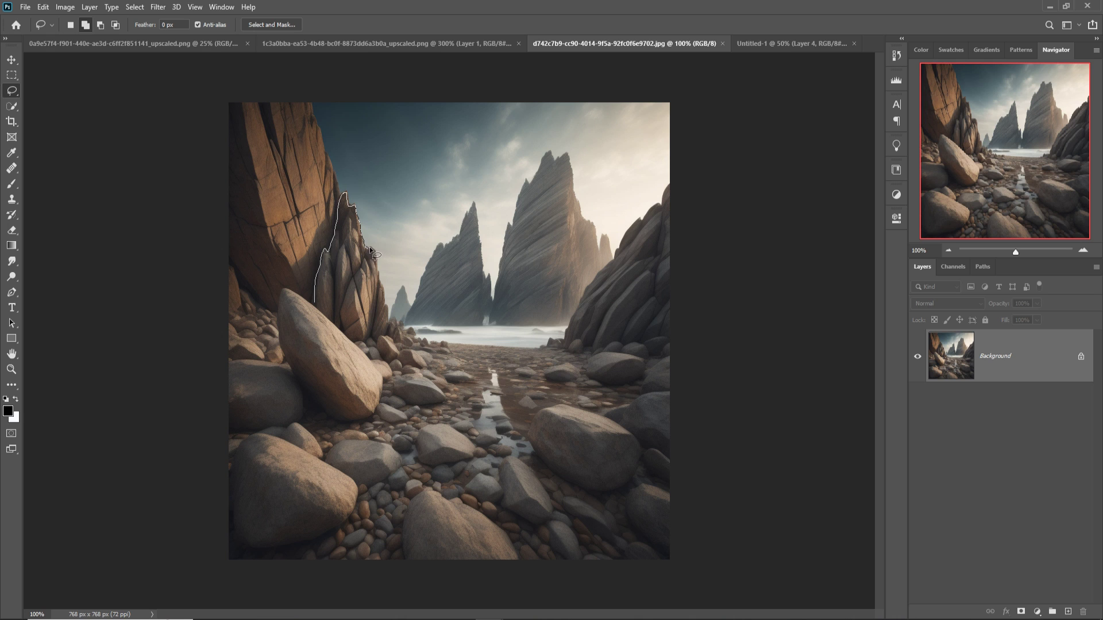
pyautogui.moveTo(393, 320)
pyautogui.mouseDown()
pyautogui.moveTo(430, 348)
pyautogui.moveTo(396, 356)
pyautogui.moveTo(357, 343)
pyautogui.moveTo(314, 301)
pyautogui.mouseUp()
# Copy the selected rock cluster into the Untitled-1 composition and place it beside the right edge of the tracks.
pyautogui.press('v')
pyautogui.moveTo(583, 44); pyautogui.dragTo(584, 106)
pyautogui.hotkey('ctrl', 'w')
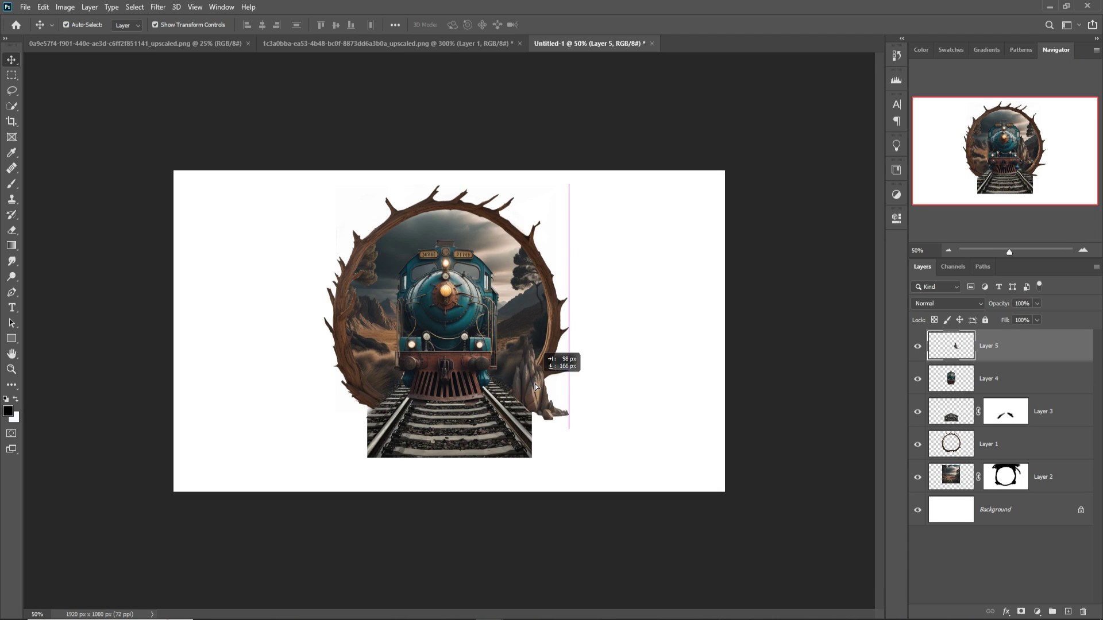
pyautogui.moveTo(540, 369); pyautogui.dragTo(379, 403)
pyautogui.click(568, 26)
# Duplicate the rock cluster layer, flip the copy horizontally and place it beside the left edge of the tracks.
pyautogui.rightClick(1028, 347)
pyautogui.click(948, 182)
pyautogui.press('Return')
pyautogui.click(41, 7)
pyautogui.moveTo(86, 276)
pyautogui.click(196, 454)
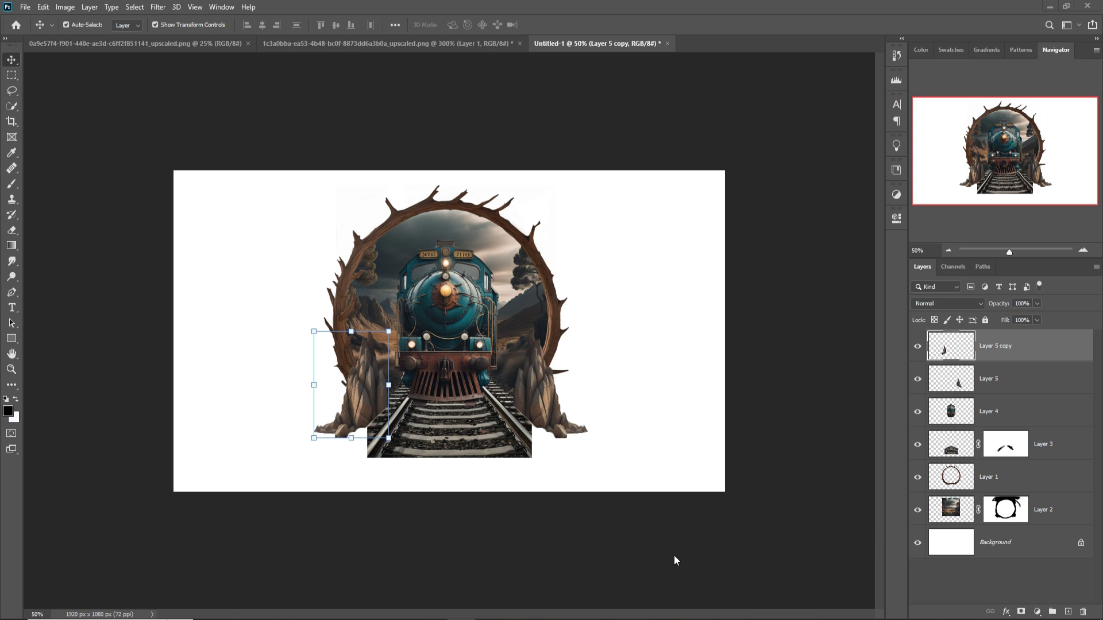
# Reopen the rocky beach image, clear its selection and lasso a long narrow strip of the tall brown cliff.
pyautogui.moveTo(490, 610)
pyautogui.click(676, 589)
pyautogui.moveTo(747, 105); pyautogui.dragTo(840, 95)
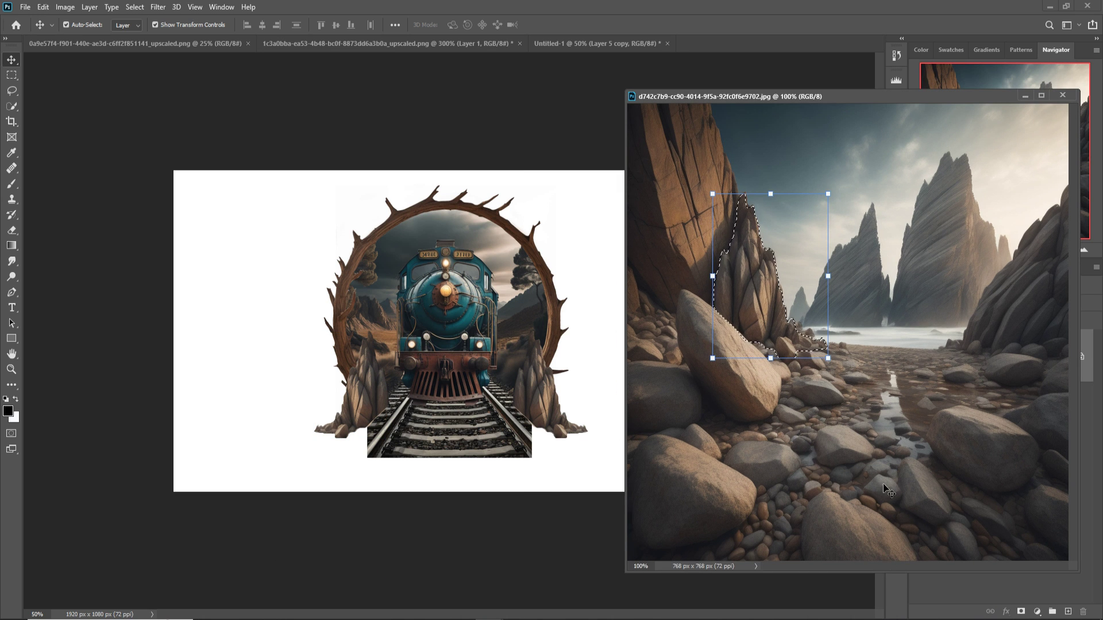
pyautogui.press('l')
pyautogui.hotkey('alt', 's')
pyautogui.press('d')
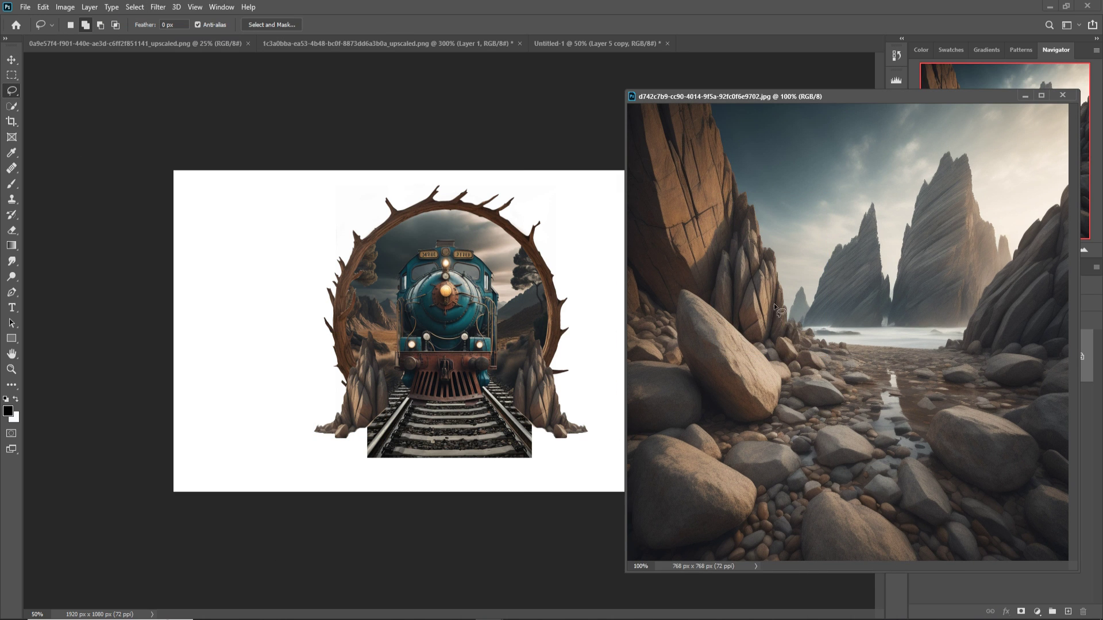
pyautogui.moveTo(657, 105)
pyautogui.mouseDown()
pyautogui.moveTo(700, 240)
pyautogui.moveTo(657, 187)
pyautogui.mouseUp()
pyautogui.moveTo(641, 108); pyautogui.dragTo(641, 107)
# Copy the cliff strip into the composition, lay it horizontally under the tracks' front edge and order it below the tracks layer.
pyautogui.press('v')
pyautogui.moveTo(669, 184)
pyautogui.mouseDown()
pyautogui.moveTo(457, 409)
pyautogui.moveTo(473, 443)
pyautogui.moveTo(445, 370)
pyautogui.moveTo(451, 485)
pyautogui.moveTo(438, 480)
pyautogui.moveTo(480, 490)
pyautogui.moveTo(529, 447)
pyautogui.moveTo(496, 472)
pyautogui.mouseUp()
pyautogui.click(569, 25)
pyautogui.moveTo(1098, 368); pyautogui.dragTo(1022, 493)
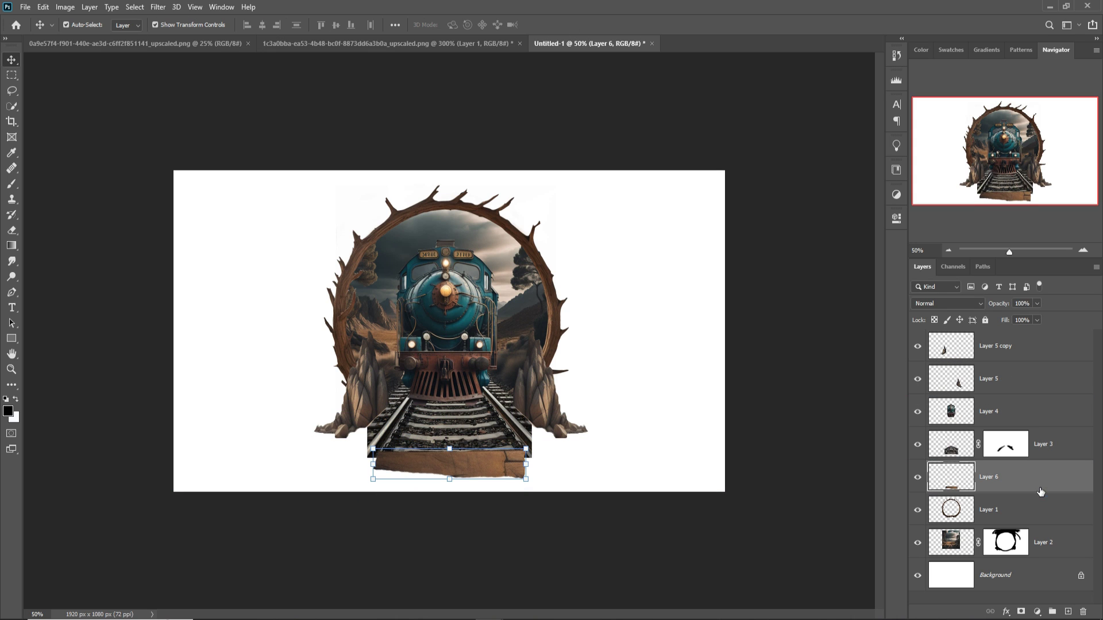
# On the tracks' layer mask, brush away the front edge and lower side corners, raising the brush opacity to 72%.
pyautogui.click(1017, 445)
pyautogui.press('b')
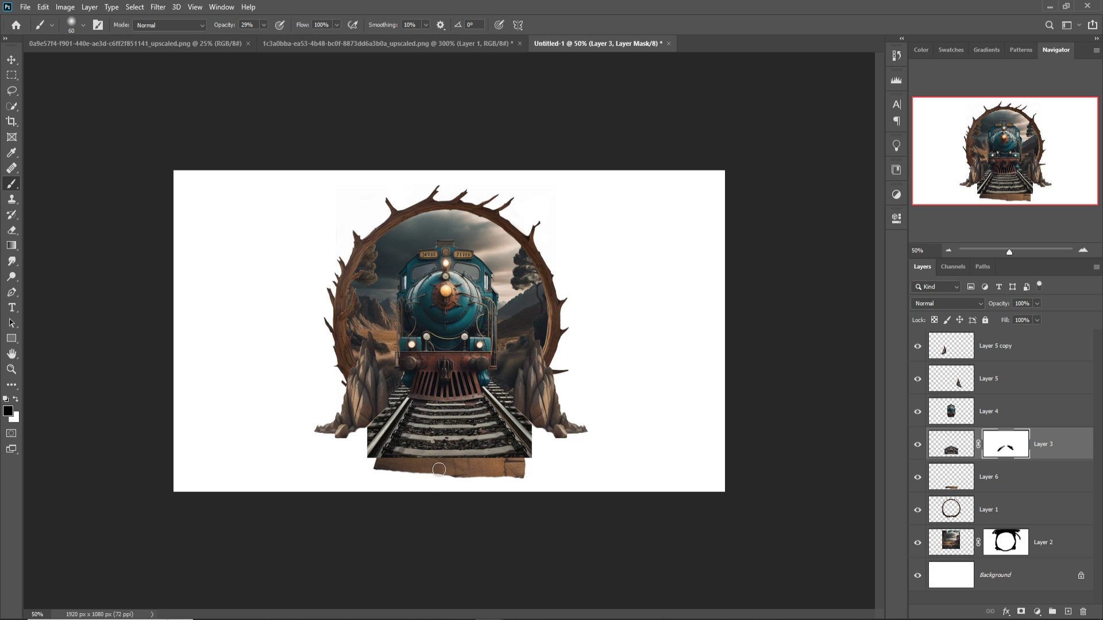
pyautogui.moveTo(439, 470); pyautogui.dragTo(460, 467)
pyautogui.press('7')
pyautogui.press('2')
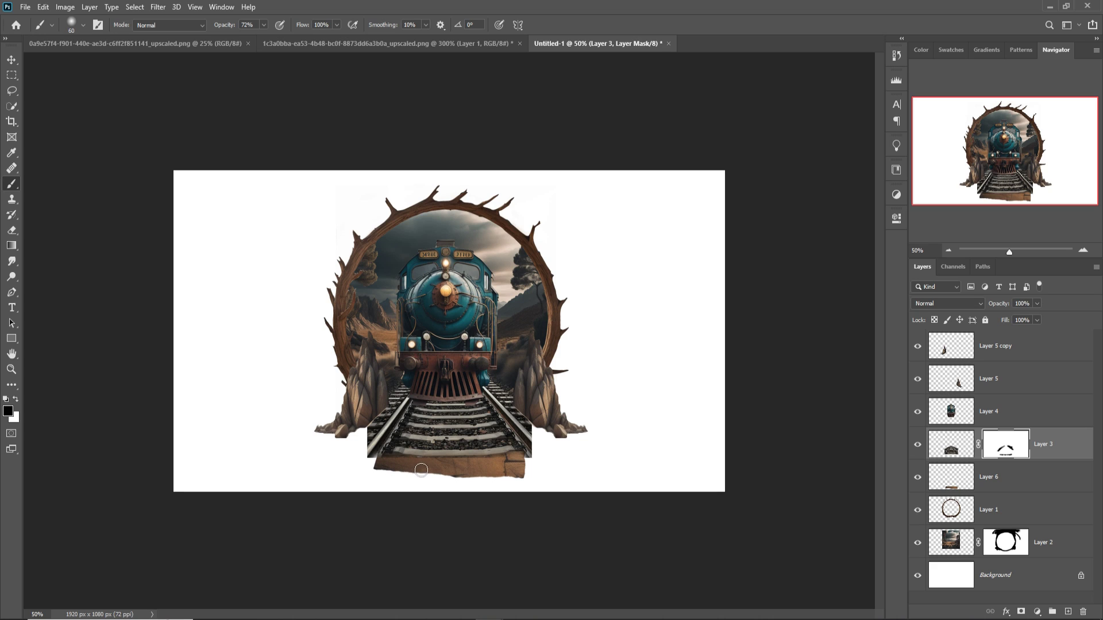
pyautogui.moveTo(384, 471); pyautogui.dragTo(375, 439)
pyautogui.moveTo(538, 460)
pyautogui.mouseDown()
pyautogui.moveTo(541, 435)
pyautogui.moveTo(534, 461)
pyautogui.mouseUp()
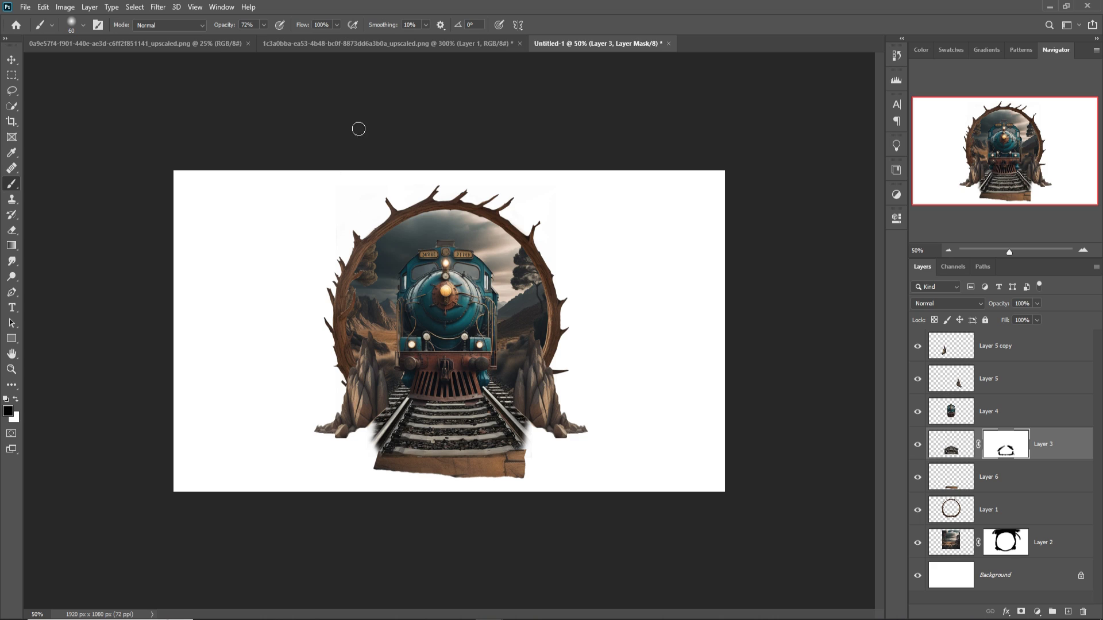
# Reopen the rocky beach image and outline the large tilted boulder below the cliff with the Lasso tool.
pyautogui.click(11, 58)
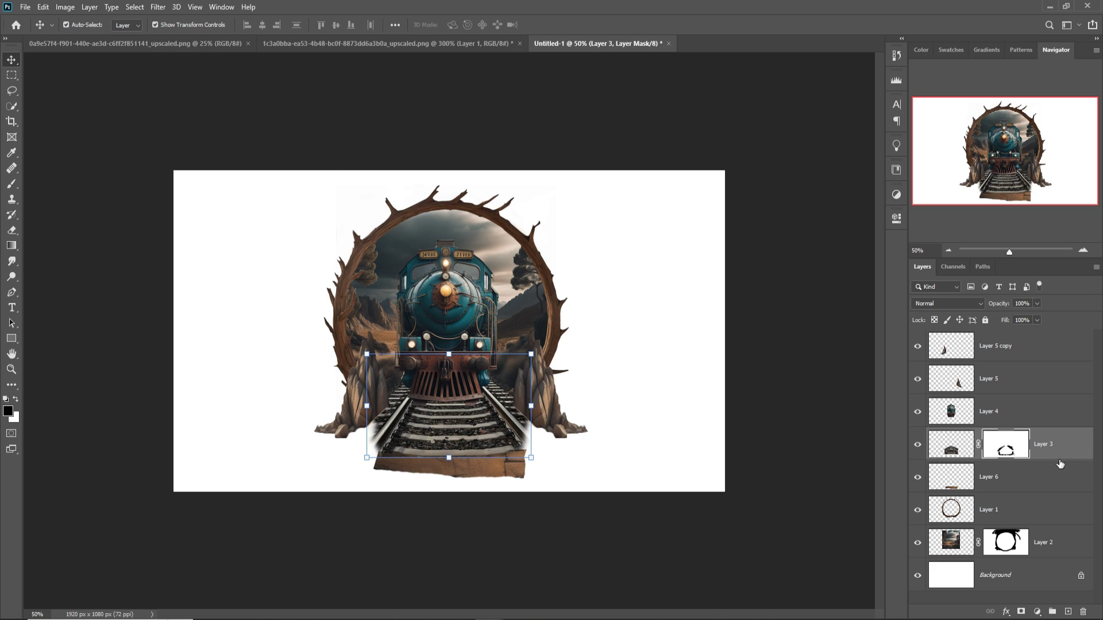
pyautogui.moveTo(486, 615)
pyautogui.click(667, 597)
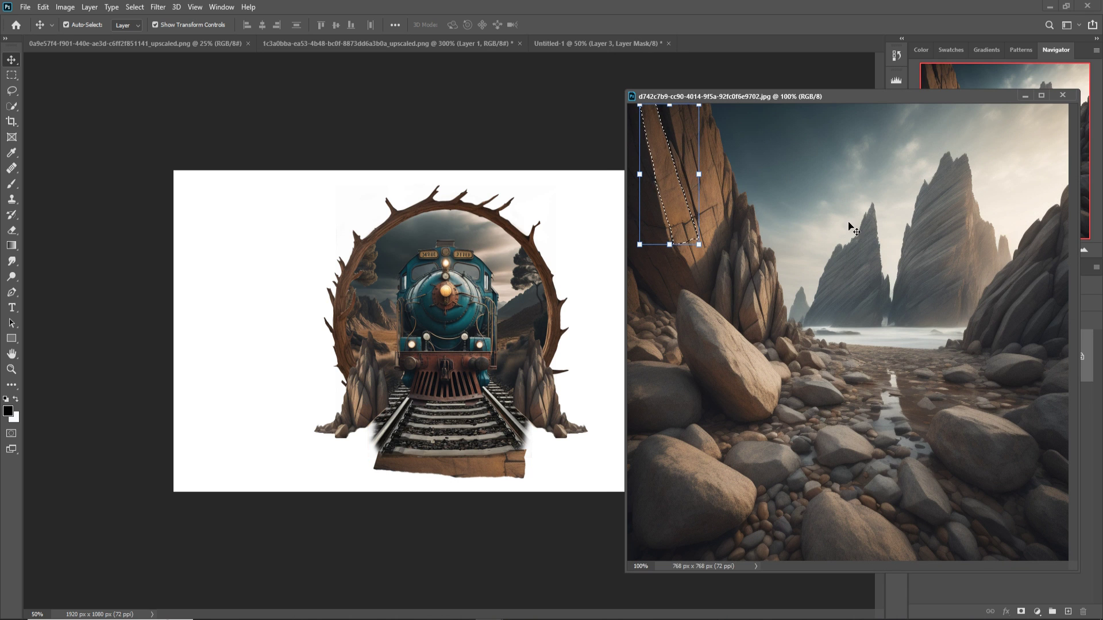
pyautogui.click(12, 92)
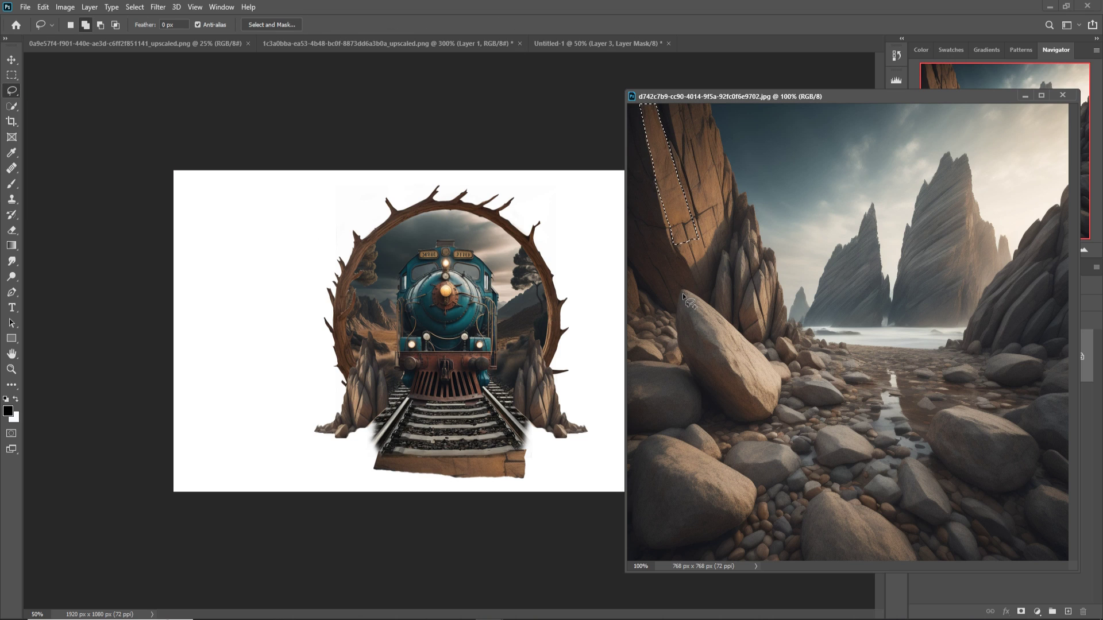
pyautogui.moveTo(682, 293); pyautogui.dragTo(678, 318)
pyautogui.moveTo(698, 385)
pyautogui.mouseDown()
pyautogui.moveTo(717, 408)
pyautogui.moveTo(766, 424)
pyautogui.mouseUp()
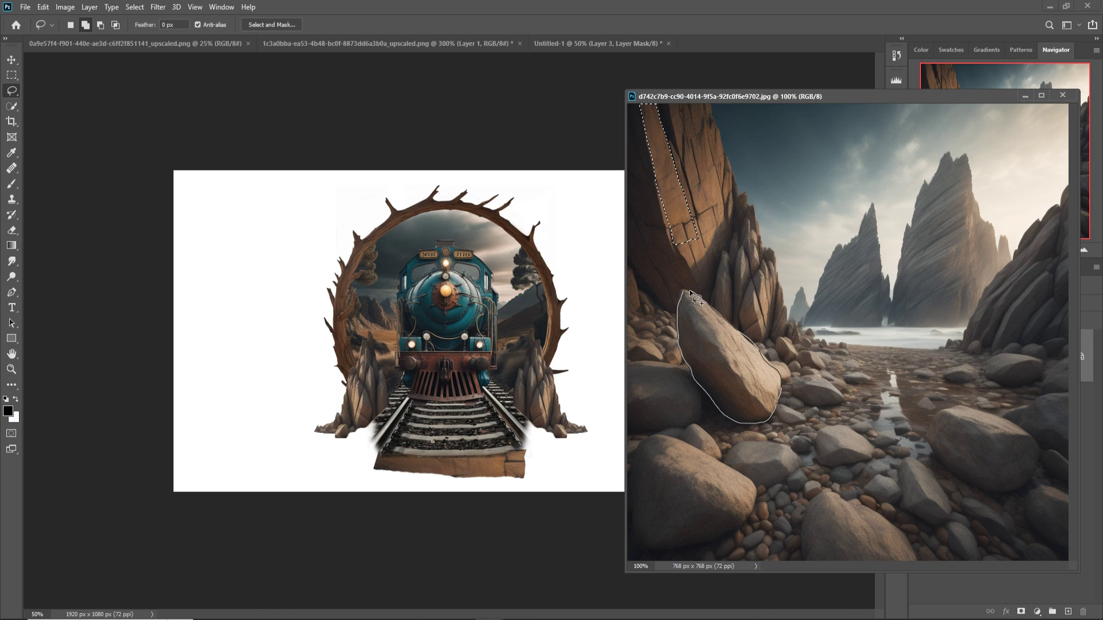
pyautogui.moveTo(683, 294); pyautogui.dragTo(683, 291)
# Copy the boulder into the composition and erase the cliff strip that was copied along with it.
pyautogui.click(12, 59)
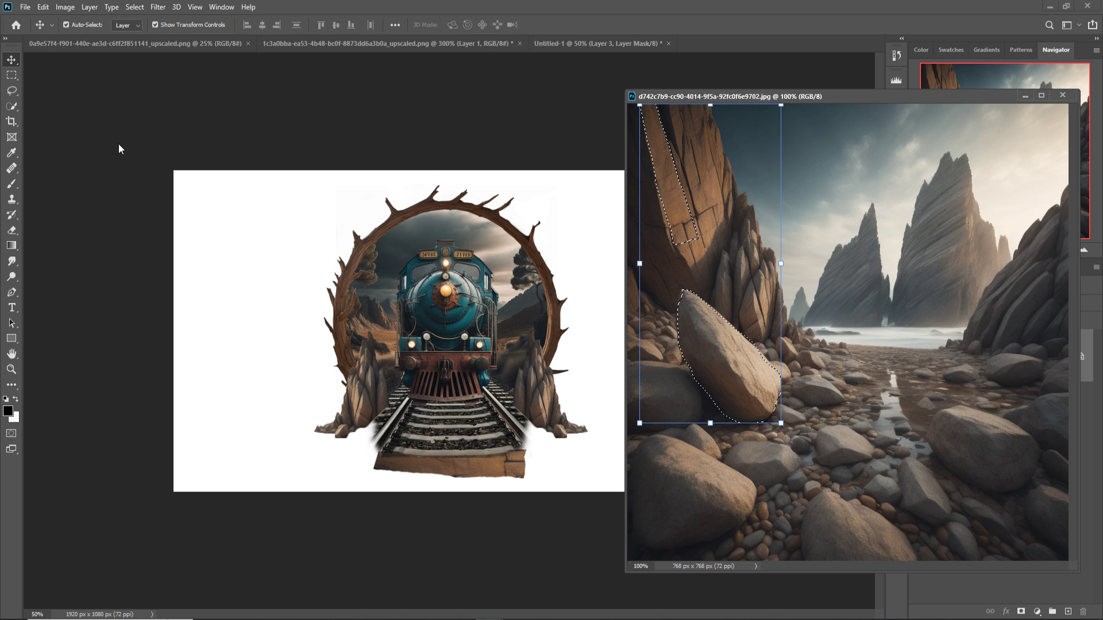
pyautogui.moveTo(730, 345); pyautogui.dragTo(414, 431)
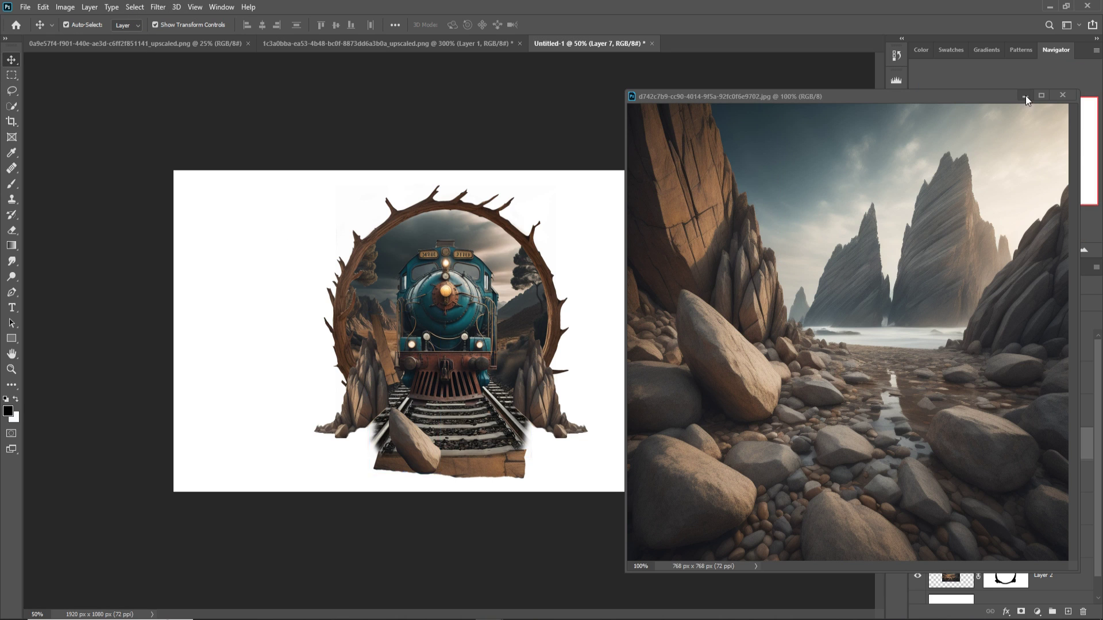
pyautogui.click(1025, 96)
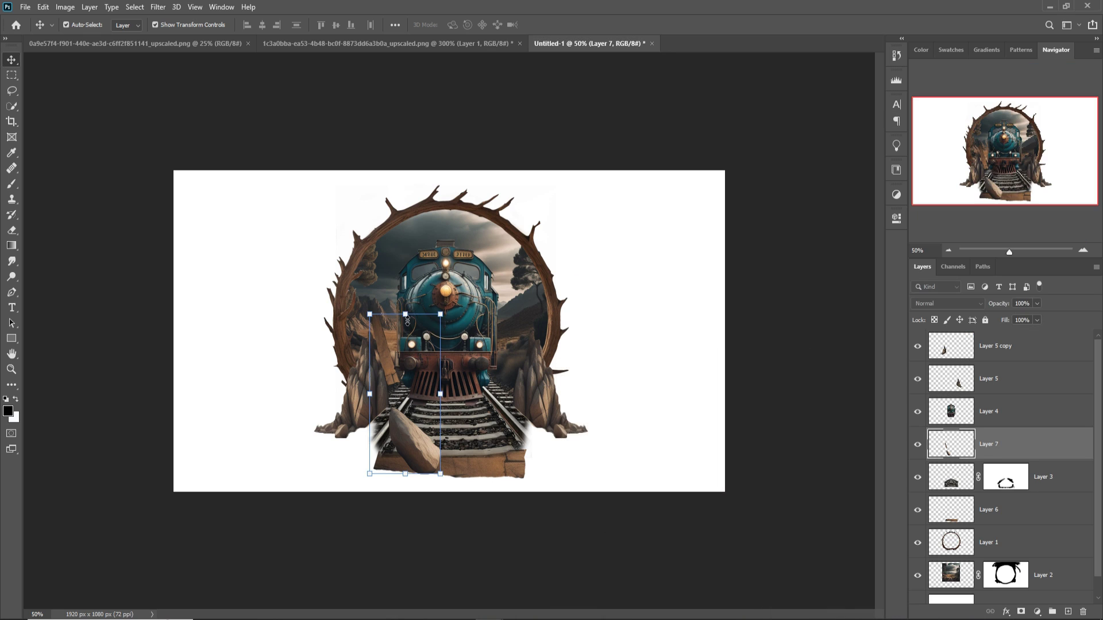
pyautogui.click(12, 184)
pyautogui.click(11, 230)
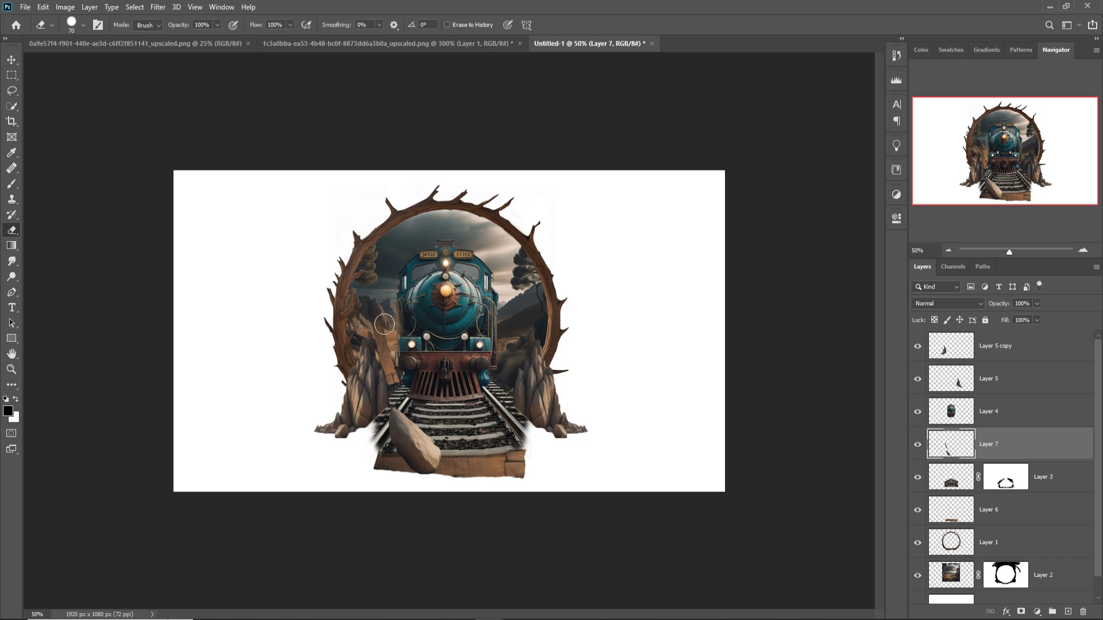
pyautogui.moveTo(384, 325); pyautogui.dragTo(408, 393)
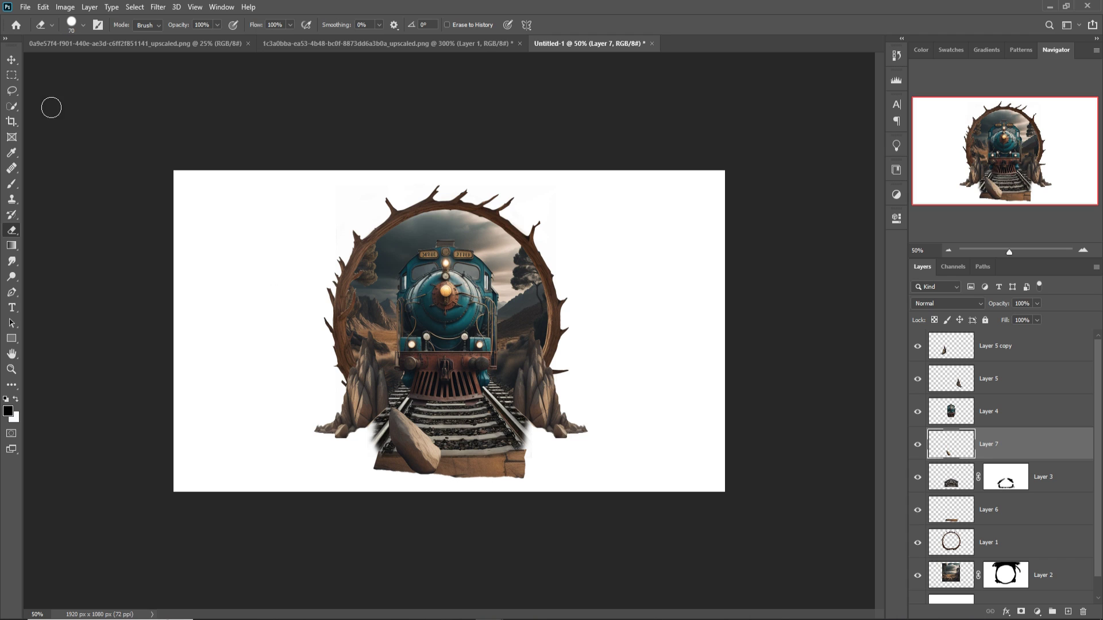
# Move the boulder to the left front corner of the tracks and bring its layer to the top of the stack.
pyautogui.click(11, 59)
pyautogui.moveTo(423, 451); pyautogui.dragTo(377, 450)
pyautogui.hotkey('alt', ']')
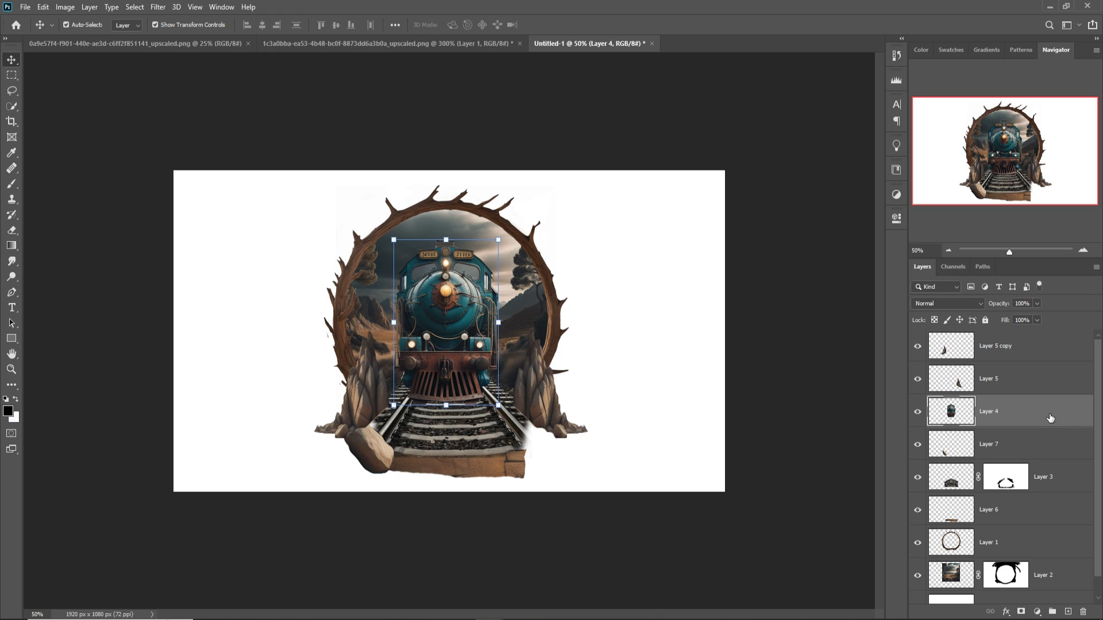
pyautogui.moveTo(1055, 451); pyautogui.dragTo(1000, 345)
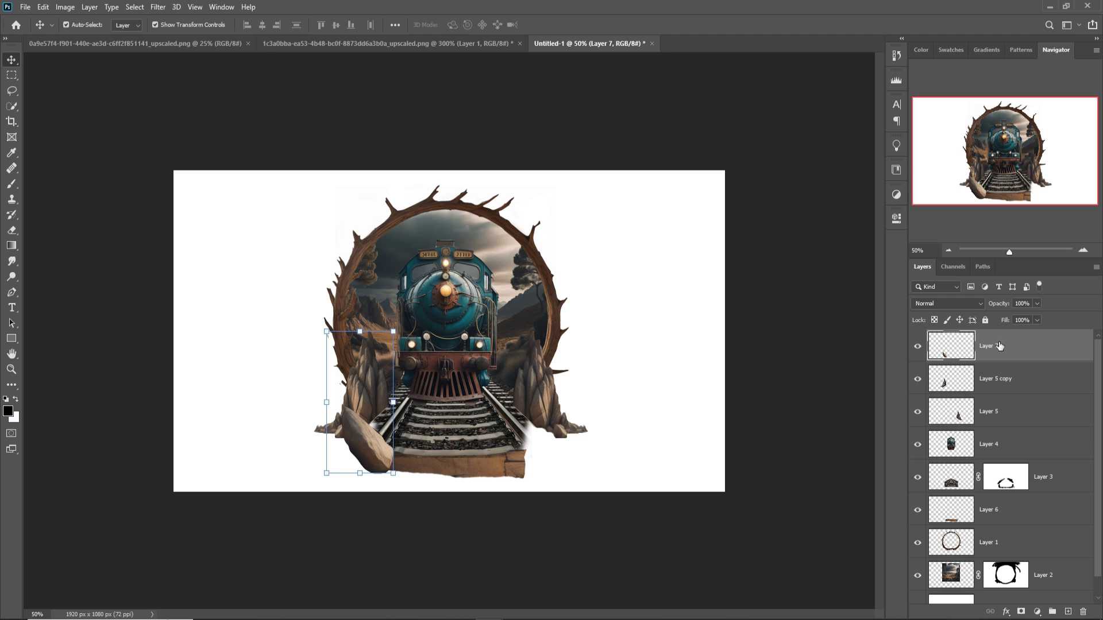
# Rotate the boulder 11.89° and fit it against the left front corner of the tracks.
pyautogui.moveTo(405, 324); pyautogui.dragTo(412, 327)
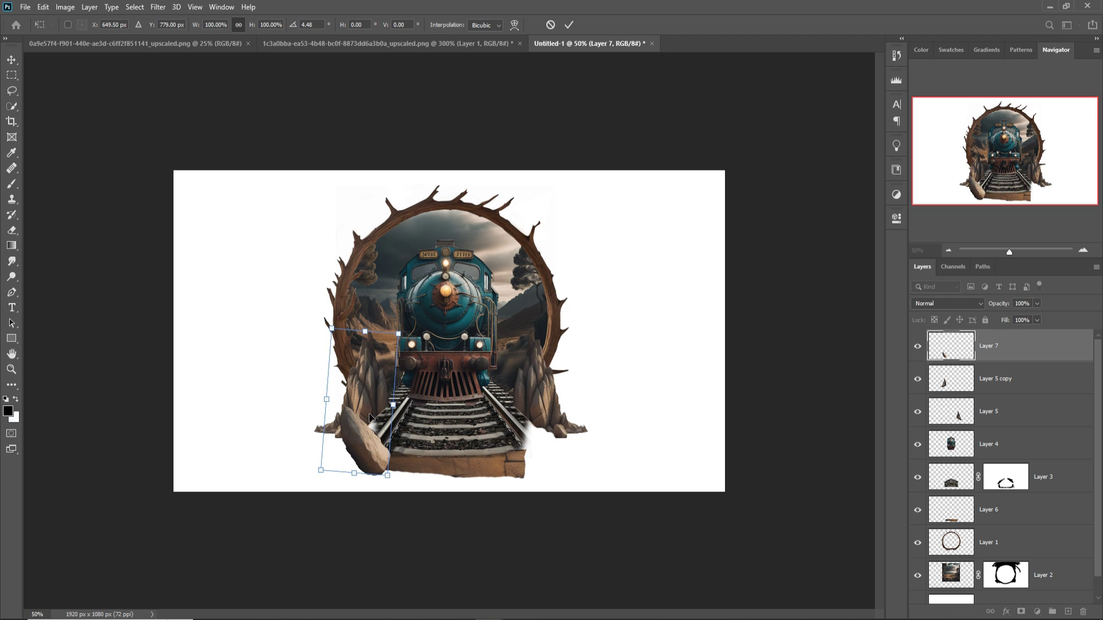
pyautogui.moveTo(359, 441); pyautogui.dragTo(384, 451)
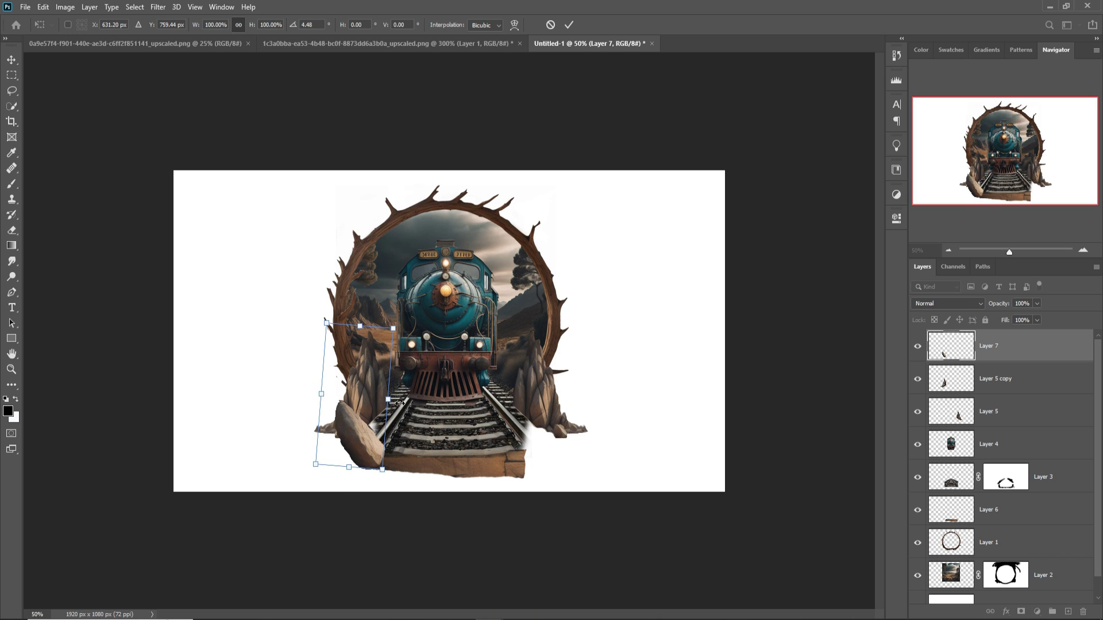
pyautogui.moveTo(407, 326); pyautogui.dragTo(415, 333)
pyautogui.moveTo(348, 423); pyautogui.dragTo(361, 427)
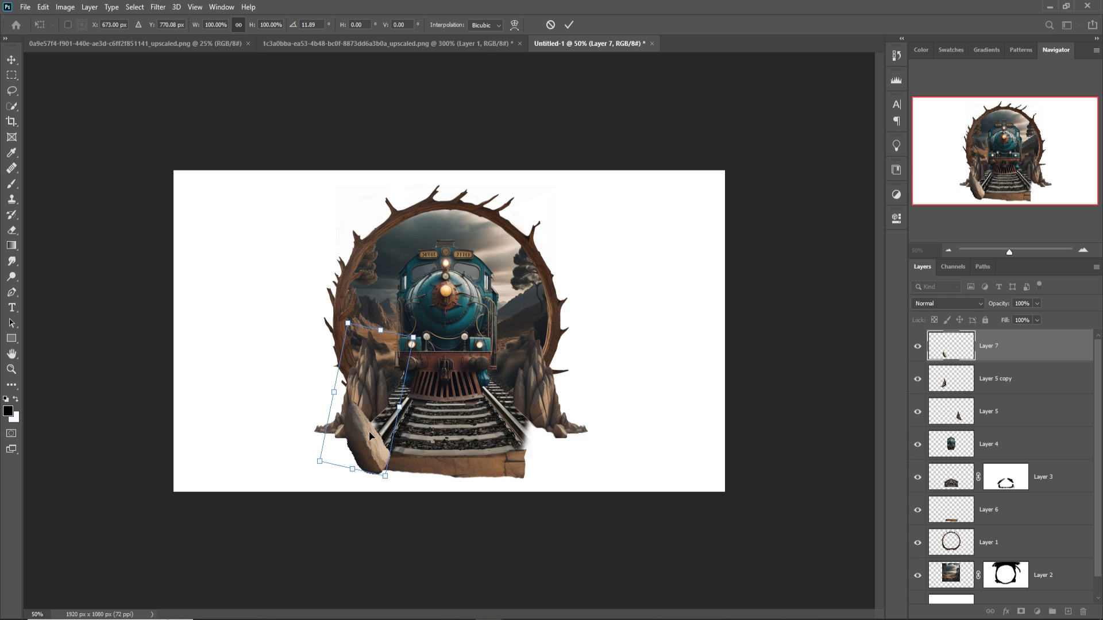
pyautogui.click(569, 25)
# Scale the left rock cluster to 109.81%, rotate it -5.63° and shift it closer to the tracks.
pyautogui.click(362, 388)
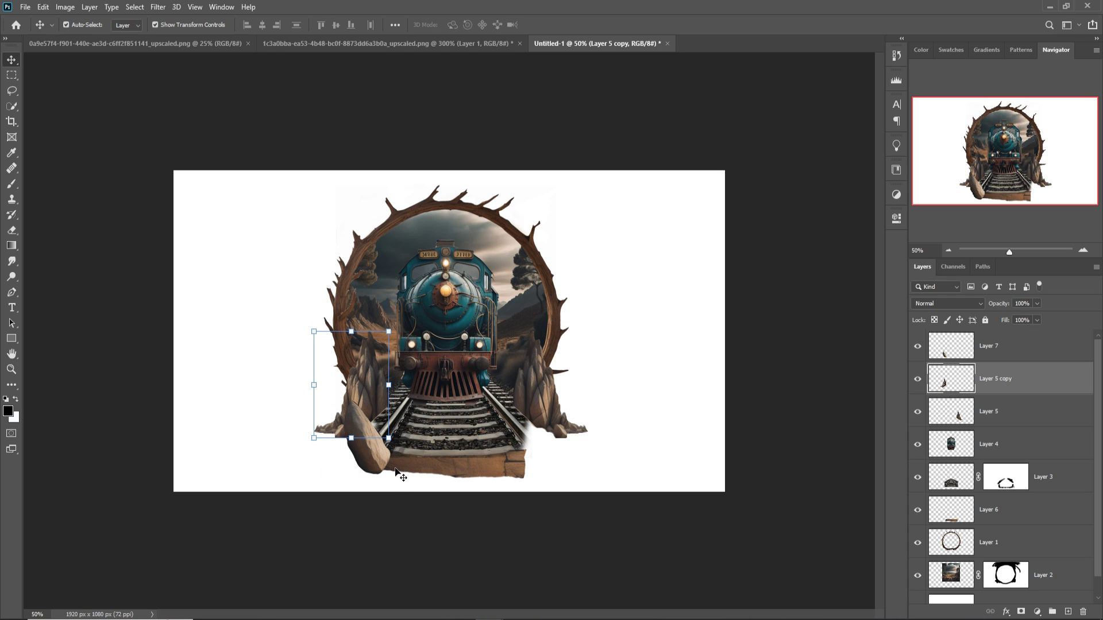
pyautogui.hotkey('ctrl', 't')
pyautogui.moveTo(389, 438); pyautogui.dragTo(396, 448)
pyautogui.moveTo(411, 313); pyautogui.dragTo(402, 314)
pyautogui.moveTo(379, 375); pyautogui.dragTo(379, 371)
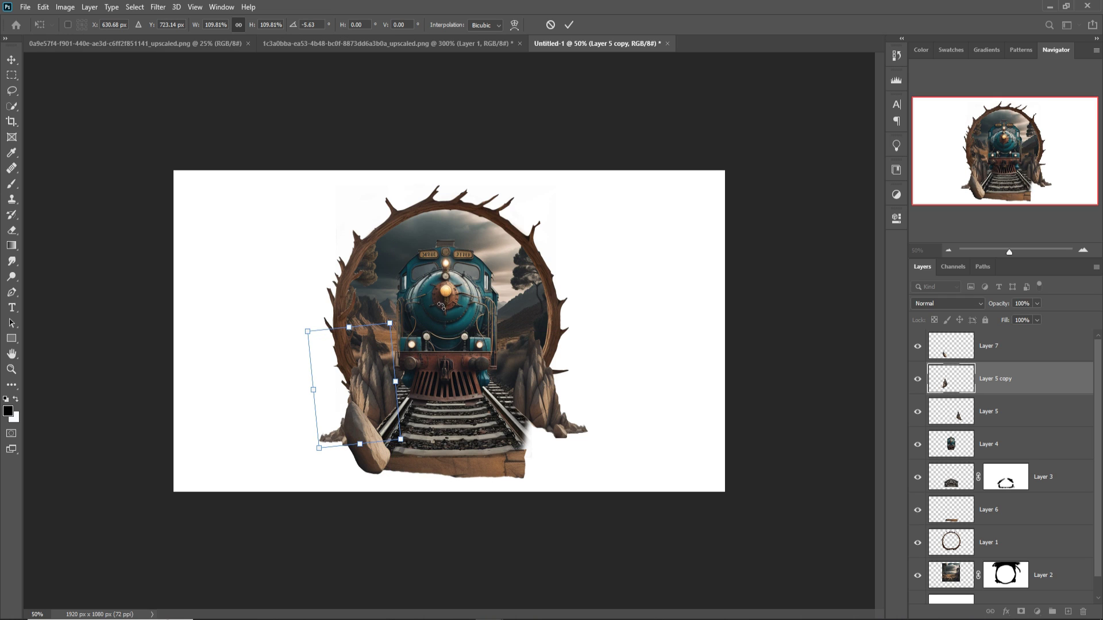
pyautogui.click(569, 25)
# Duplicate the left rock cluster layer under the default copy name.
pyautogui.rightClick(1071, 376)
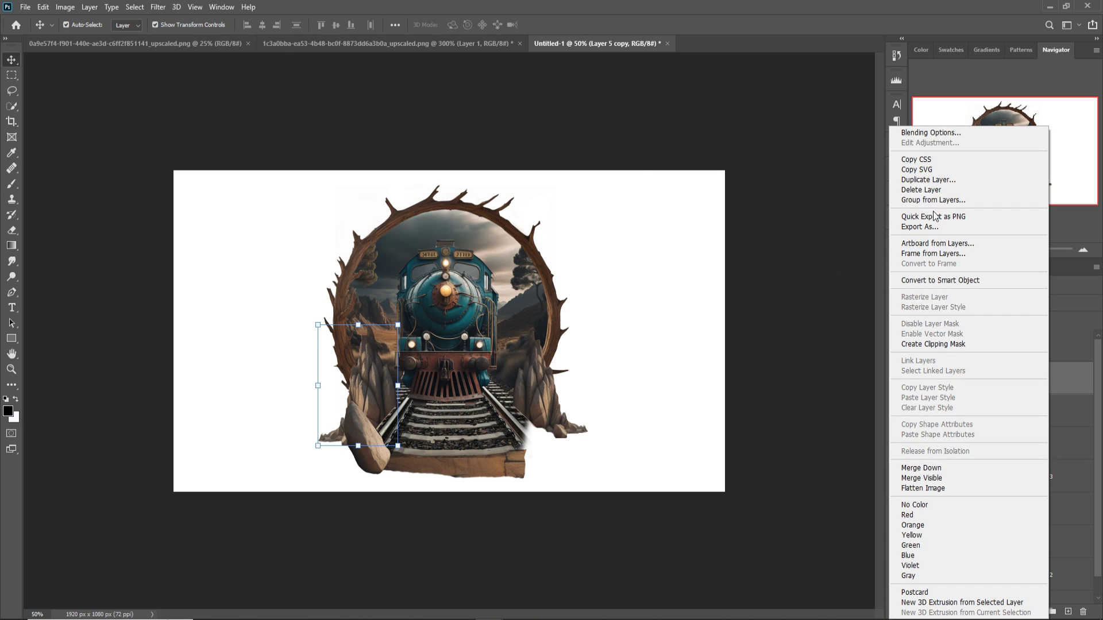
pyautogui.click(931, 184)
pyautogui.click(645, 178)
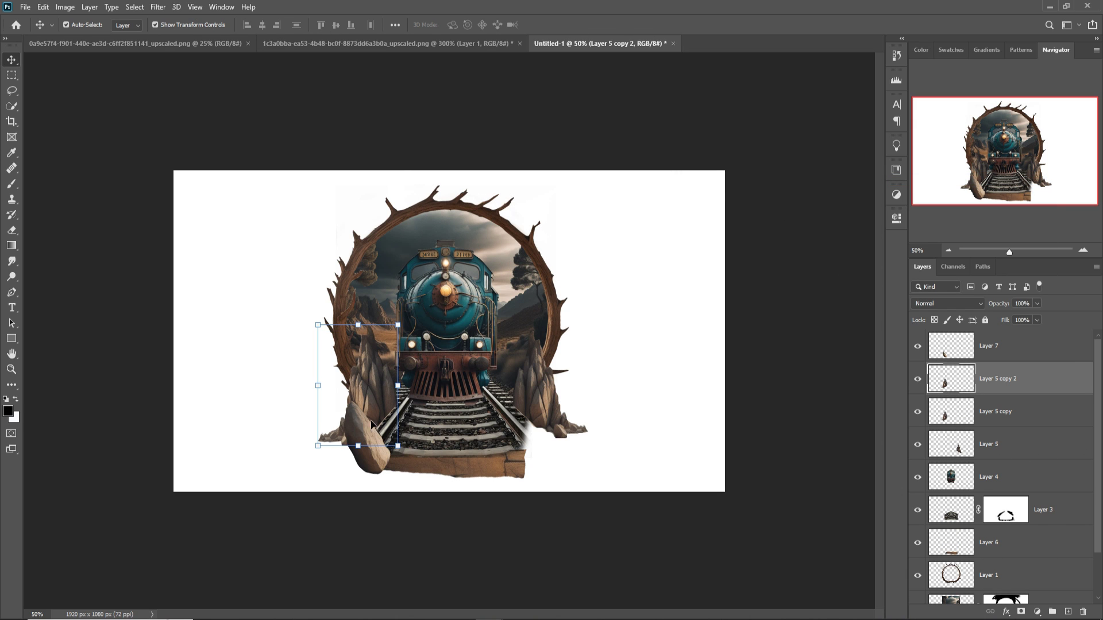
# Move the boulder across to the right front corner of the tracks.
pyautogui.moveTo(356, 431); pyautogui.dragTo(548, 425)
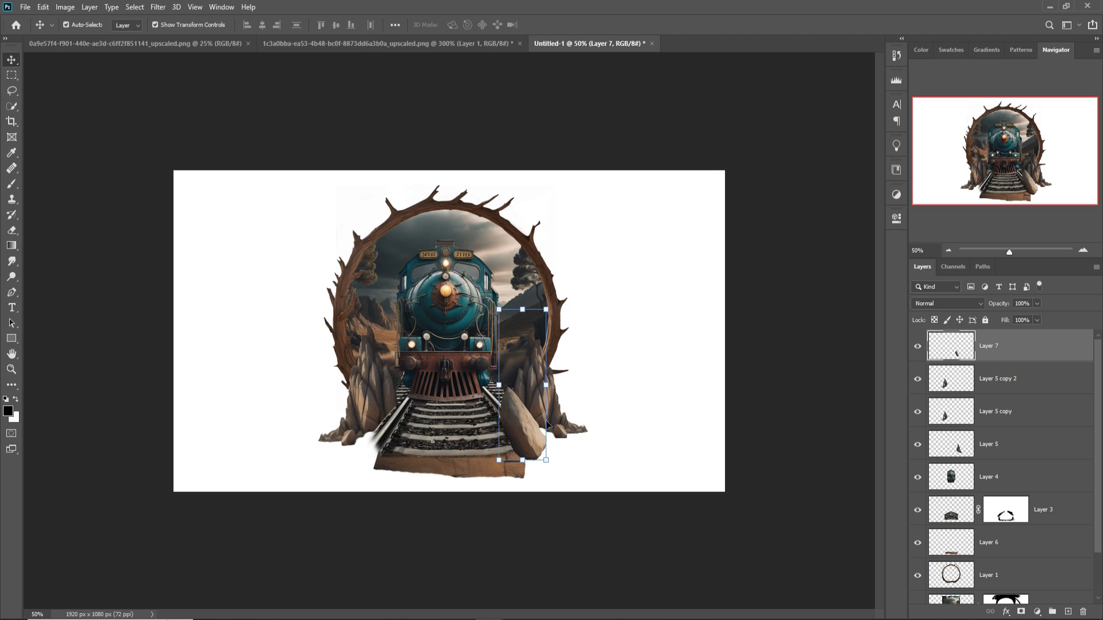
pyautogui.click(43, 7)
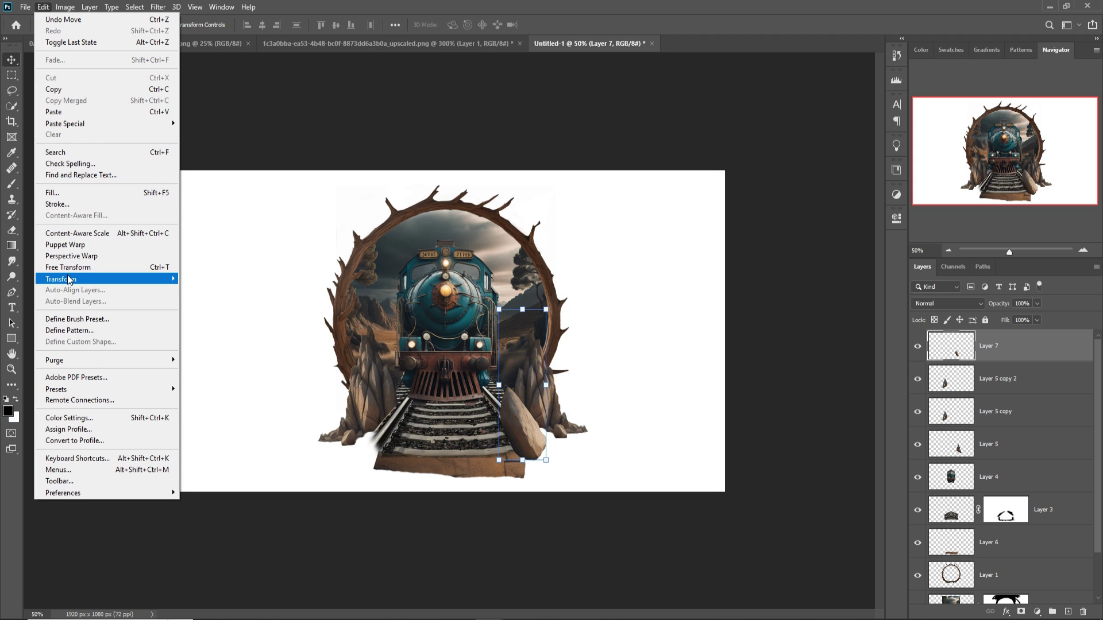
pyautogui.moveTo(69, 279)
# Duplicate the boulder layer and place the copy at the left front corner of the tracks.
pyautogui.click(1003, 347)
pyautogui.rightClick(1002, 347)
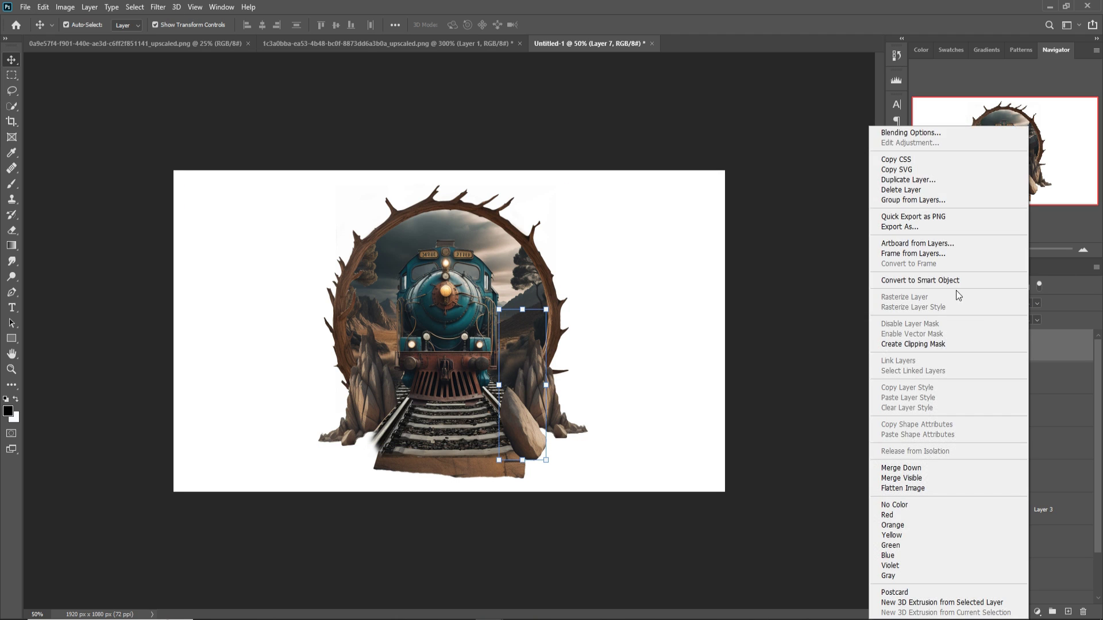
pyautogui.click(916, 180)
pyautogui.click(645, 176)
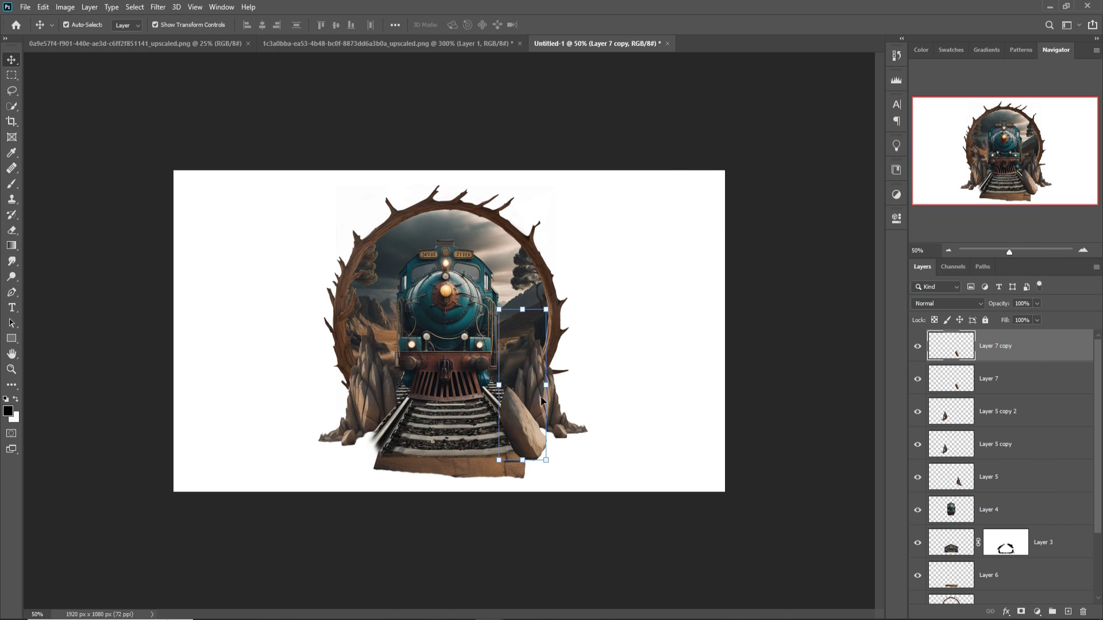
pyautogui.moveTo(523, 425); pyautogui.dragTo(363, 444)
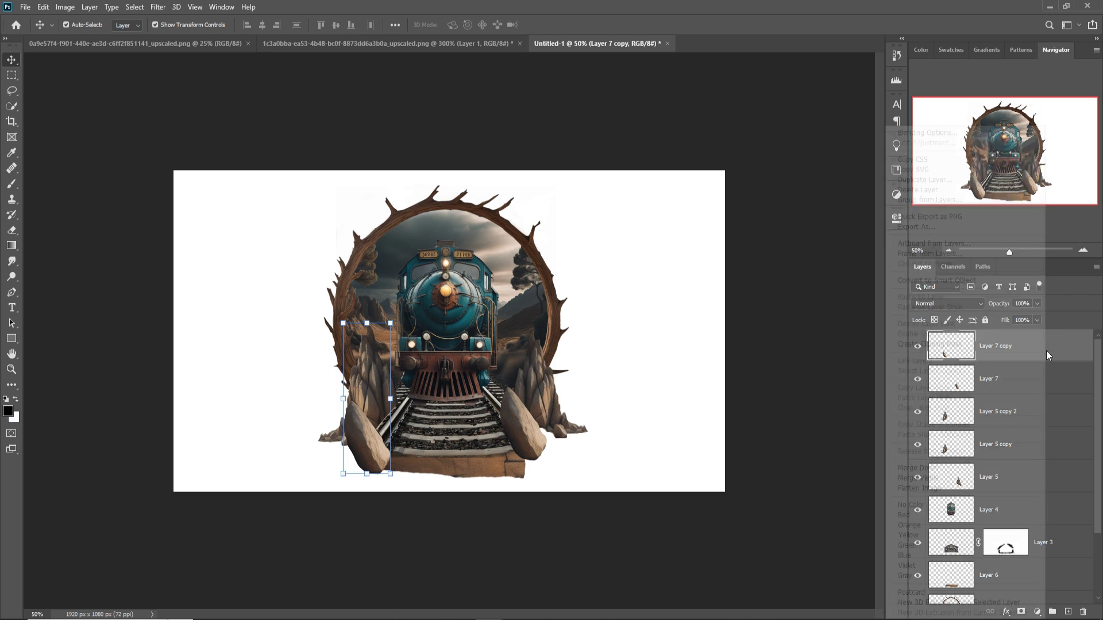
pyautogui.rightClick(1046, 351)
pyautogui.click(922, 180)
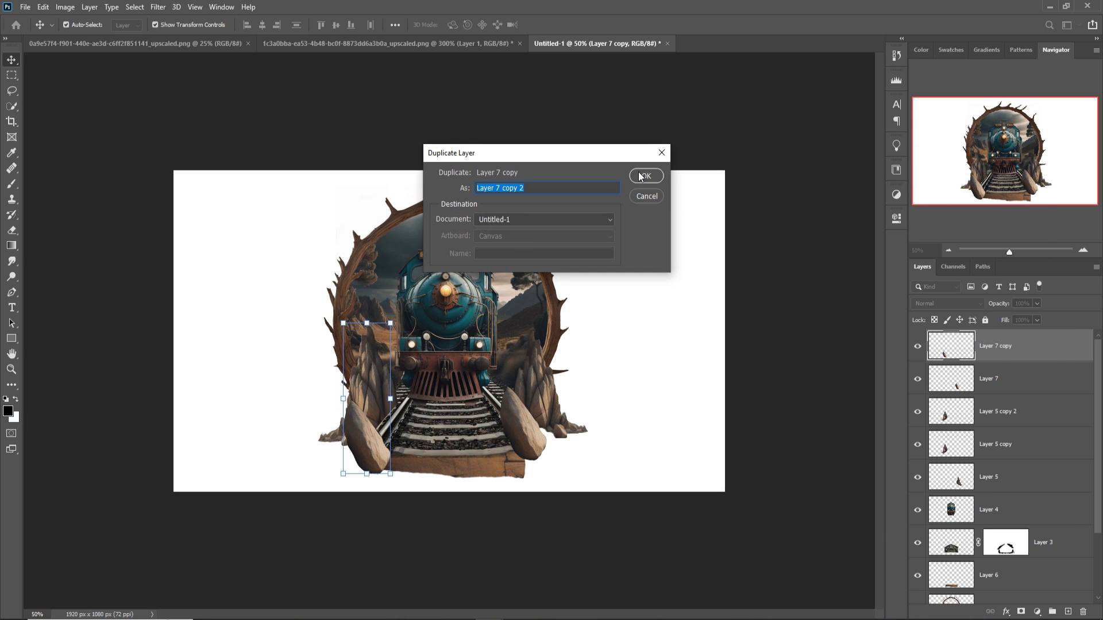
pyautogui.click(661, 152)
# Flip the right boulder horizontally, rotate it -22.79° and move it outward and down to the tracks' front right corner.
pyautogui.click(523, 435)
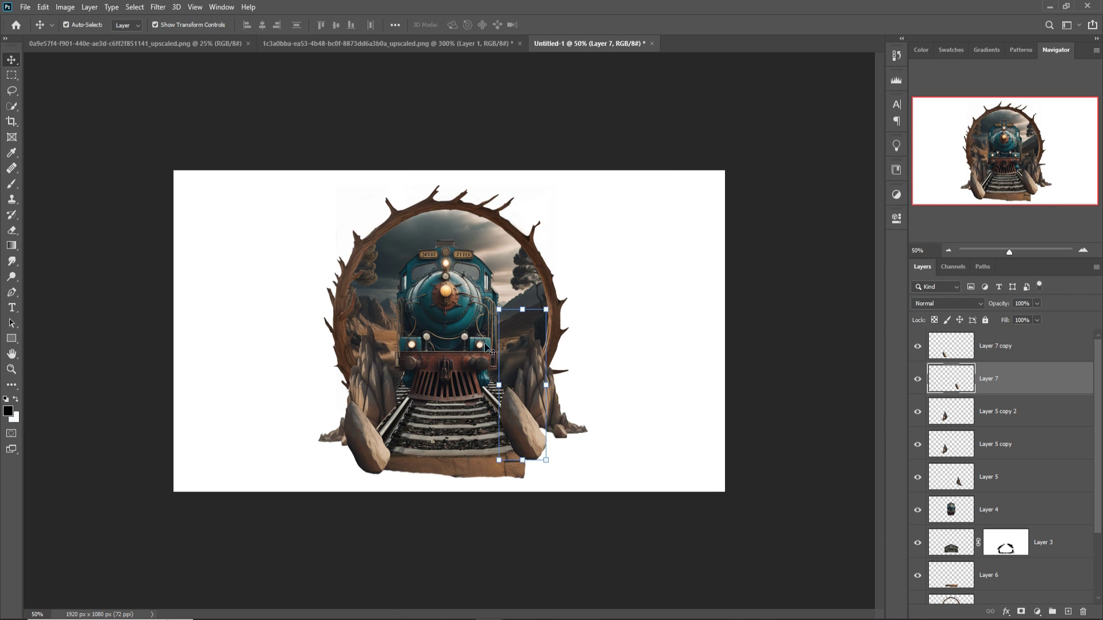
pyautogui.click(43, 7)
pyautogui.moveTo(53, 280)
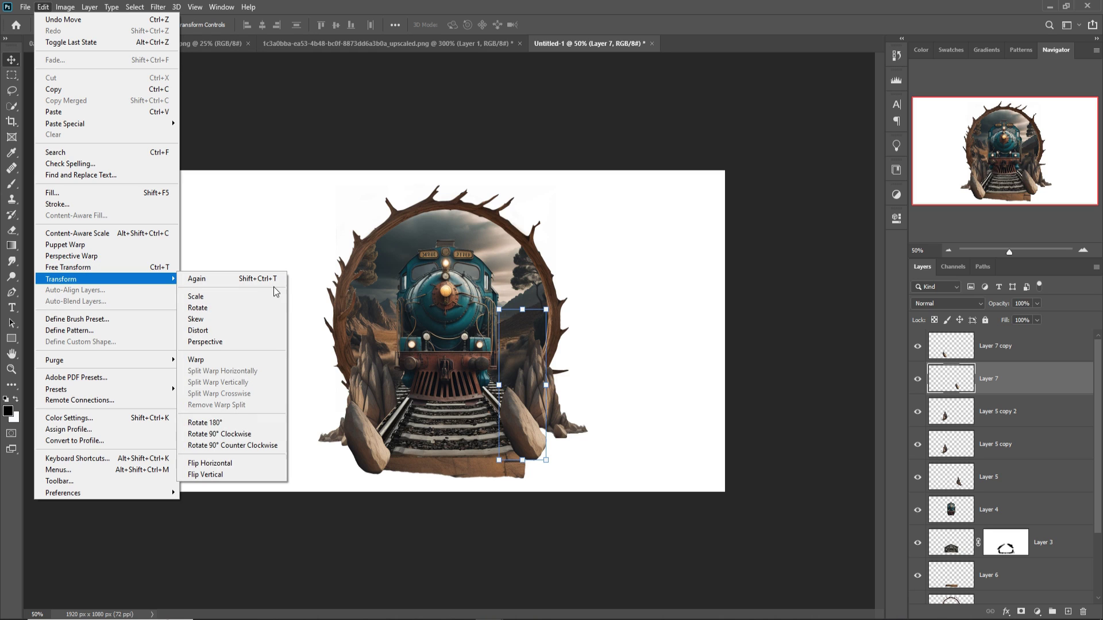
pyautogui.click(210, 463)
pyautogui.moveTo(535, 437); pyautogui.dragTo(548, 452)
pyautogui.moveTo(567, 316); pyautogui.dragTo(556, 291)
pyautogui.moveTo(517, 447); pyautogui.dragTo(585, 453)
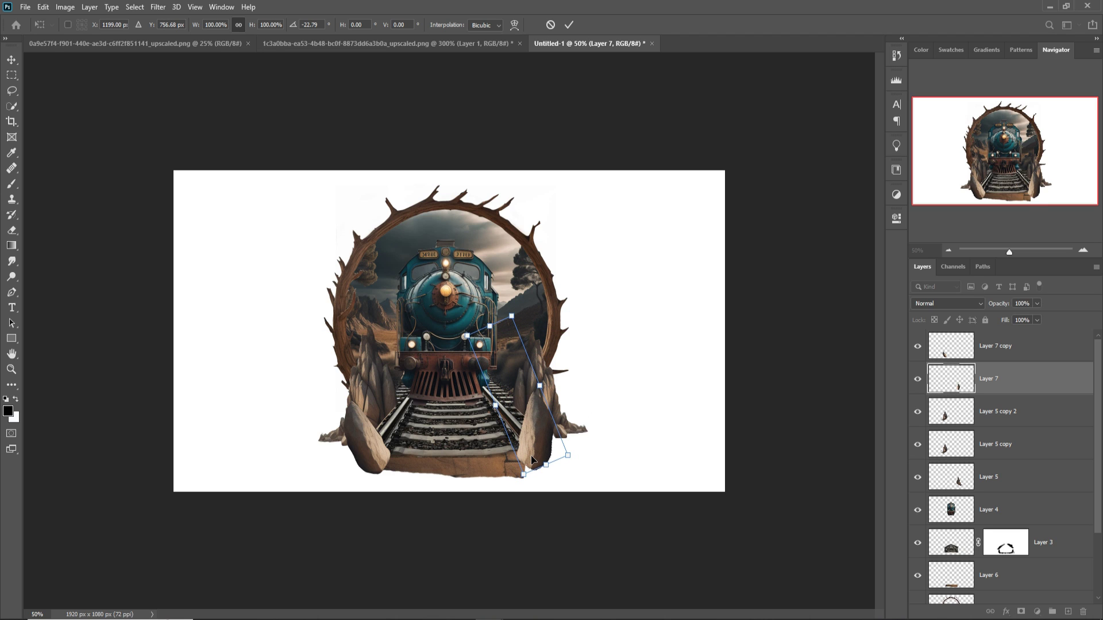
pyautogui.click(569, 25)
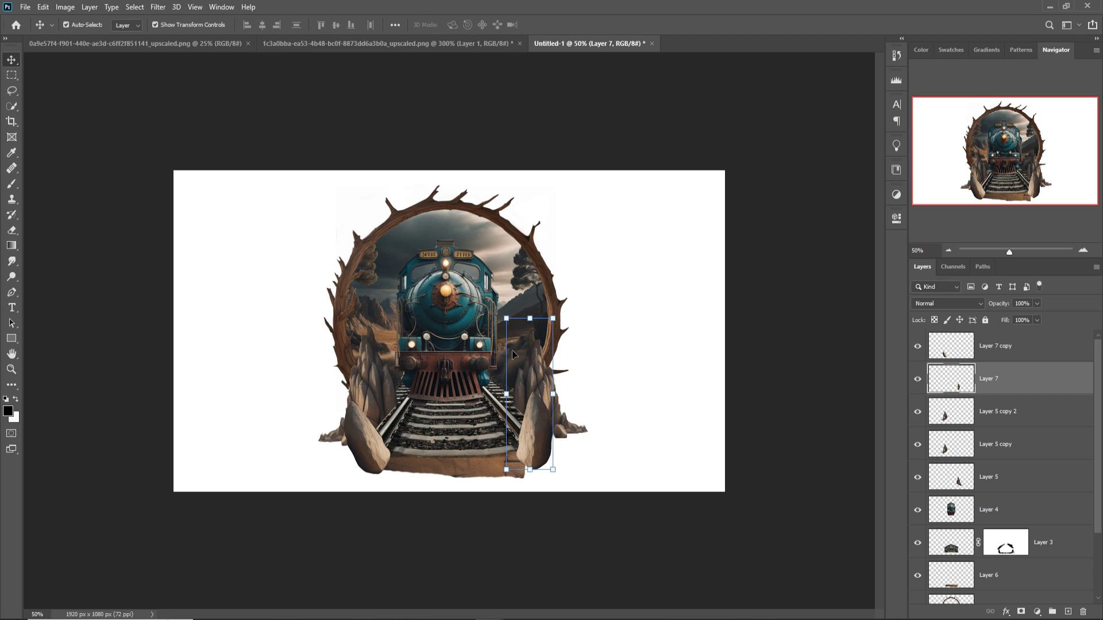
# Warp the brown ground slab at the tracks' front so it reaches the right boulder, and paste a small grey stone at its front centre.
pyautogui.click(475, 472)
pyautogui.click(43, 7)
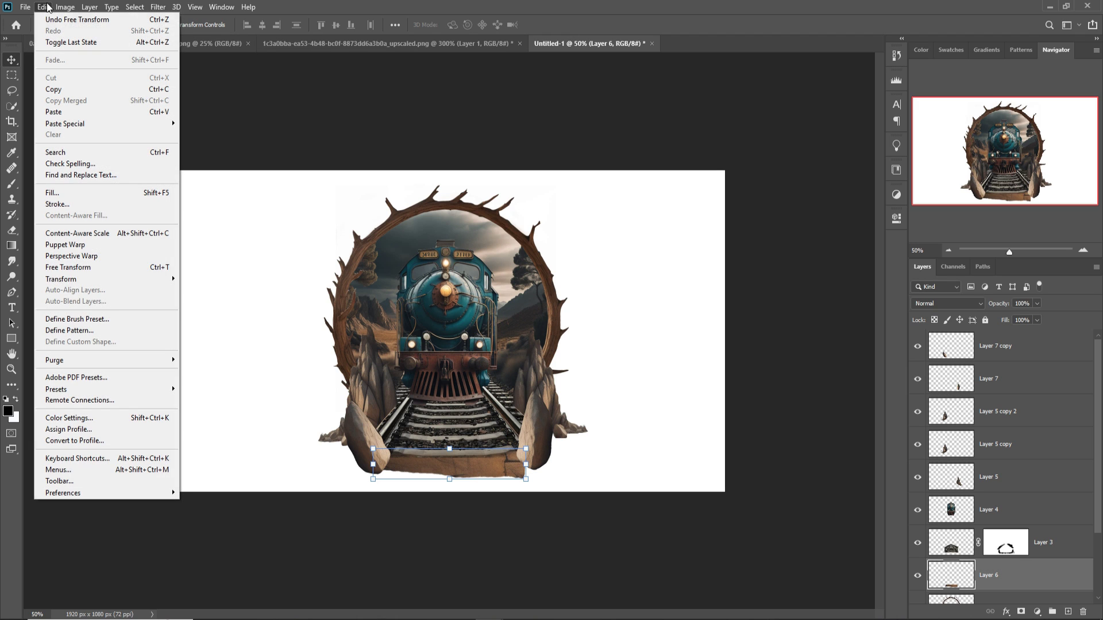
pyautogui.moveTo(77, 279)
pyautogui.click(208, 361)
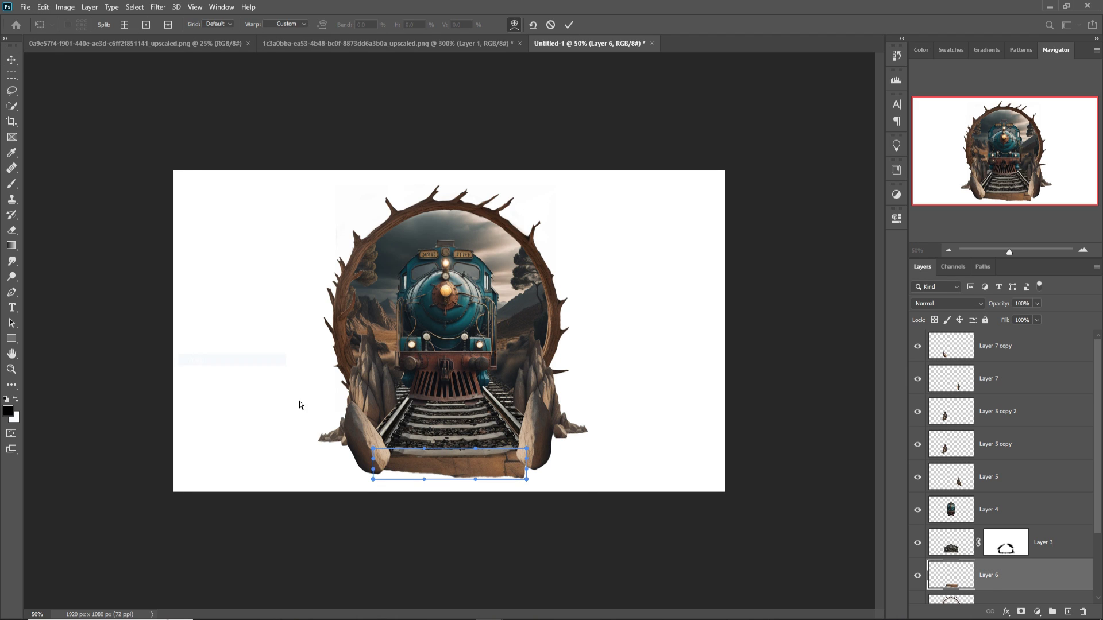
pyautogui.press('Return')
pyautogui.hotkey('ctrl', 'v')
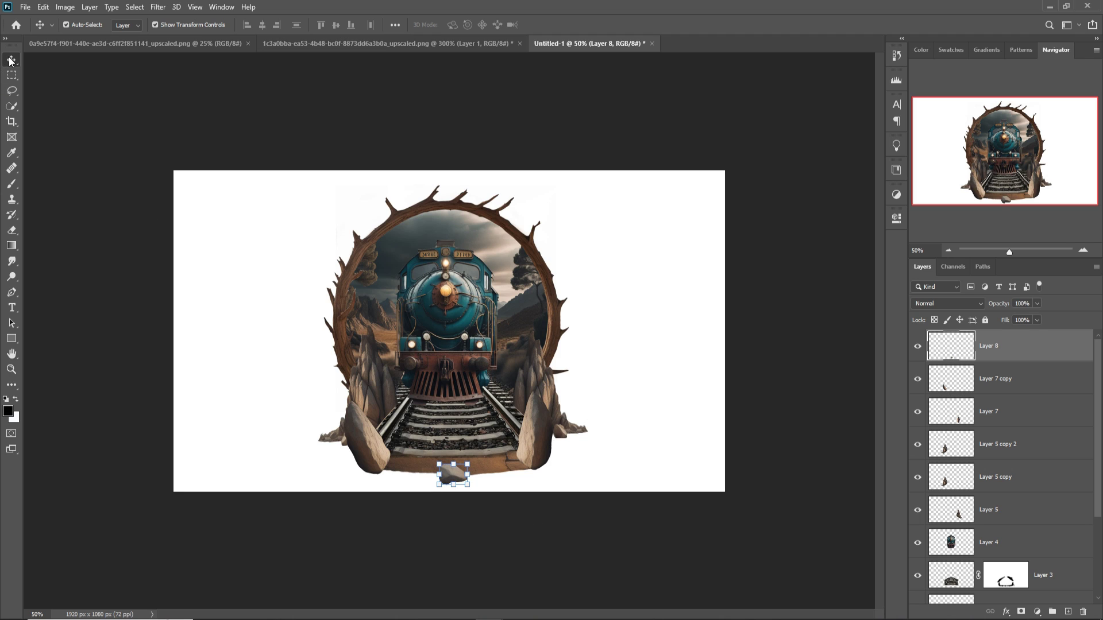
# Add a new layer above the brown ground slab and clip it to the slab.
pyautogui.click(508, 470)
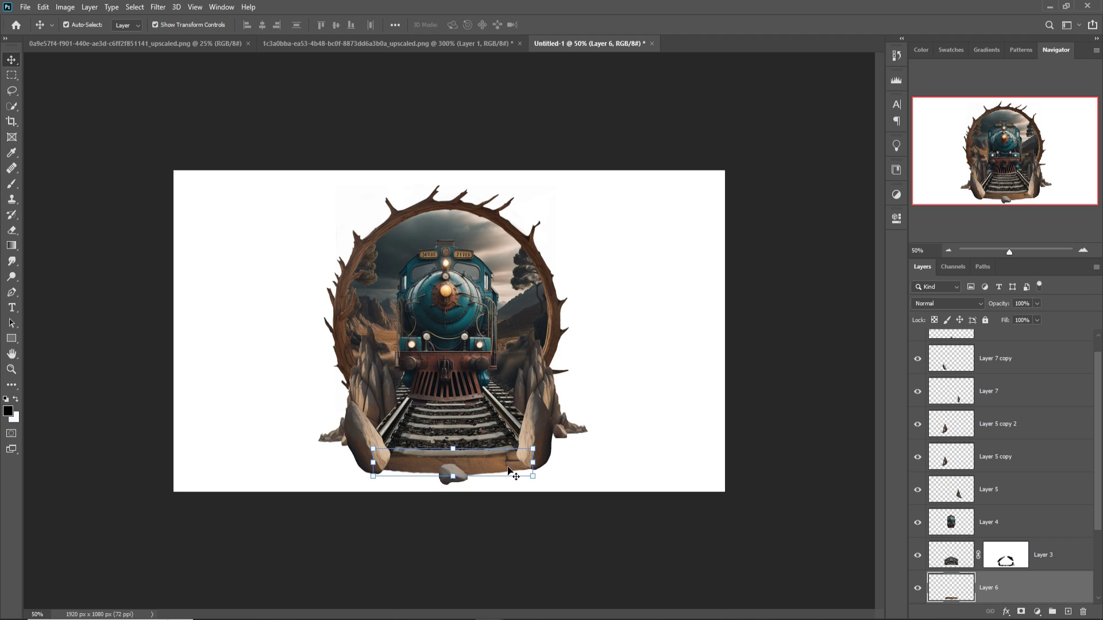
pyautogui.click(1069, 612)
pyautogui.rightClick(1049, 579)
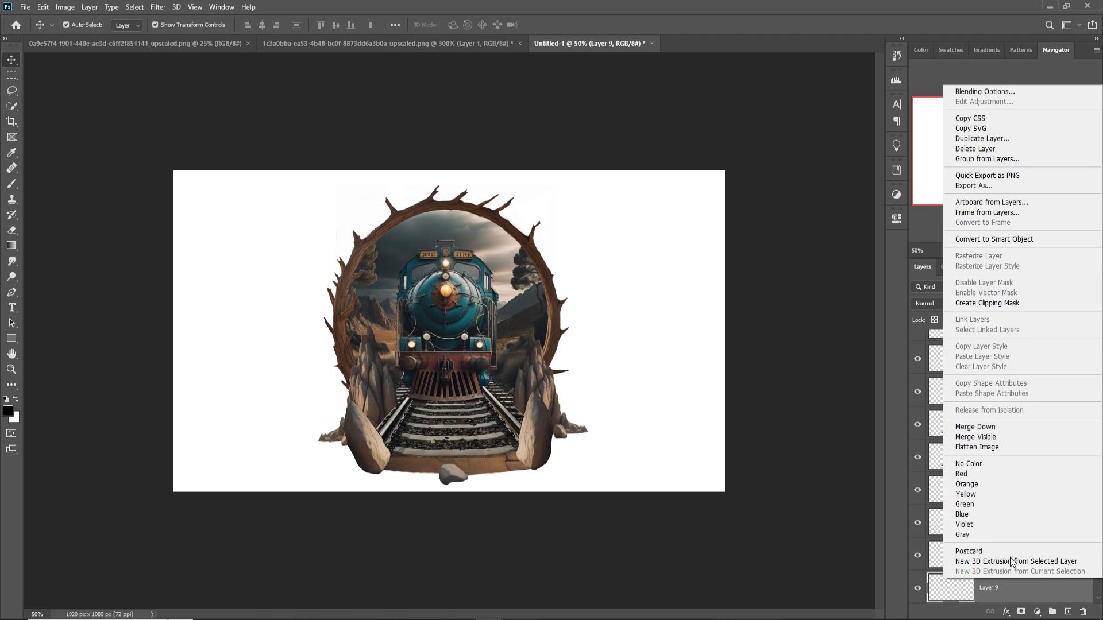
pyautogui.click(986, 305)
# Paint soft black shading along the ground slab with the Brush at 9% opacity, using sizes 100 and 90.
pyautogui.press('b')
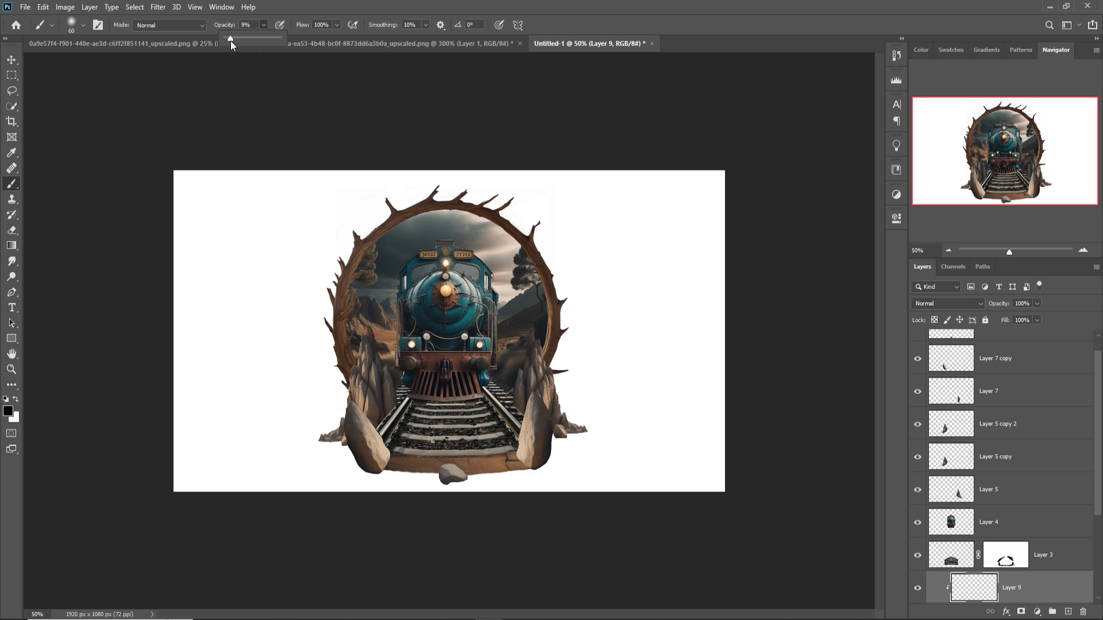
pyautogui.click(414, 464)
pyautogui.moveTo(411, 459); pyautogui.dragTo(509, 461)
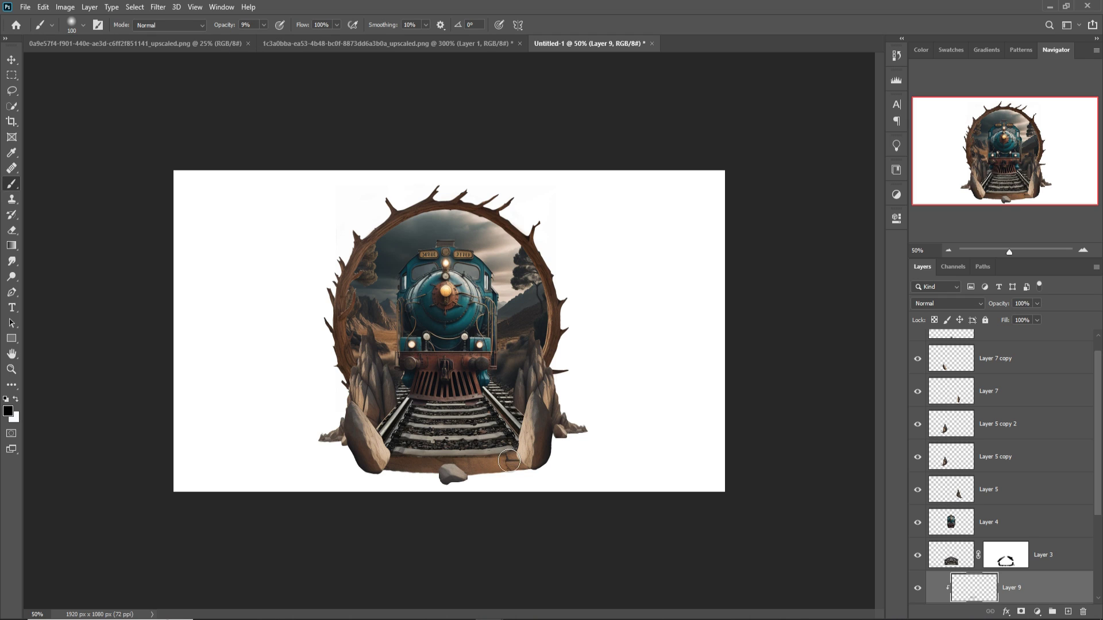
pyautogui.click(83, 25)
pyautogui.click(83, 25)
pyautogui.press('[')
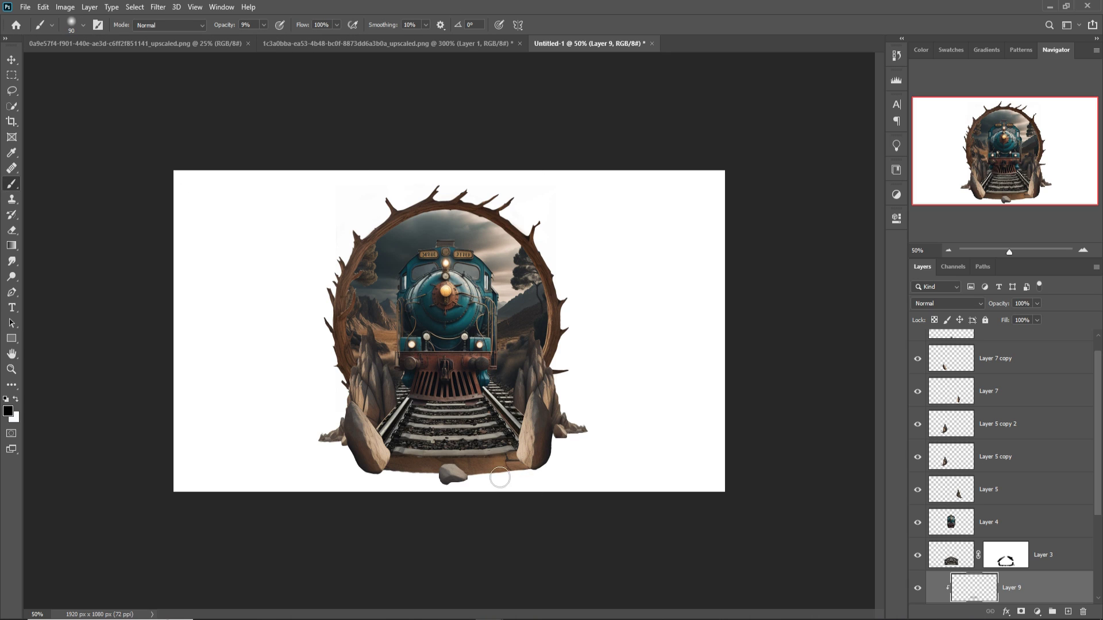
pyautogui.moveTo(531, 464); pyautogui.dragTo(527, 462)
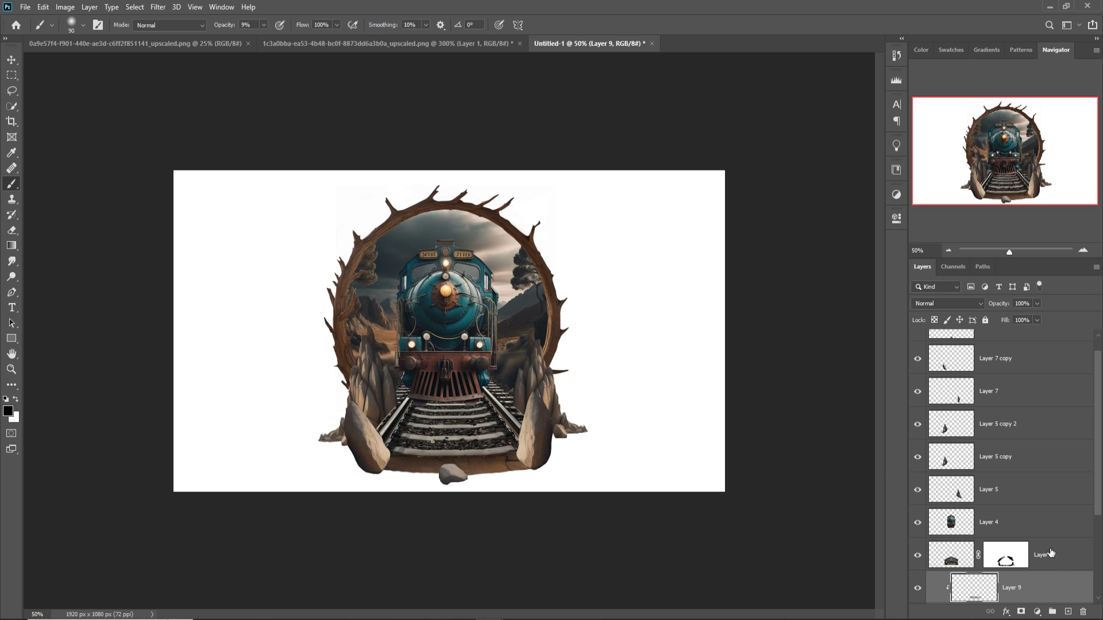
# Add a new layer clipped to the railway tracks and brush soft black shading along the tracks' front end.
pyautogui.click(1068, 567)
pyautogui.click(1068, 612)
pyautogui.rightClick(1060, 553)
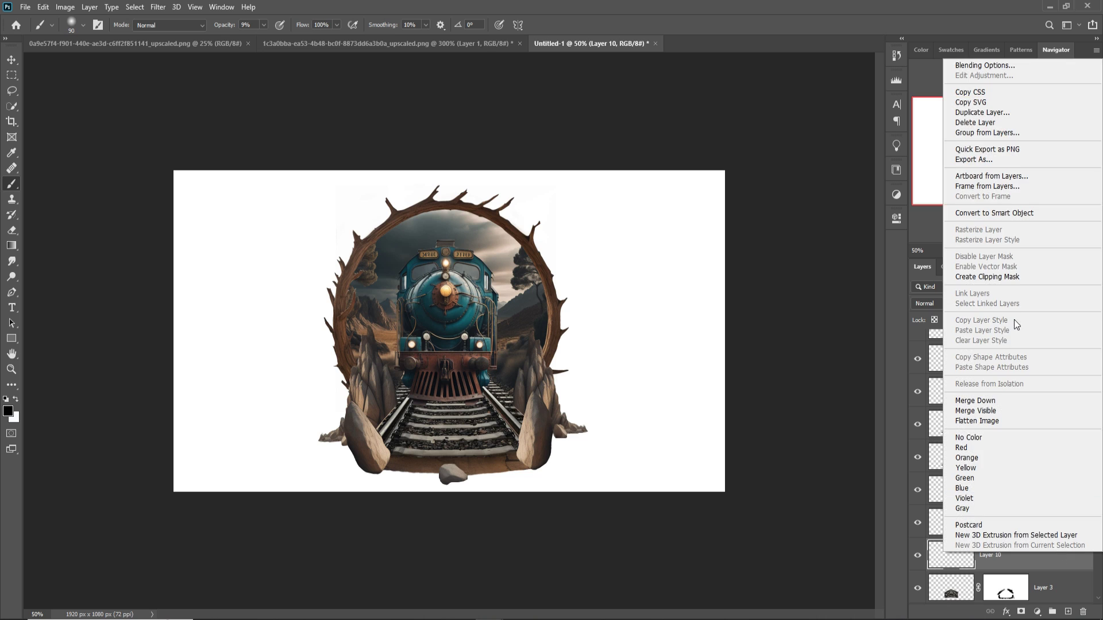
pyautogui.click(1015, 319)
pyautogui.moveTo(408, 463)
pyautogui.mouseDown()
pyautogui.moveTo(504, 468)
pyautogui.moveTo(397, 460)
pyautogui.mouseUp()
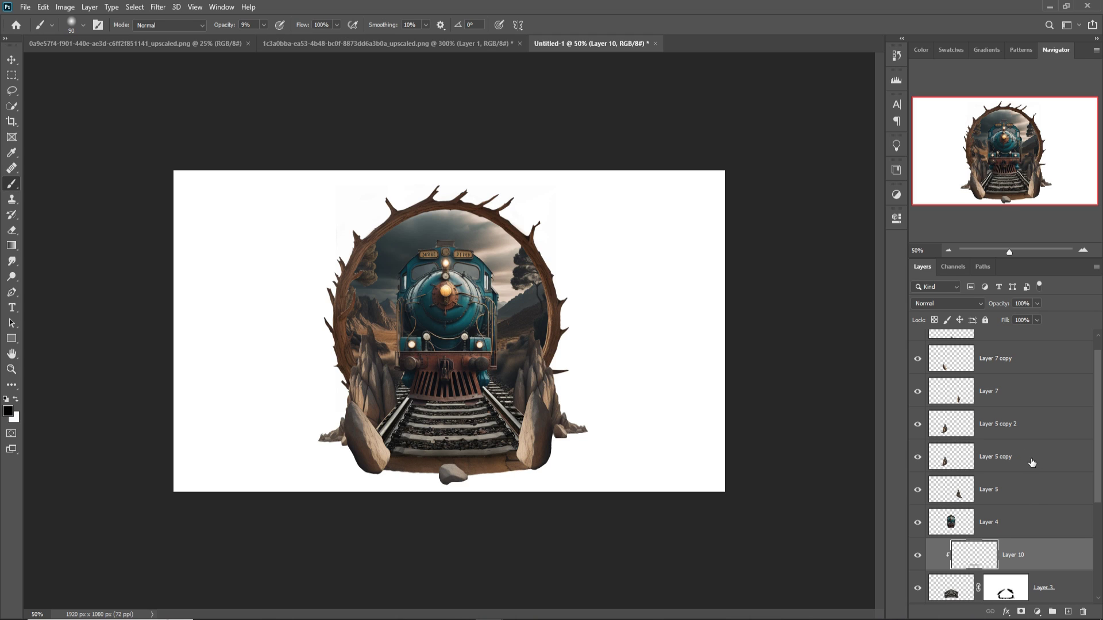
# Add a new layer clipped to the left boulder and brush soft black shading at size 150 around its base.
pyautogui.click(11, 59)
pyautogui.click(371, 439)
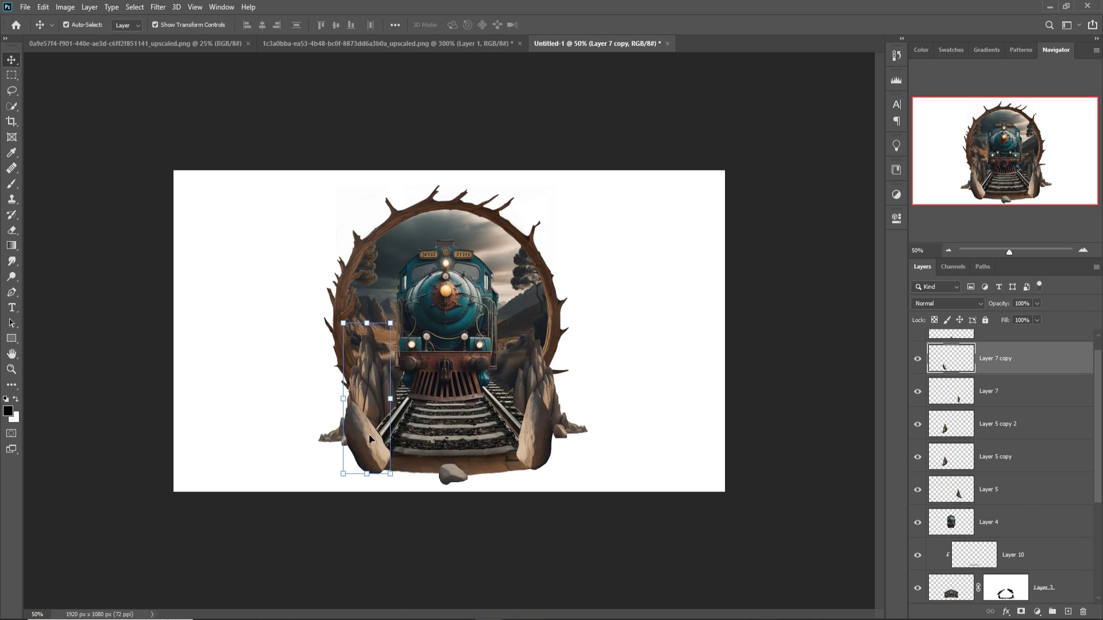
pyautogui.click(1068, 612)
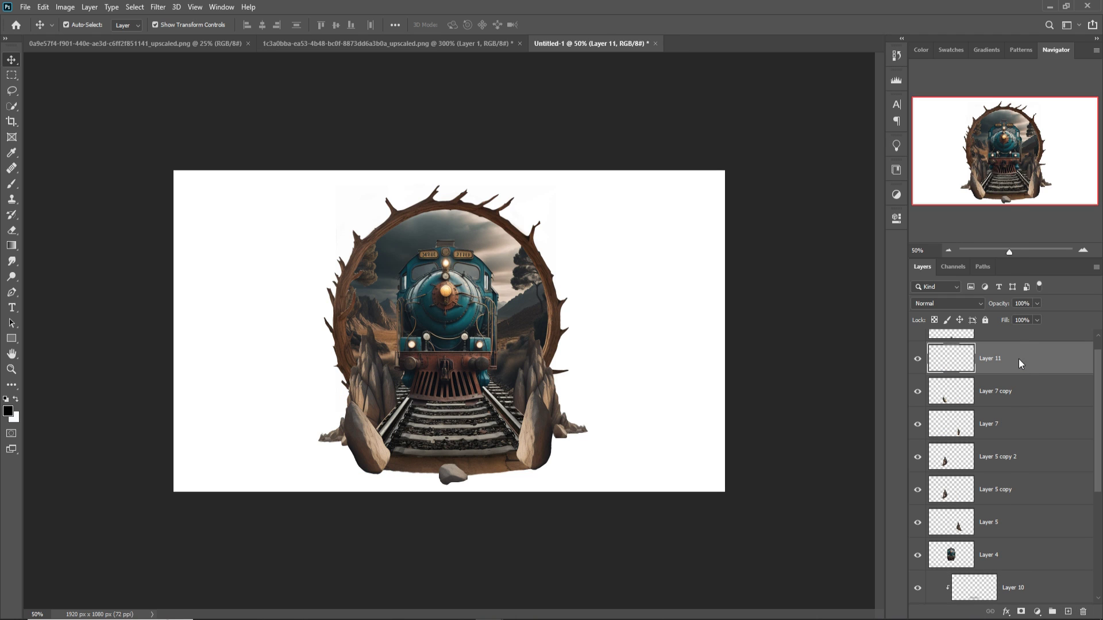
pyautogui.rightClick(1015, 356)
pyautogui.click(939, 348)
pyautogui.click(11, 182)
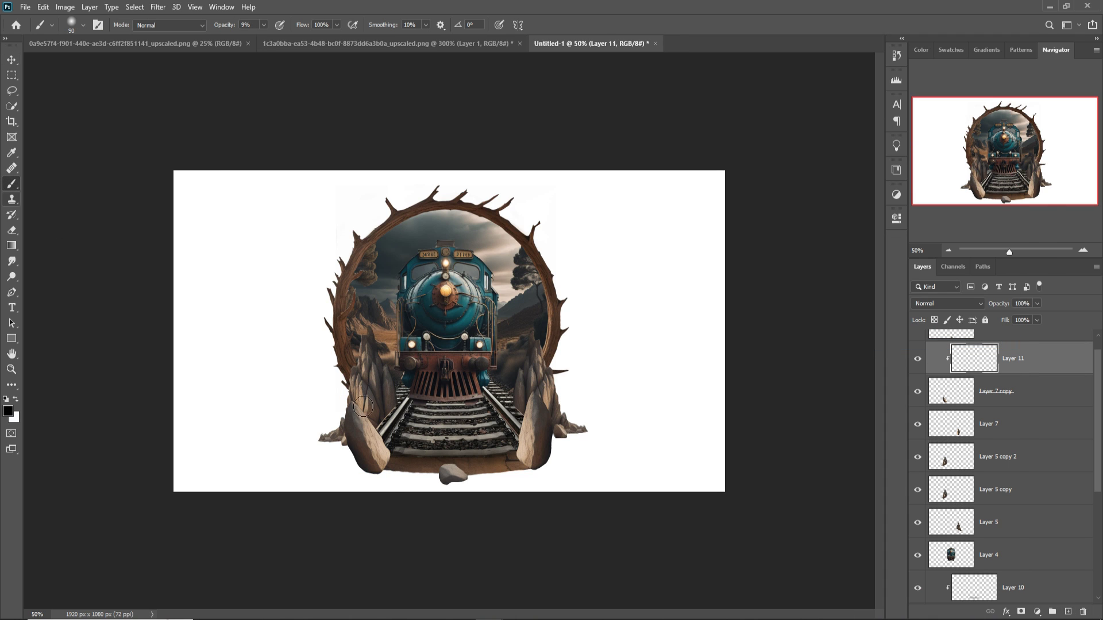
pyautogui.moveTo(412, 494)
pyautogui.mouseDown()
pyautogui.moveTo(370, 474)
pyautogui.moveTo(404, 501)
pyautogui.mouseUp()
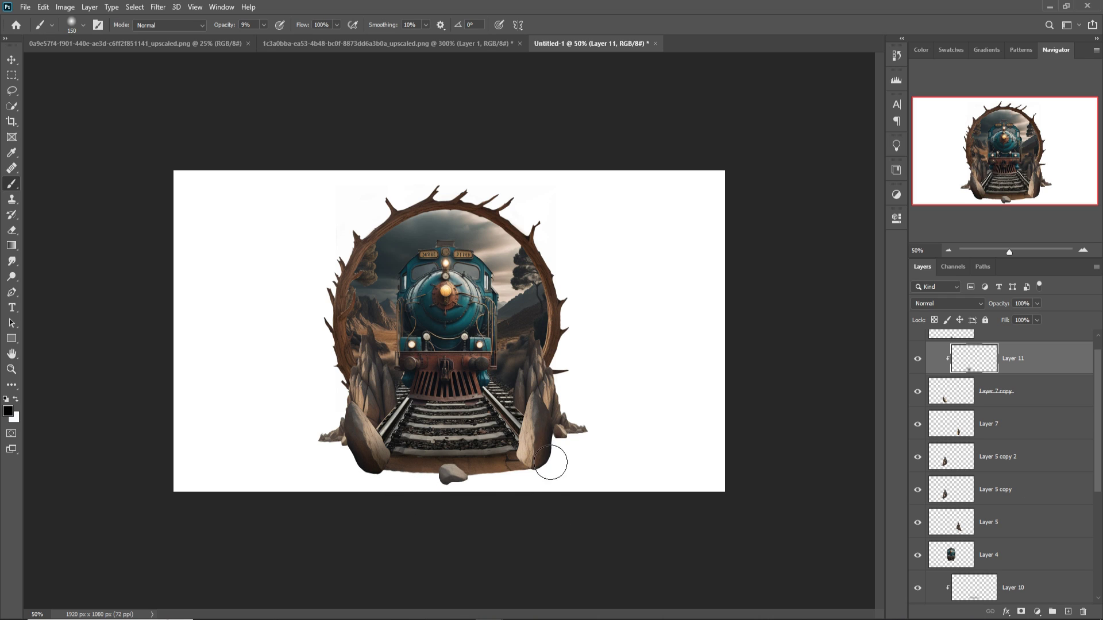
# Return to the ground slab's clipped shading layer for further darkening.
pyautogui.scroll(1, 1085, 401)
pyautogui.click(1040, 351)
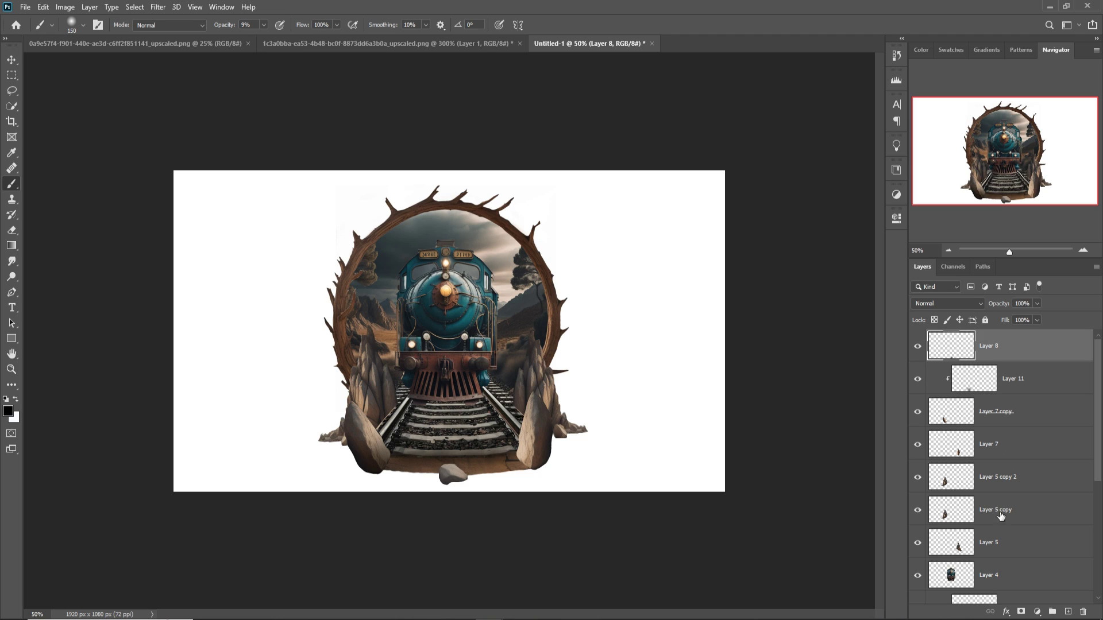
pyautogui.scroll(-5, 1012, 513)
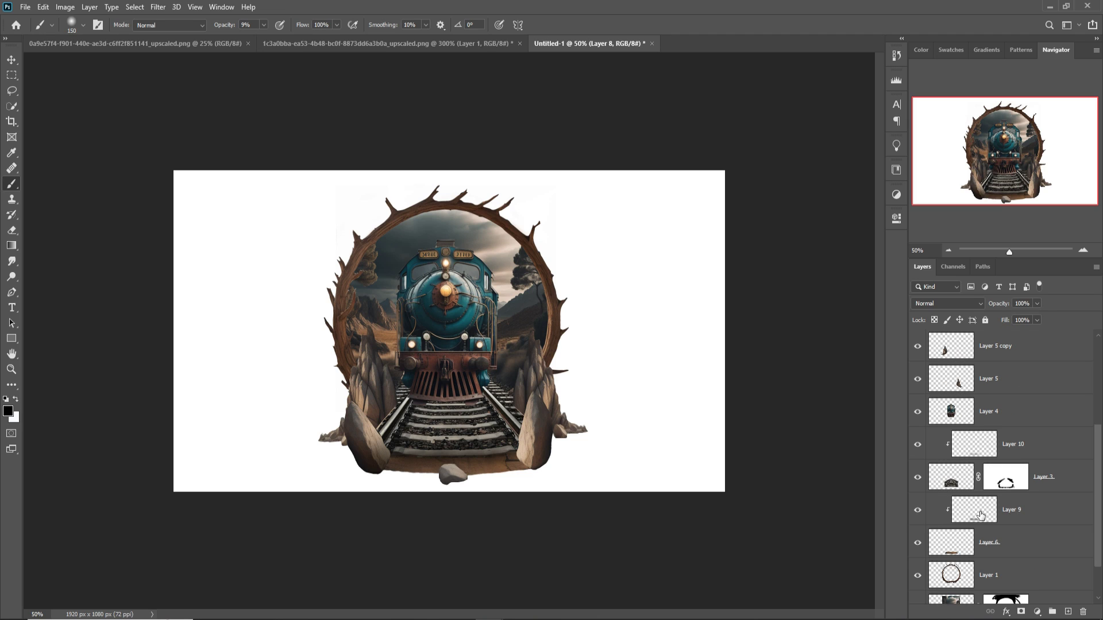
pyautogui.click(980, 516)
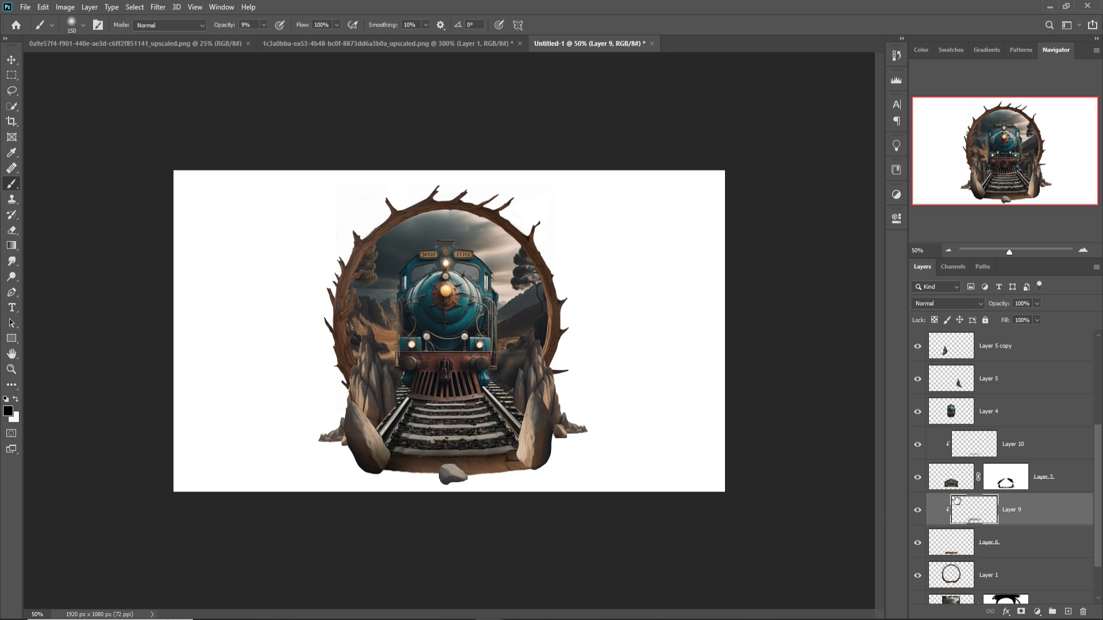
# Add a new layer clipped to the right boulder and brush soft black shading over its base at 9% opacity.
pyautogui.click(12, 59)
pyautogui.click(532, 409)
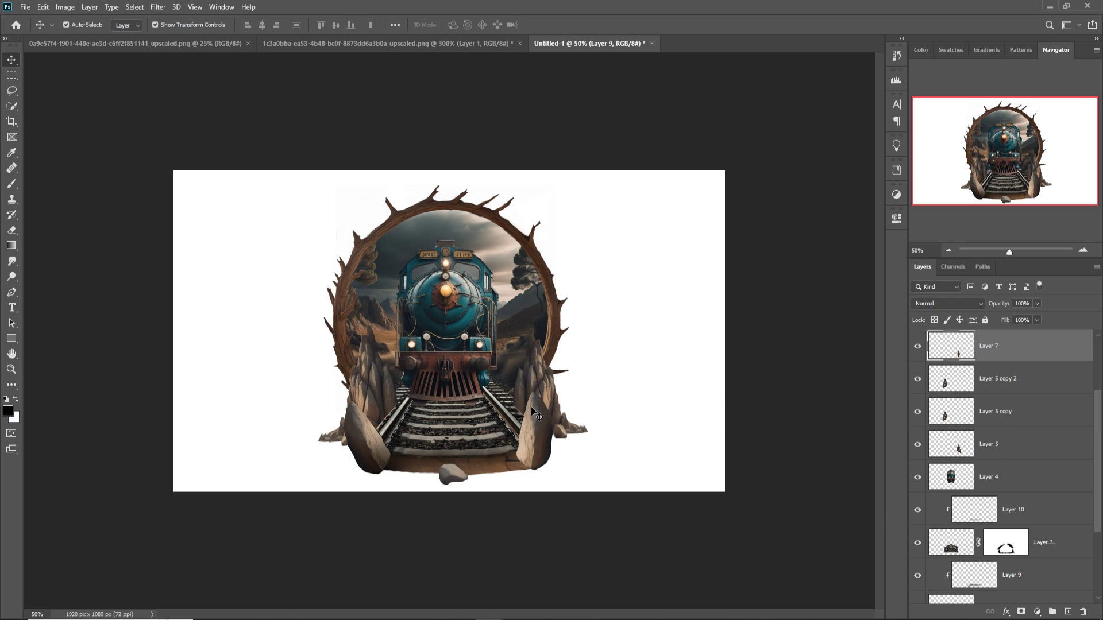
pyautogui.scroll(2, 1028, 428)
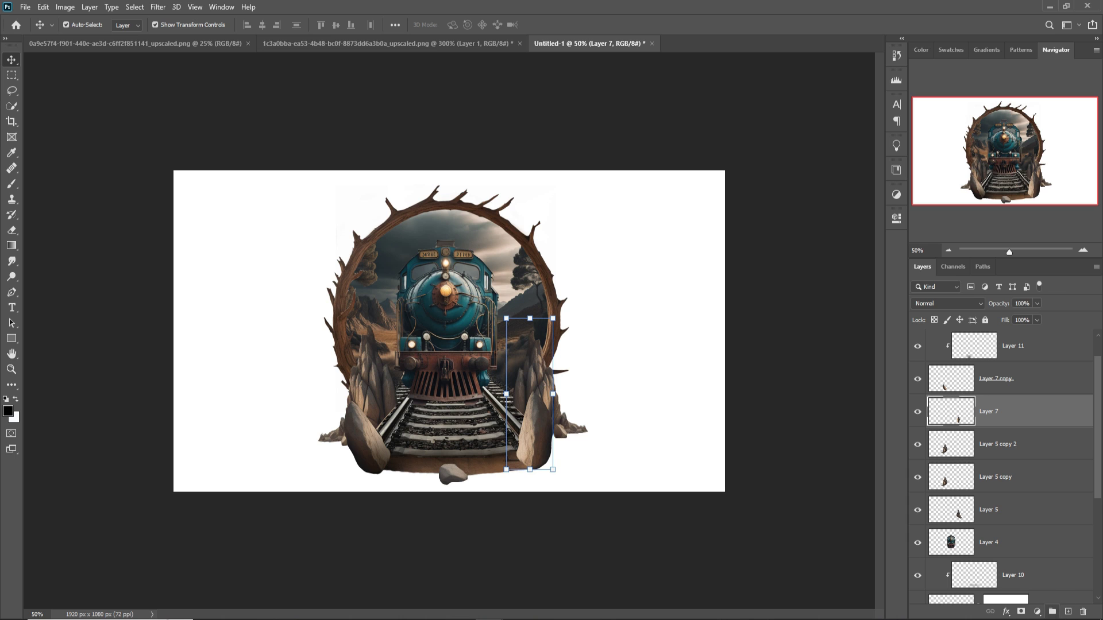
pyautogui.click(1068, 612)
pyautogui.rightClick(1027, 409)
pyautogui.click(928, 344)
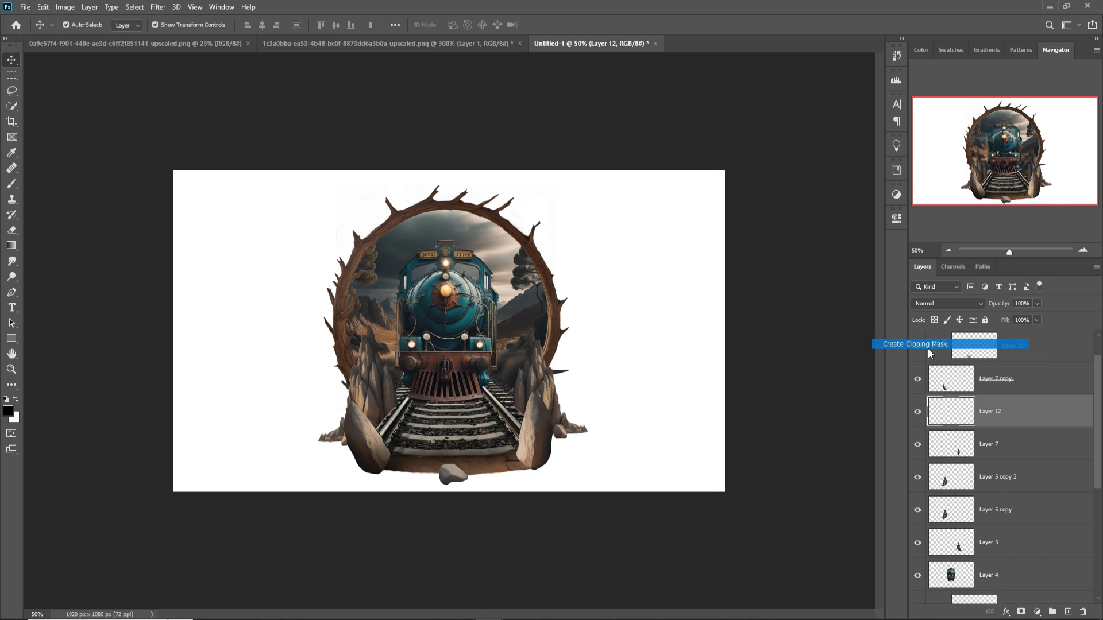
pyautogui.click(12, 184)
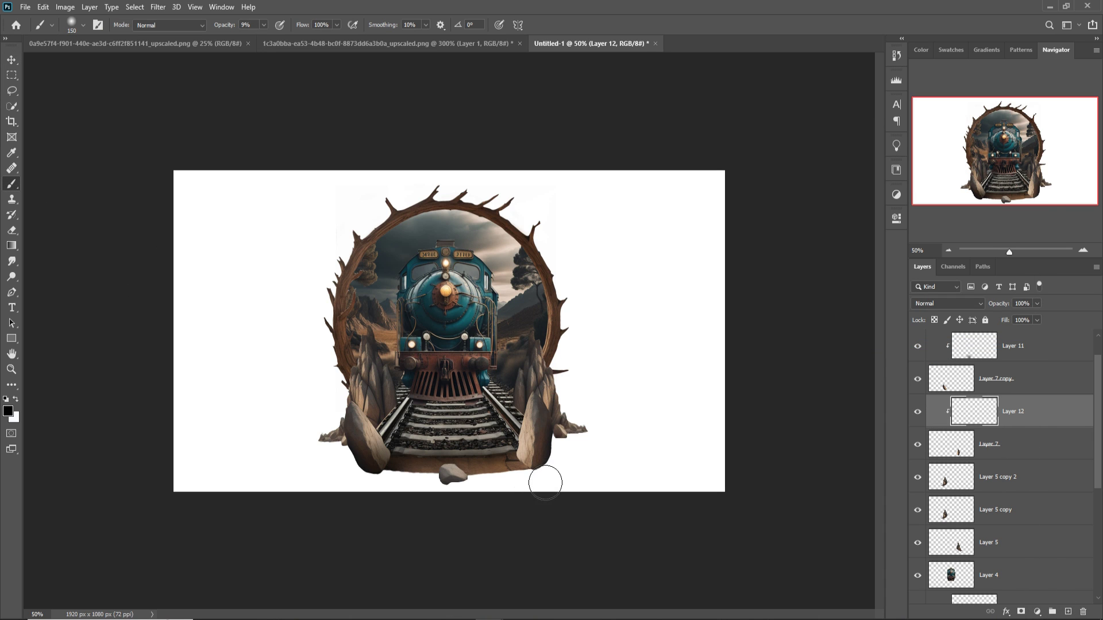
pyautogui.moveTo(530, 483)
pyautogui.mouseDown()
pyautogui.moveTo(551, 497)
pyautogui.moveTo(528, 457)
pyautogui.moveTo(520, 473)
pyautogui.moveTo(521, 459)
pyautogui.moveTo(522, 483)
pyautogui.moveTo(519, 468)
pyautogui.moveTo(540, 485)
pyautogui.mouseUp()
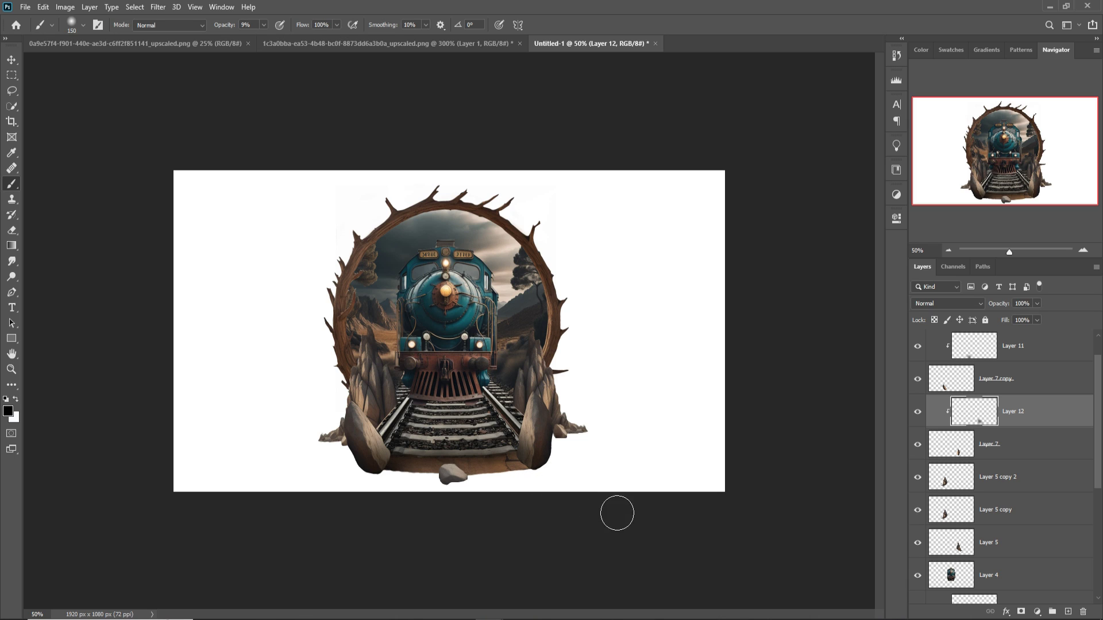
# Add a new layer clipped to the small front stone and darken the stone with the black brush at 9% opacity.
pyautogui.click(11, 60)
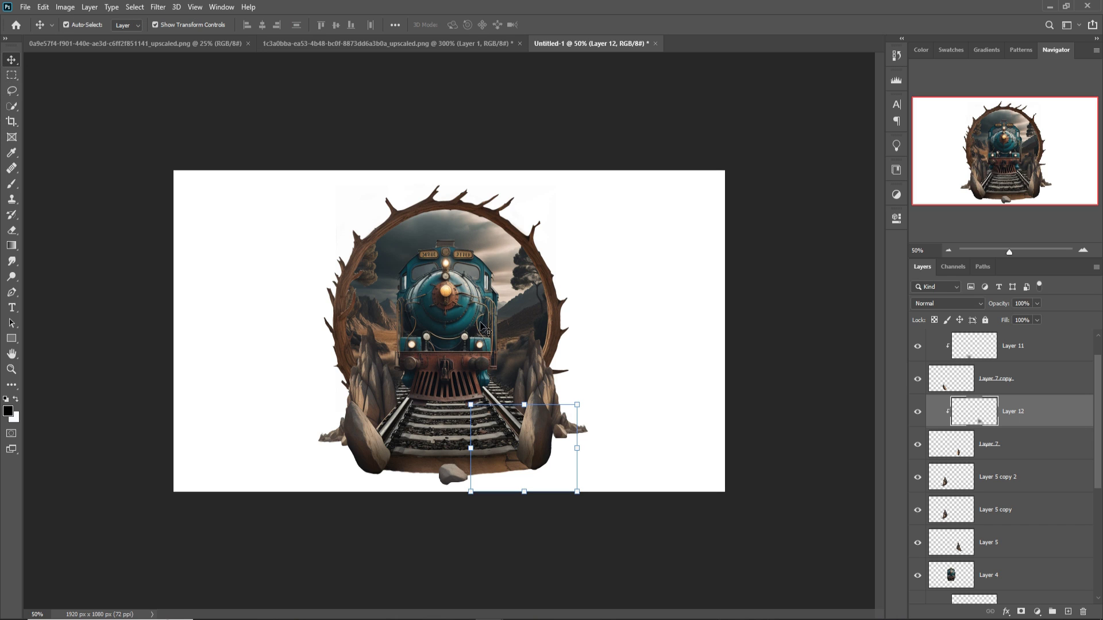
pyautogui.click(449, 476)
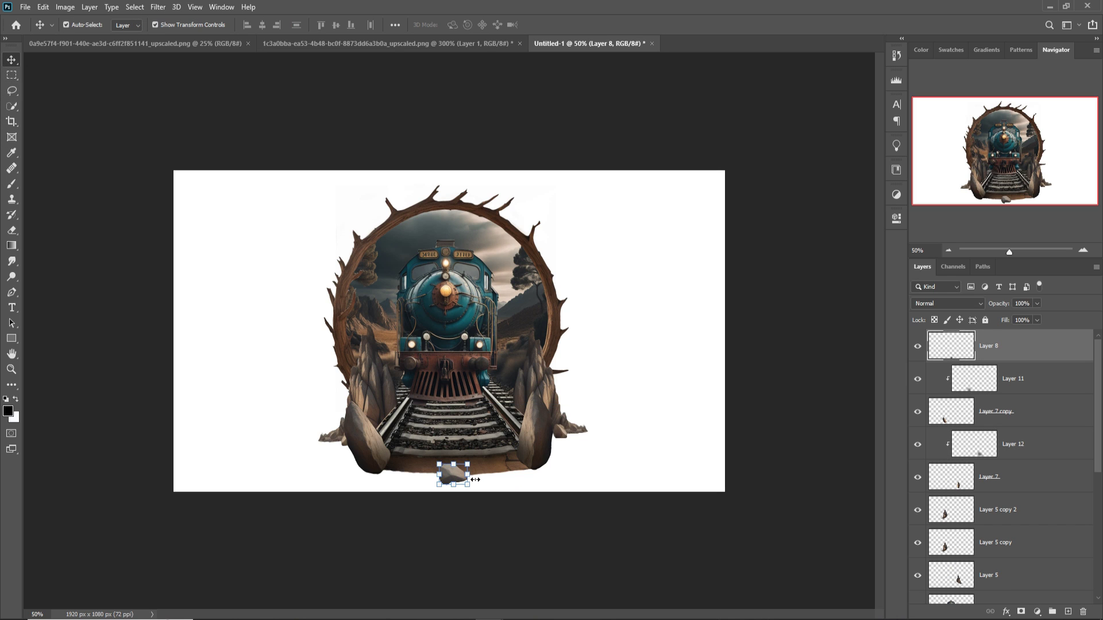
pyautogui.click(1068, 612)
pyautogui.rightClick(1020, 347)
pyautogui.moveTo(949, 349); pyautogui.dragTo(949, 347)
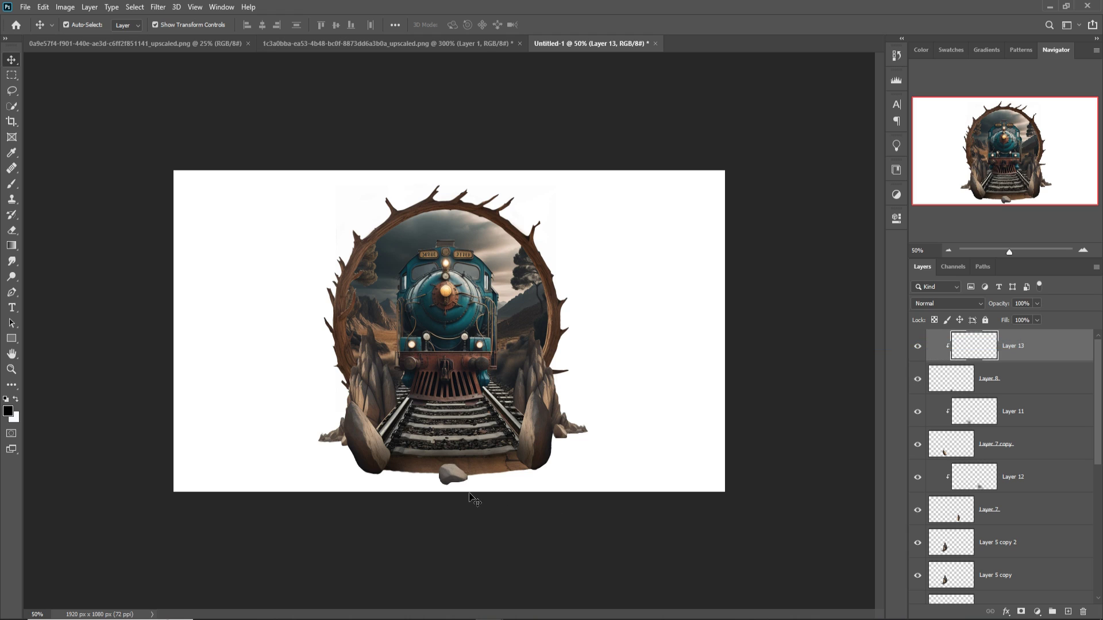
pyautogui.press('b')
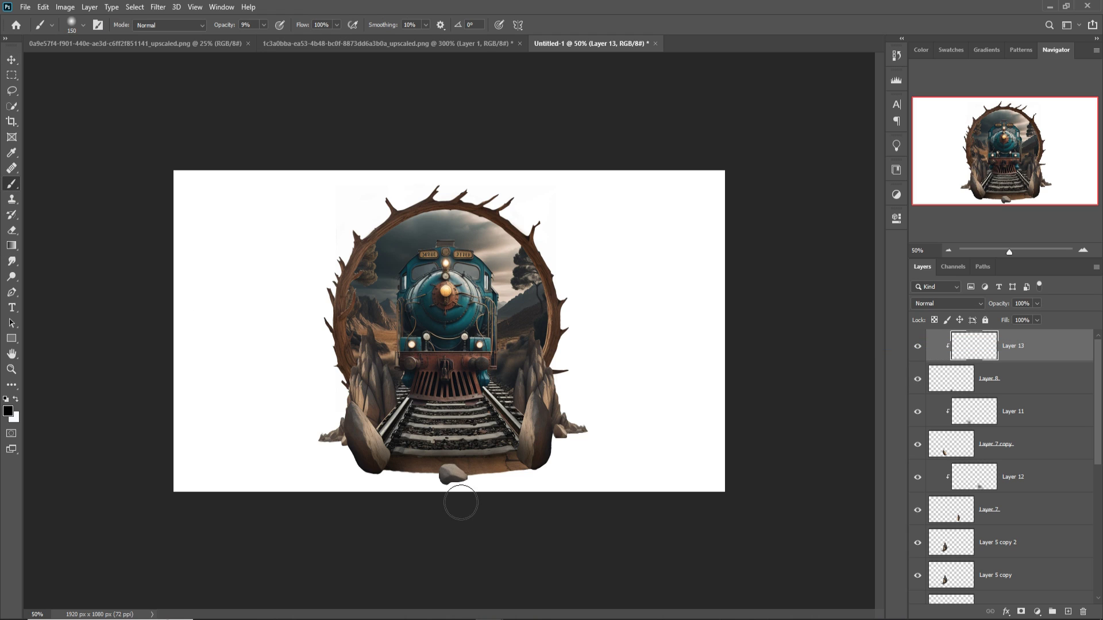
pyautogui.moveTo(458, 505)
pyautogui.mouseDown()
pyautogui.moveTo(453, 469)
pyautogui.moveTo(469, 479)
pyautogui.mouseUp()
# Add an Exposure adjustment layer above the desert landscape and clip it to that layer.
pyautogui.click(12, 59)
pyautogui.click(476, 230)
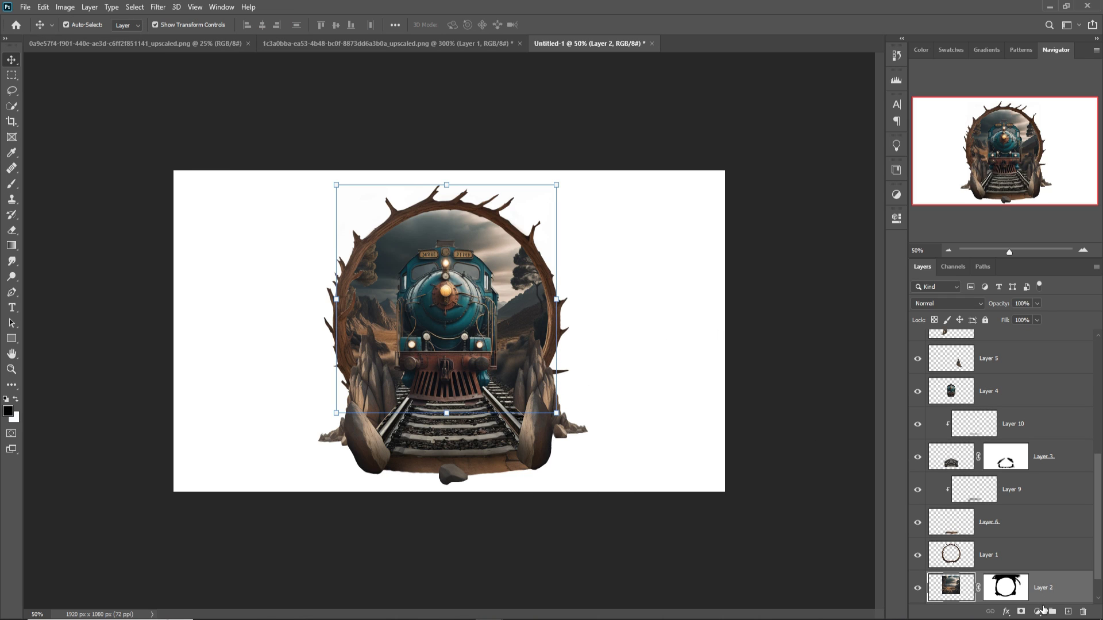
pyautogui.click(1041, 611)
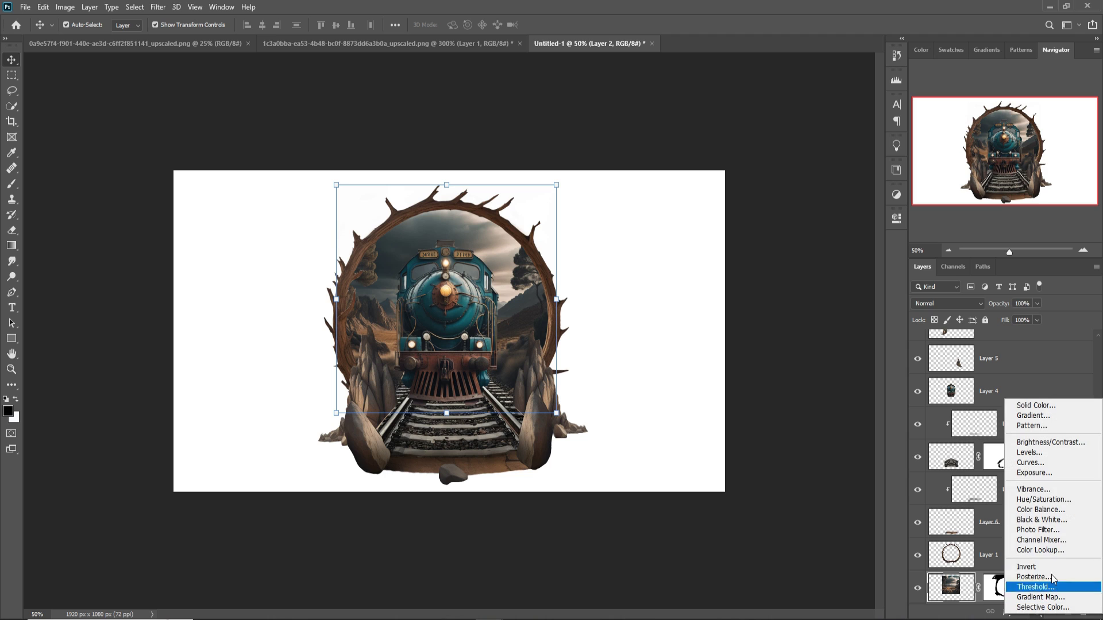
pyautogui.click(1060, 474)
pyautogui.click(798, 416)
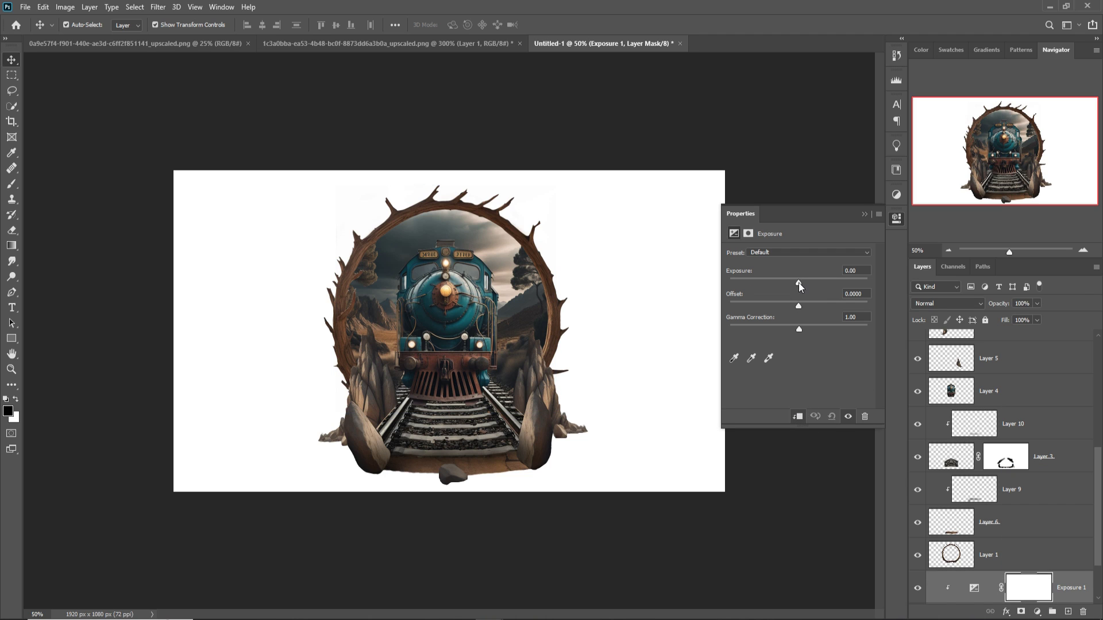
# Darken the desert landscape by setting its clipped Exposure adjustment to about -0.78.
pyautogui.moveTo(799, 282); pyautogui.dragTo(790, 283)
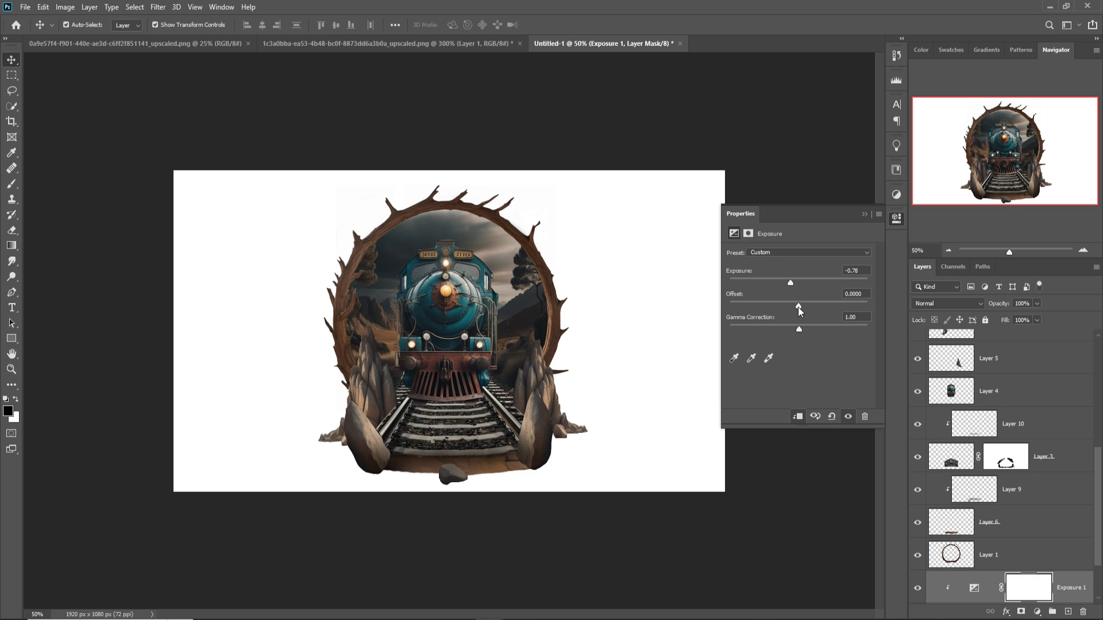
pyautogui.moveTo(789, 284); pyautogui.dragTo(791, 285)
pyautogui.click(864, 214)
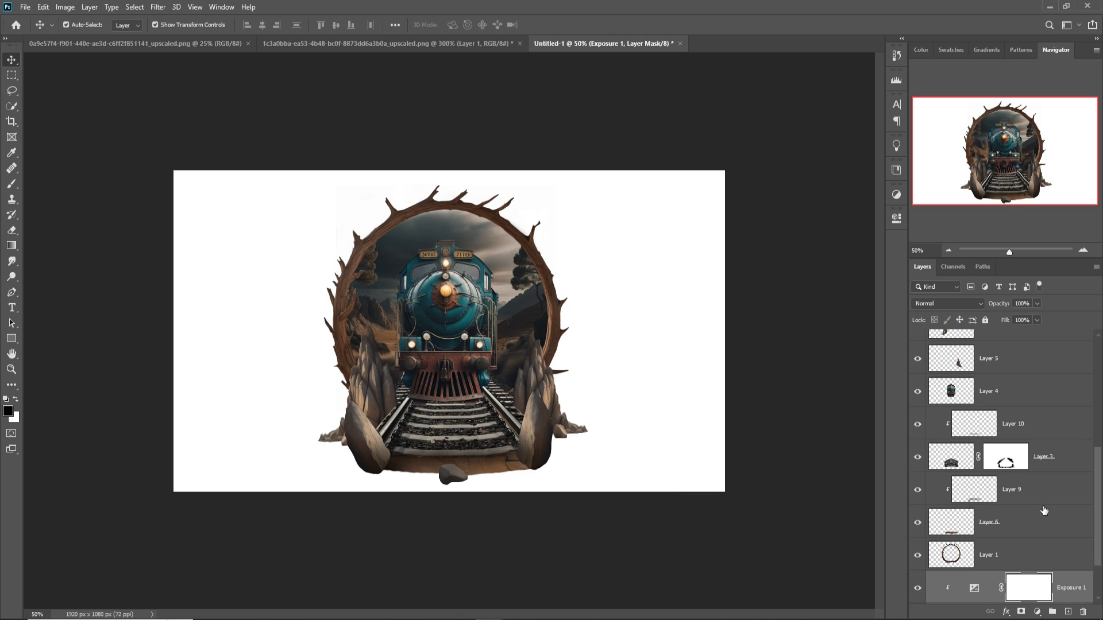
# Add a new layer above the tracks' shading layer and stamp one soft black dab over the rails with a 250 px brush at 100% opacity.
pyautogui.click(1050, 430)
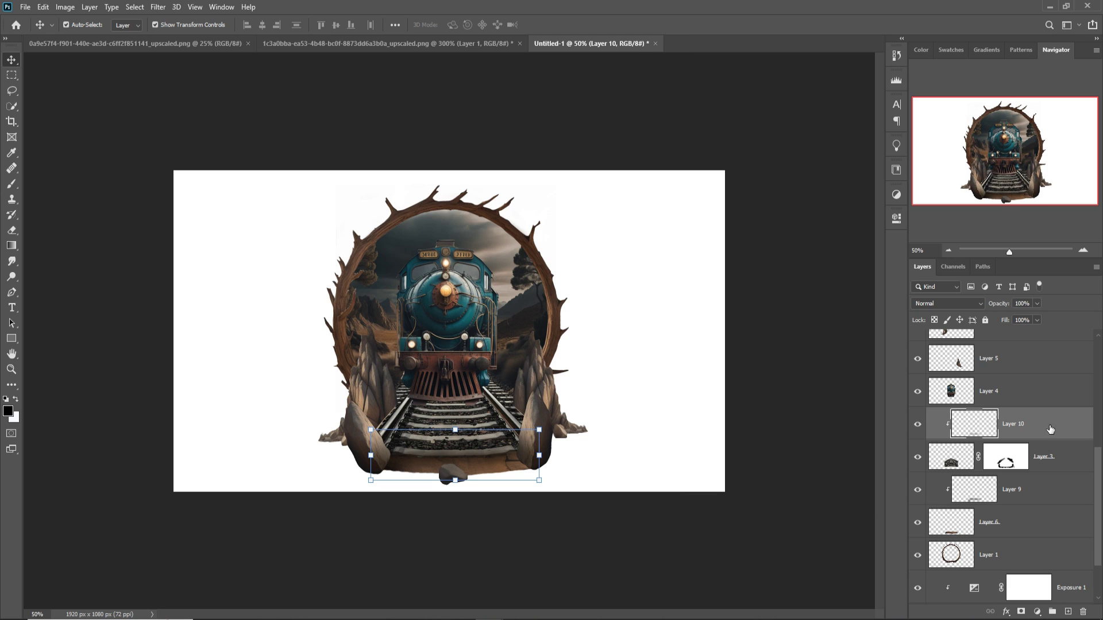
pyautogui.click(1069, 609)
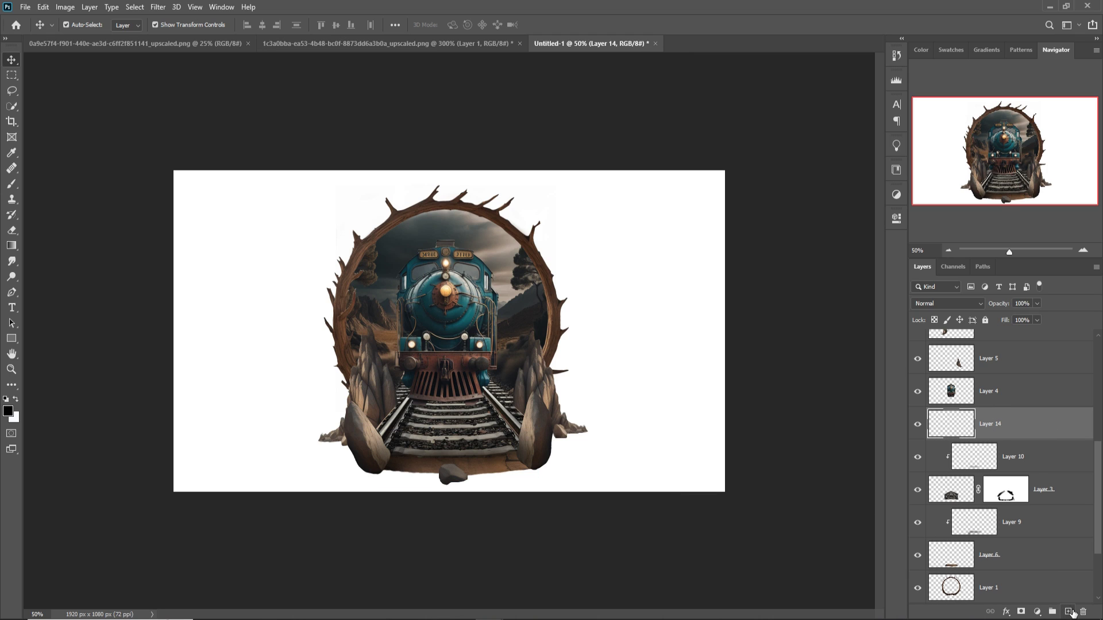
pyautogui.click(11, 184)
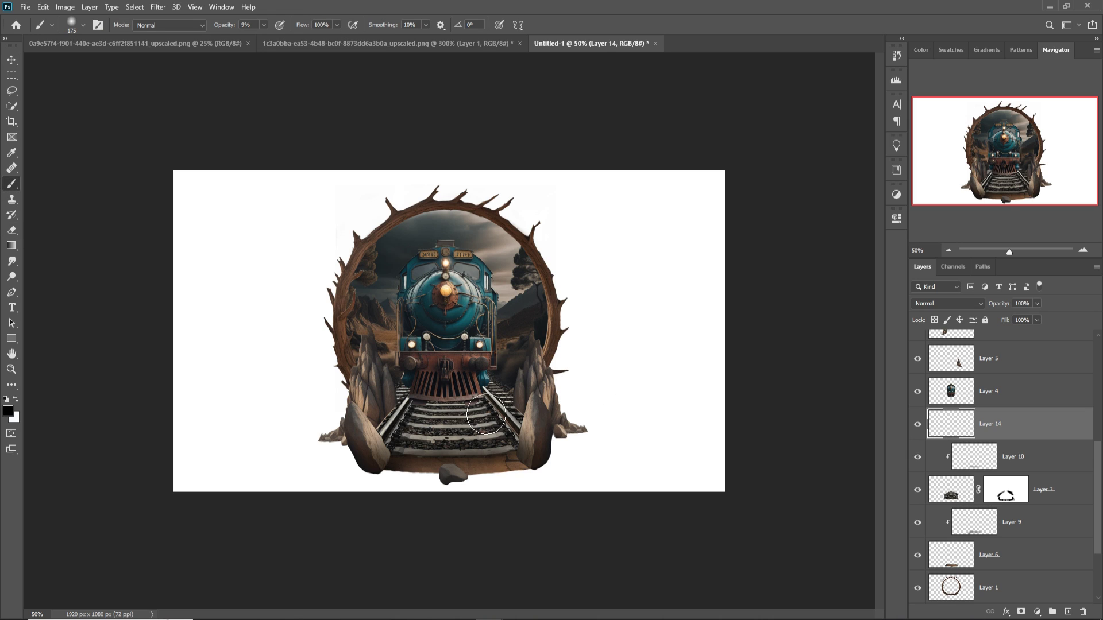
pyautogui.press(']')
pyautogui.press(']')
pyautogui.press(']')
pyautogui.moveTo(266, 27); pyautogui.dragTo(308, 46)
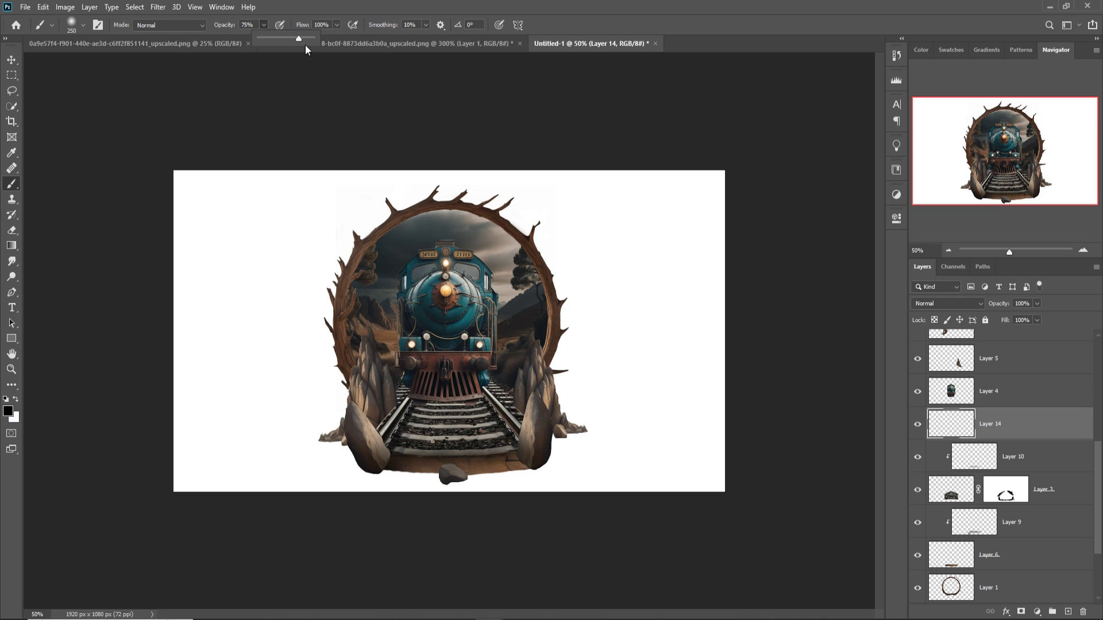
pyautogui.click(478, 426)
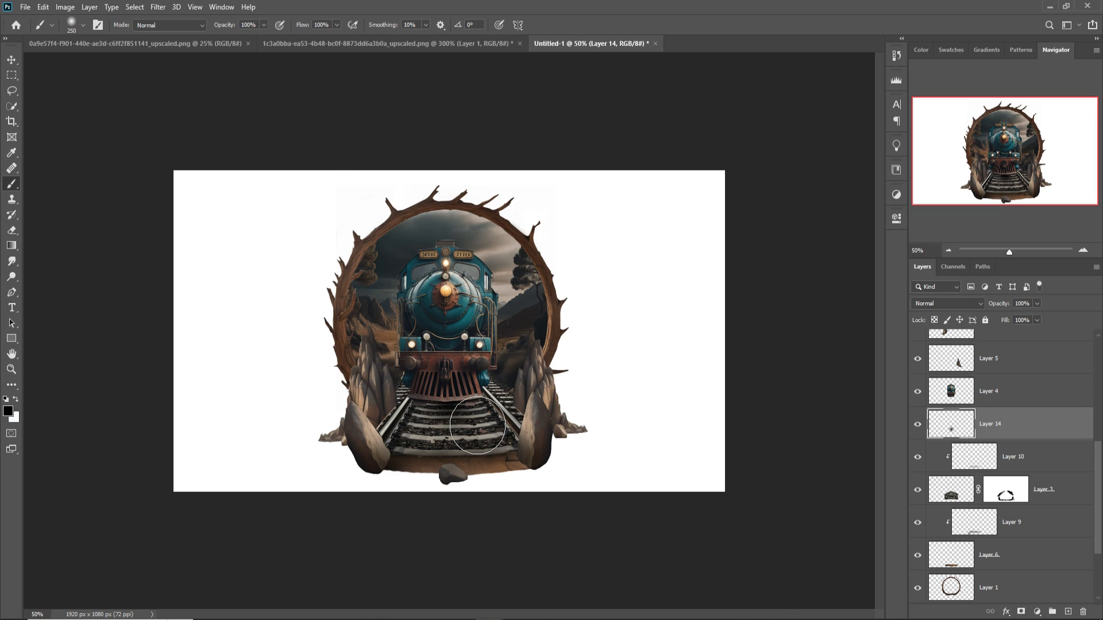
# Stretch the black dab into a wide, thin shadow, about 305% wide and 28% high, and center it beneath the train's front.
pyautogui.click(11, 60)
pyautogui.moveTo(513, 397); pyautogui.dragTo(624, 397)
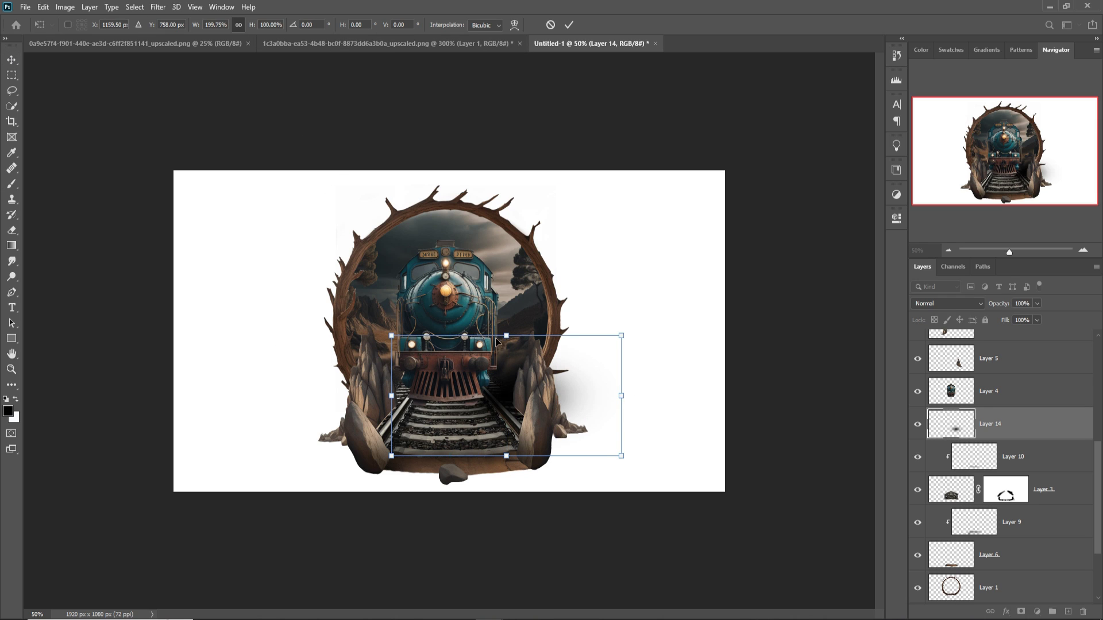
pyautogui.moveTo(511, 341); pyautogui.dragTo(439, 398)
pyautogui.moveTo(549, 397); pyautogui.dragTo(670, 398)
pyautogui.moveTo(512, 401); pyautogui.dragTo(448, 392)
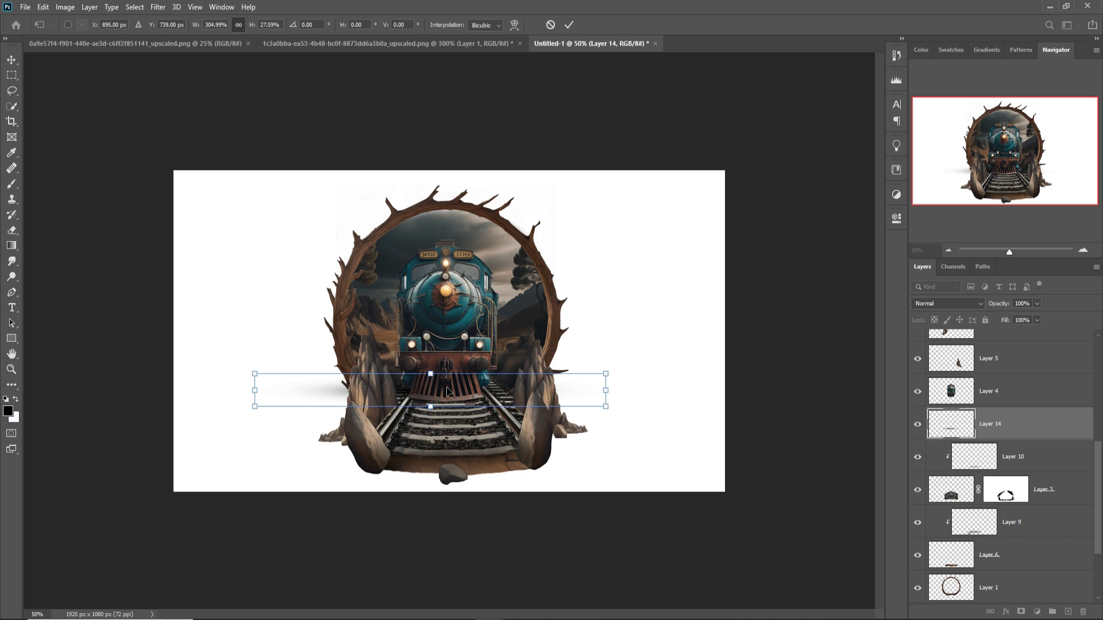
pyautogui.press('Return')
# Duplicate the thin shadow layer and shift the copy to the right across the base of the train.
pyautogui.rightClick(1046, 426)
pyautogui.click(951, 179)
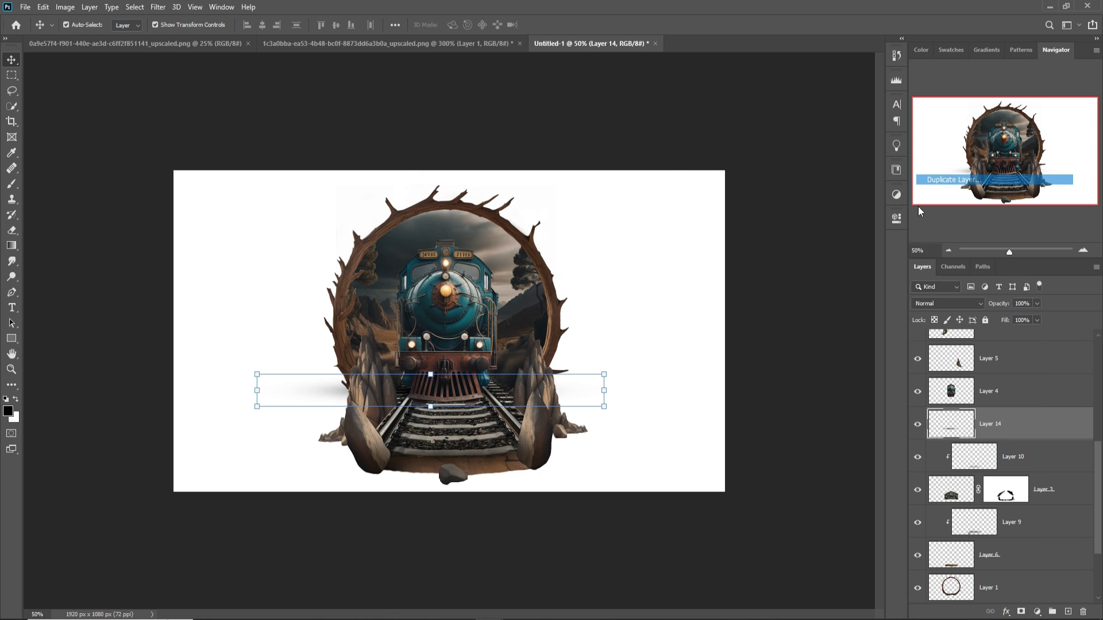
pyautogui.click(649, 175)
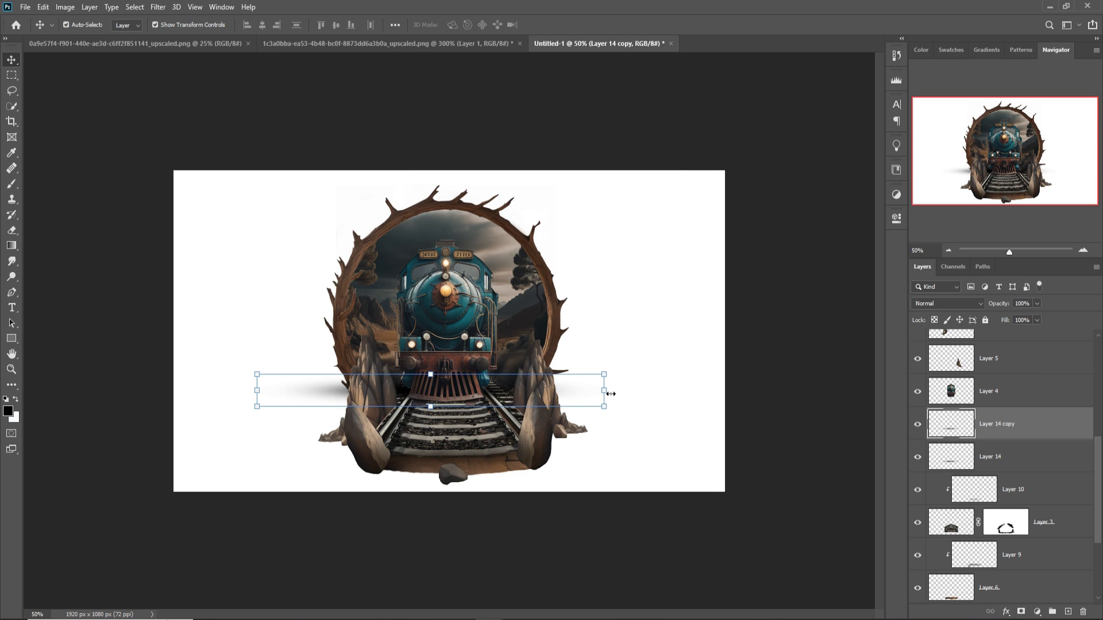
pyautogui.moveTo(611, 394)
pyautogui.mouseDown()
pyautogui.moveTo(643, 388)
pyautogui.moveTo(629, 395)
pyautogui.mouseUp()
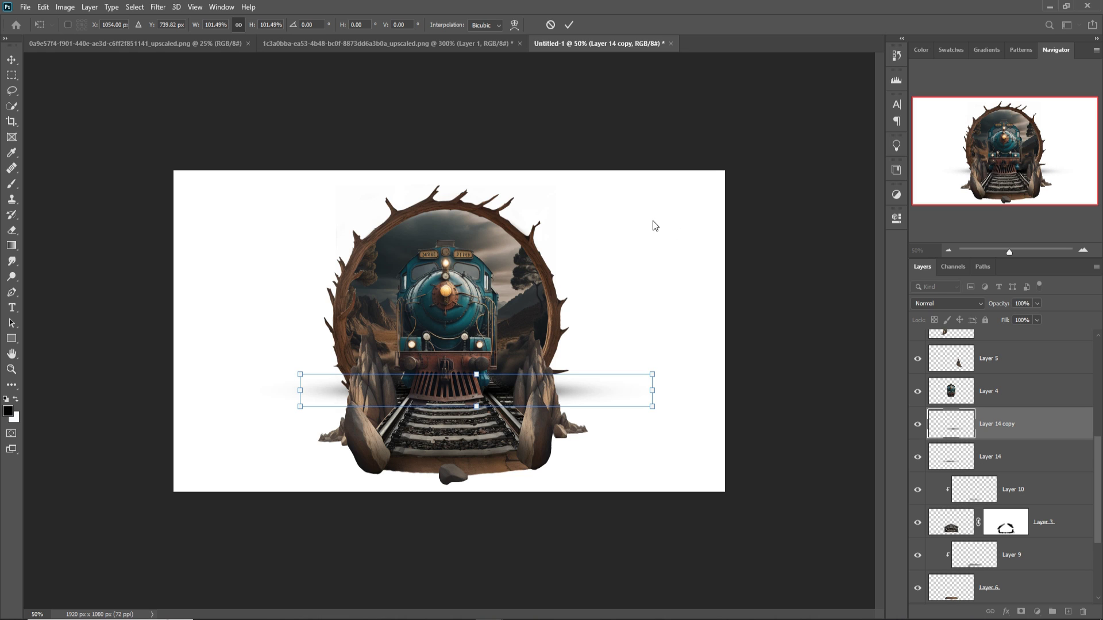
pyautogui.click(569, 25)
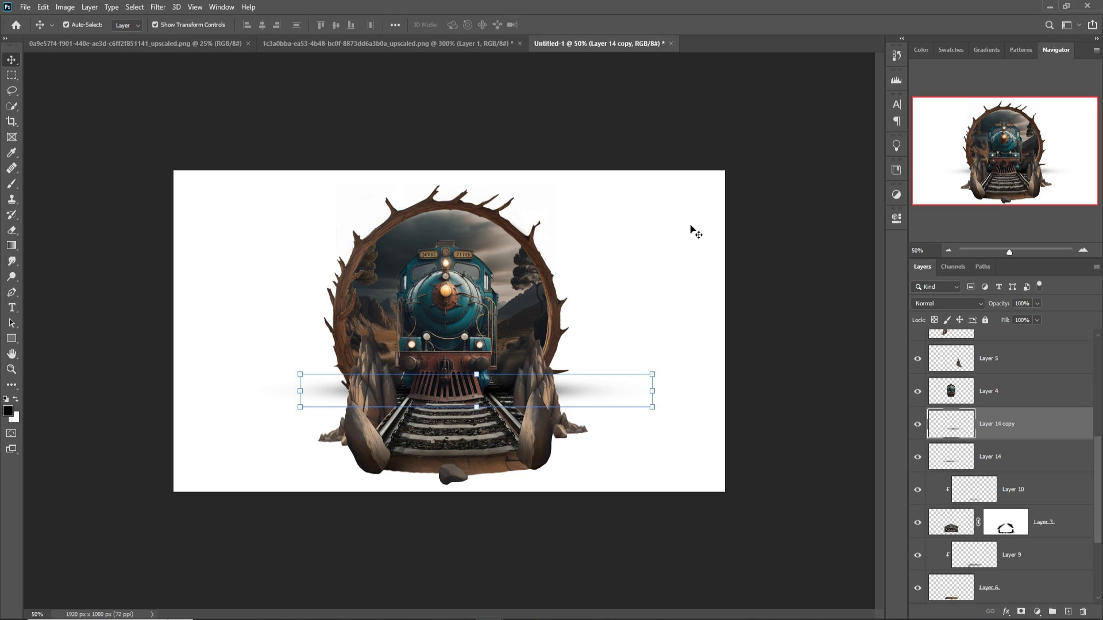
# Merge the thin shadow layer and its copy into one layer.
pyautogui.keyDown('shift'); pyautogui.click(1042, 451); pyautogui.keyUp('shift')
pyautogui.rightClick(1041, 424)
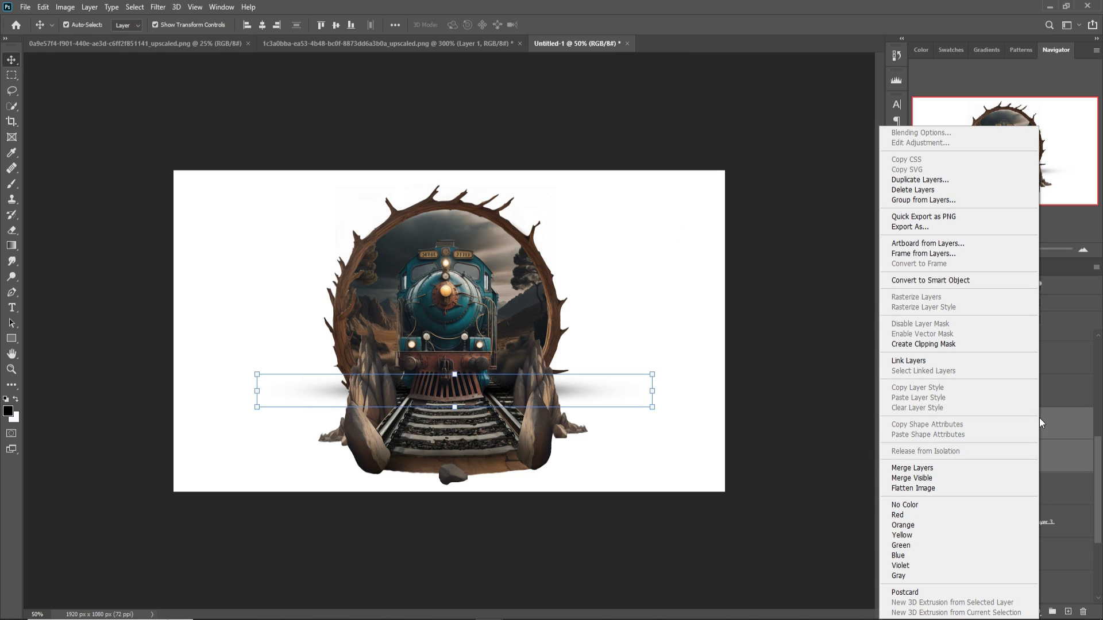
pyautogui.click(920, 468)
# Add a layer mask to the merged train shadow and brush black on it to hide the ends extending beyond the ring on both sides.
pyautogui.click(12, 184)
pyautogui.moveTo(308, 422); pyautogui.dragTo(337, 386)
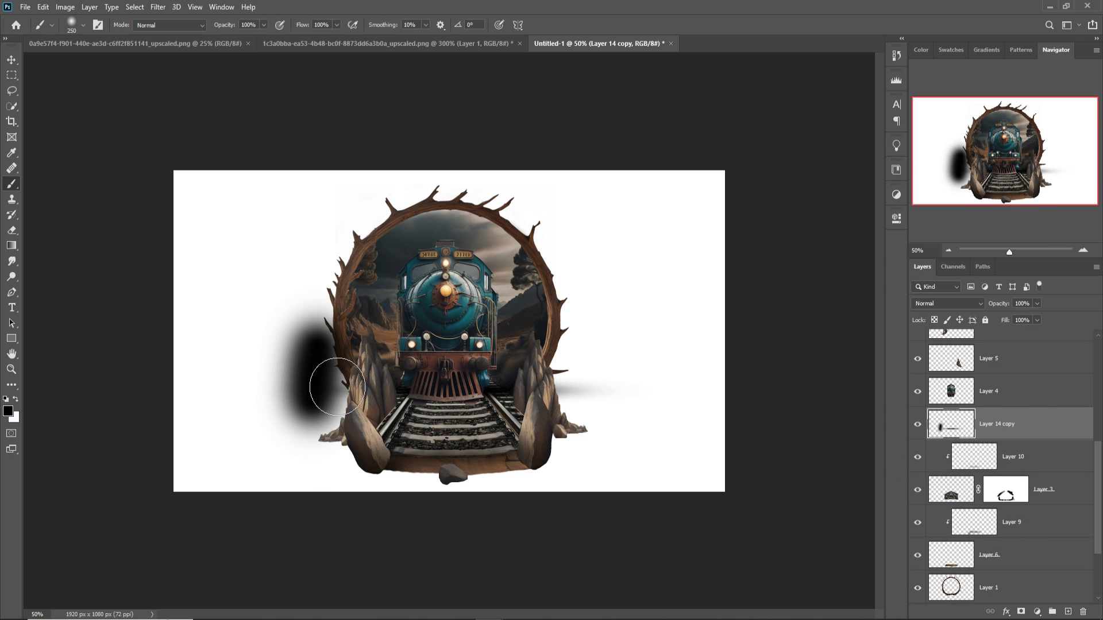
pyautogui.hotkey('ctrl', 'z')
pyautogui.click(1020, 611)
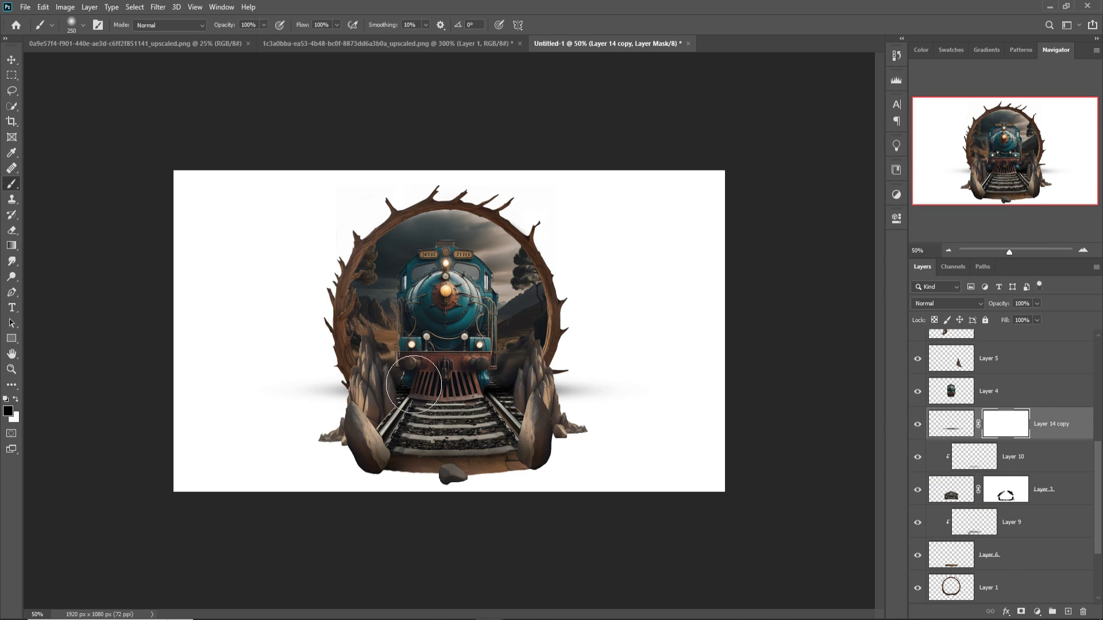
pyautogui.moveTo(364, 527)
pyautogui.mouseDown()
pyautogui.moveTo(348, 421)
pyautogui.moveTo(371, 454)
pyautogui.moveTo(357, 411)
pyautogui.moveTo(310, 423)
pyautogui.mouseUp()
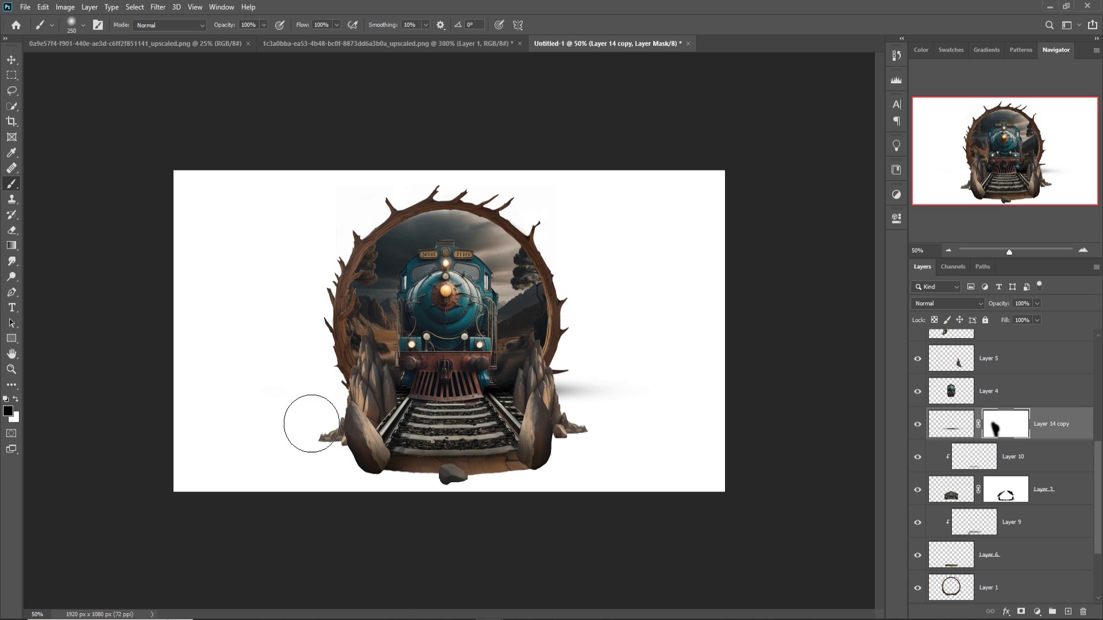
pyautogui.moveTo(589, 379); pyautogui.dragTo(572, 402)
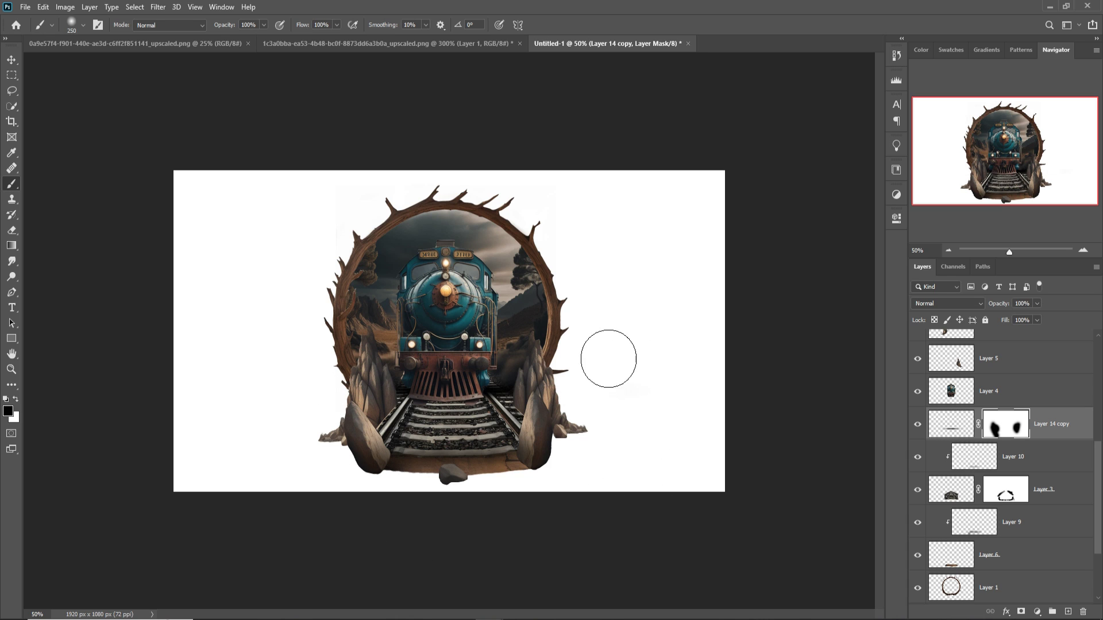
# Select all layers from the topmost shading layer down to the desert landscape and scale the whole composition down together, leaving white space below.
pyautogui.click(12, 59)
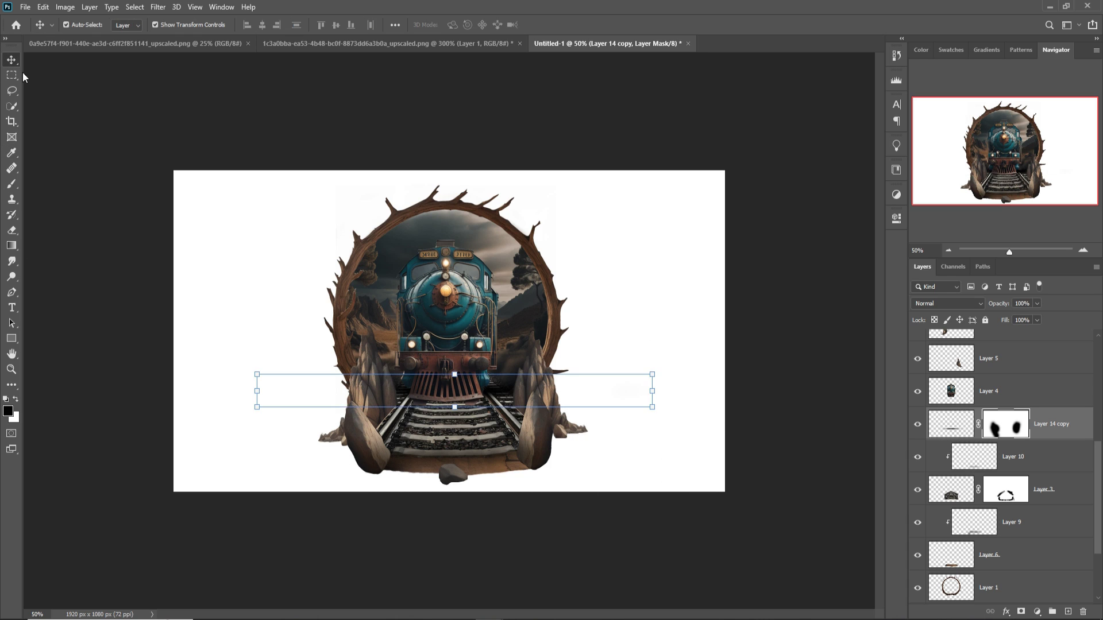
pyautogui.scroll(5, 1040, 418)
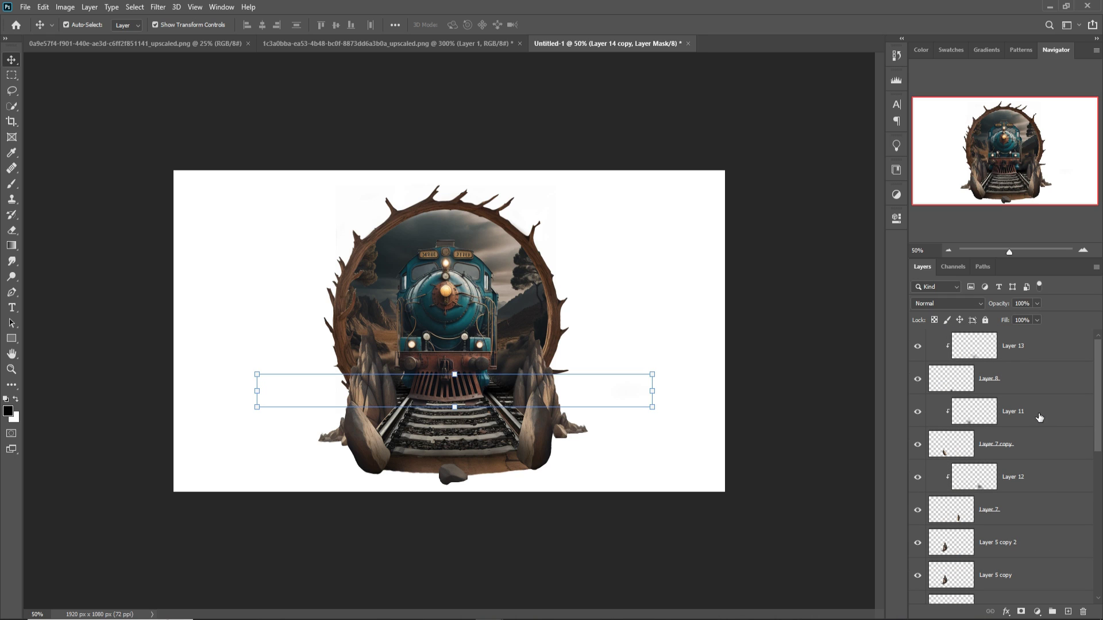
pyautogui.click(1032, 351)
pyautogui.moveTo(1098, 364); pyautogui.dragTo(1100, 504)
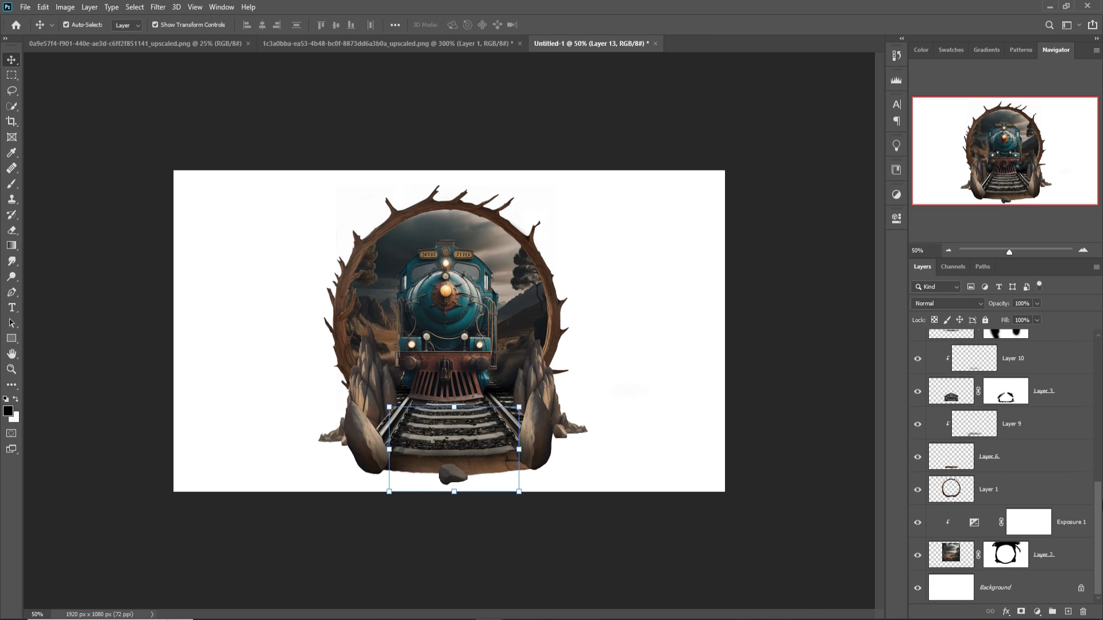
pyautogui.keyDown('shift'); pyautogui.click(1073, 543); pyautogui.keyUp('shift')
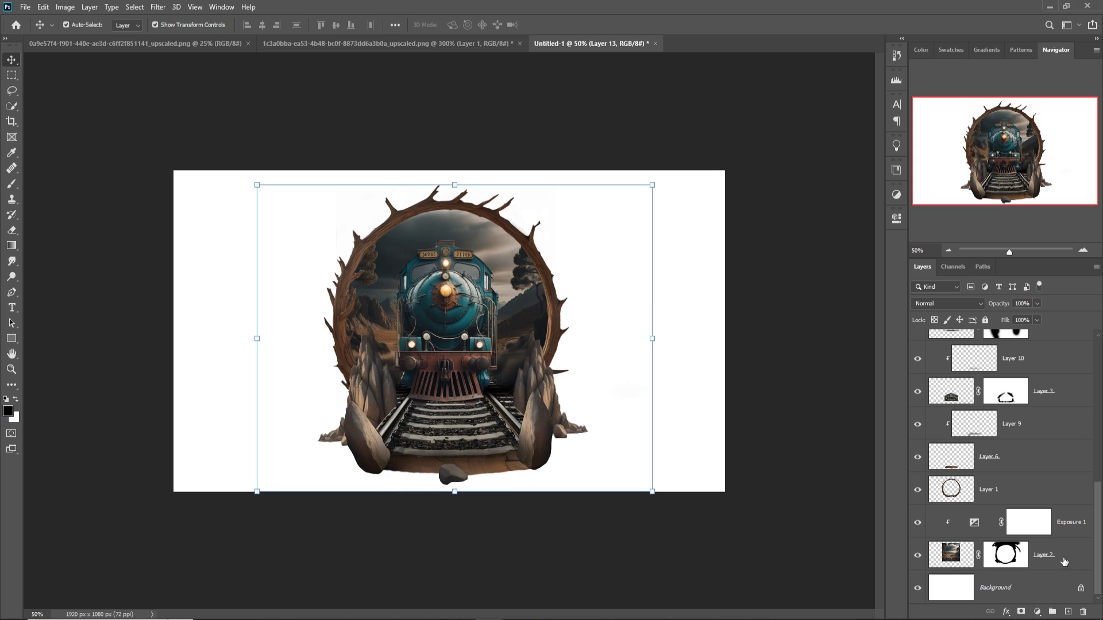
pyautogui.moveTo(462, 496); pyautogui.dragTo(463, 448)
pyautogui.click(568, 25)
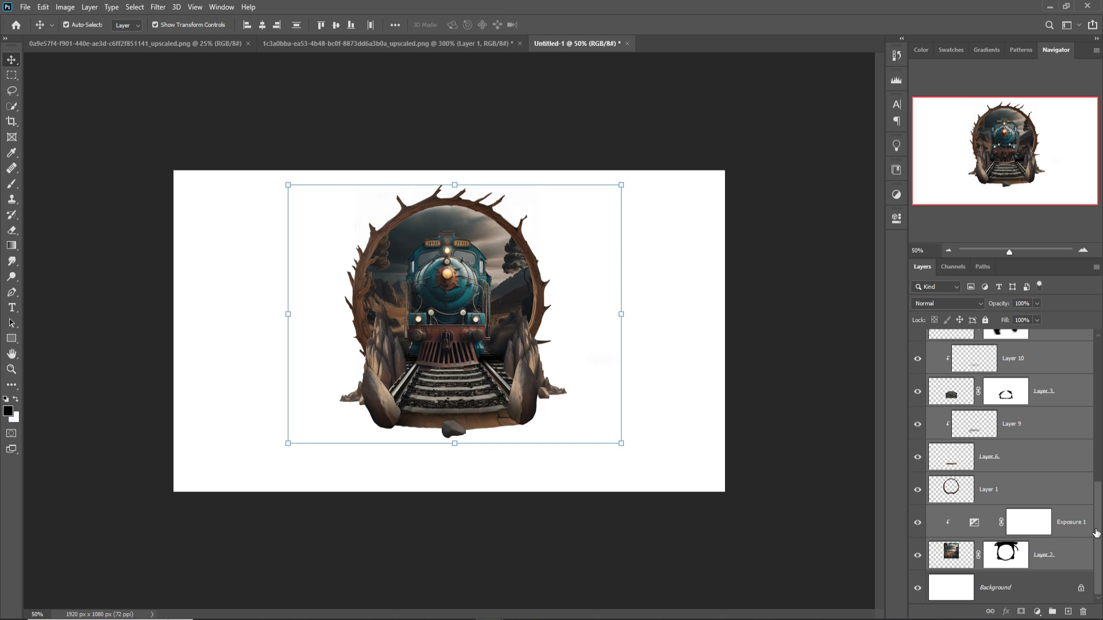
# Add a new layer directly above the background and paint a soft black dab below the composition's base with the 250 px brush.
pyautogui.click(1068, 612)
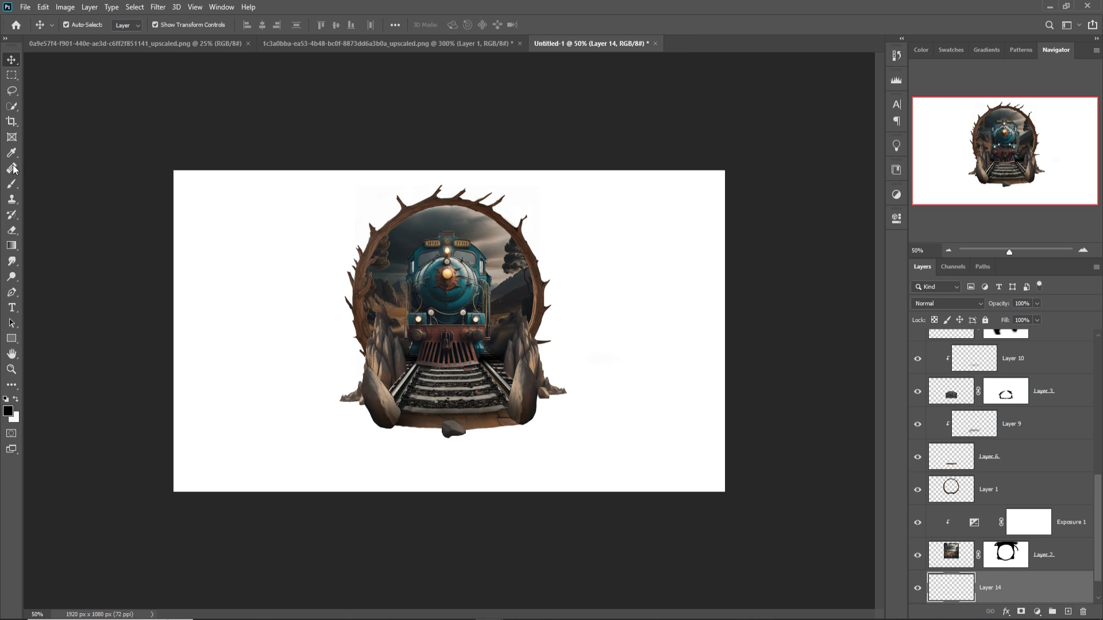
pyautogui.click(12, 185)
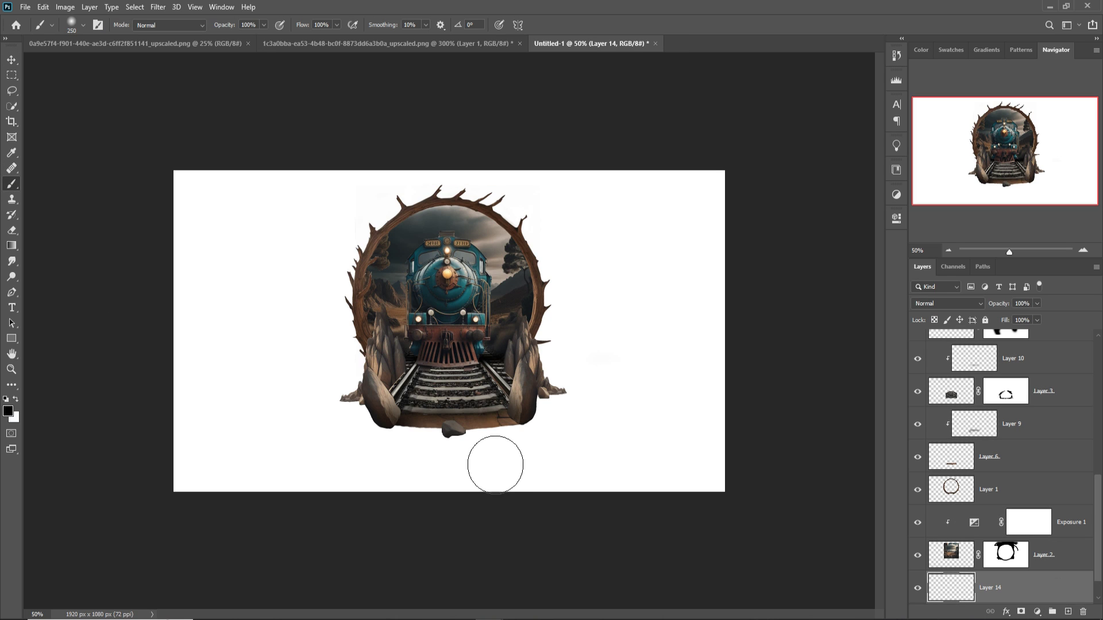
pyautogui.press('[')
pyautogui.press('[')
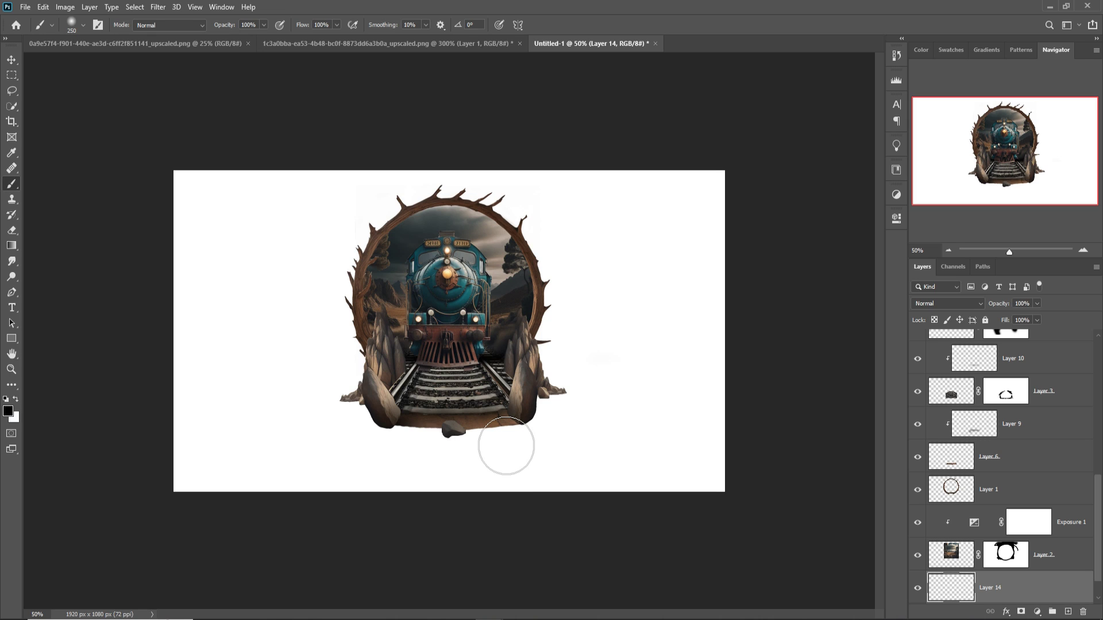
pyautogui.moveTo(468, 442); pyautogui.dragTo(506, 446)
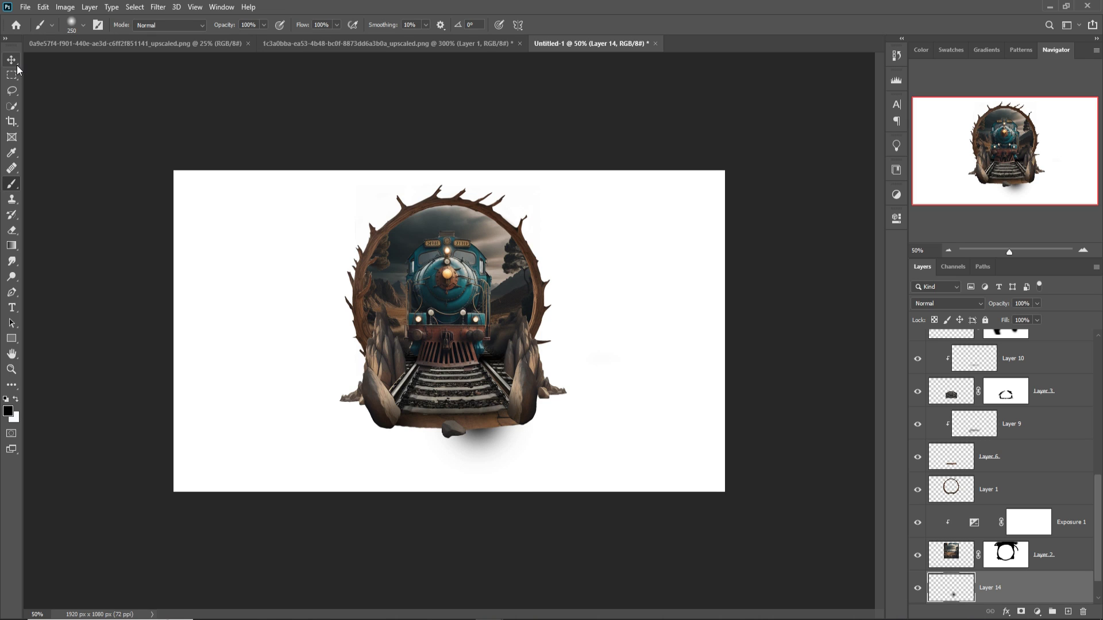
# Flatten the dab into a ground shadow 262.87% wide and 27.16% high beside the right rocks, and set the layer opacity to 67%.
pyautogui.hotkey('ctrl', 't')
pyautogui.moveTo(536, 416); pyautogui.dragTo(724, 416)
pyautogui.moveTo(572, 356); pyautogui.dragTo(552, 386)
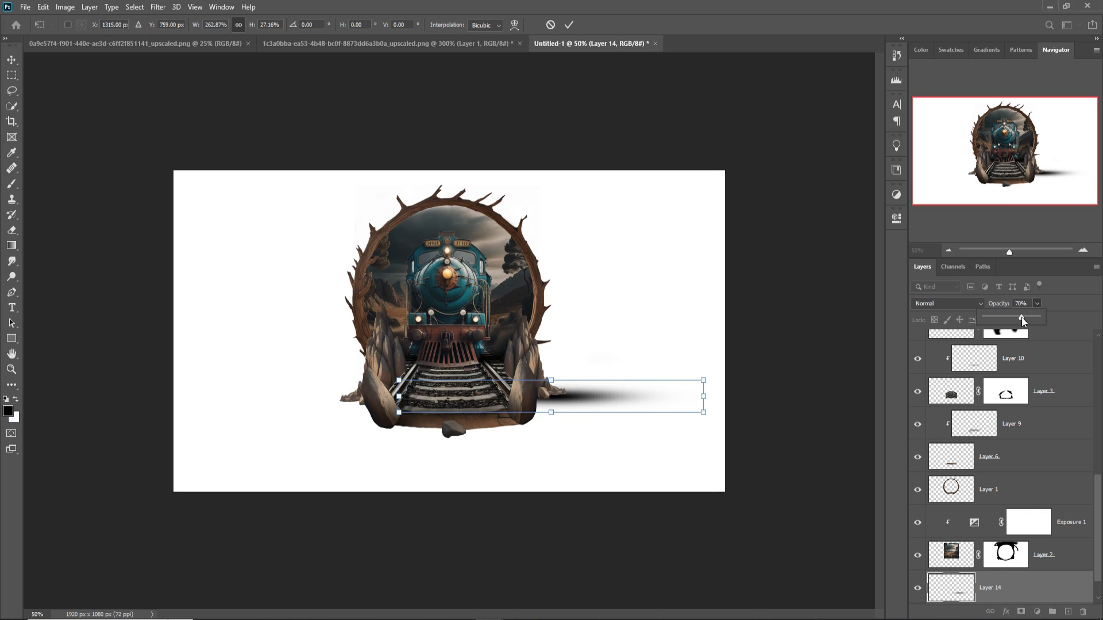
pyautogui.moveTo(1021, 317); pyautogui.dragTo(1019, 315)
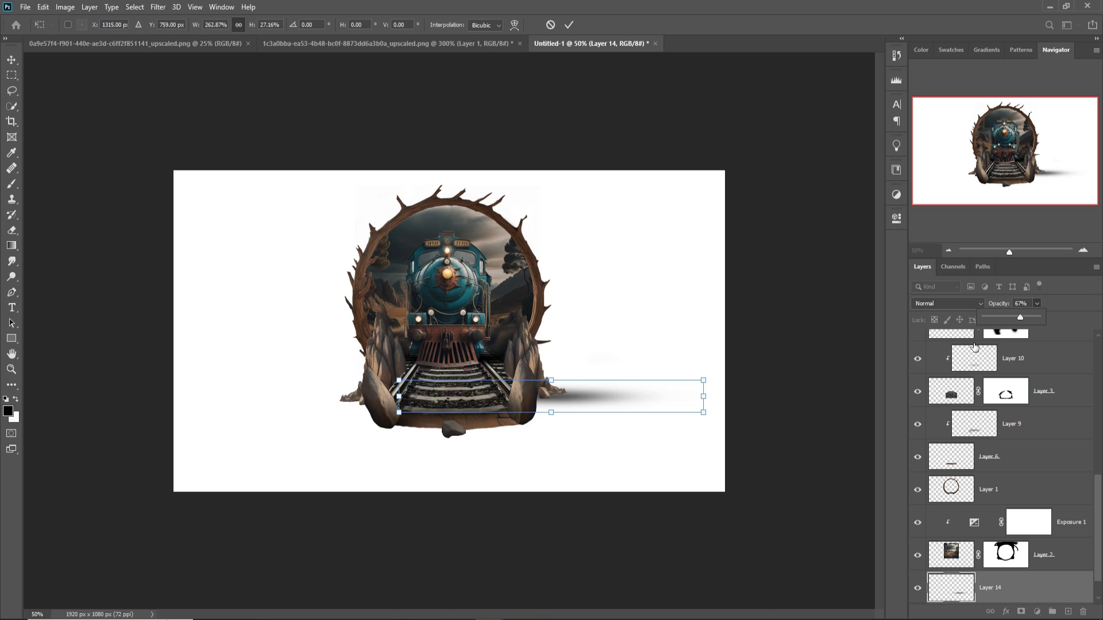
# Nudge the ground shadow left and slightly up to X 1285 px, Y 755 px, tucking it under the right rocks, and apply the transform.
pyautogui.press('Up')
pyautogui.press('Up')
pyautogui.press('Left')
pyautogui.press('Left')
pyautogui.hotkey('shift', 'Left')
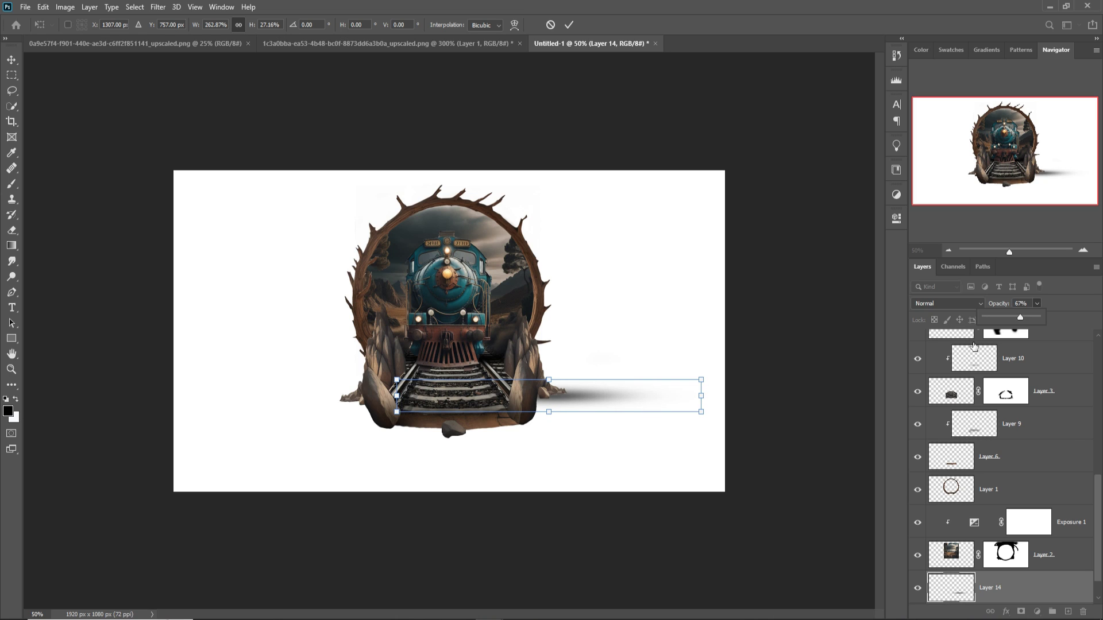
pyautogui.hotkey('shift', 'Left')
pyautogui.press('Left')
pyautogui.press('Left')
pyautogui.press('Left')
pyautogui.press('Left')
pyautogui.press('Up')
pyautogui.press('Up')
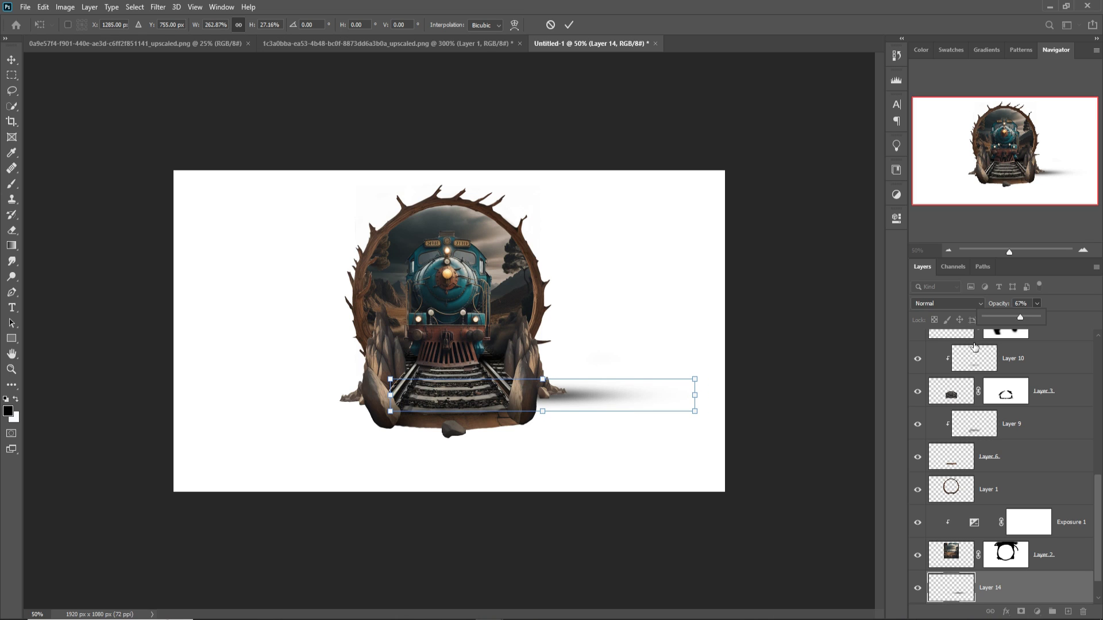
pyautogui.press('Return')
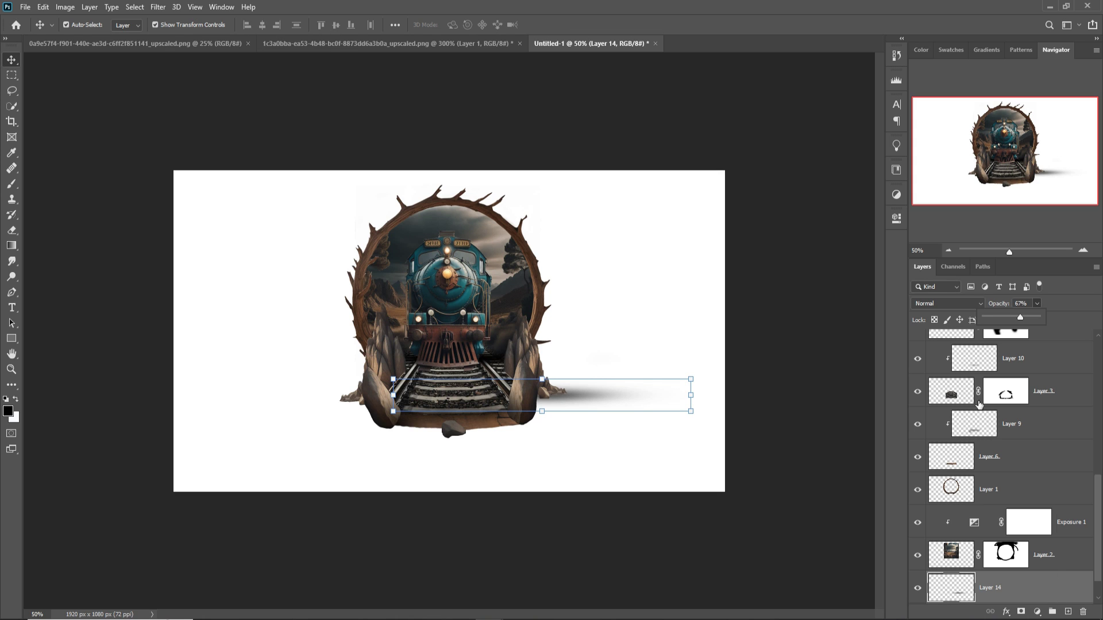
# Duplicate the ground shadow, scale the copy to 97.94%, and place it beside the left rocks at about X 691 px, Y 775 px.
pyautogui.rightClick(1045, 590)
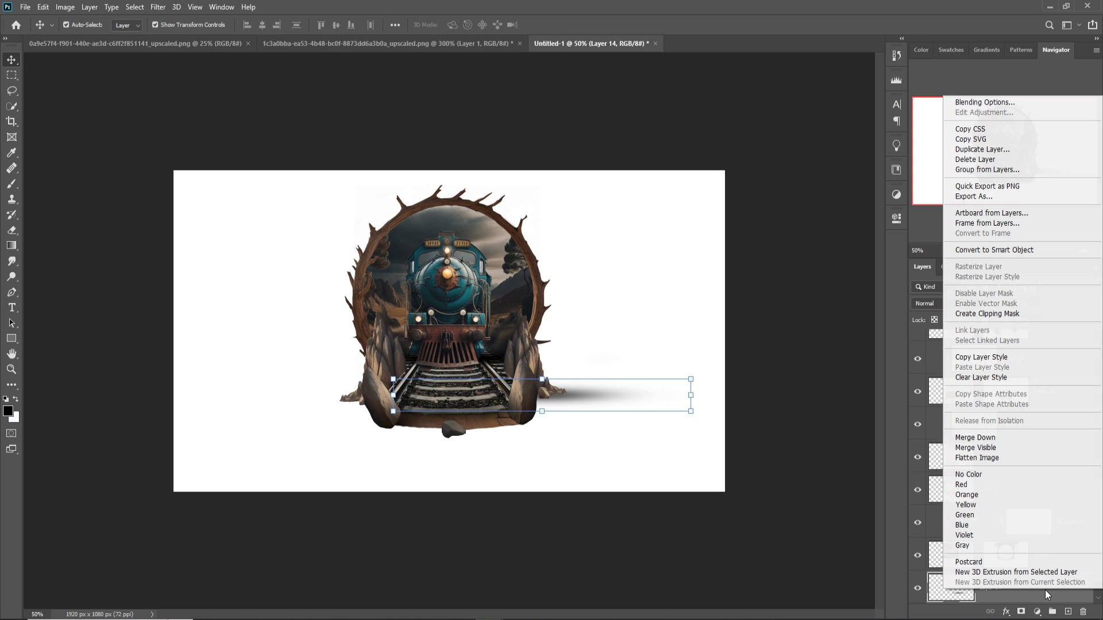
pyautogui.click(1025, 151)
pyautogui.click(644, 179)
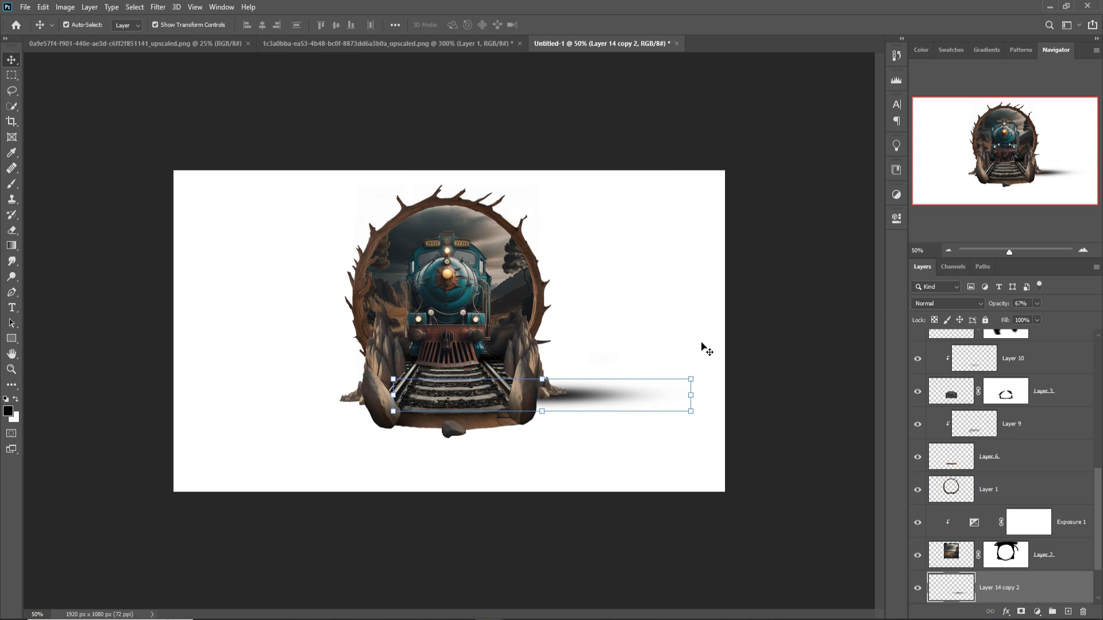
pyautogui.click(691, 384)
pyautogui.moveTo(579, 400); pyautogui.dragTo(411, 405)
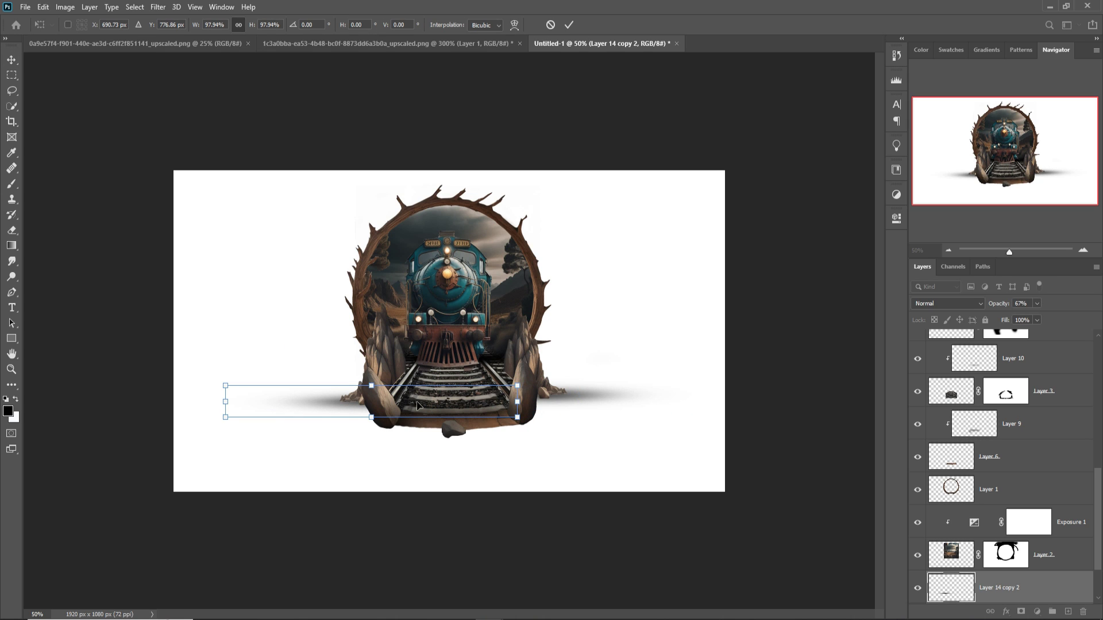
pyautogui.press('Up')
pyautogui.press('Up')
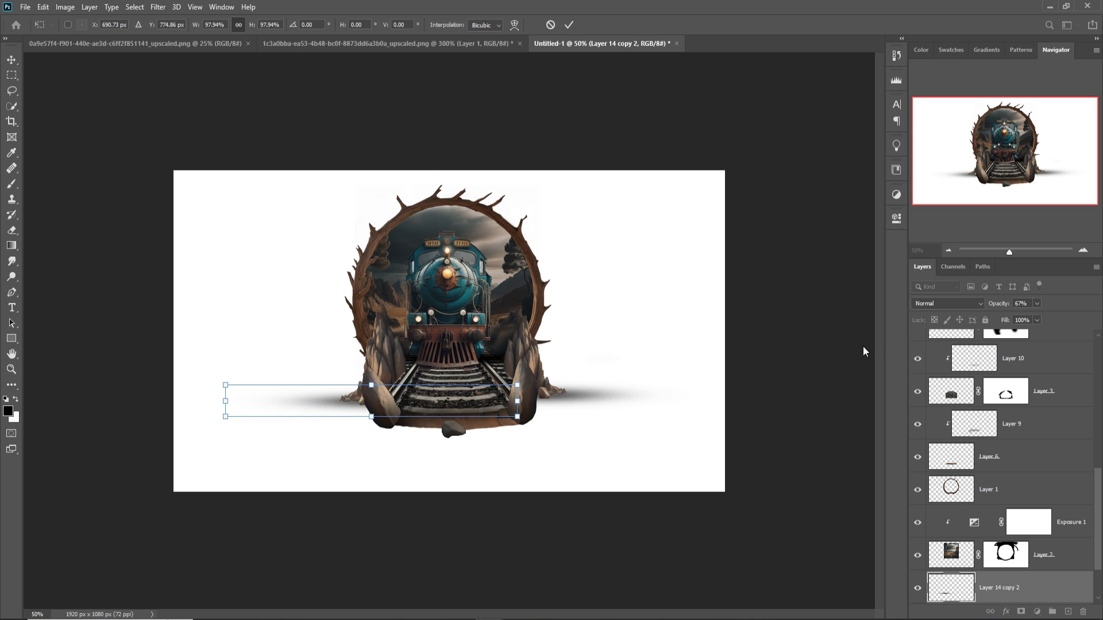
pyautogui.press('Return')
# Duplicate the left ground shadow, scale the copy to 119.44%, and place it under the front base at X 908 px, Y 862.5 px.
pyautogui.rightClick(1054, 585)
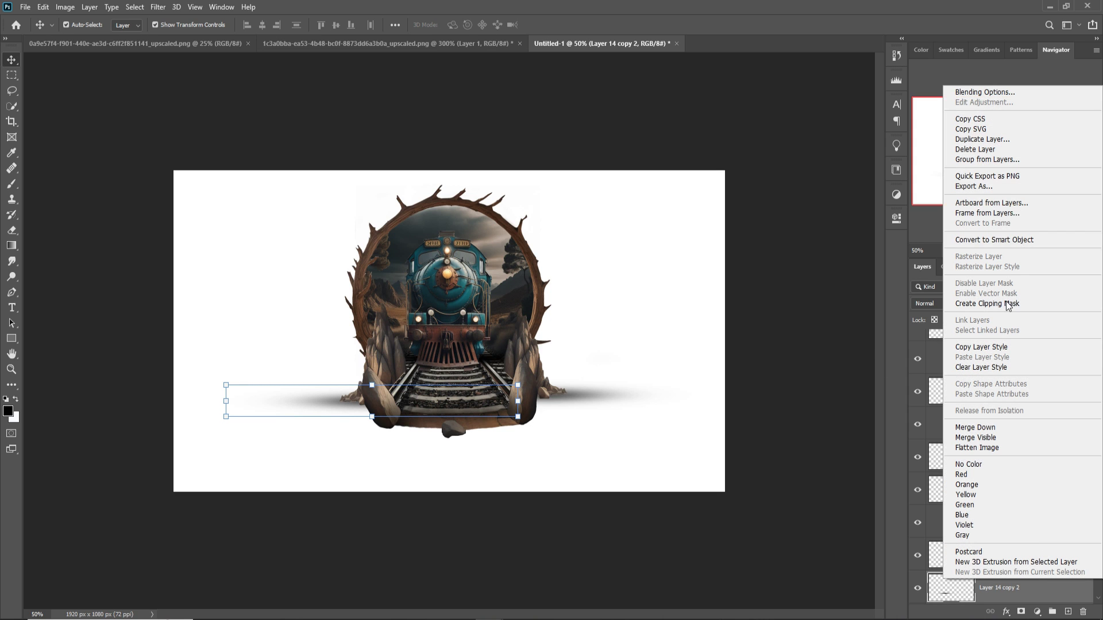
pyautogui.click(979, 142)
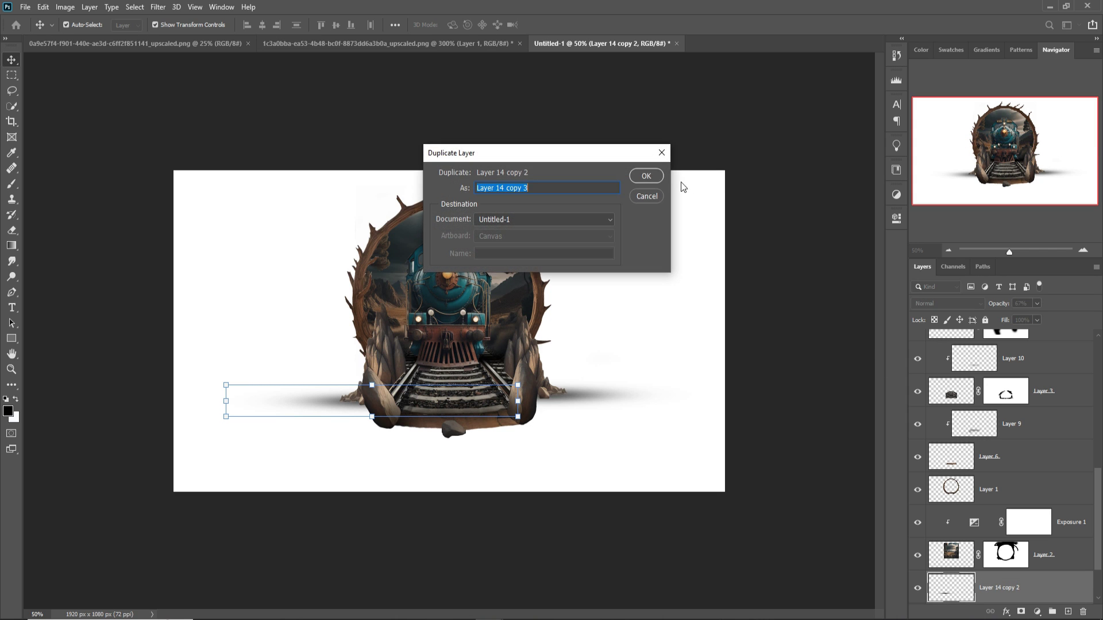
pyautogui.click(652, 179)
pyautogui.moveTo(375, 391); pyautogui.dragTo(438, 428)
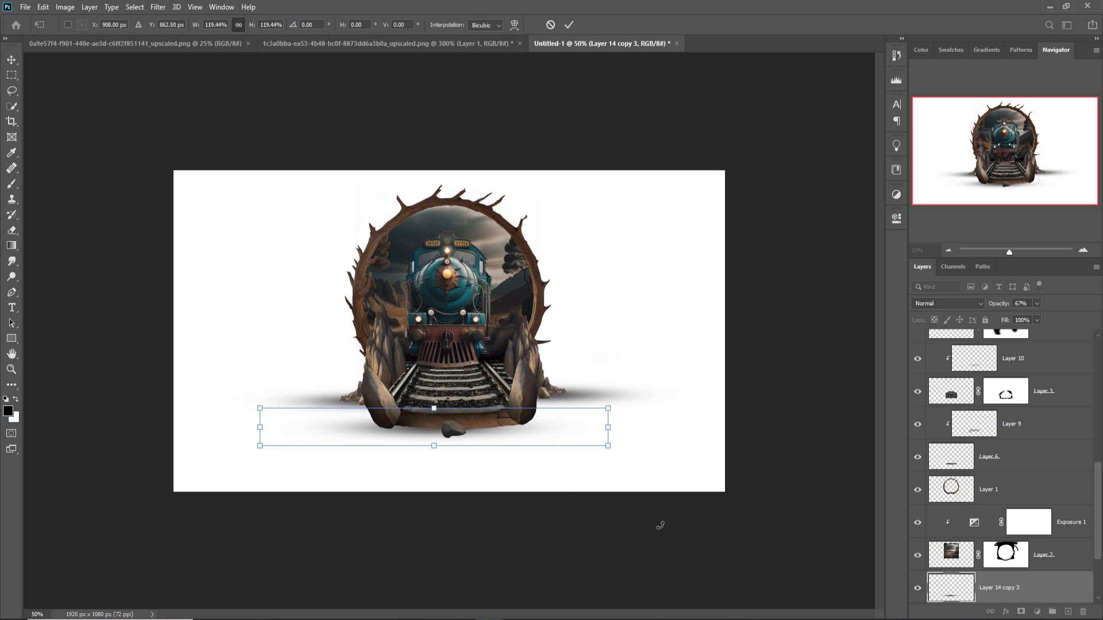
pyautogui.press('Return')
# Duplicate the front base shadow and shift the copy horizontally about 140 px to the right.
pyautogui.rightClick(1059, 583)
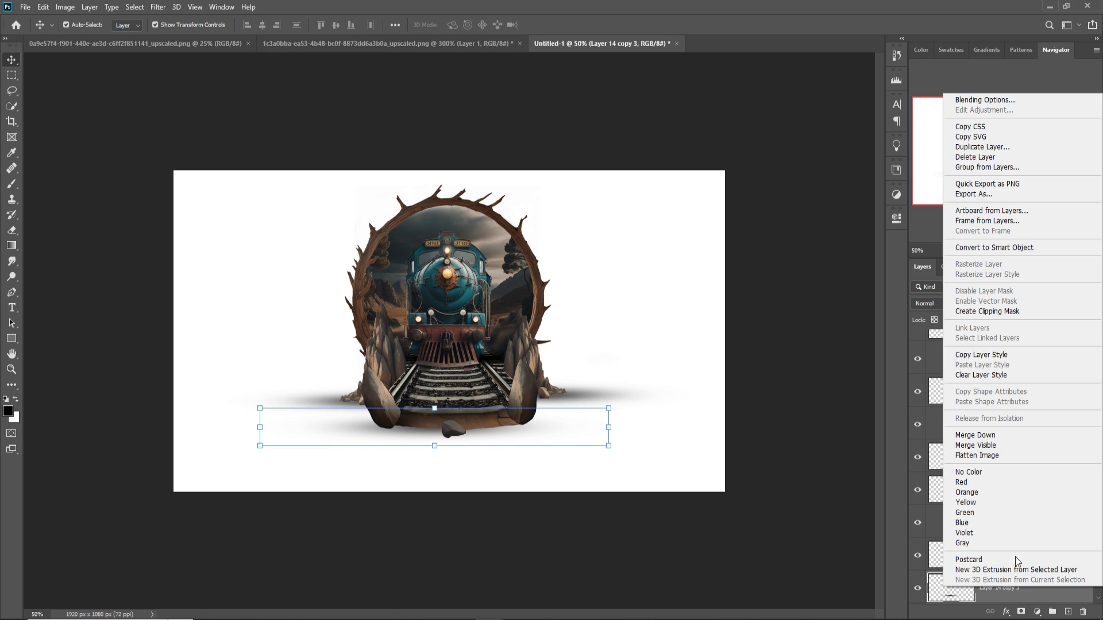
pyautogui.click(996, 148)
pyautogui.click(643, 178)
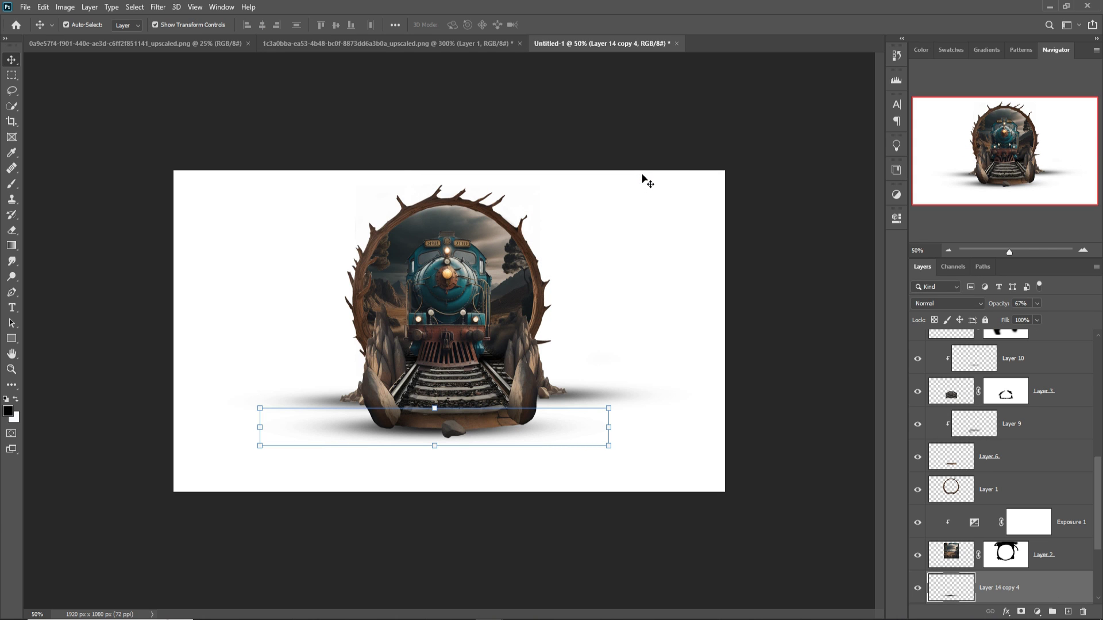
pyautogui.hotkey('shift', 'Right')
pyautogui.hotkey('shift', 'Right')
pyautogui.hotkey('shift', 'Right')
pyautogui.hotkey('shift', 'Right')
pyautogui.hotkey('shift', 'Right')
pyautogui.hotkey('shift', 'Right')
pyautogui.hotkey('shift', 'Right')
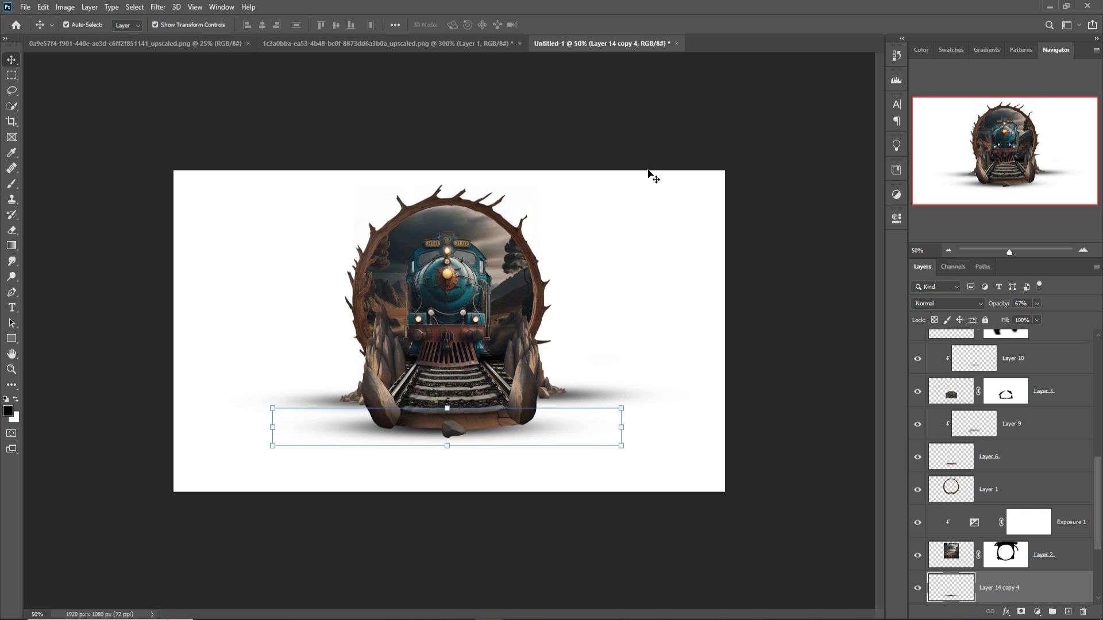
pyautogui.hotkey('shift', 'Right')
pyautogui.hotkey('shift', 'Right')
pyautogui.hotkey('shift', 'Right')
pyautogui.hotkey('shift', 'Right')
pyautogui.hotkey('shift', 'Right')
pyautogui.hotkey('shift', 'Right')
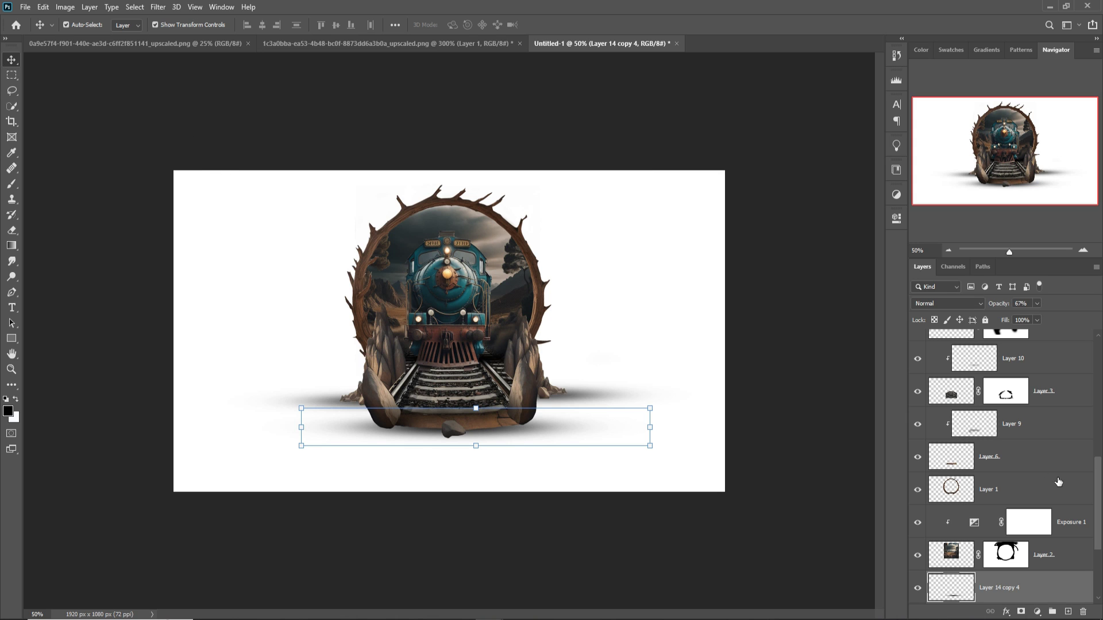
# Duplicate the shifted front shadow, scale the copy to 67.18%, and tuck it under the left front rock at about X 762 px, Y 857 px.
pyautogui.rightClick(1049, 590)
pyautogui.click(971, 149)
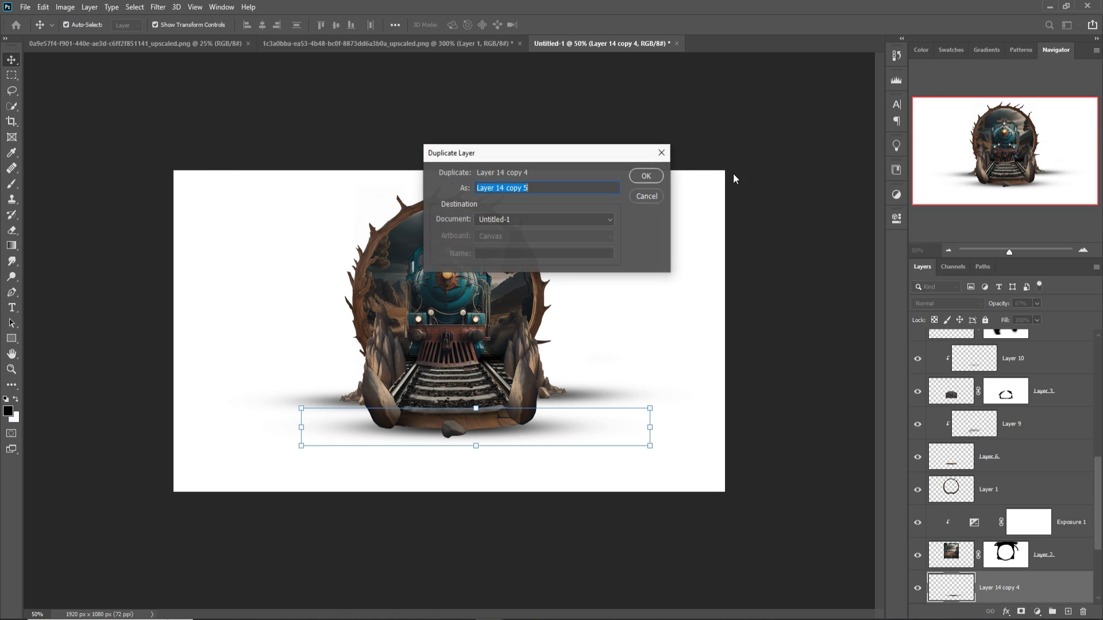
pyautogui.click(646, 175)
pyautogui.moveTo(653, 412); pyautogui.dragTo(540, 425)
pyautogui.moveTo(421, 445); pyautogui.dragTo(396, 438)
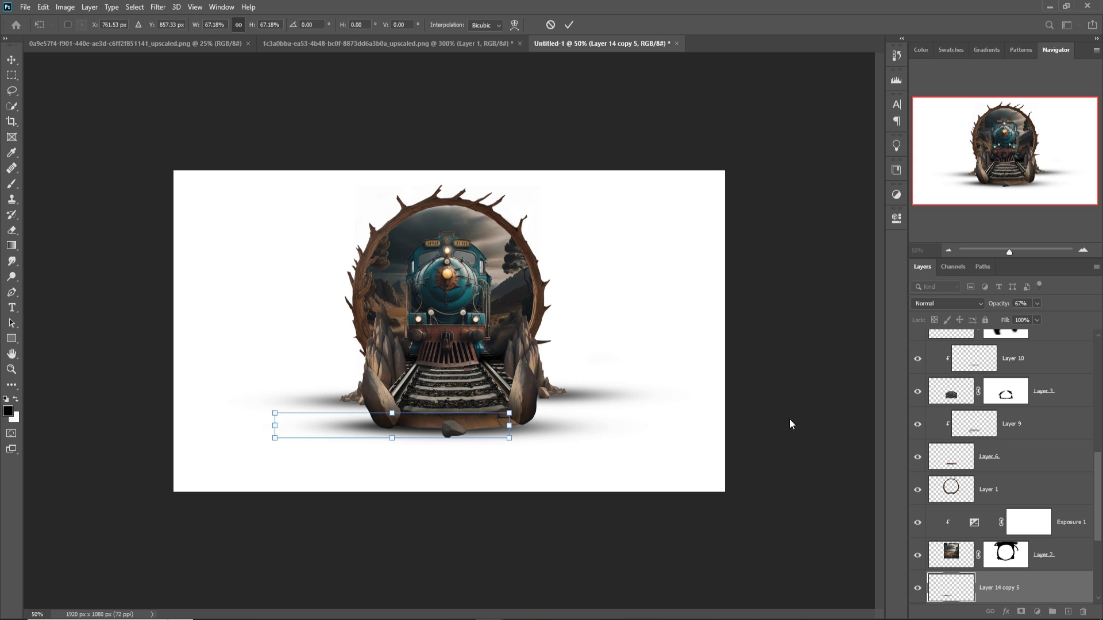
pyautogui.press('Return')
# Duplicate the small left shadow, scale the copy to 93.07%, and place it under the right front rock at about X 1185 px, Y 854 px.
pyautogui.rightClick(1060, 597)
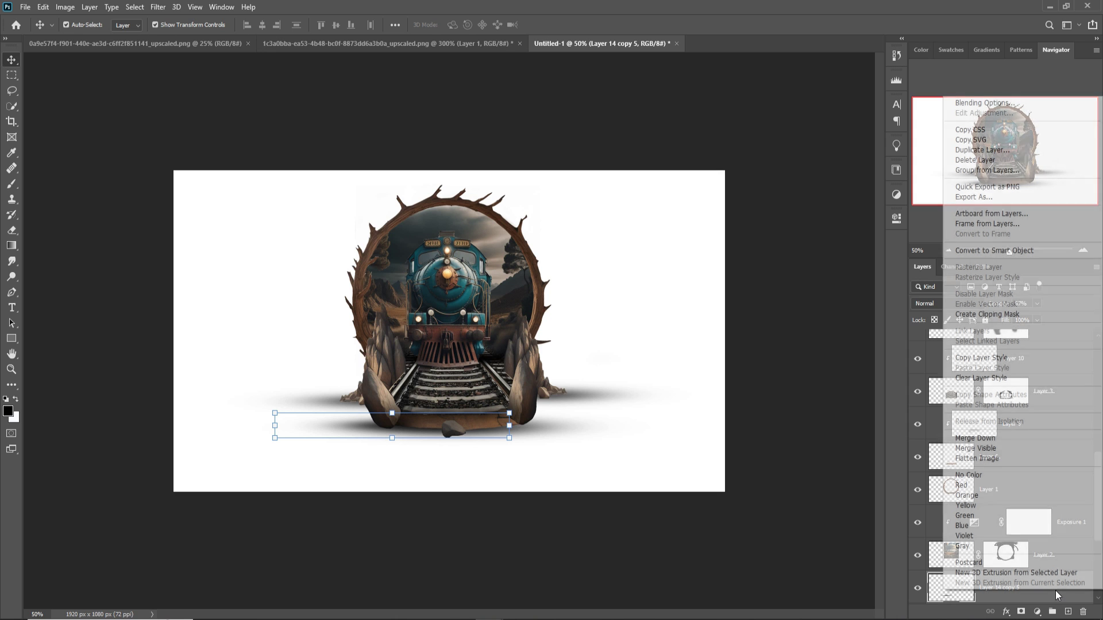
pyautogui.click(982, 150)
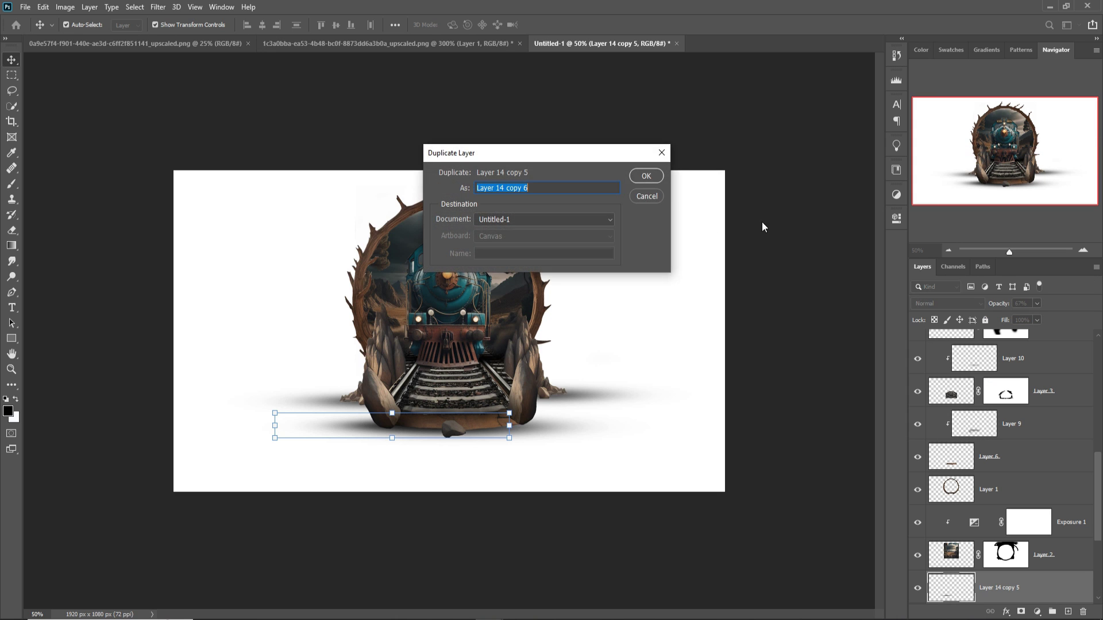
pyautogui.click(642, 175)
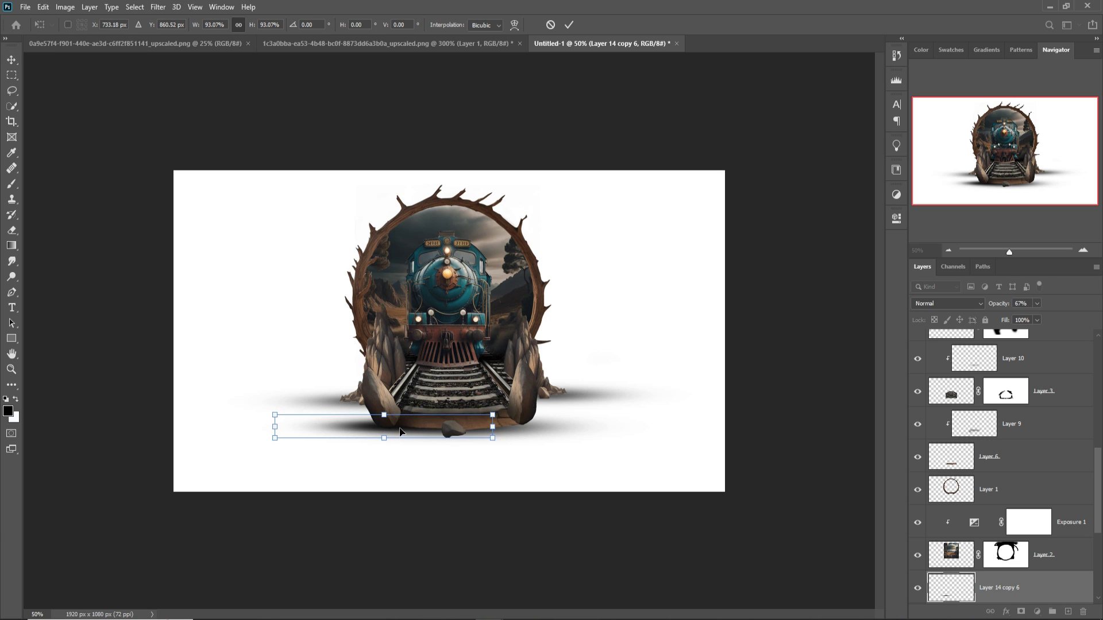
pyautogui.moveTo(401, 431); pyautogui.dragTo(540, 441)
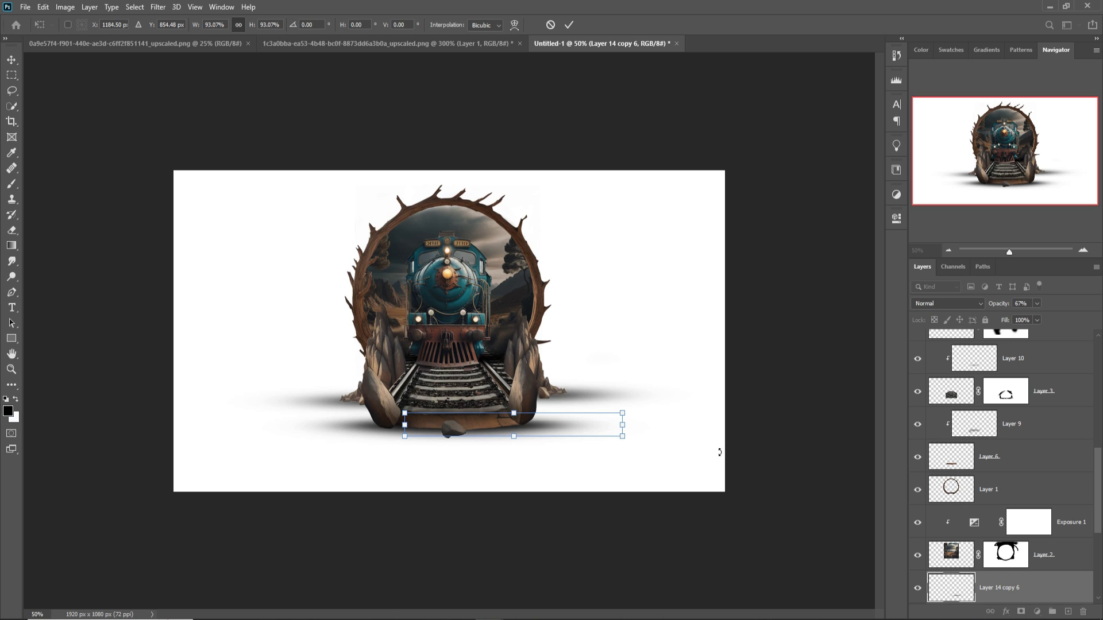
pyautogui.click(569, 25)
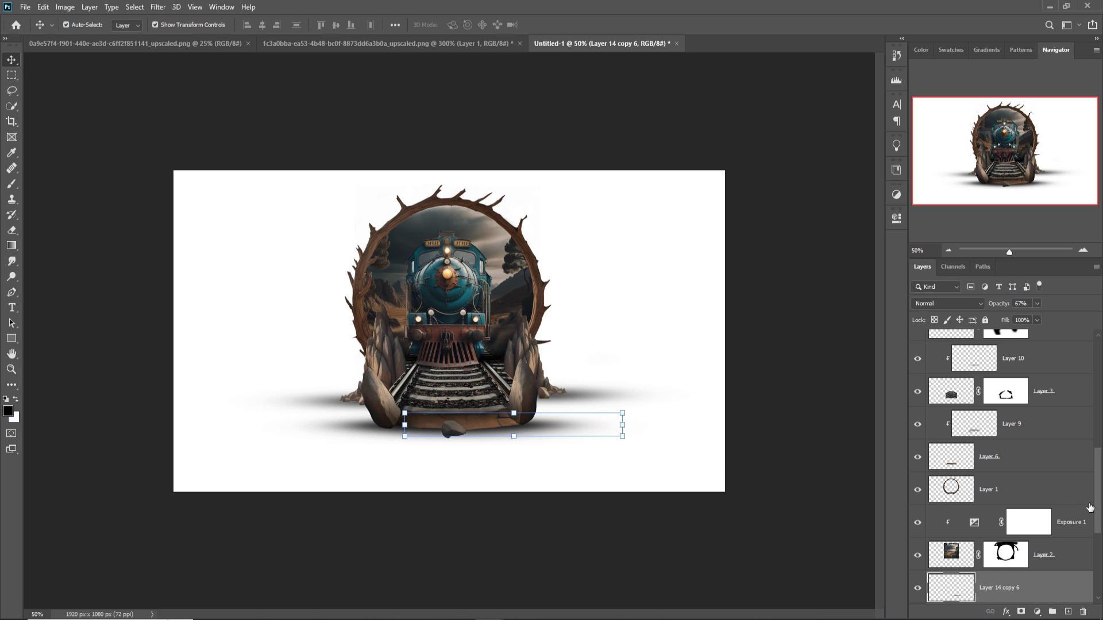
# Darken the front ground edge below the tracks by painting black on clipped Layer 9 with an 80 px soft brush.
pyautogui.click(486, 422)
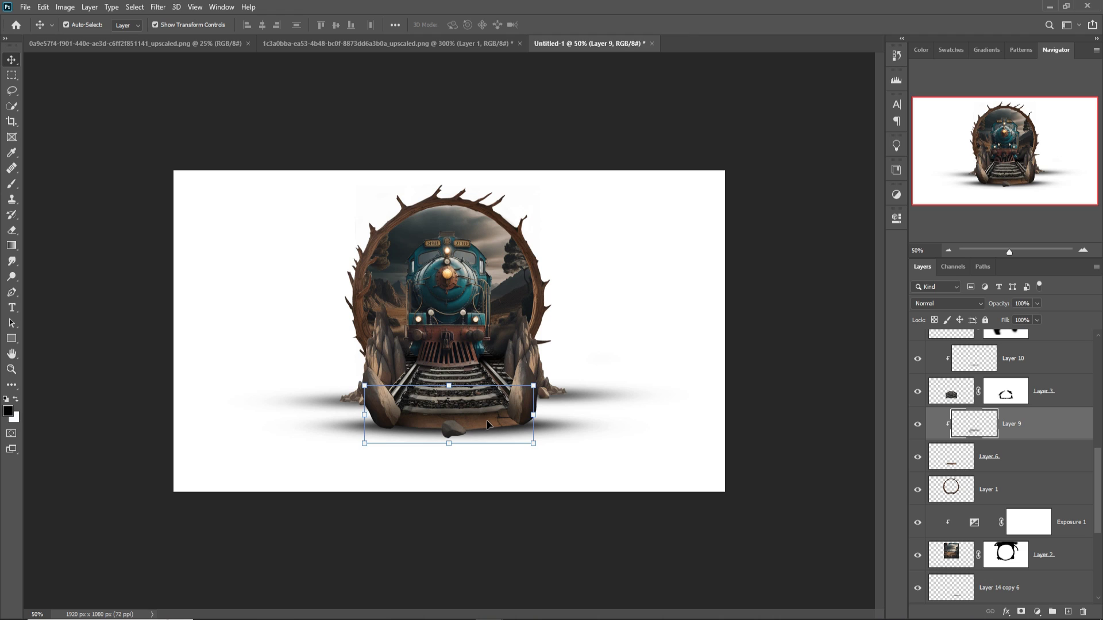
pyautogui.click(7, 185)
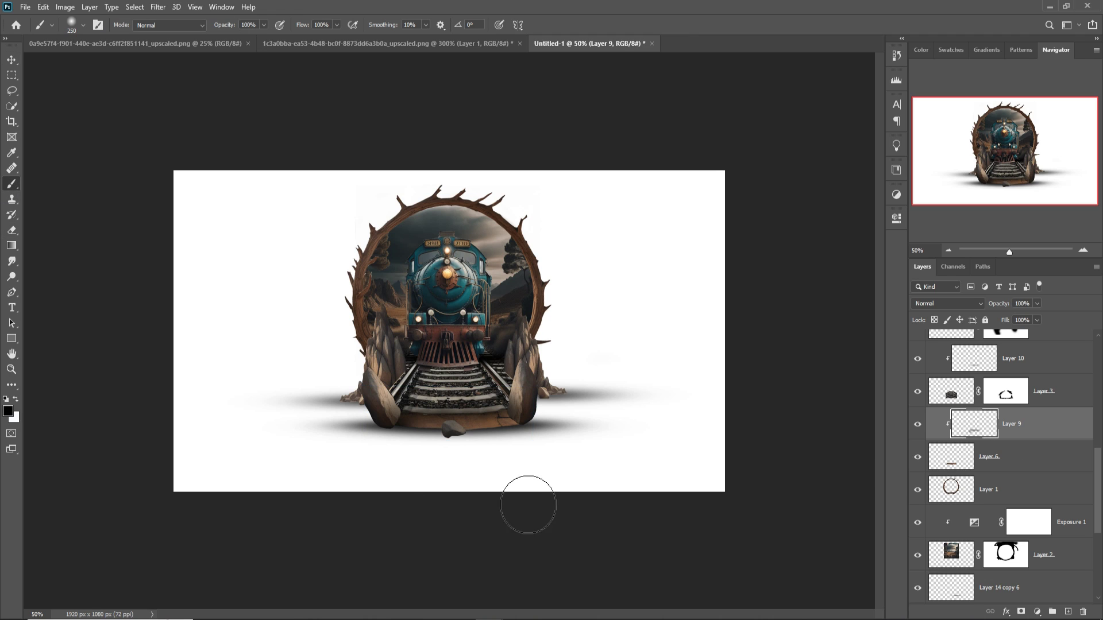
pyautogui.press('[')
pyautogui.press('[')
pyautogui.press('[')
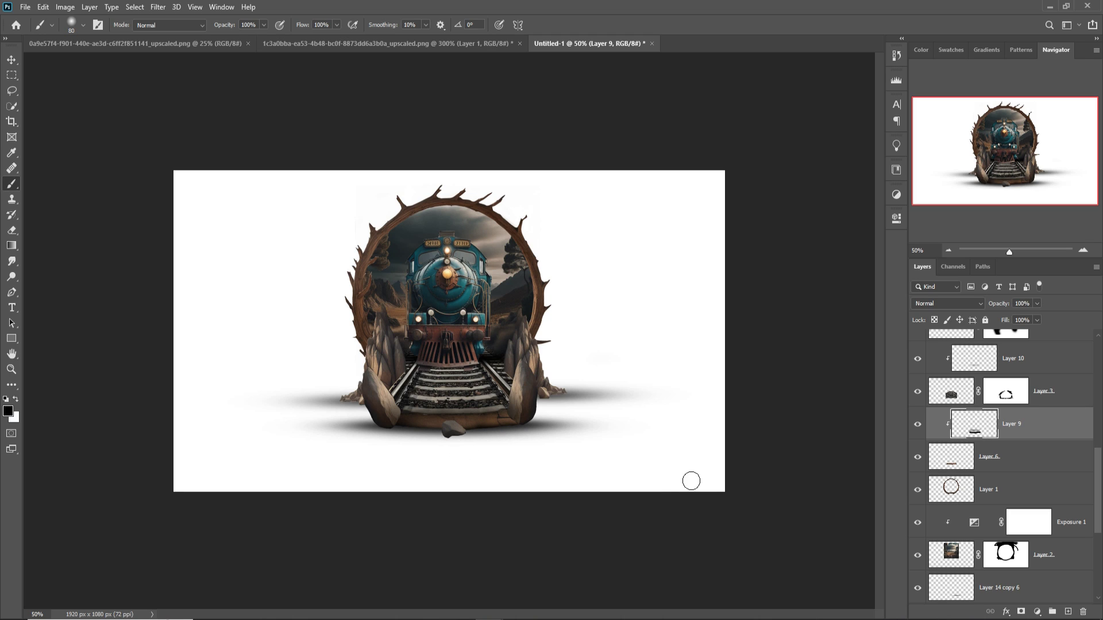
pyautogui.click(12, 59)
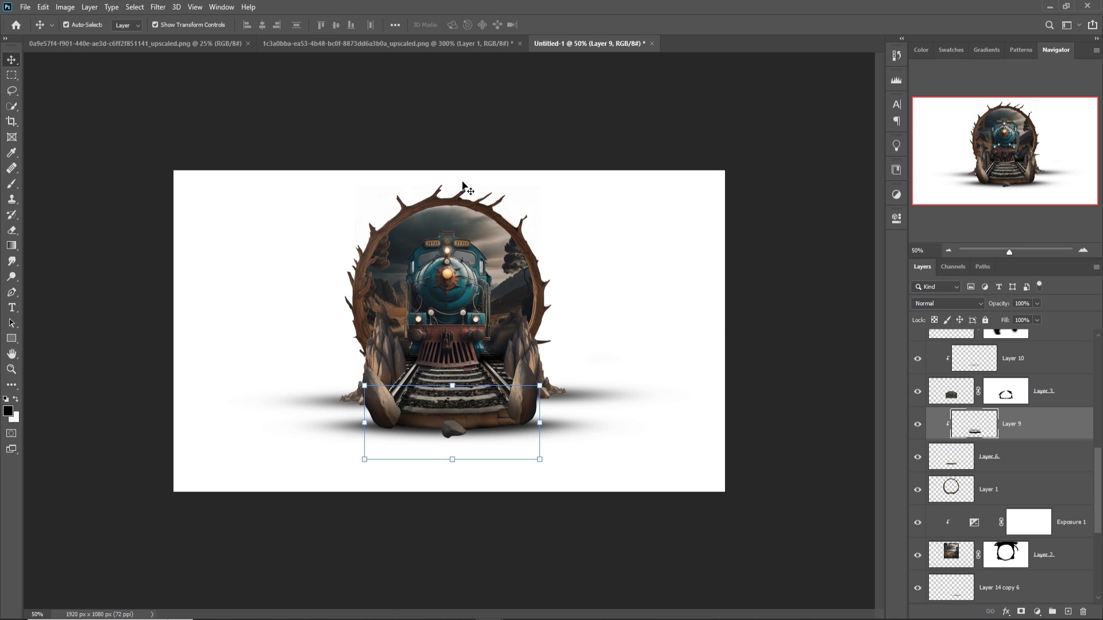
# Close the mountain landscape image and bring up the document with the girl cutout.
pyautogui.click(163, 45)
pyautogui.click(367, 44)
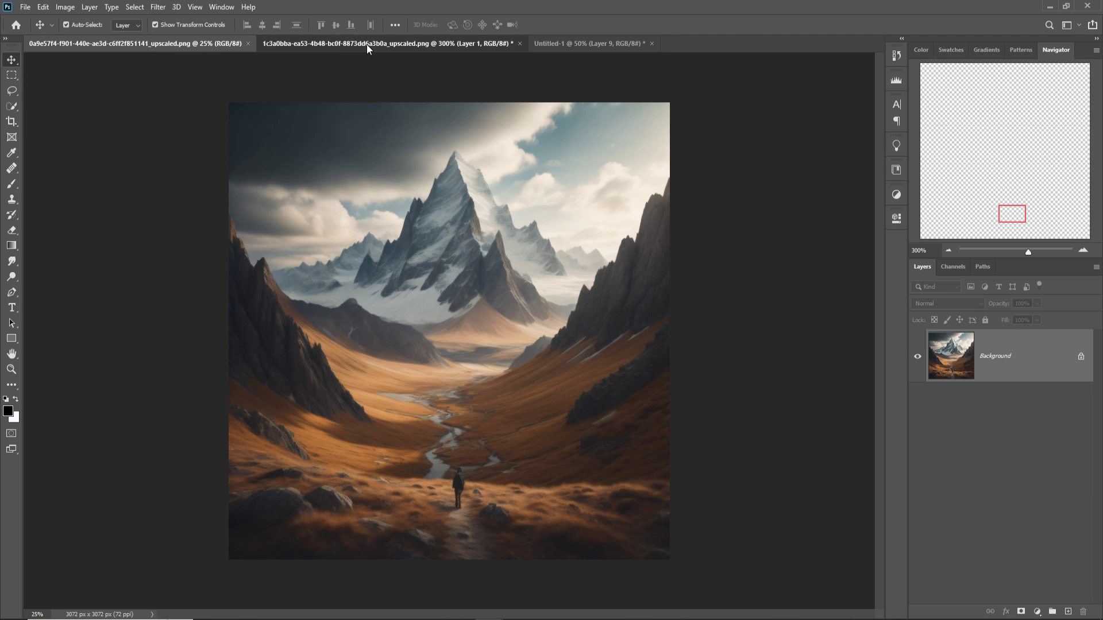
pyautogui.click(248, 44)
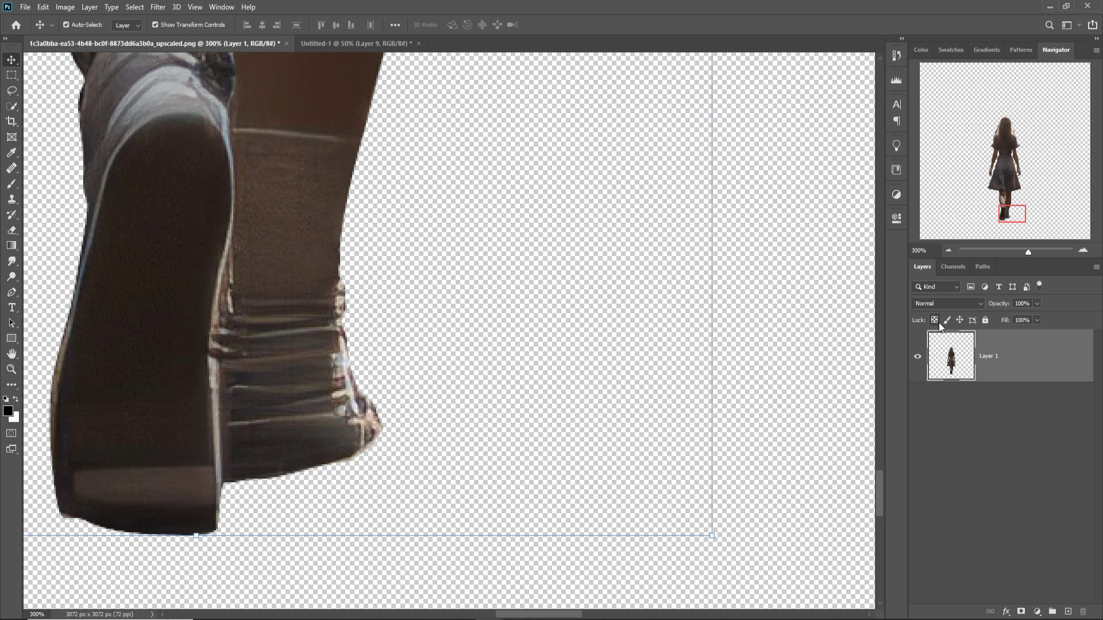
# Outline the leftover background between the girl's legs with the Lasso, delete it, and clear the selection.
pyautogui.scroll(10, 414, 460)
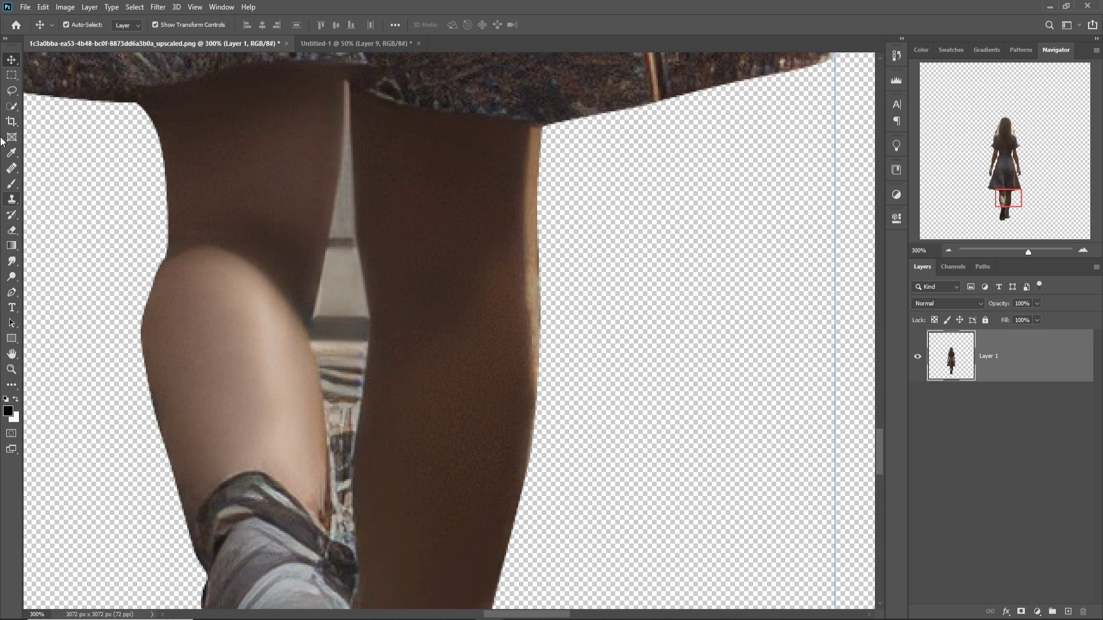
pyautogui.click(11, 90)
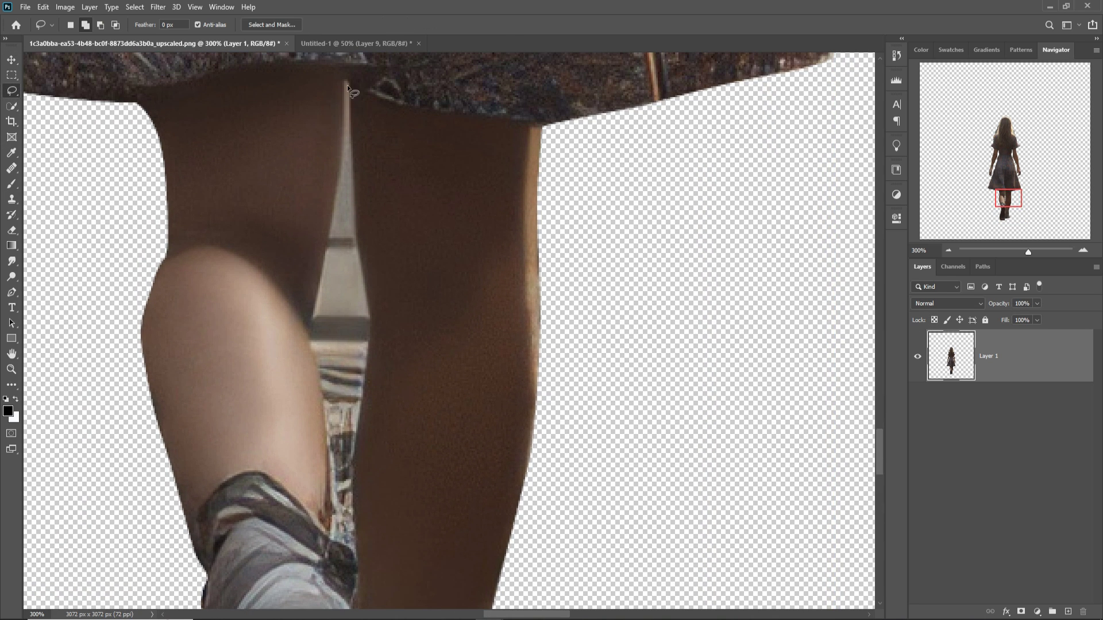
pyautogui.moveTo(344, 78)
pyautogui.mouseDown()
pyautogui.moveTo(336, 213)
pyautogui.moveTo(311, 325)
pyautogui.mouseUp()
pyautogui.moveTo(294, 187); pyautogui.dragTo(303, 244)
pyautogui.moveTo(307, 291)
pyautogui.mouseDown()
pyautogui.moveTo(312, 381)
pyautogui.moveTo(331, 396)
pyautogui.moveTo(340, 438)
pyautogui.moveTo(336, 290)
pyautogui.moveTo(352, 170)
pyautogui.moveTo(339, 75)
pyautogui.moveTo(356, 200)
pyautogui.moveTo(357, 366)
pyautogui.moveTo(338, 209)
pyautogui.mouseUp()
pyautogui.press('Delete')
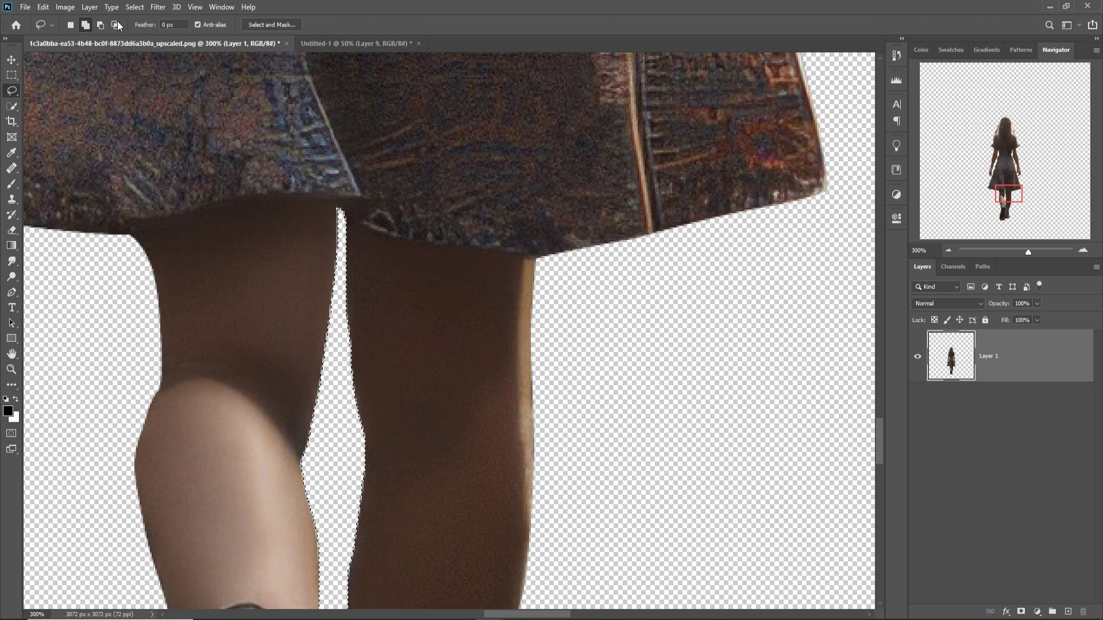
pyautogui.click(134, 7)
pyautogui.click(147, 31)
pyautogui.click(11, 59)
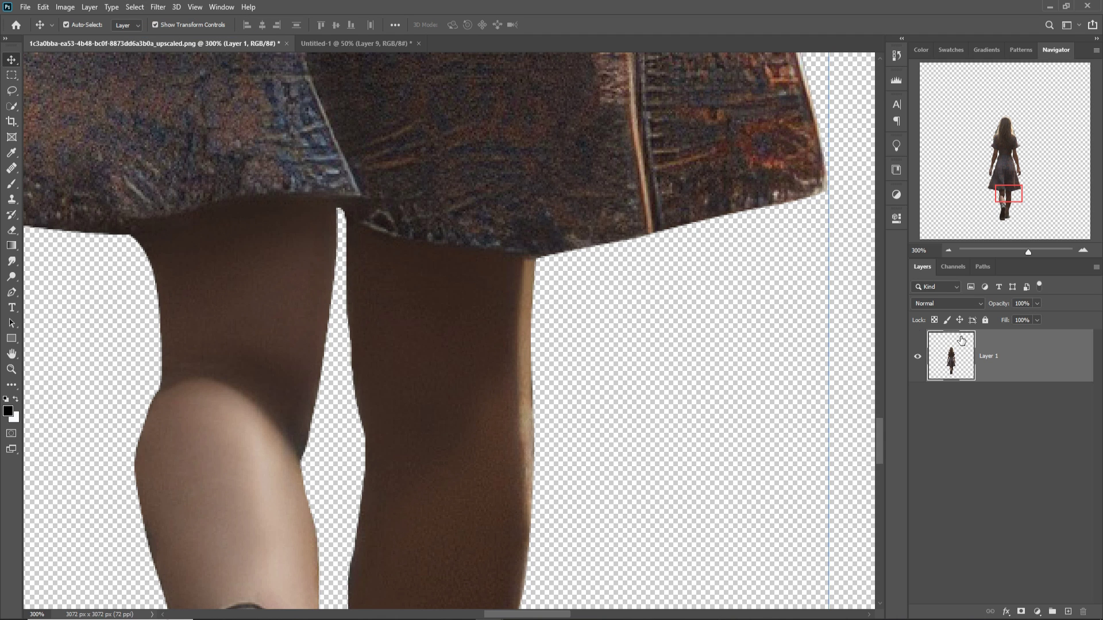
# Copy the girl cutout into the train composition and move its layer to the top of the layer stack.
pyautogui.hotkey('ctrl', '0')
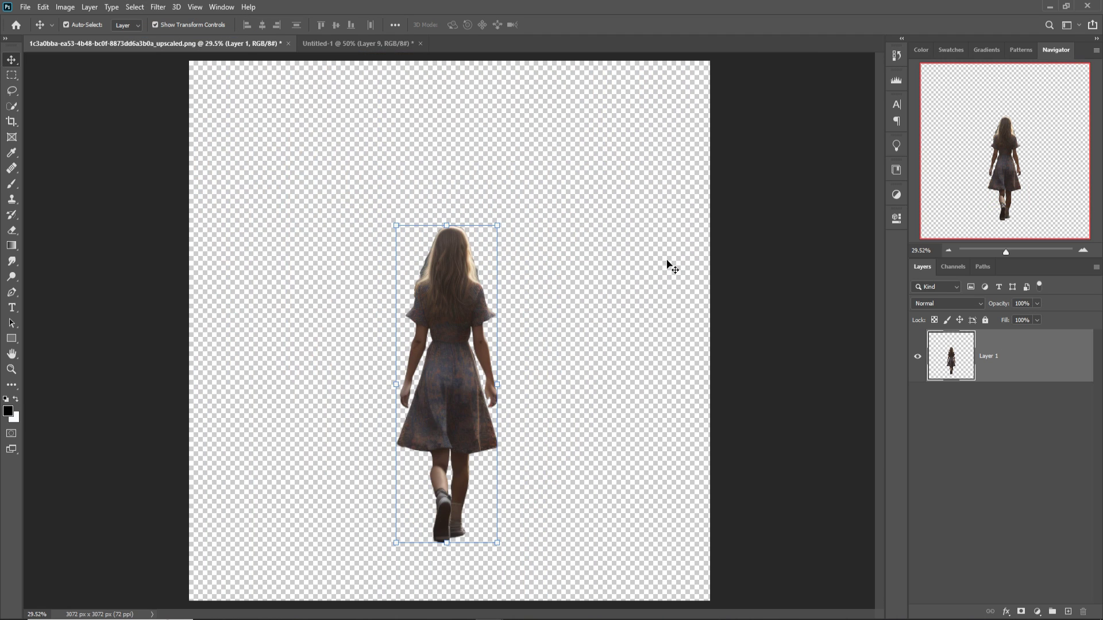
pyautogui.click(330, 44)
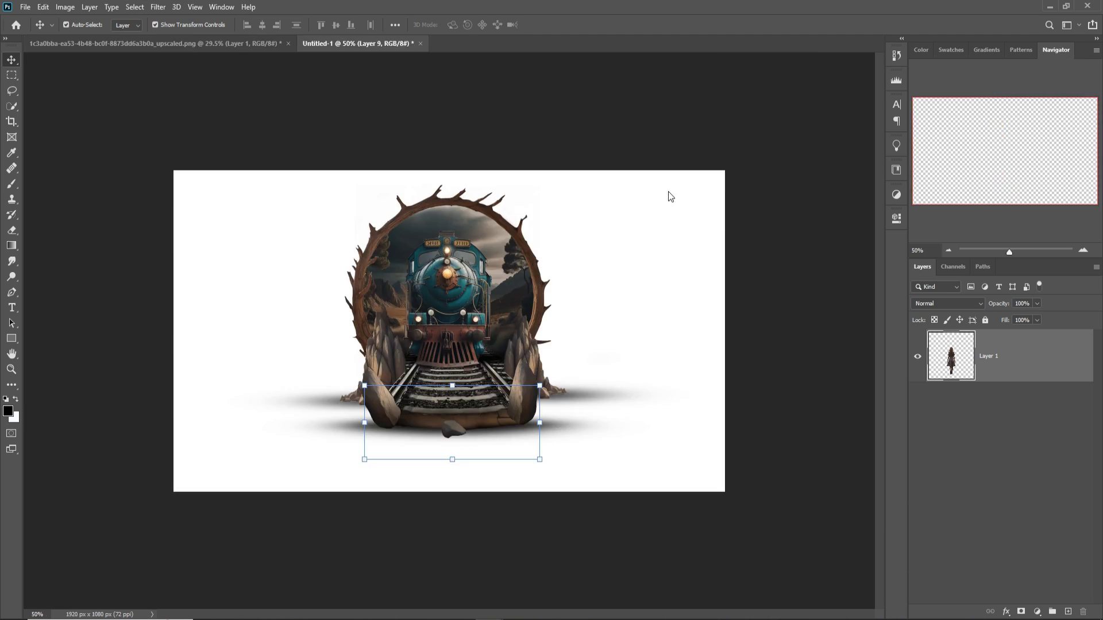
pyautogui.hotkey('ctrl', 'v')
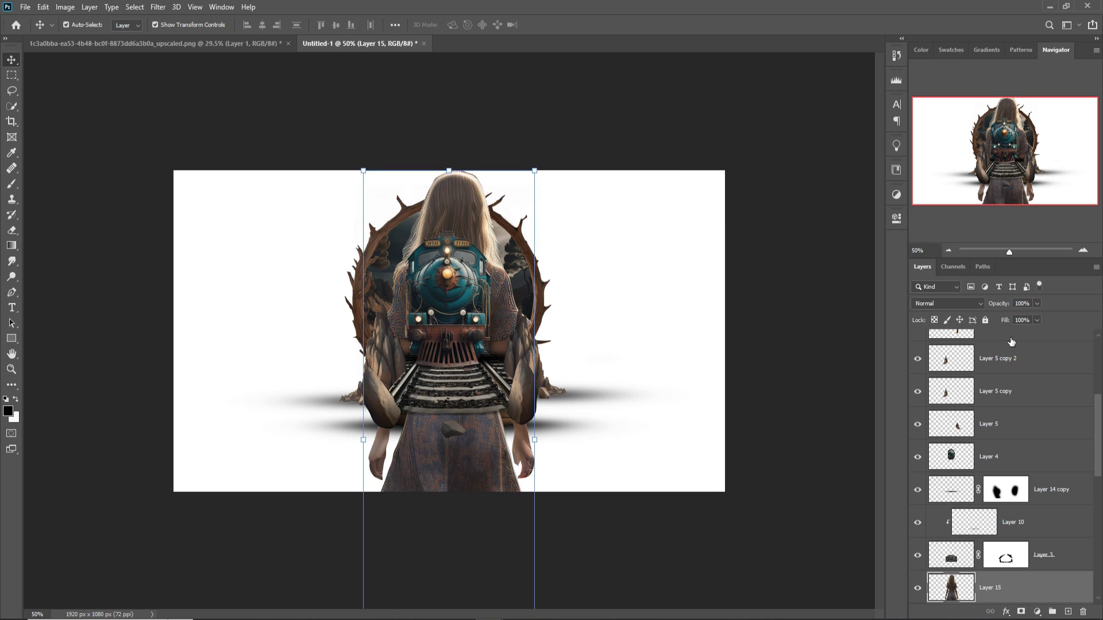
pyautogui.moveTo(1031, 589); pyautogui.dragTo(989, 343)
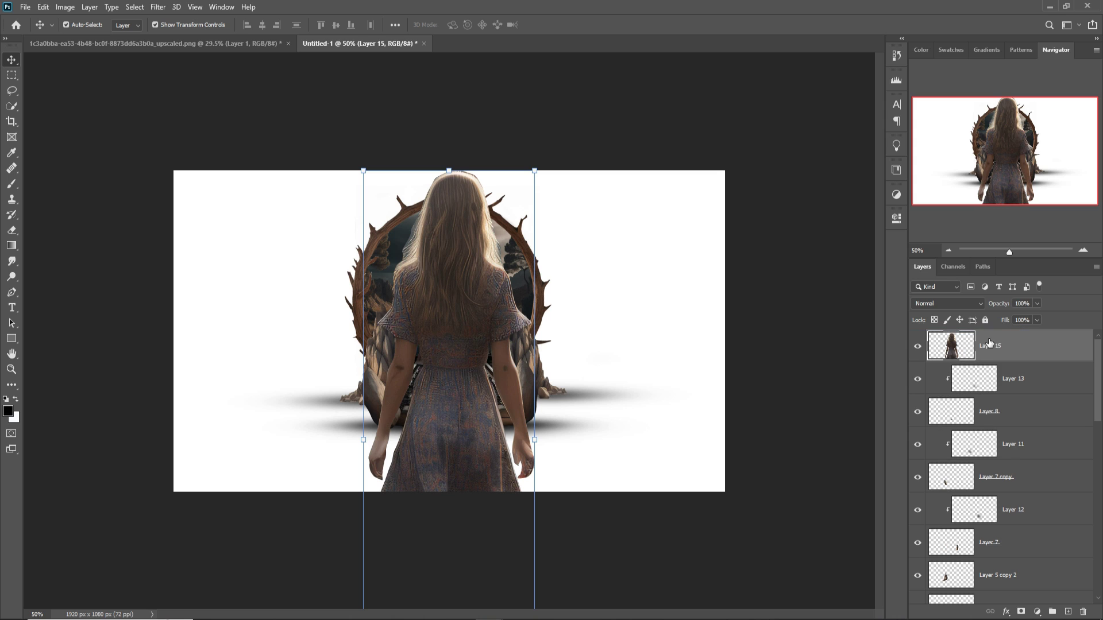
# Scale the girl down to about 22%, stand her in front of the tracks right of the small rock, and apply the transform.
pyautogui.moveTo(540, 179); pyautogui.dragTo(436, 488)
pyautogui.moveTo(416, 542); pyautogui.dragTo(470, 306)
pyautogui.moveTo(488, 253); pyautogui.dragTo(457, 351)
pyautogui.moveTo(437, 470); pyautogui.dragTo(495, 444)
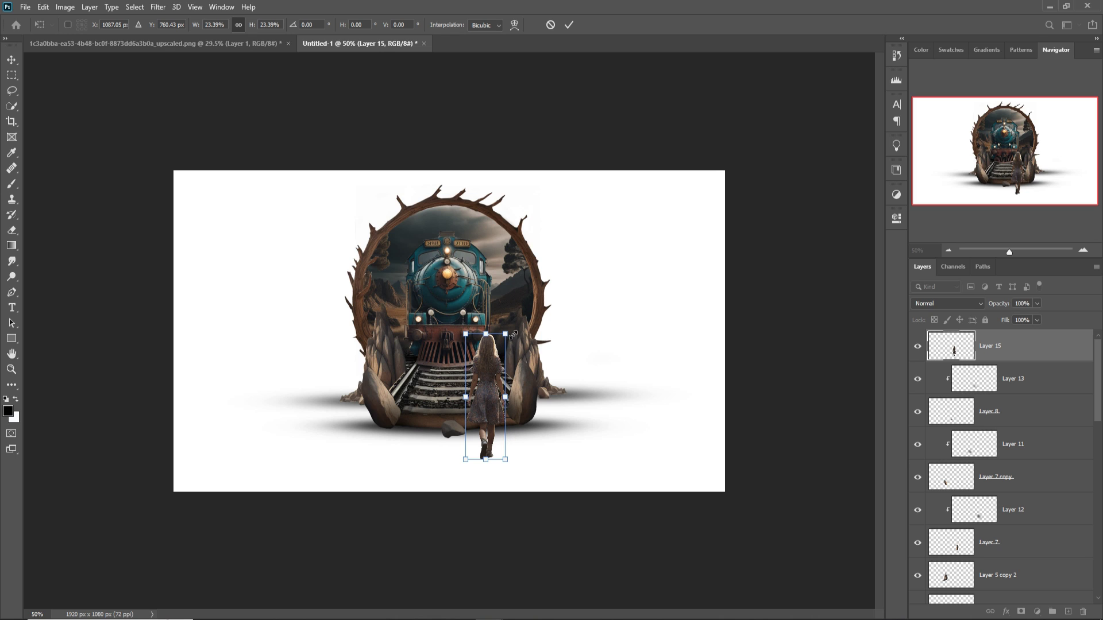
pyautogui.moveTo(513, 335); pyautogui.dragTo(510, 349)
pyautogui.moveTo(492, 412); pyautogui.dragTo(492, 411)
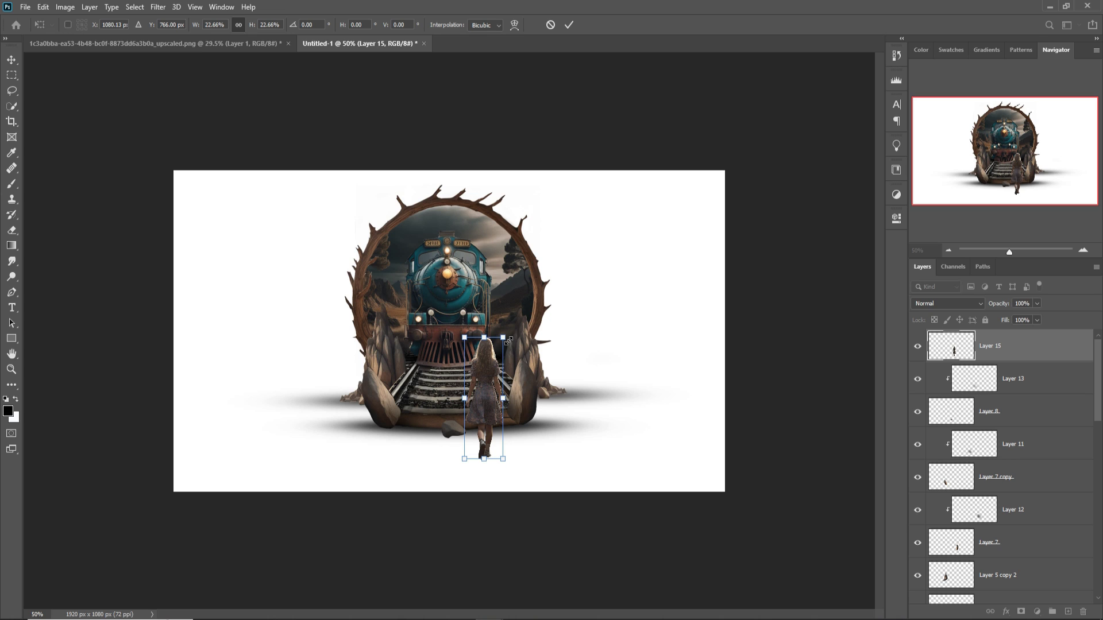
pyautogui.moveTo(510, 340); pyautogui.dragTo(509, 343)
pyautogui.click(568, 26)
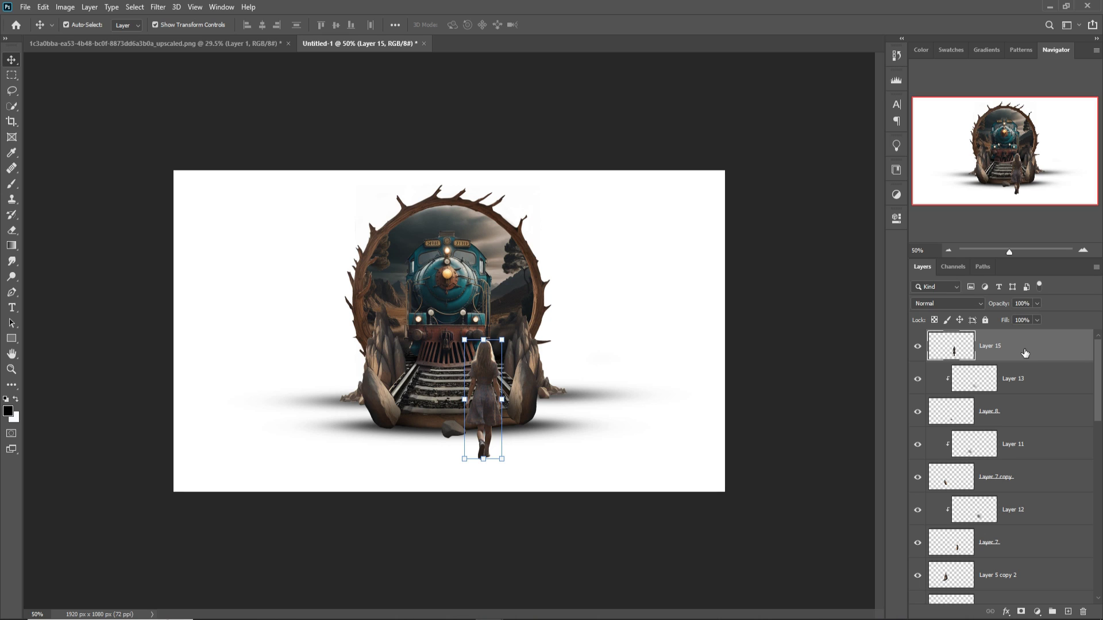
# Add a new layer directly beneath the girl and paint a soft black brush dab at her feet.
pyautogui.click(1045, 382)
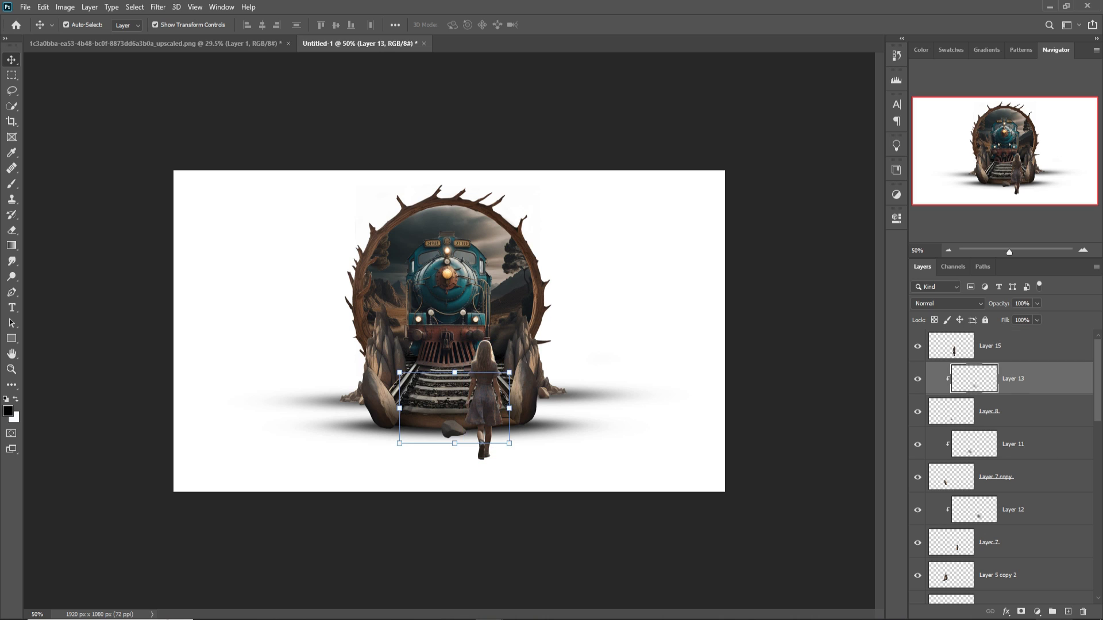
pyautogui.click(1068, 612)
pyautogui.click(12, 184)
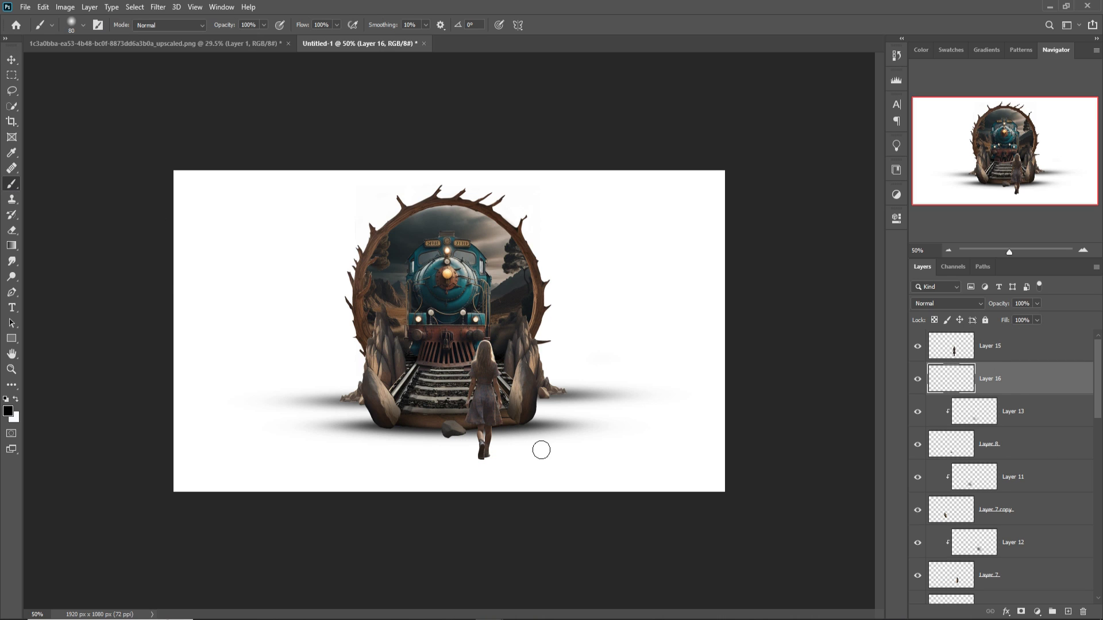
pyautogui.click(486, 458)
# Flatten the black dab into a thin ground shadow, about 122% wide and 15% high, centre it under the girl's feet, and apply the transform.
pyautogui.hotkey('ctrl', 't')
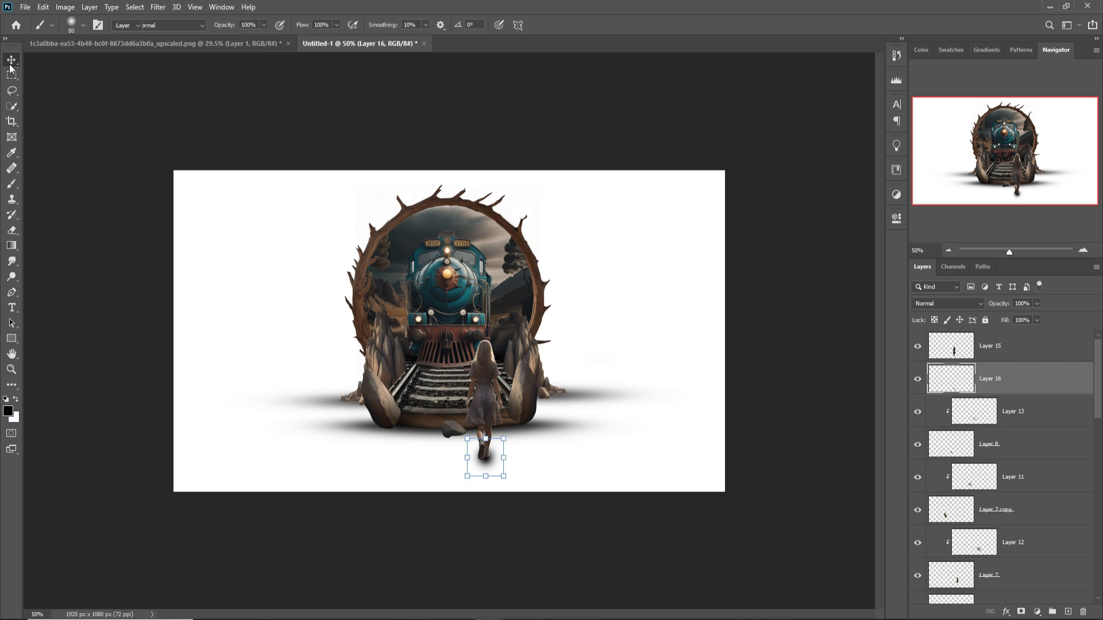
pyautogui.moveTo(486, 440)
pyautogui.mouseDown()
pyautogui.moveTo(490, 476)
pyautogui.moveTo(492, 463)
pyautogui.moveTo(523, 463)
pyautogui.mouseUp()
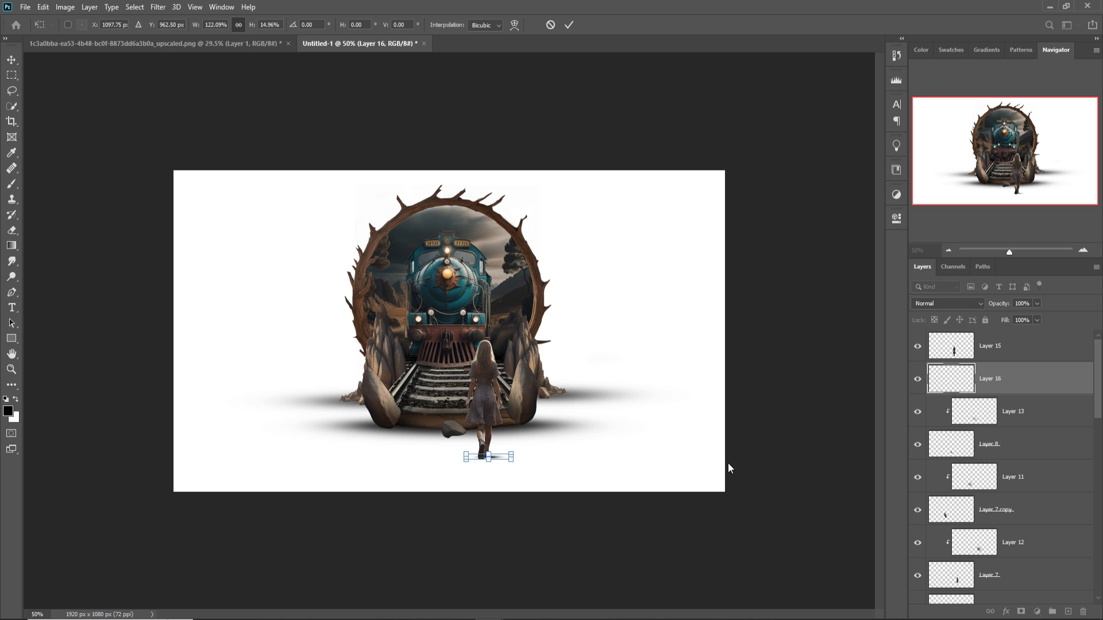
pyautogui.press('Left')
pyautogui.press('Left')
pyautogui.press('Left')
pyautogui.press('Left')
pyautogui.press('Left')
pyautogui.press('Left')
pyautogui.press('Left')
pyautogui.press('Left')
pyautogui.press('Return')
# Duplicate the girl's foot shadow layer and nudge the copy slightly to the left and upward.
pyautogui.rightClick(1021, 379)
pyautogui.click(919, 188)
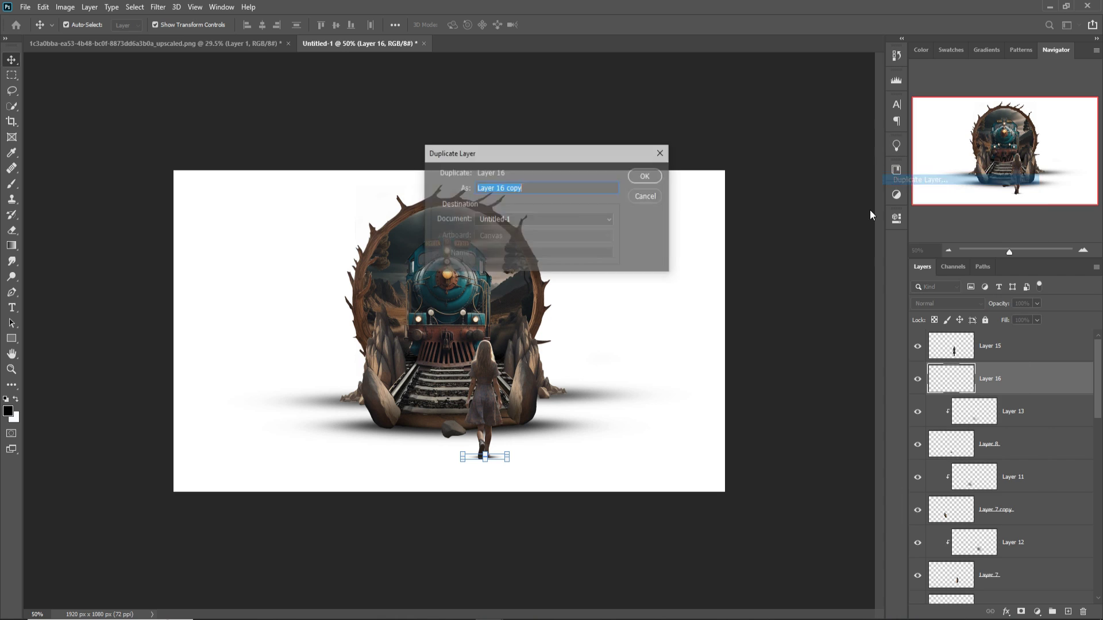
pyautogui.press('Return')
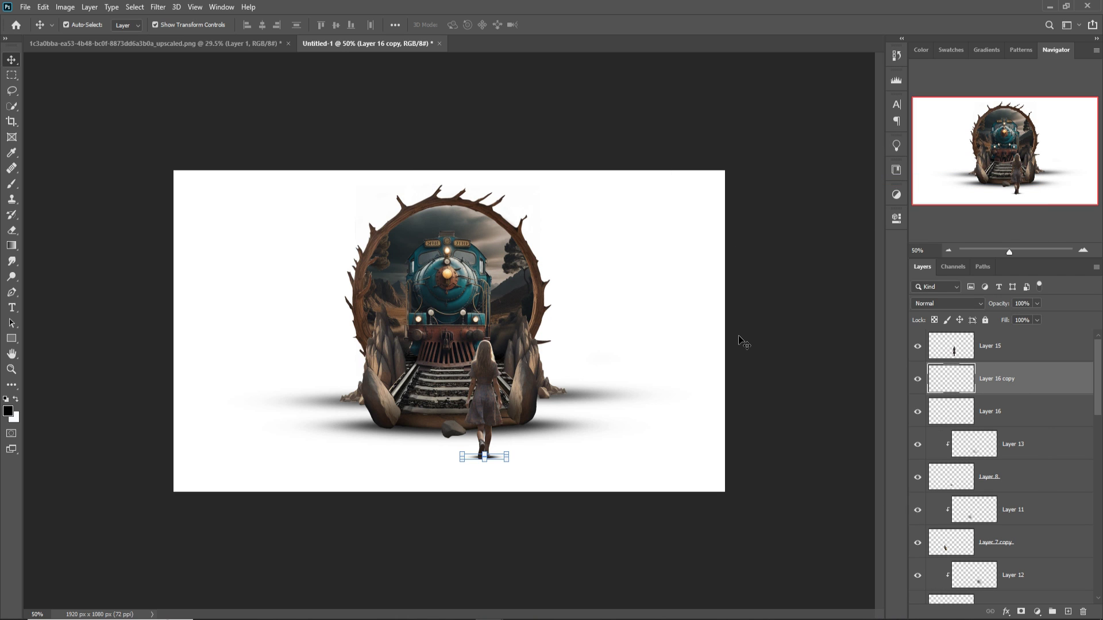
pyautogui.hotkey('shift', 'Left')
pyautogui.hotkey('shift', 'Left')
pyautogui.hotkey('shift', 'Left')
pyautogui.press('Right')
pyautogui.press('Right')
pyautogui.press('Right')
pyautogui.press('Right')
pyautogui.press('Right')
pyautogui.press('Right')
pyautogui.press('Up')
pyautogui.press('Up')
pyautogui.press('Up')
pyautogui.click(741, 340)
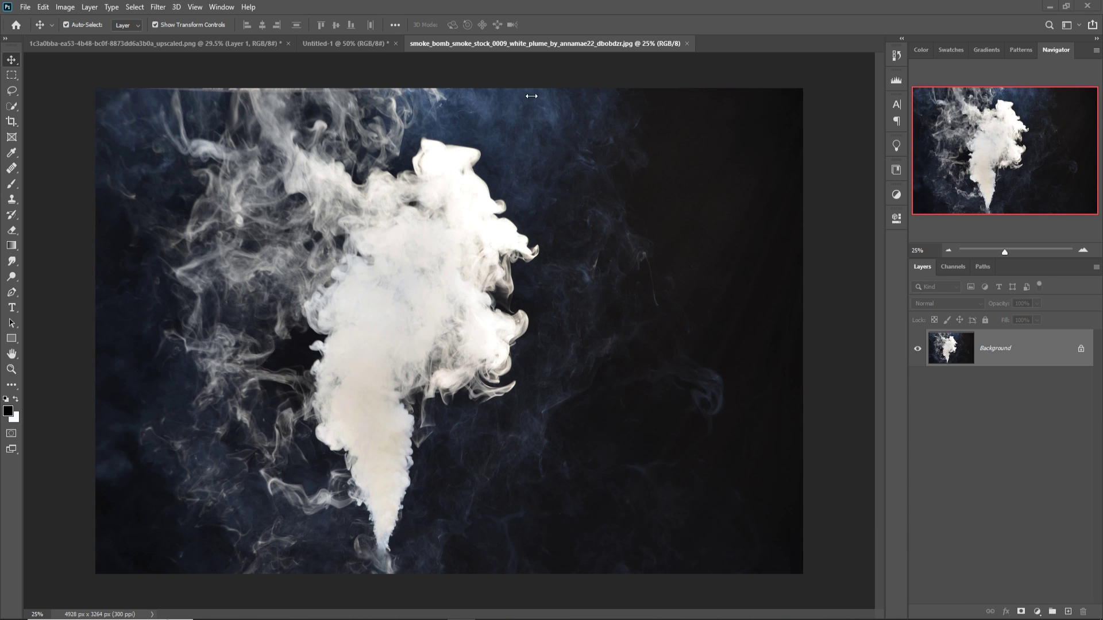
# Copy the white smoke plume image into the train composition as the top layer and close the smoke document.
pyautogui.moveTo(526, 43); pyautogui.dragTo(746, 103)
pyautogui.moveTo(894, 247); pyautogui.dragTo(530, 213)
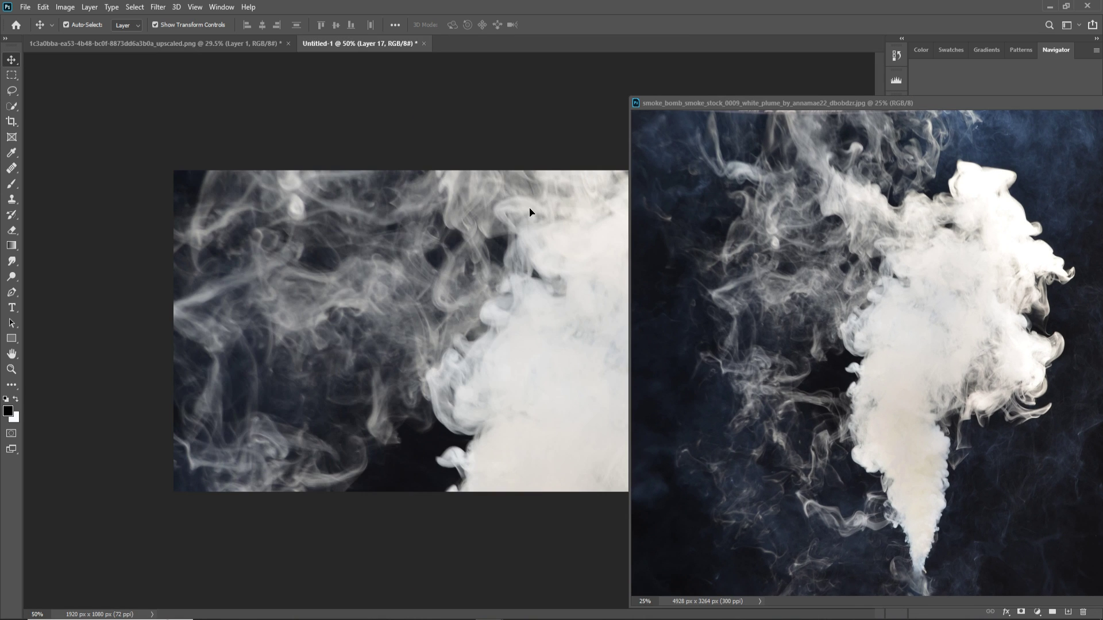
pyautogui.moveTo(1078, 107); pyautogui.dragTo(478, 202)
pyautogui.click(702, 202)
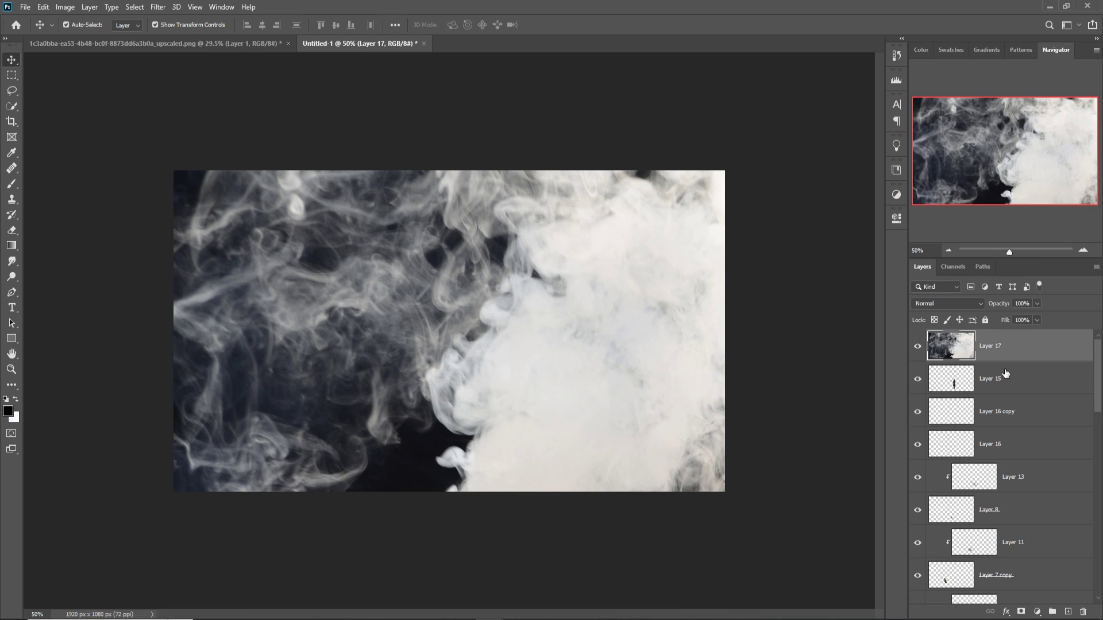
# Scale the smoke layer to 14.83%, place it above the train's chimney, and set its blending mode to Screen.
pyautogui.hotkey('ctrl', '-')
pyautogui.hotkey('ctrl', '-')
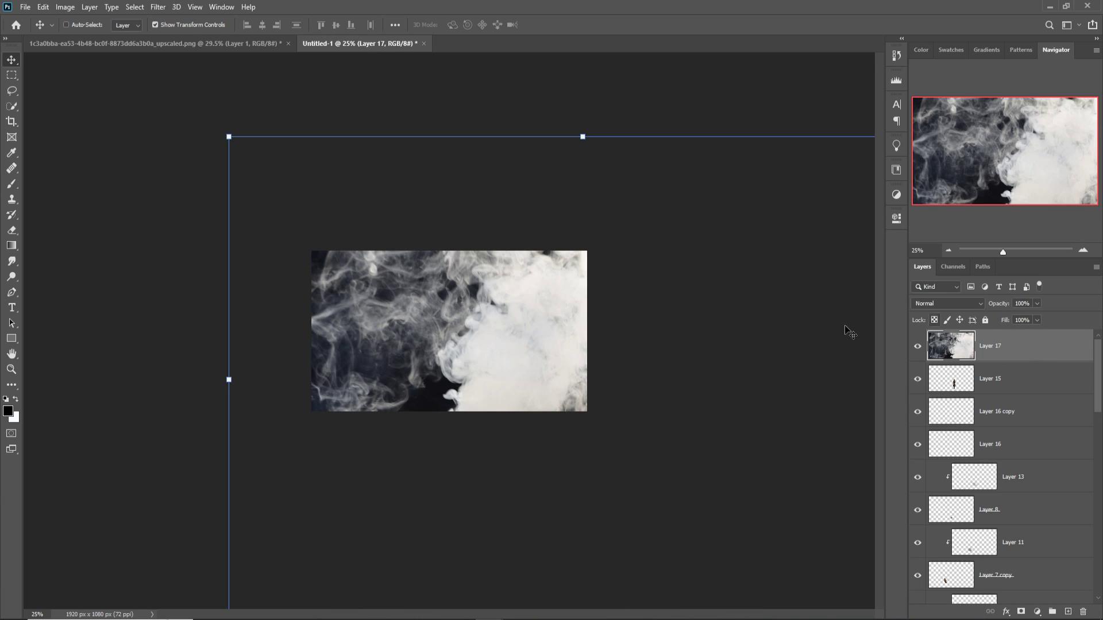
pyautogui.moveTo(609, 137); pyautogui.dragTo(464, 245)
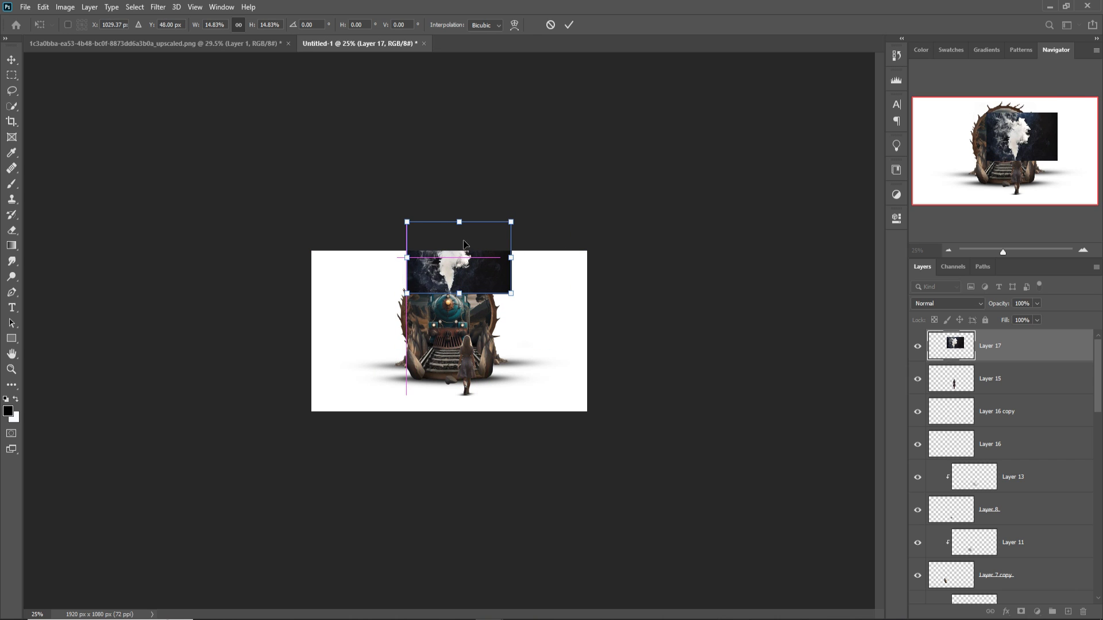
pyautogui.click(568, 24)
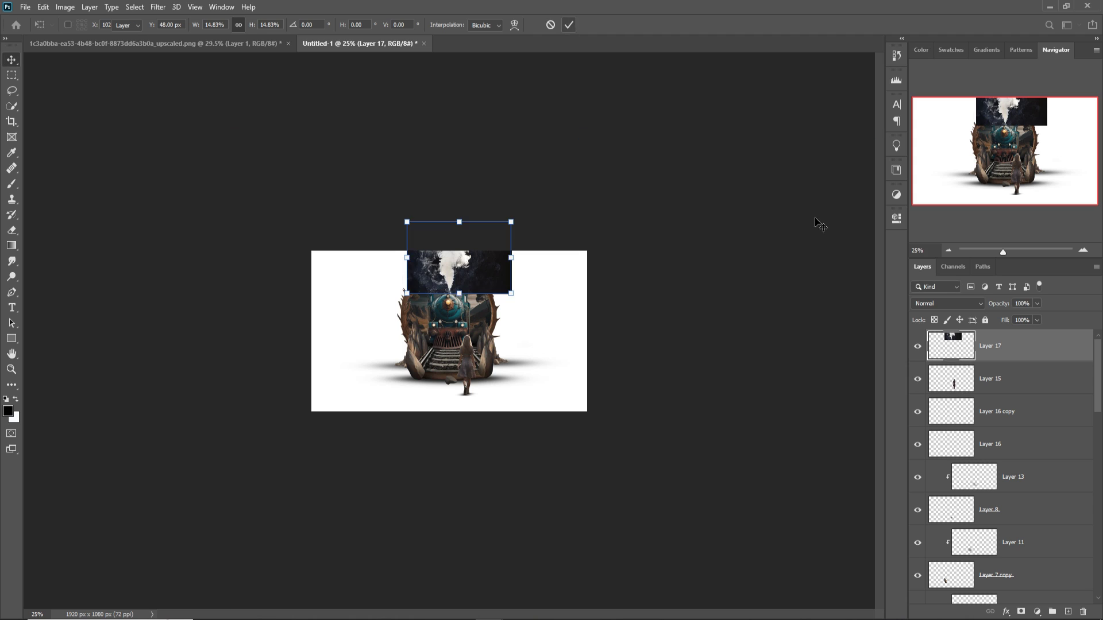
pyautogui.click(981, 302)
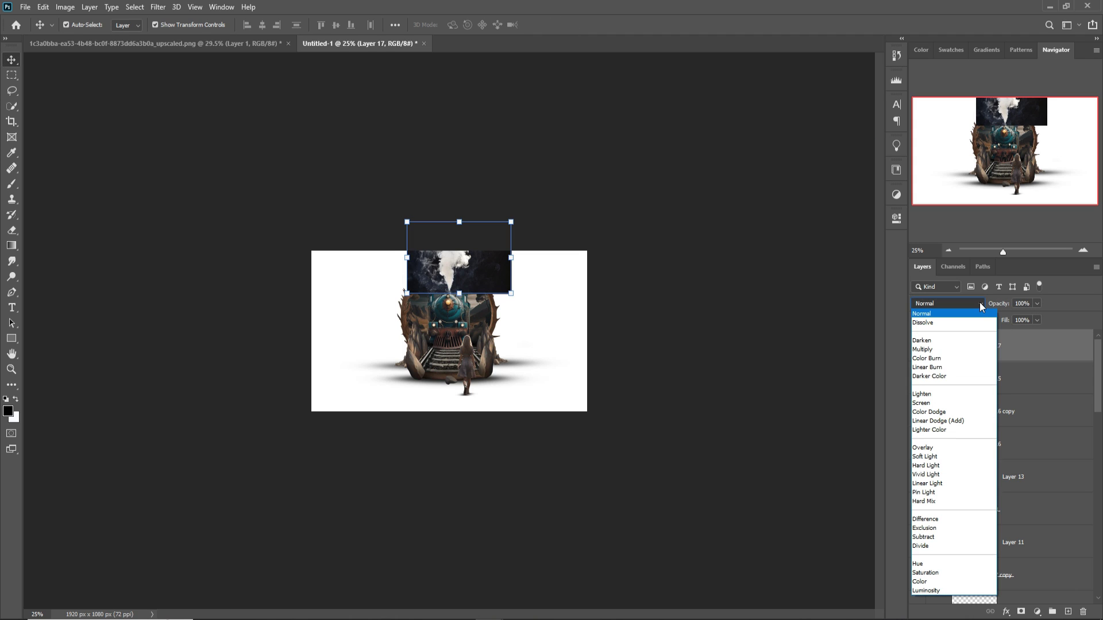
pyautogui.click(930, 404)
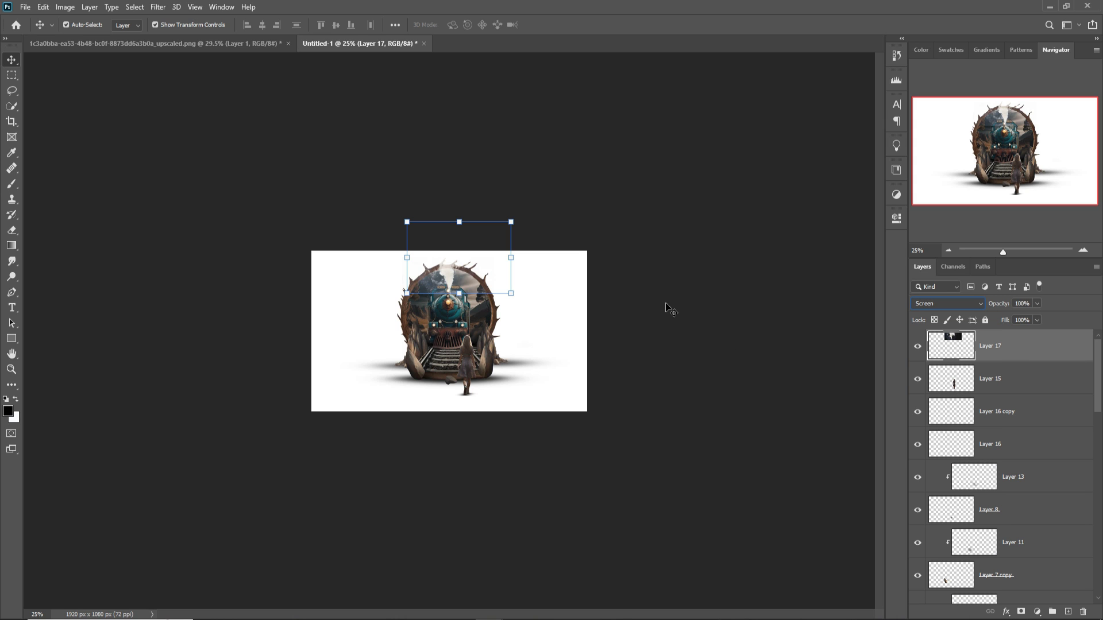
# Scale the smoke down to about 89%, line its base up with the train's chimney, and apply the transform.
pyautogui.hotkey('ctrl', '+')
pyautogui.hotkey('ctrl', '+')
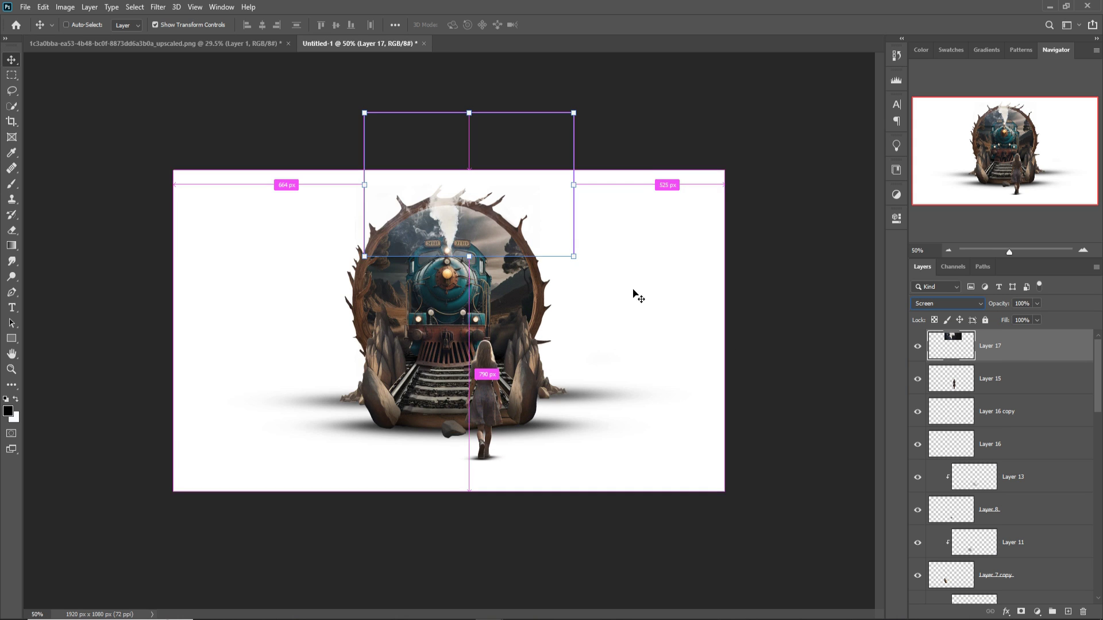
pyautogui.hotkey('ctrl', '+')
pyautogui.moveTo(617, 230); pyautogui.dragTo(578, 205)
pyautogui.moveTo(463, 173); pyautogui.dragTo(476, 196)
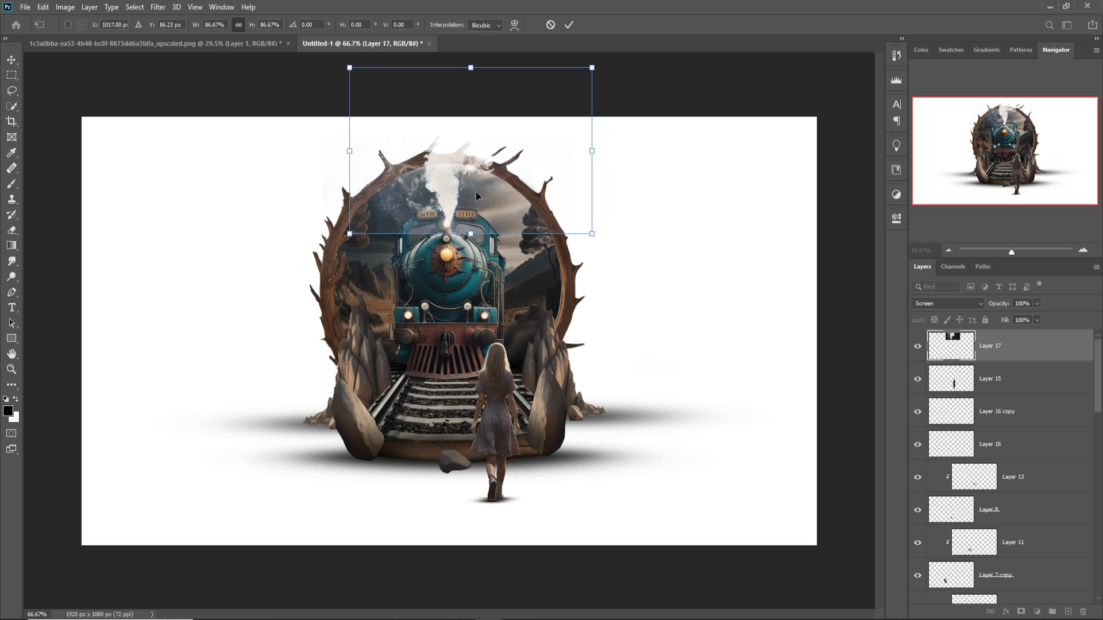
pyautogui.moveTo(599, 74); pyautogui.dragTo(605, 69)
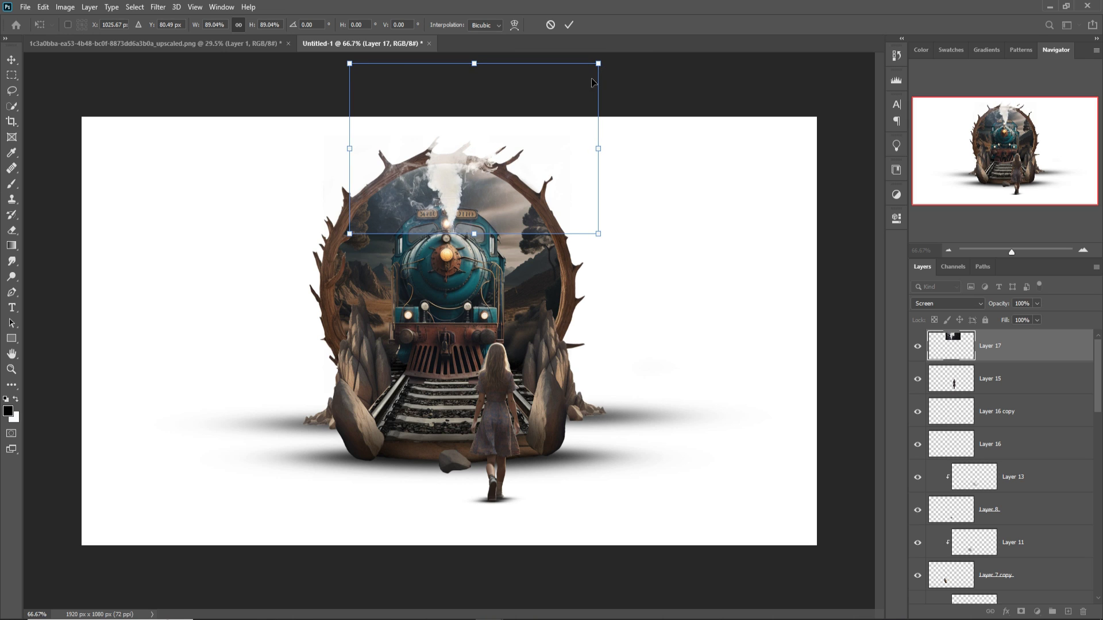
pyautogui.moveTo(454, 185); pyautogui.dragTo(450, 185)
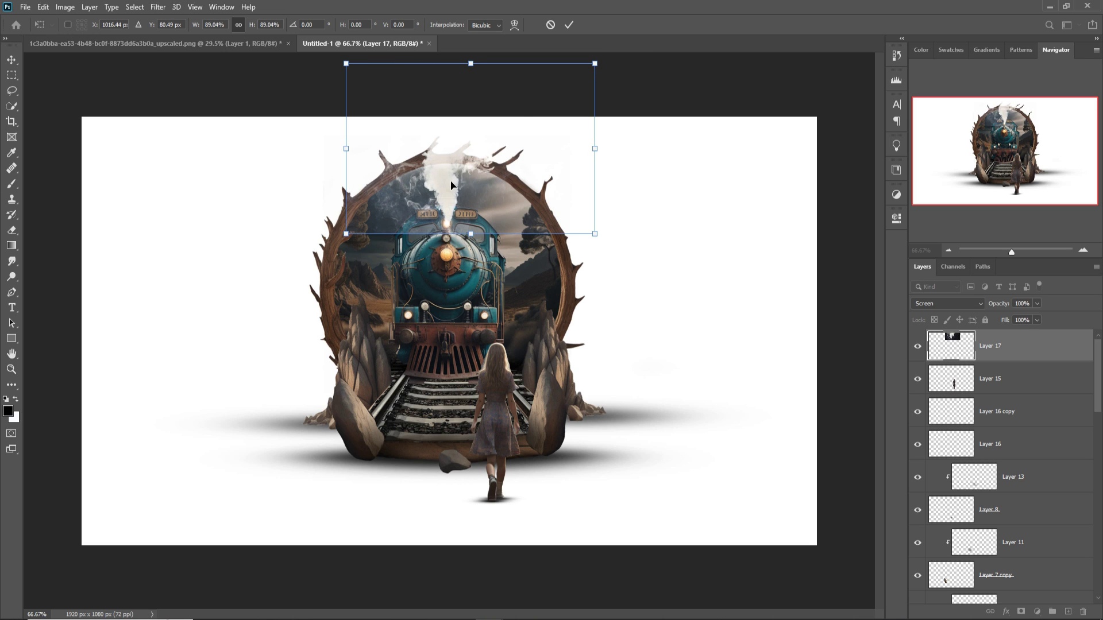
pyautogui.click(568, 25)
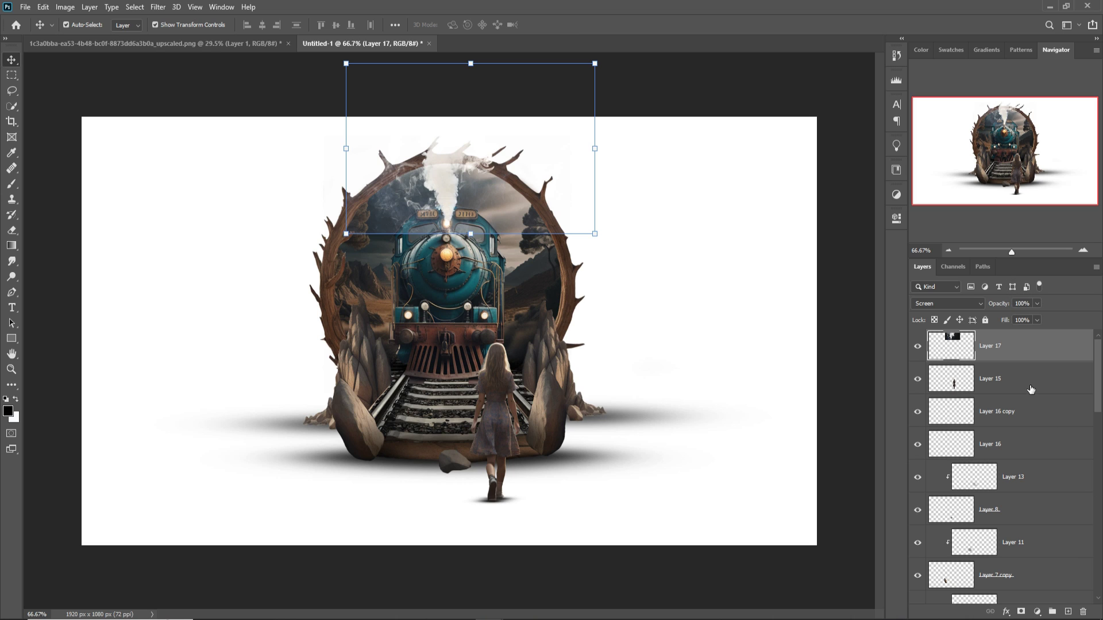
# Add a layer mask to the smoke, paint out the part covering the locomotive and its surroundings in black, and lower the brush opacity to 12%.
pyautogui.click(1021, 612)
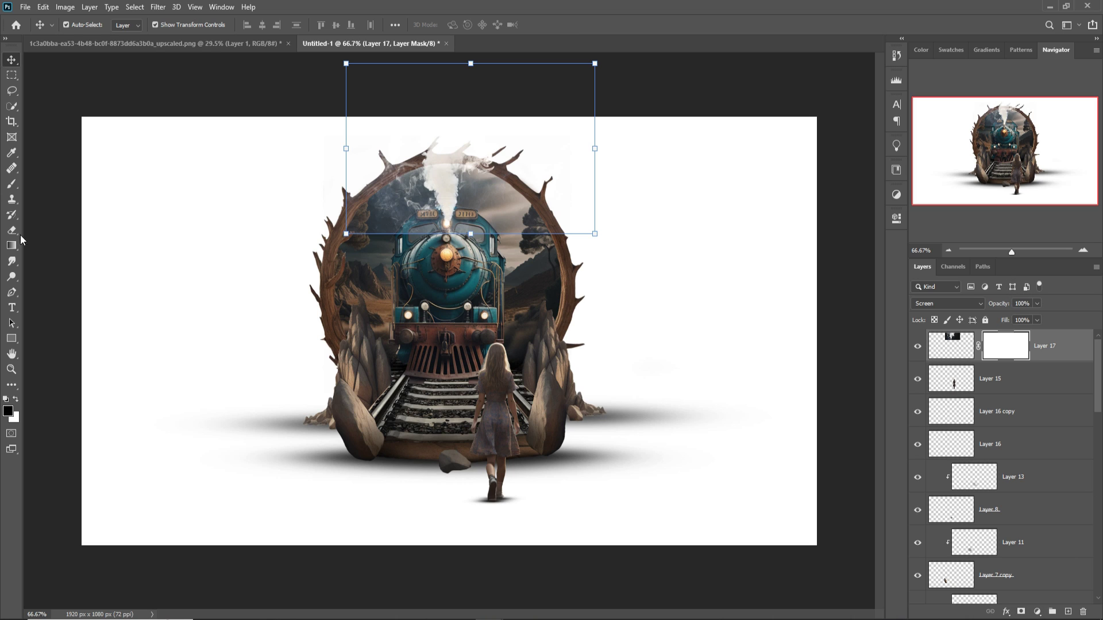
pyautogui.click(11, 184)
pyautogui.moveTo(435, 230)
pyautogui.mouseDown()
pyautogui.moveTo(483, 251)
pyautogui.moveTo(431, 225)
pyautogui.moveTo(498, 234)
pyautogui.moveTo(469, 229)
pyautogui.mouseUp()
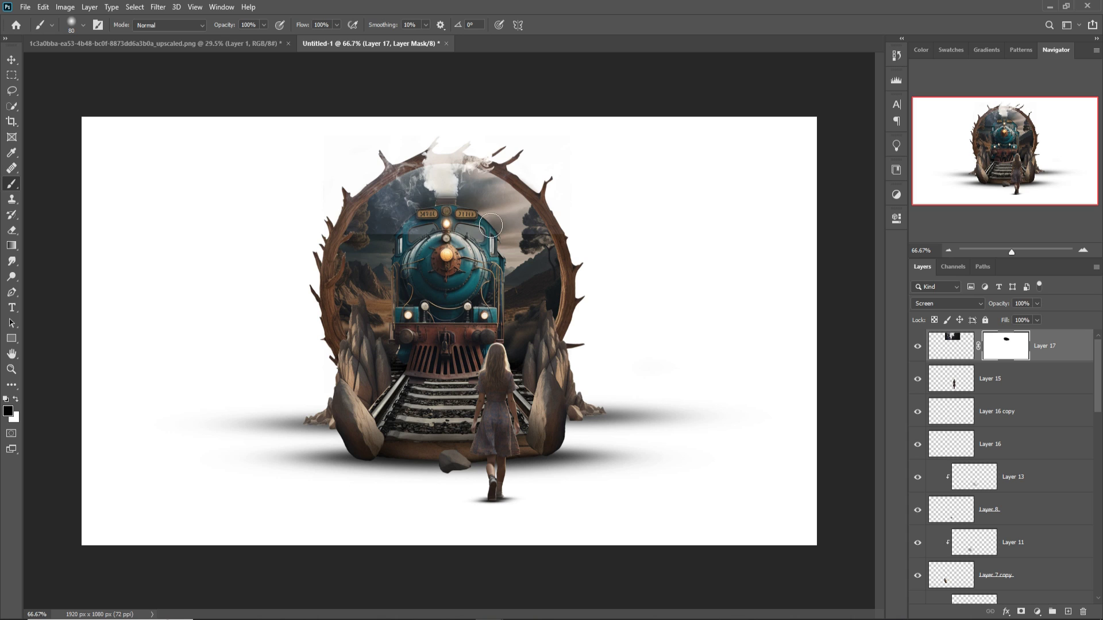
pyautogui.moveTo(436, 247)
pyautogui.mouseDown()
pyautogui.moveTo(418, 229)
pyautogui.moveTo(428, 227)
pyautogui.moveTo(399, 228)
pyautogui.moveTo(411, 219)
pyautogui.moveTo(415, 240)
pyautogui.moveTo(447, 228)
pyautogui.moveTo(442, 251)
pyautogui.moveTo(417, 256)
pyautogui.mouseUp()
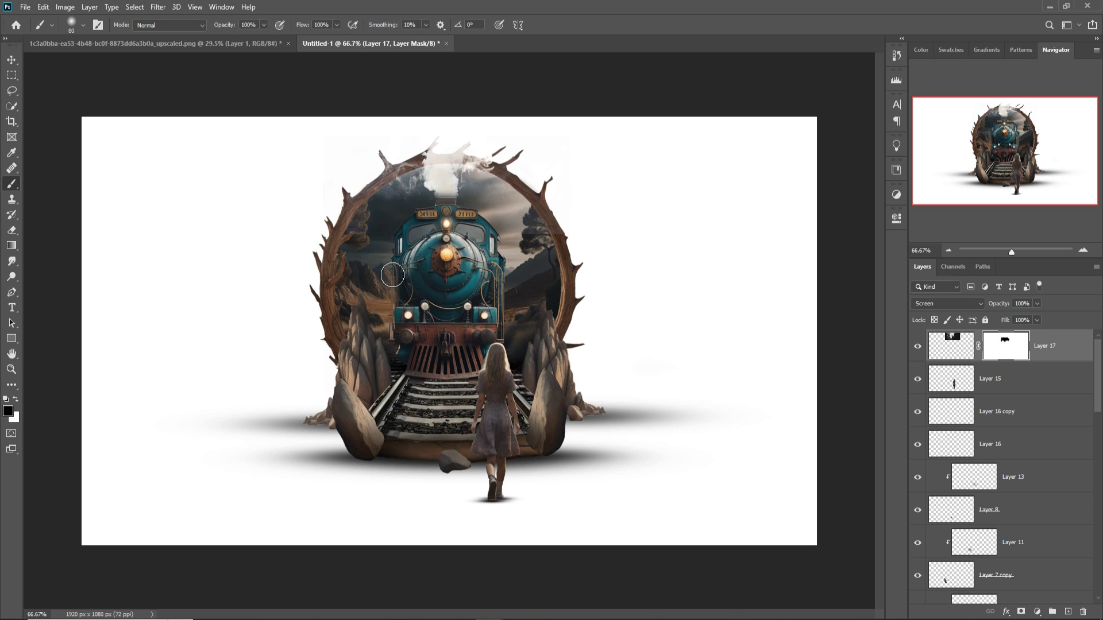
pyautogui.moveTo(474, 237)
pyautogui.mouseDown()
pyautogui.moveTo(538, 216)
pyautogui.moveTo(522, 204)
pyautogui.moveTo(535, 237)
pyautogui.mouseUp()
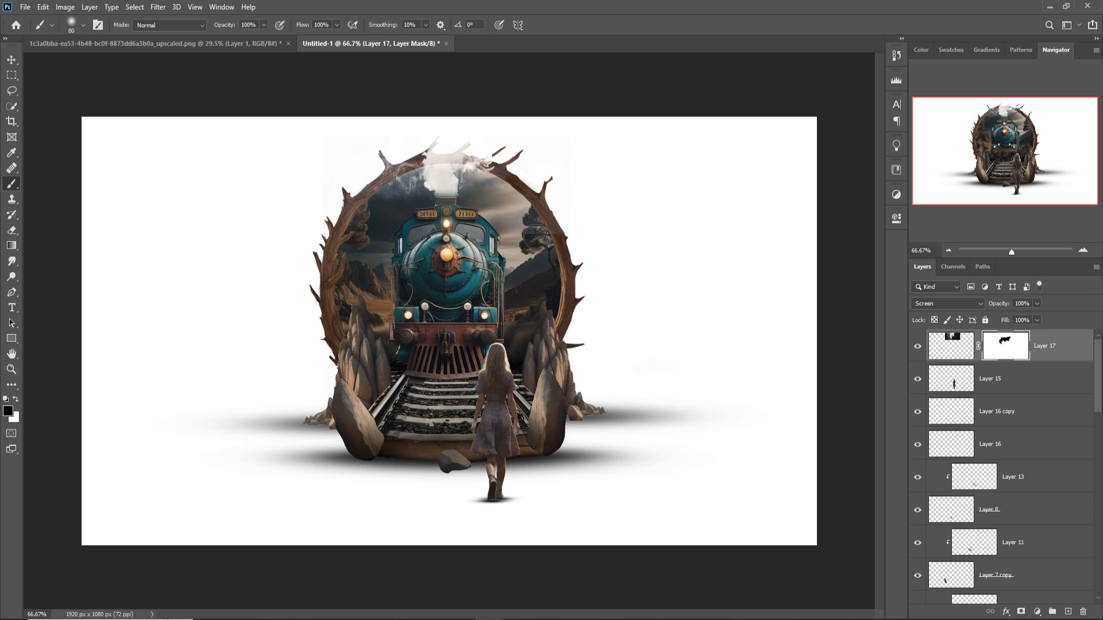
pyautogui.click(263, 24)
pyautogui.moveTo(264, 36); pyautogui.dragTo(218, 37)
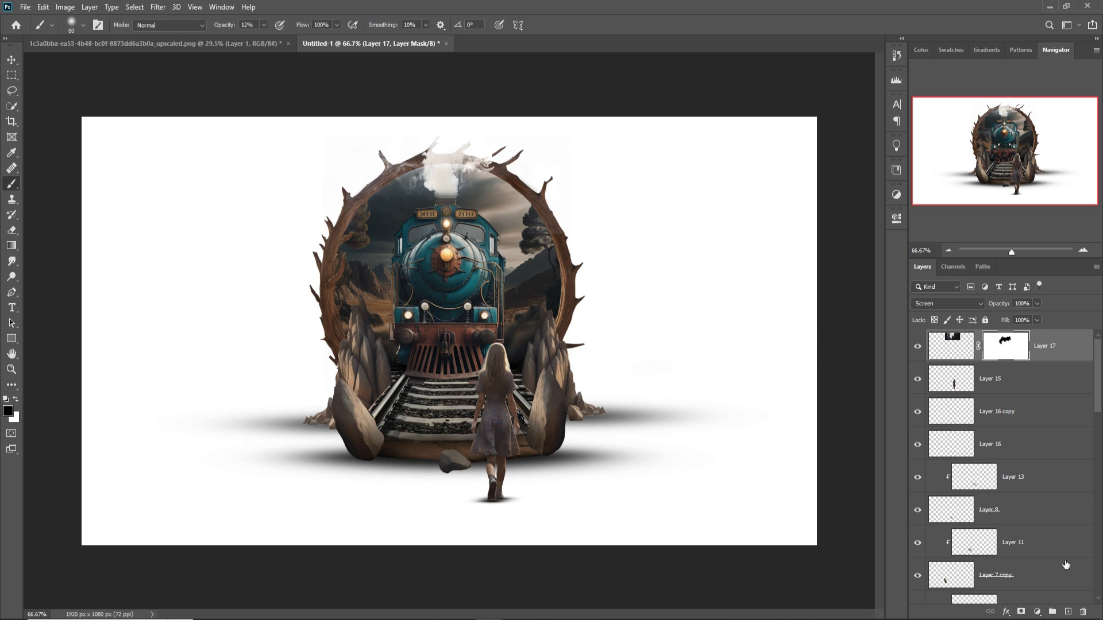
# Add an empty layer above the Background and place a Solid Color fill layer over it, beneath the ground shadows.
pyautogui.click(1097, 503)
pyautogui.click(1098, 503)
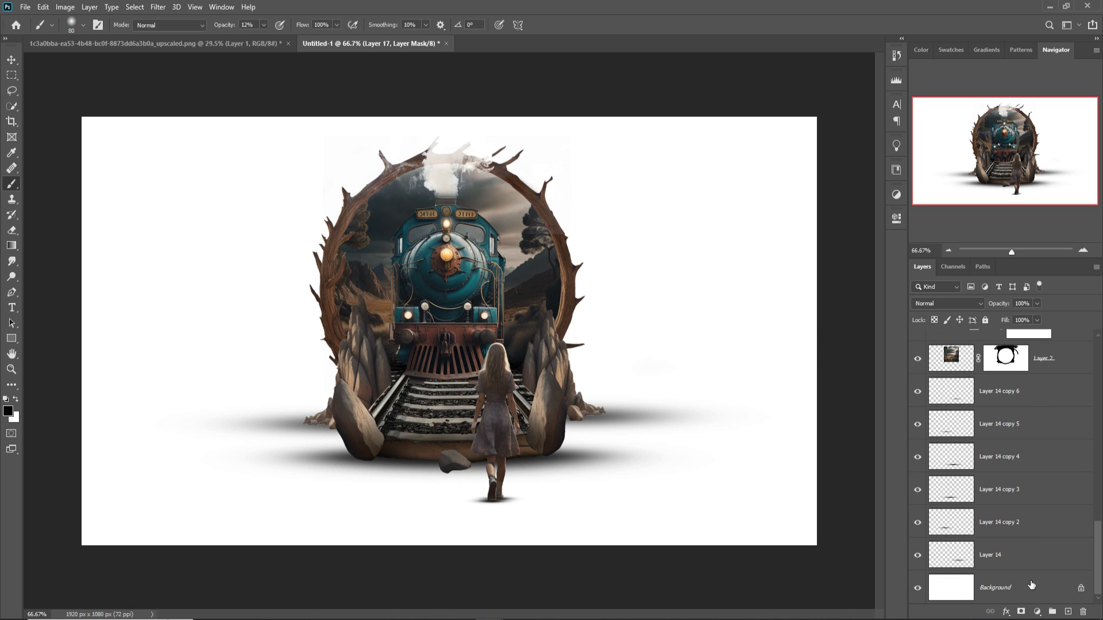
pyautogui.click(1031, 585)
pyautogui.click(1068, 612)
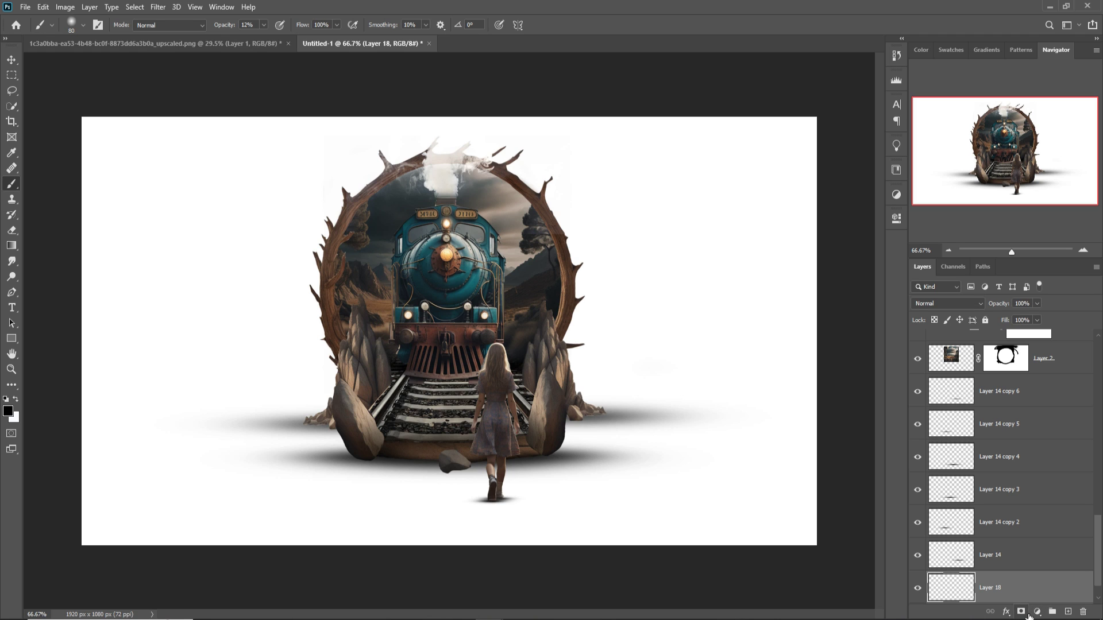
pyautogui.click(1037, 611)
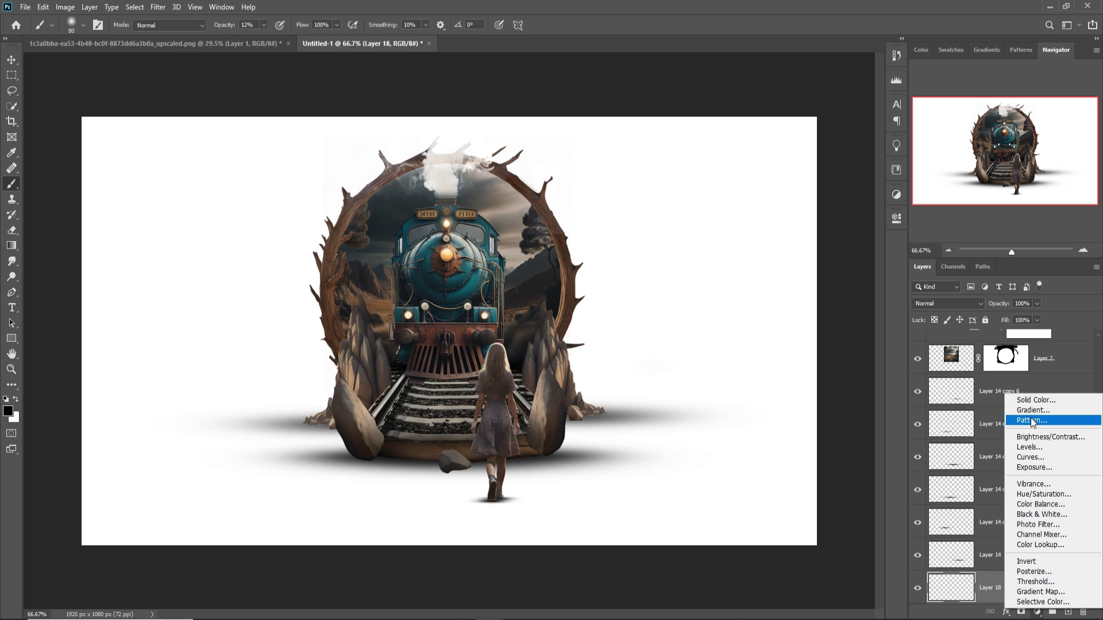
pyautogui.click(1034, 401)
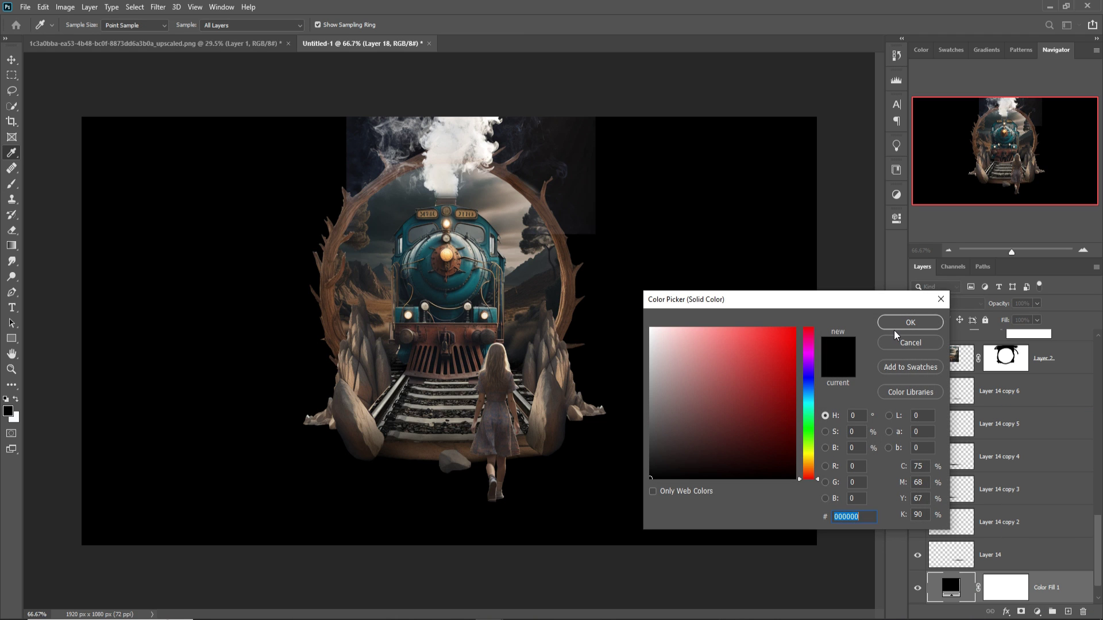
# Set the background fill color to muted grey-teal #7e9ea2 and confirm it.
pyautogui.click(661, 414)
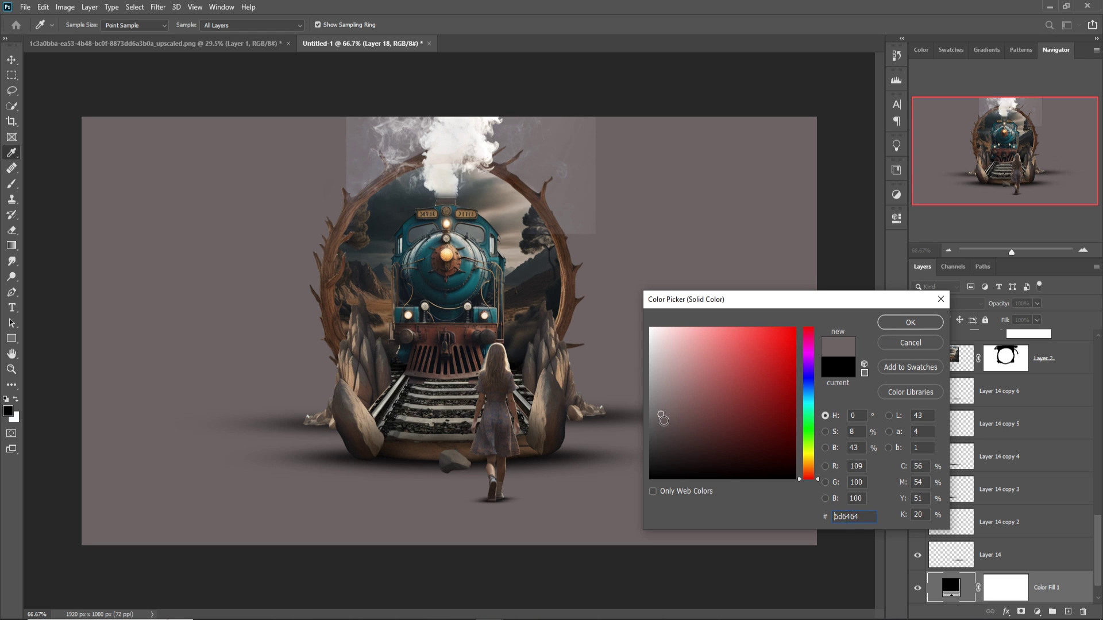
pyautogui.click(652, 432)
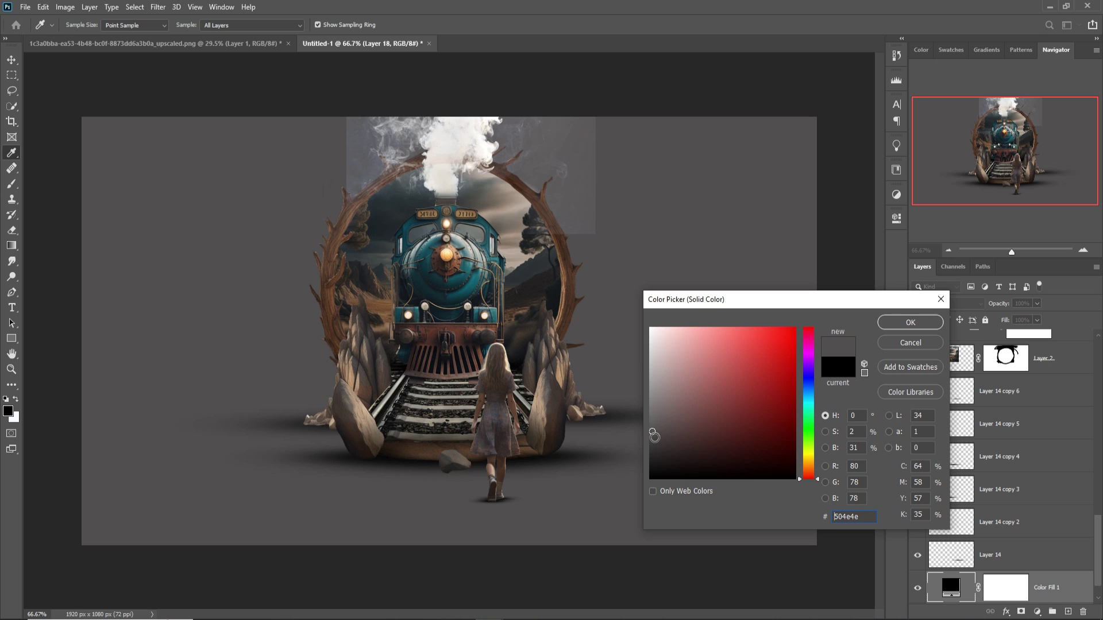
pyautogui.click(809, 401)
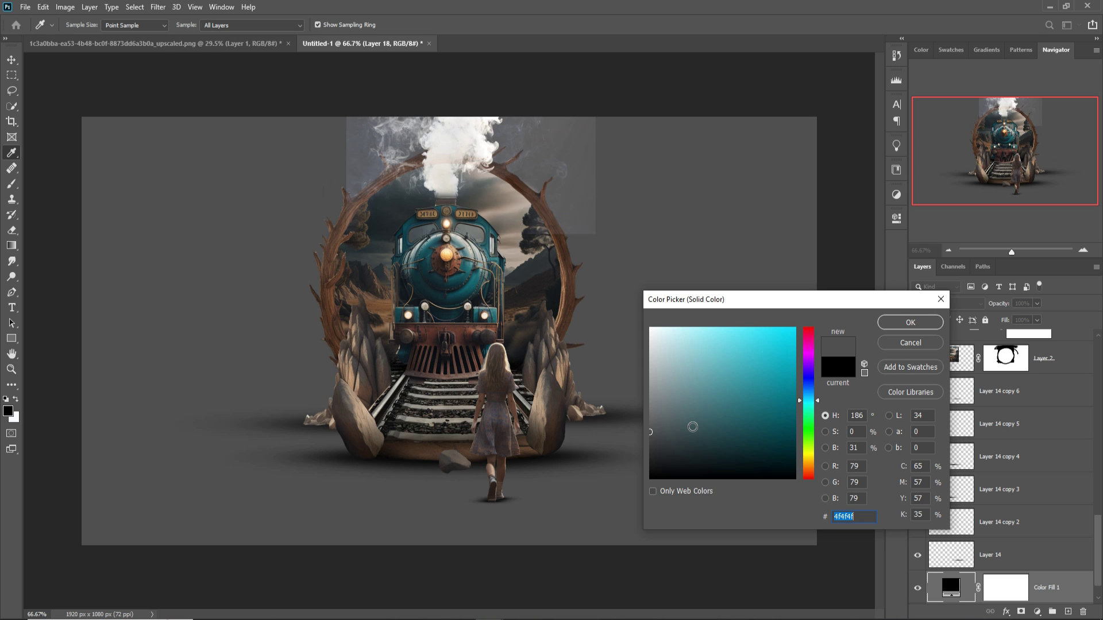
pyautogui.click(691, 426)
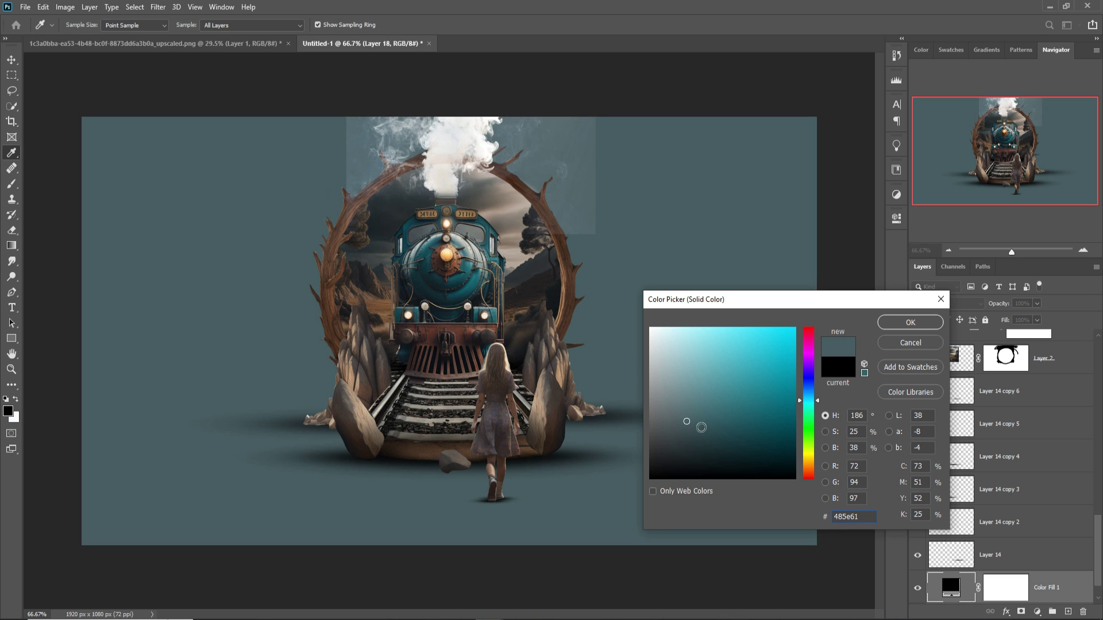
pyautogui.click(701, 420)
pyautogui.click(692, 391)
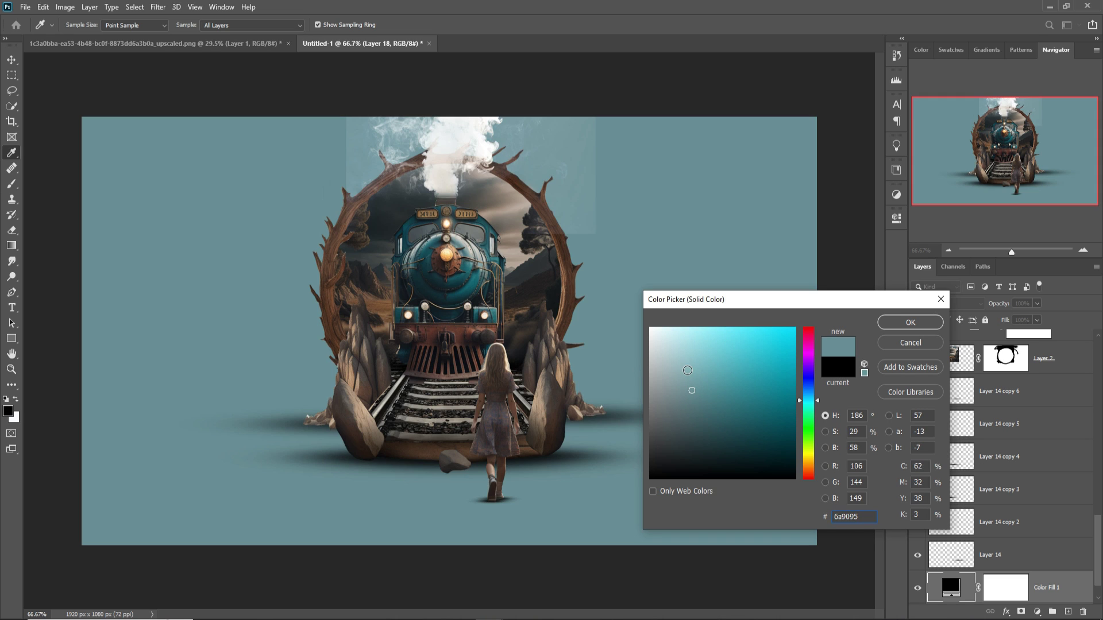
pyautogui.click(687, 369)
pyautogui.click(689, 393)
pyautogui.click(683, 383)
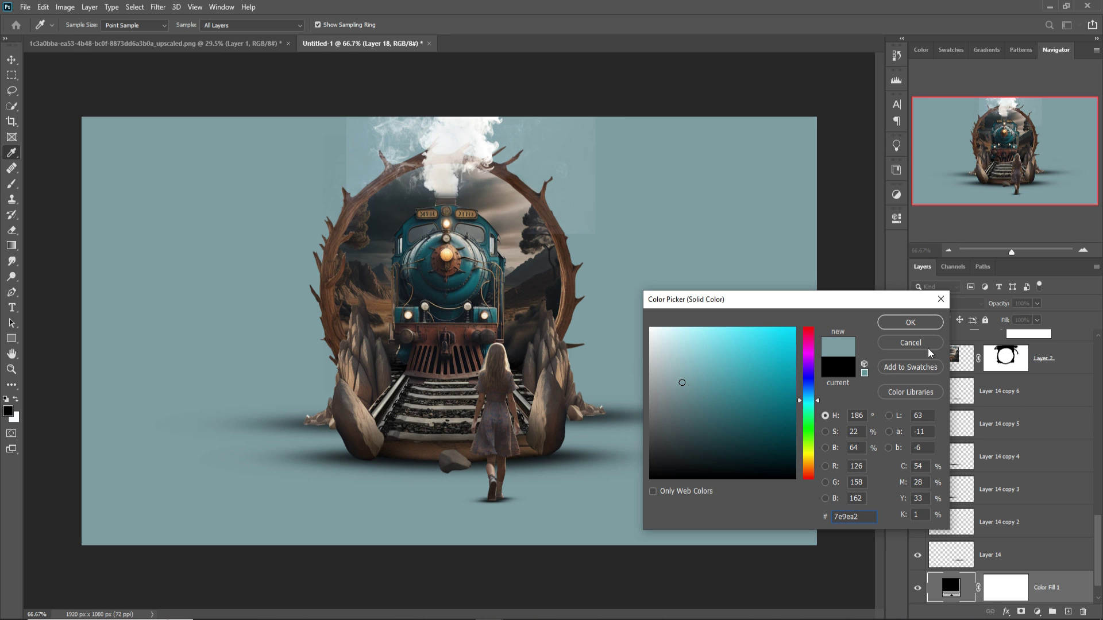
pyautogui.click(915, 323)
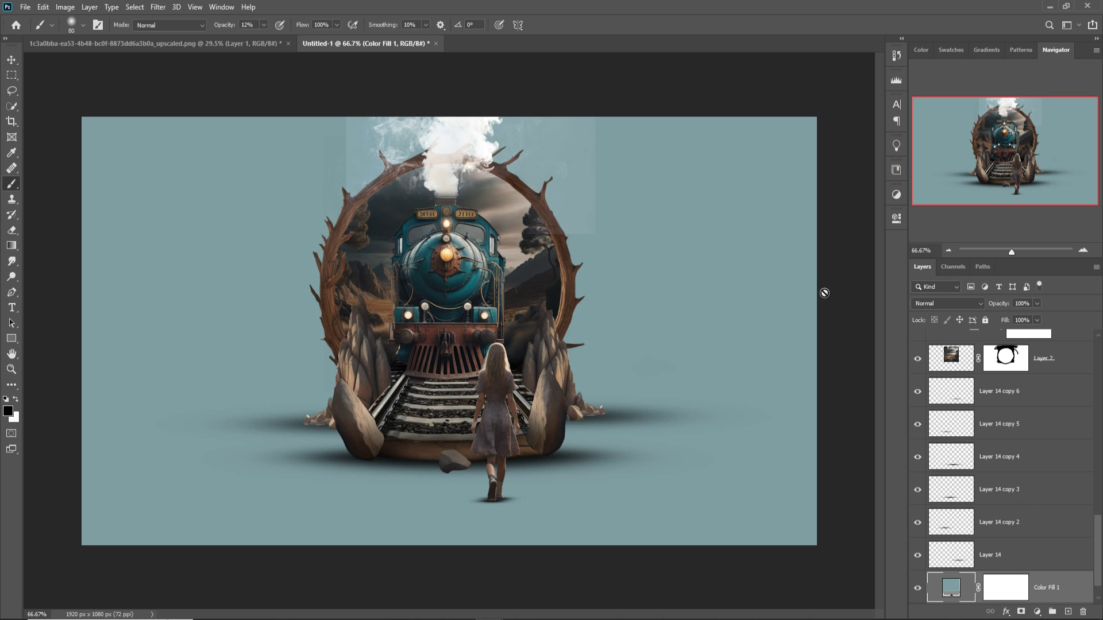
# Select the smoke layer and, with the brush enlarged to 125 px at 41% opacity, paint out its hard left edge in black.
pyautogui.click(11, 60)
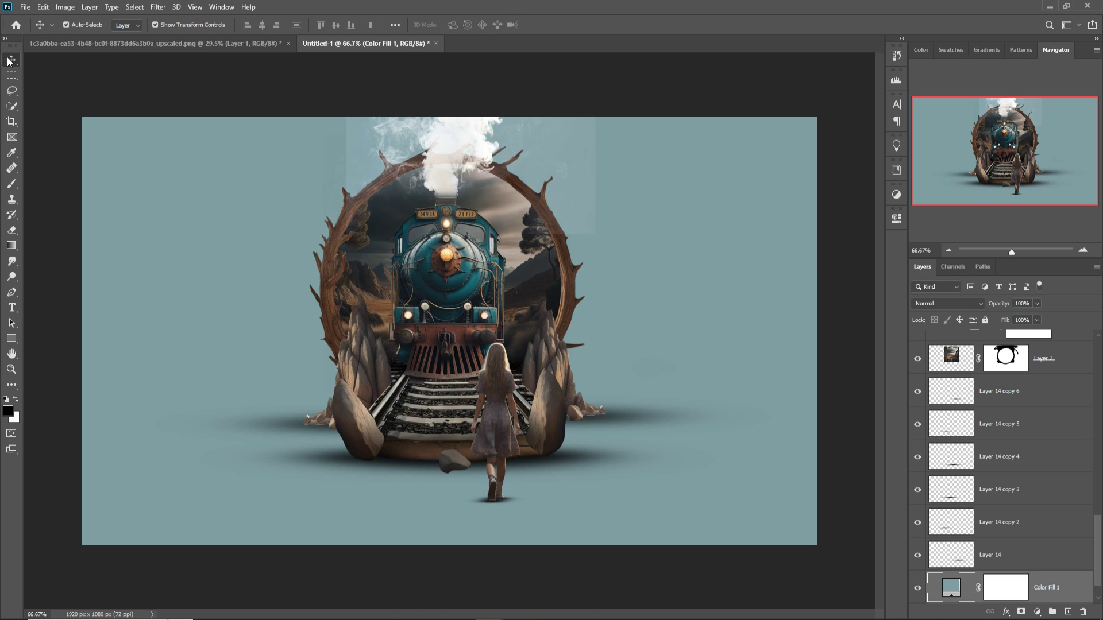
pyautogui.click(483, 148)
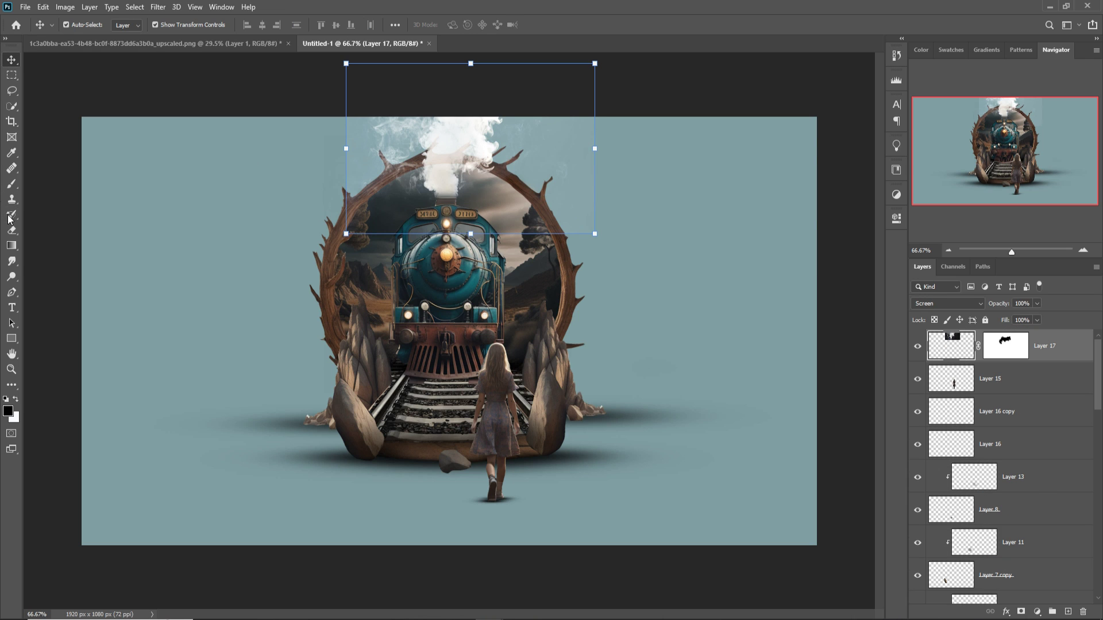
pyautogui.click(12, 184)
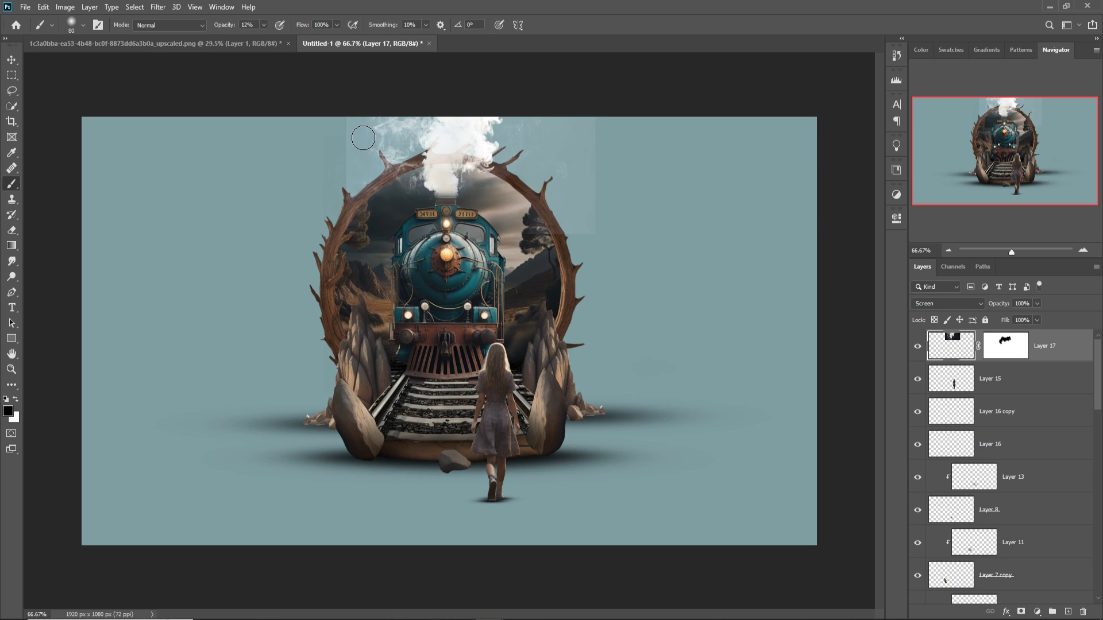
pyautogui.press(']')
pyautogui.press(']')
pyautogui.press(']')
pyautogui.click(264, 25)
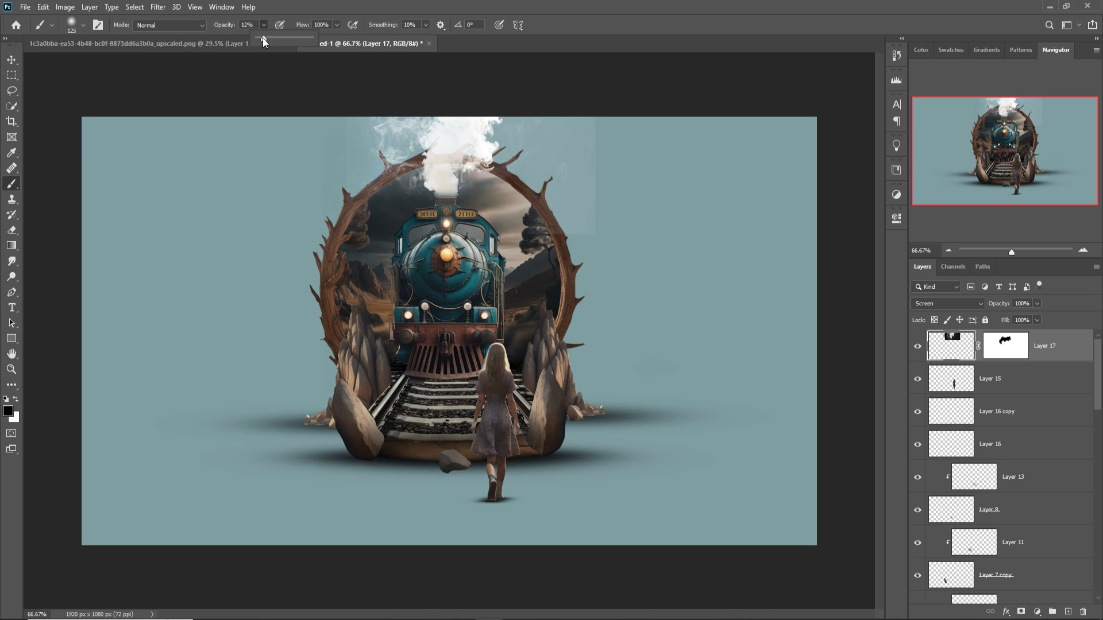
pyautogui.click(354, 144)
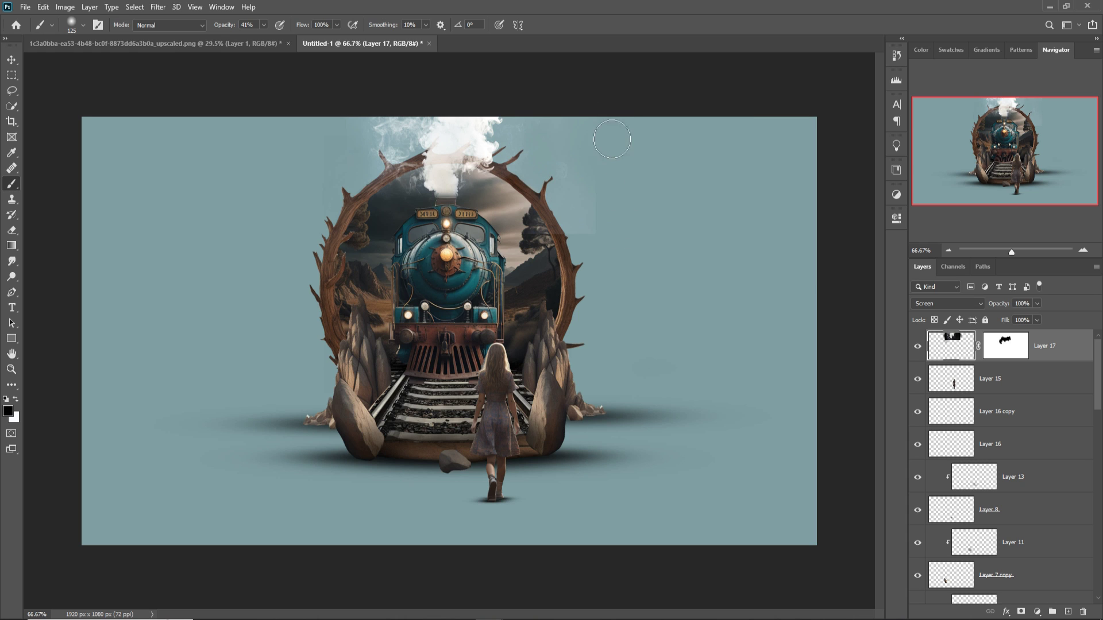
# Enlarge the brush to 250 px and paint over the smoke image's right side to remove its hard rectangular edge.
pyautogui.press(']')
pyautogui.press(']')
pyautogui.press(']')
pyautogui.press(']')
pyautogui.moveTo(635, 180); pyautogui.dragTo(635, 229)
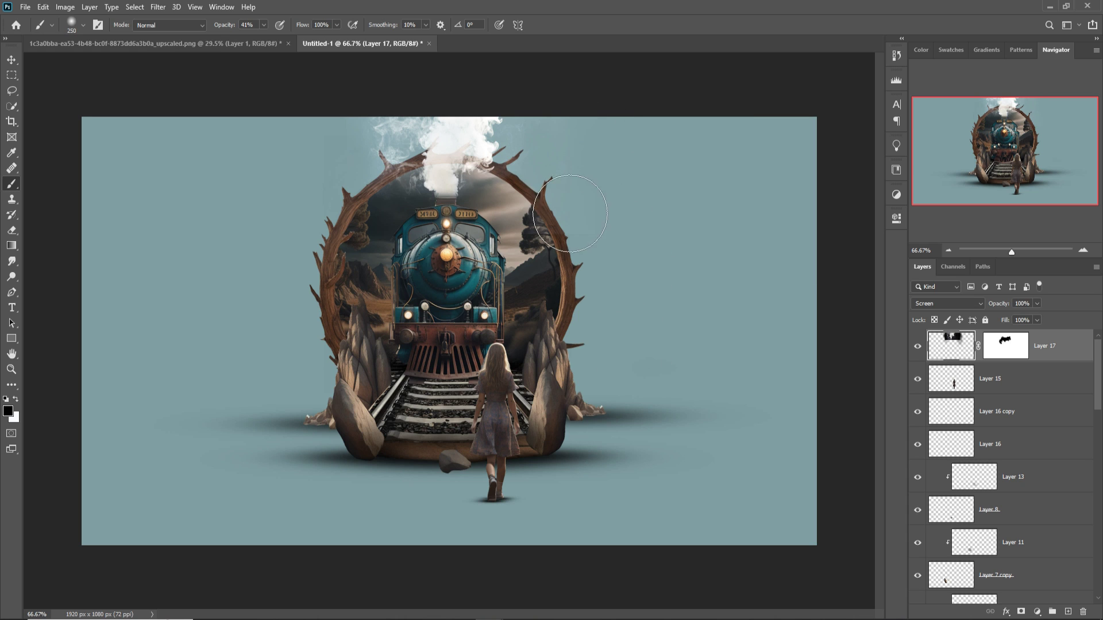
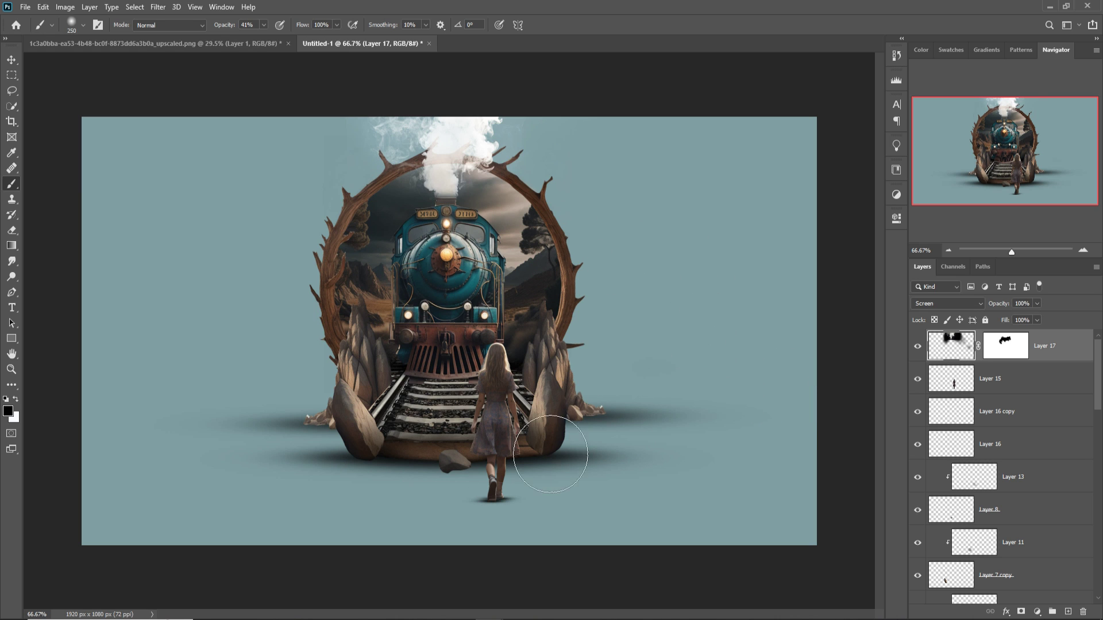
# Add an empty layer above Layer 14 copy and paint a soft black shadow under the locomotive's front with a 175 px brush.
pyautogui.scroll(-5, 1037, 475)
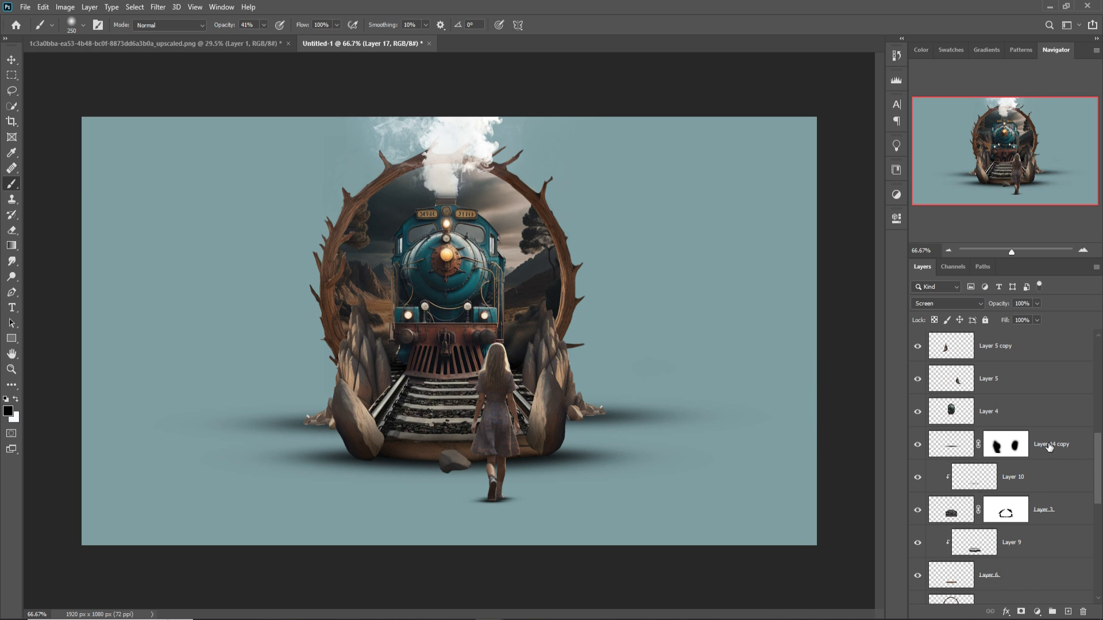
pyautogui.click(1058, 446)
pyautogui.click(1068, 611)
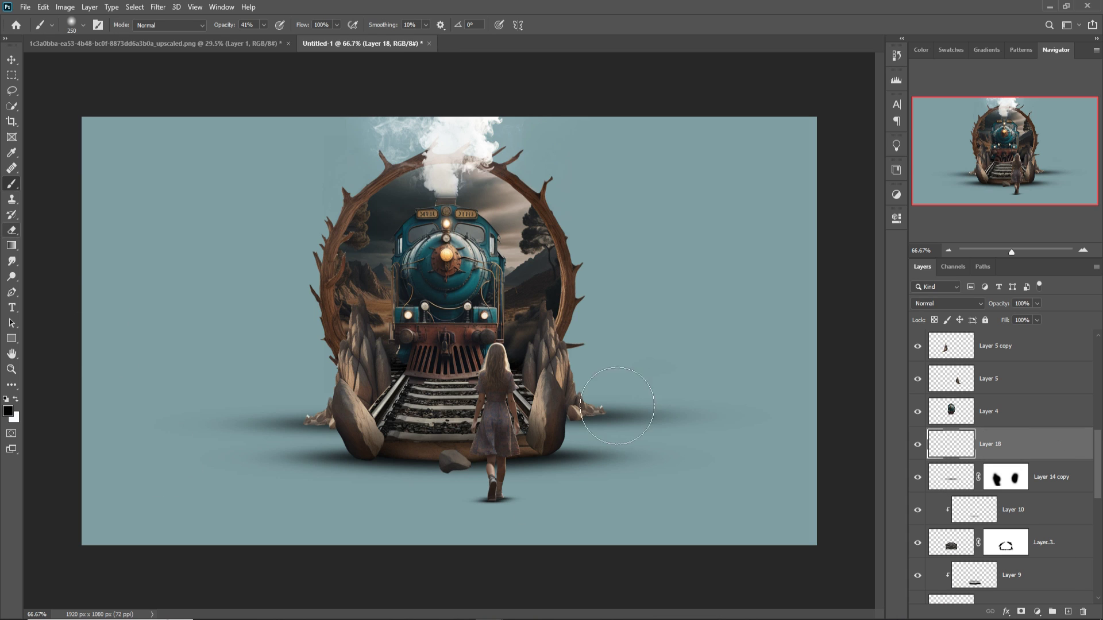
pyautogui.press('[')
pyautogui.press('[')
pyautogui.moveTo(468, 391)
pyautogui.mouseDown()
pyautogui.moveTo(436, 391)
pyautogui.moveTo(517, 403)
pyautogui.moveTo(511, 390)
pyautogui.moveTo(512, 402)
pyautogui.mouseUp()
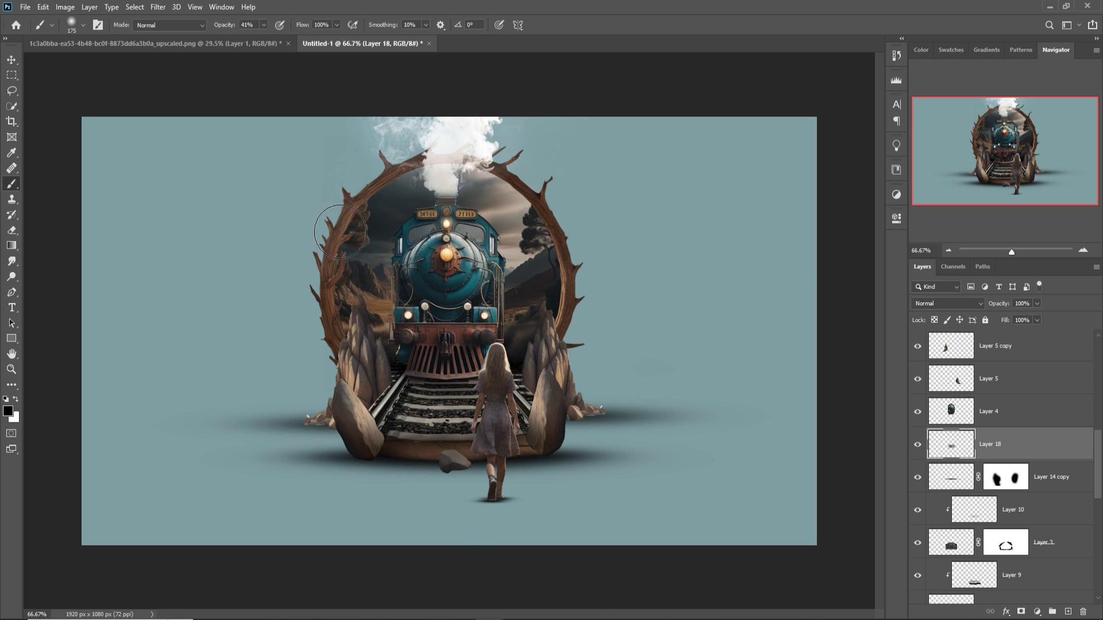
# Copy the seagulls from the birds image into the train composite, scale them to about 75% and place them at the ring's upper right edge.
pyautogui.press('v')
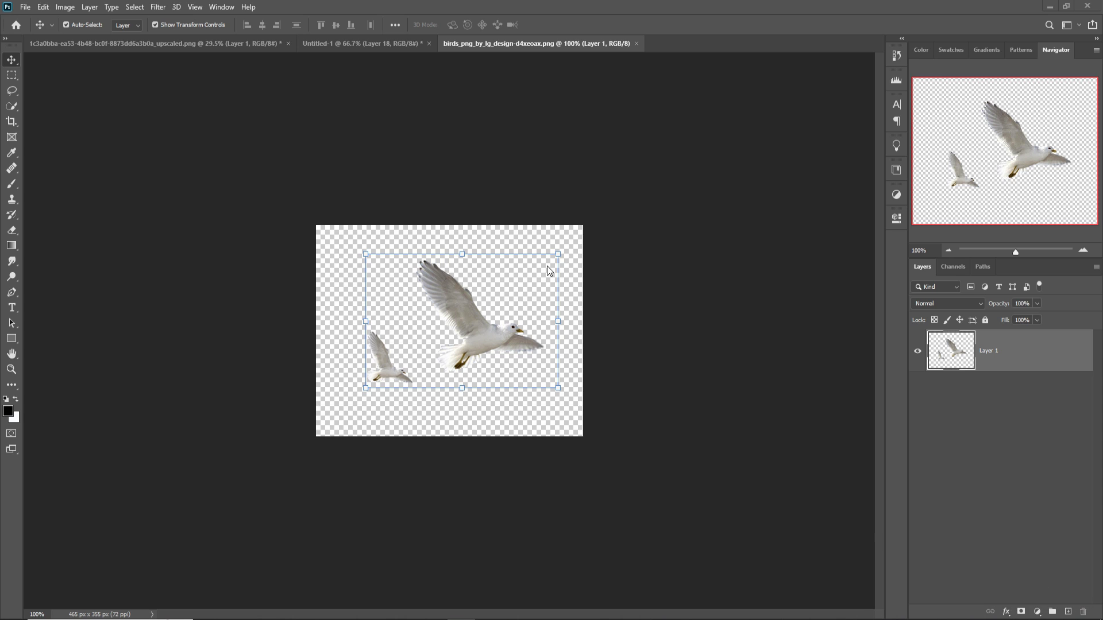
pyautogui.moveTo(521, 47); pyautogui.dragTo(821, 124)
pyautogui.moveTo(830, 211); pyautogui.dragTo(583, 192)
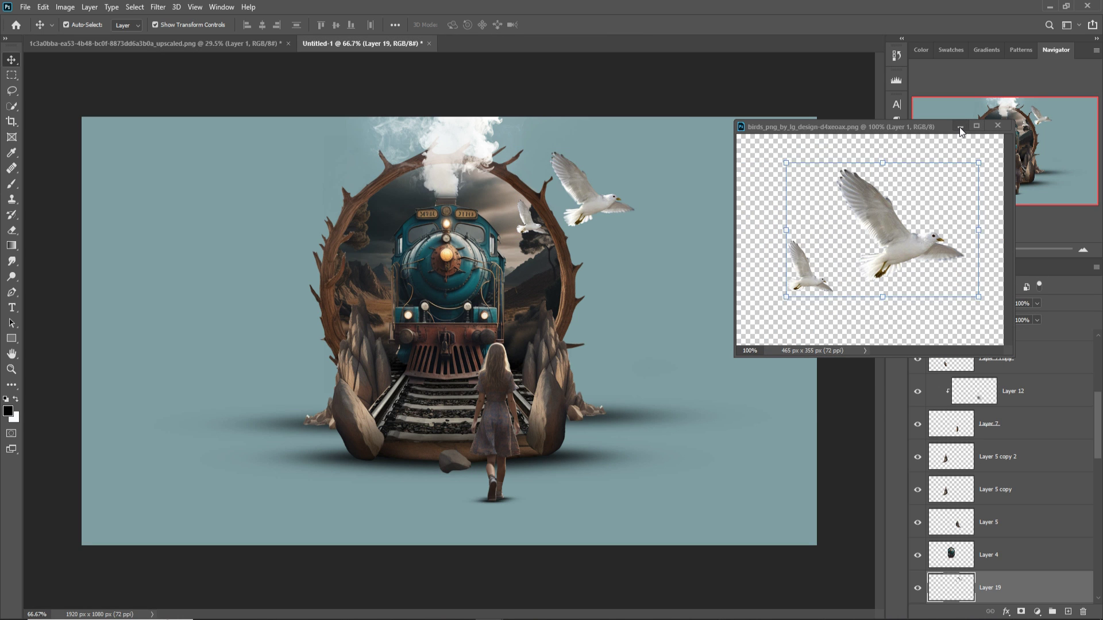
pyautogui.click(960, 126)
pyautogui.moveTo(649, 149); pyautogui.dragTo(591, 193)
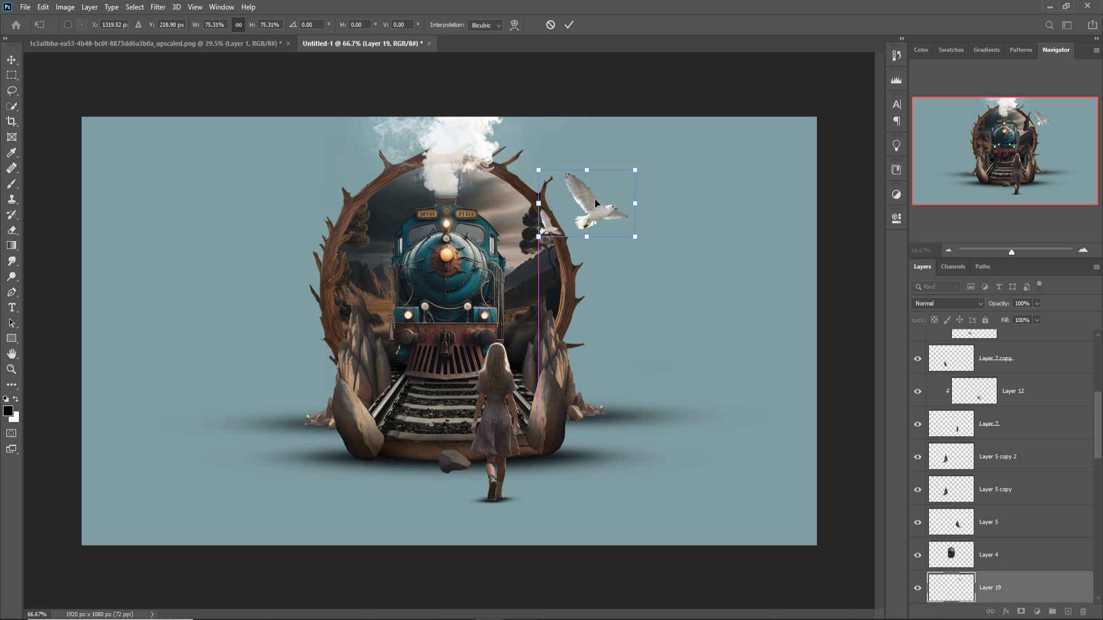
pyautogui.click(569, 24)
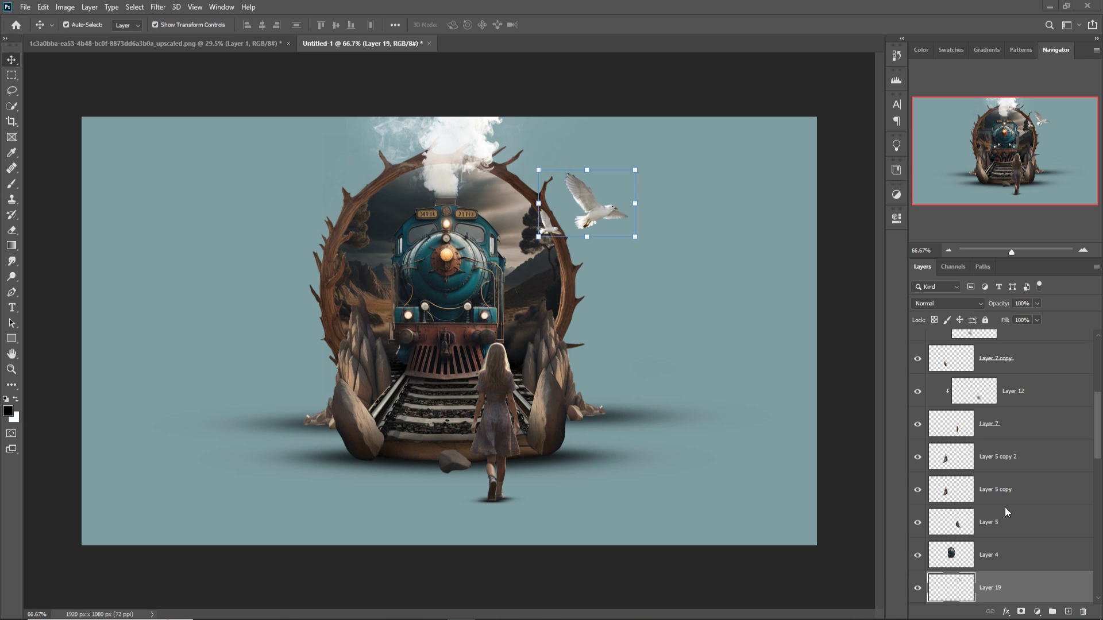
# Add a new layer clipped to Layer 5 copy and shade the base of the left rocks in black at 41% brush opacity.
pyautogui.click(965, 492)
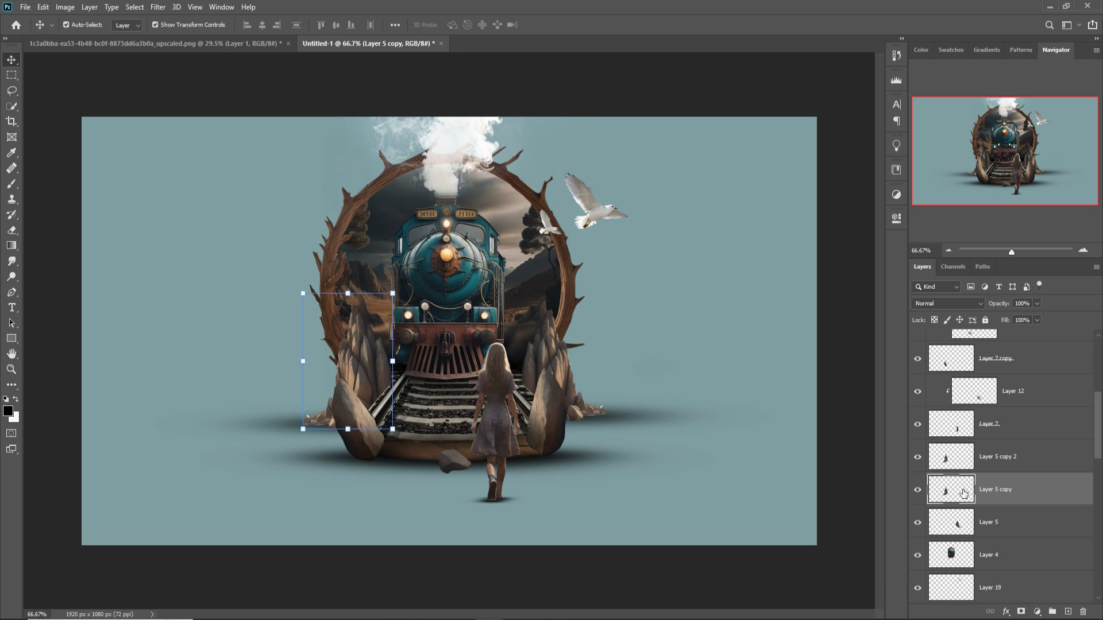
pyautogui.click(1068, 612)
pyautogui.rightClick(1042, 498)
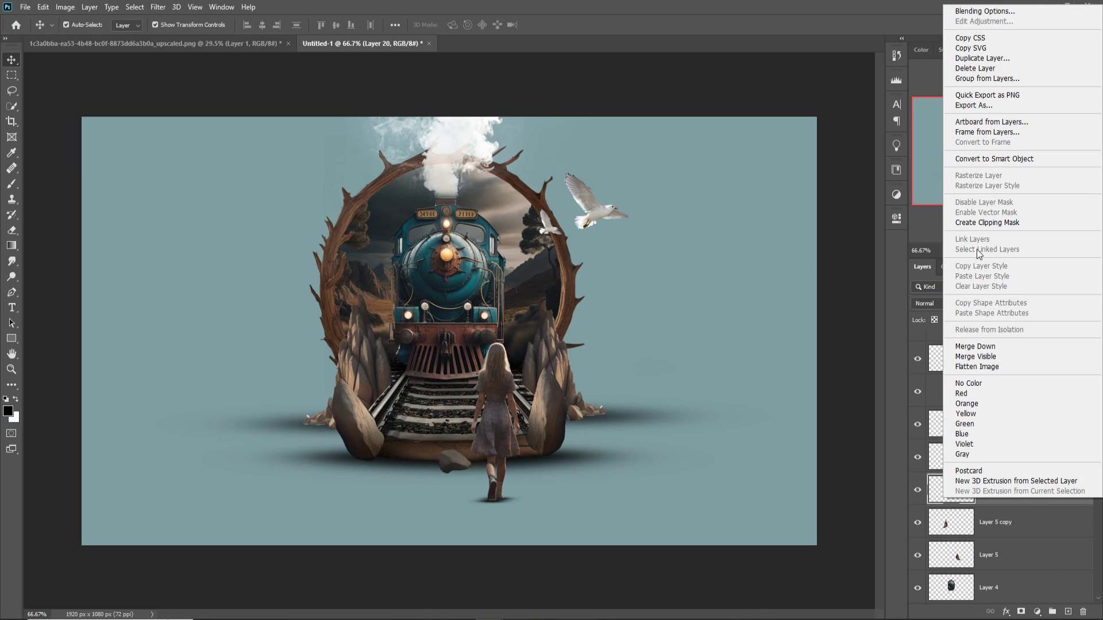
pyautogui.click(980, 223)
pyautogui.click(12, 184)
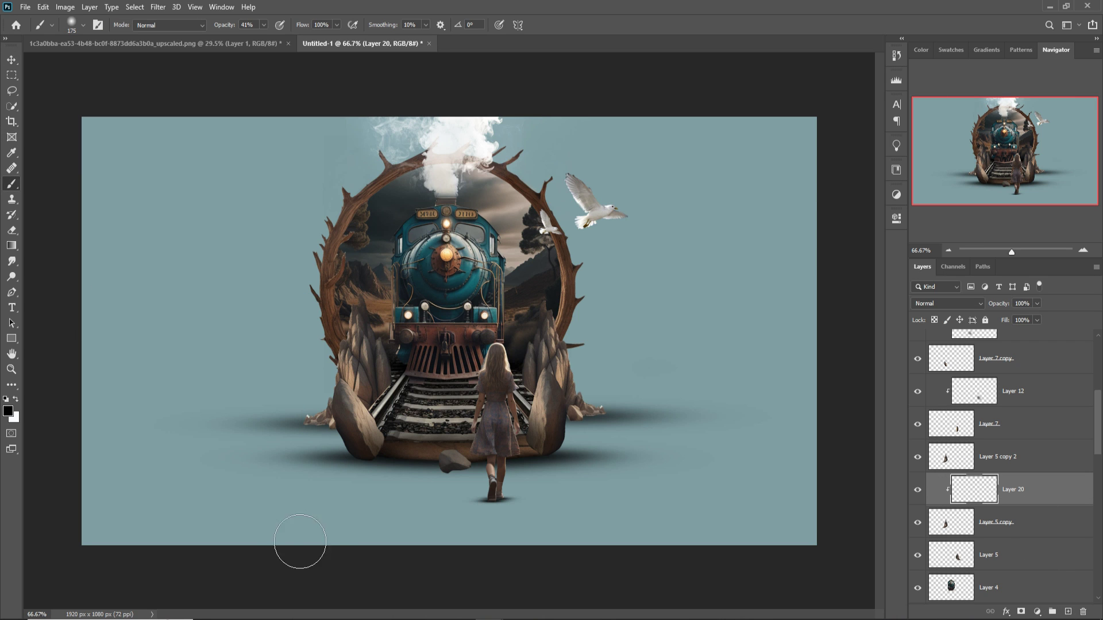
pyautogui.moveTo(343, 466)
pyautogui.mouseDown()
pyautogui.moveTo(362, 470)
pyautogui.moveTo(347, 466)
pyautogui.mouseUp()
pyautogui.click(264, 25)
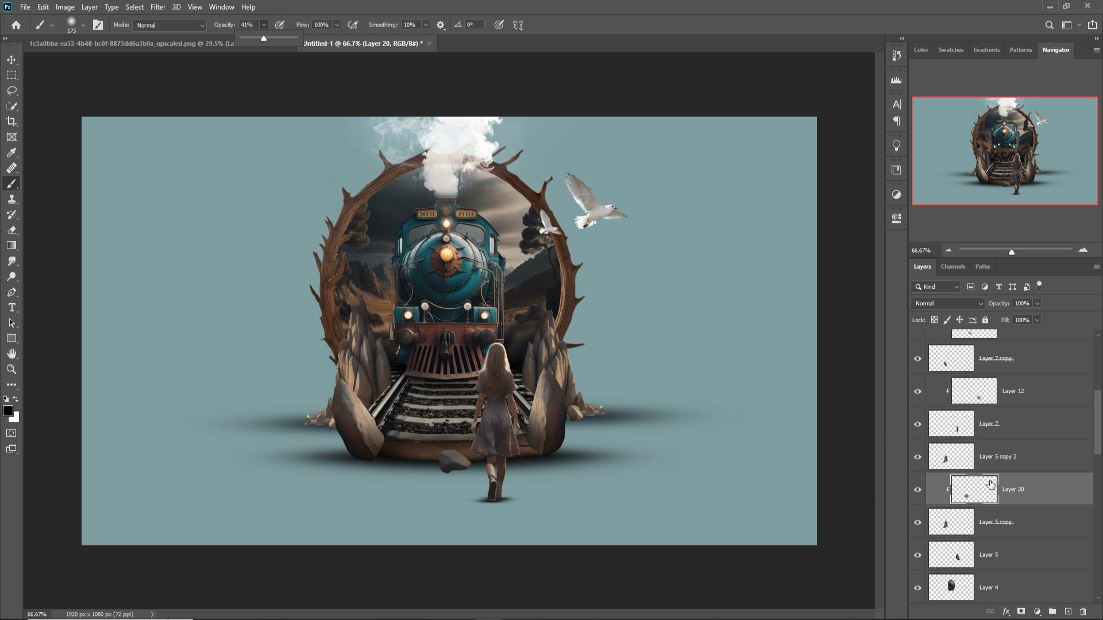
pyautogui.moveTo(331, 455); pyautogui.dragTo(355, 452)
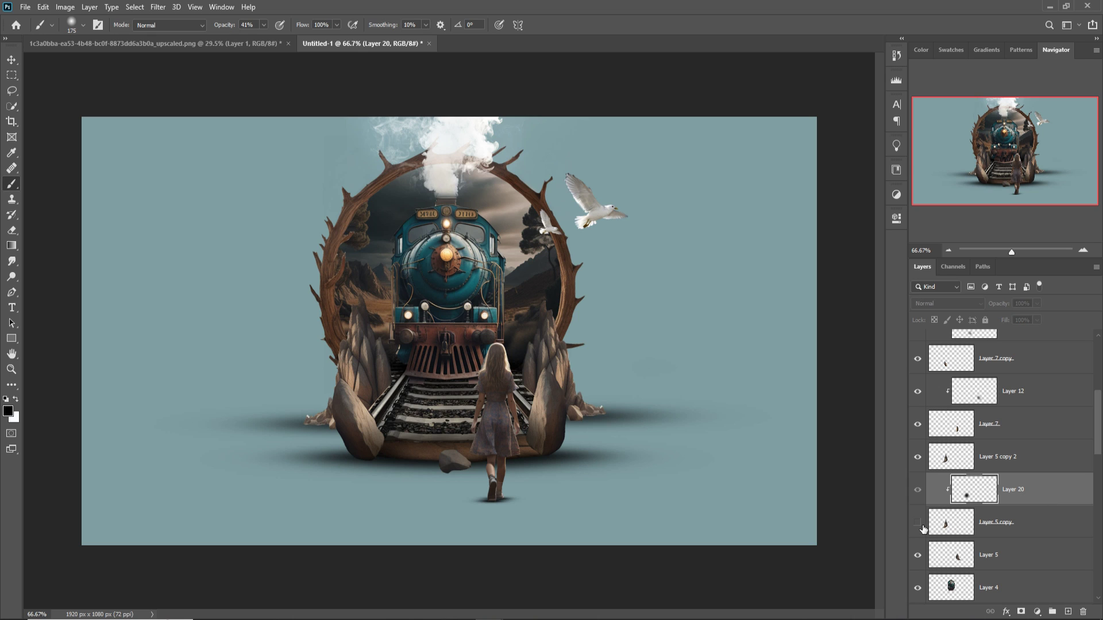
# Brush black near the right rocks' base on the clipped shading layer, merge it into Layer 5 copy, and show that layer.
pyautogui.scroll(2, 1001, 453)
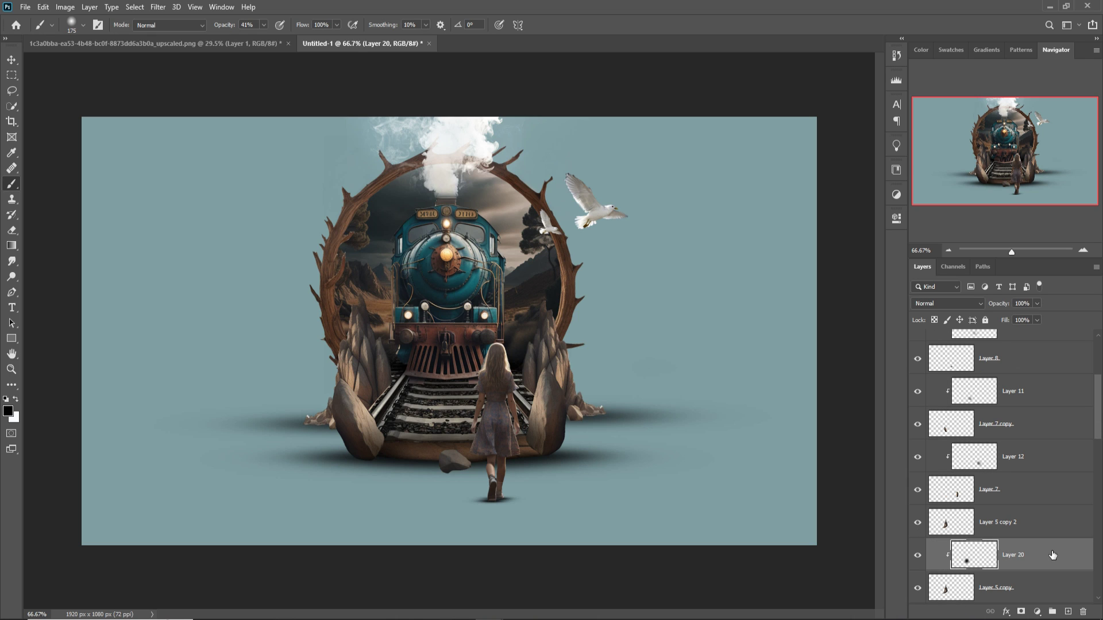
pyautogui.moveTo(657, 435)
pyautogui.mouseDown()
pyautogui.moveTo(614, 435)
pyautogui.moveTo(615, 452)
pyautogui.moveTo(614, 442)
pyautogui.mouseUp()
pyautogui.scroll(-1, 1043, 523)
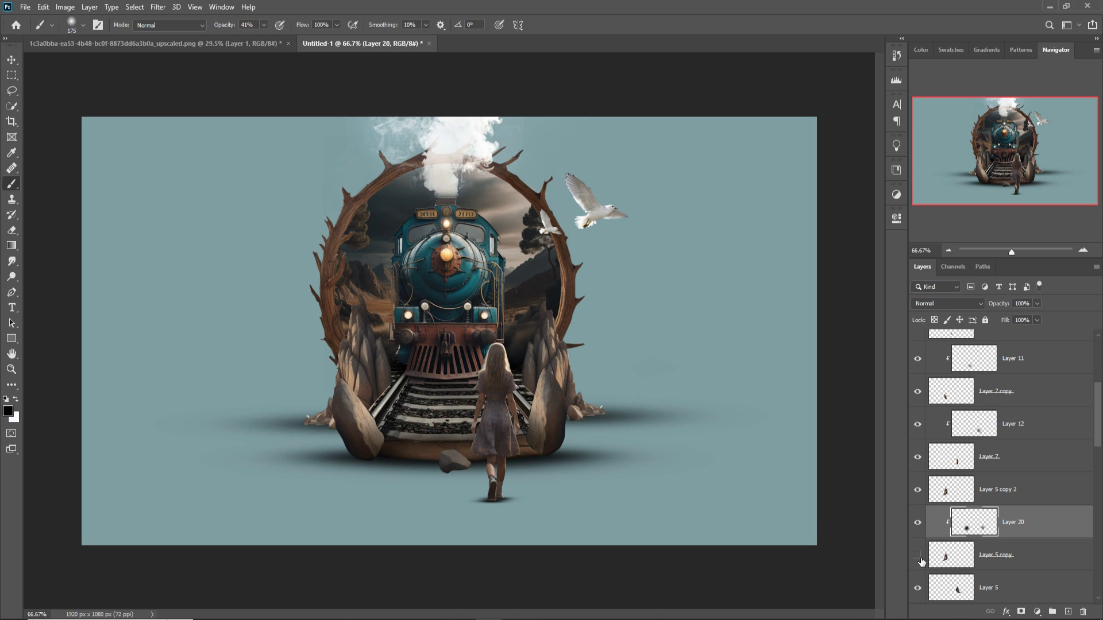
pyautogui.click(961, 560)
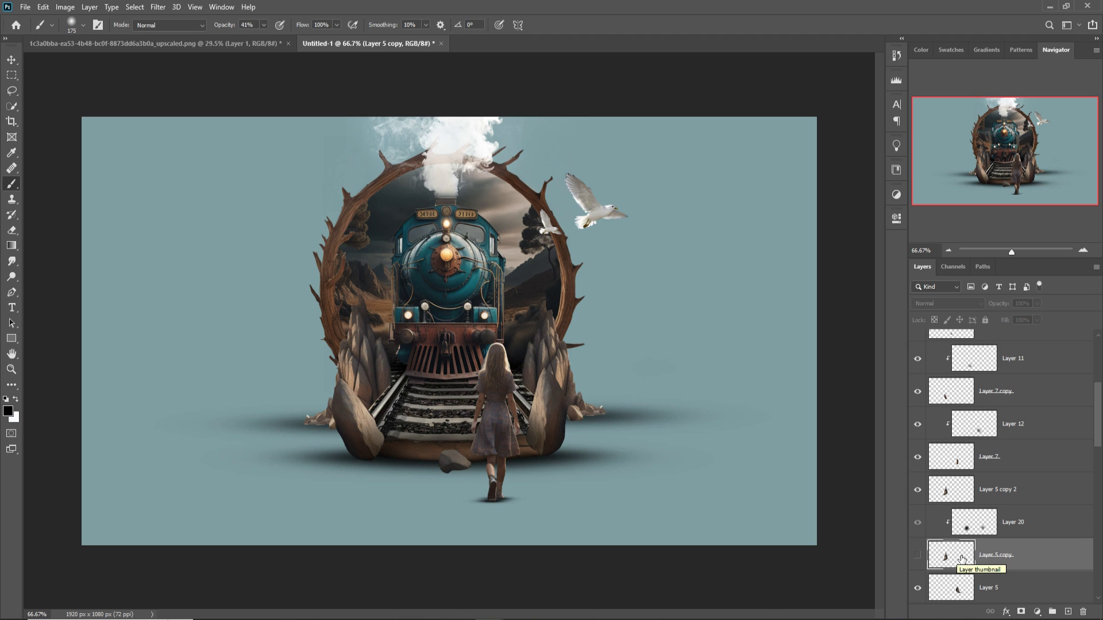
pyautogui.hotkey('ctrl', 'e')
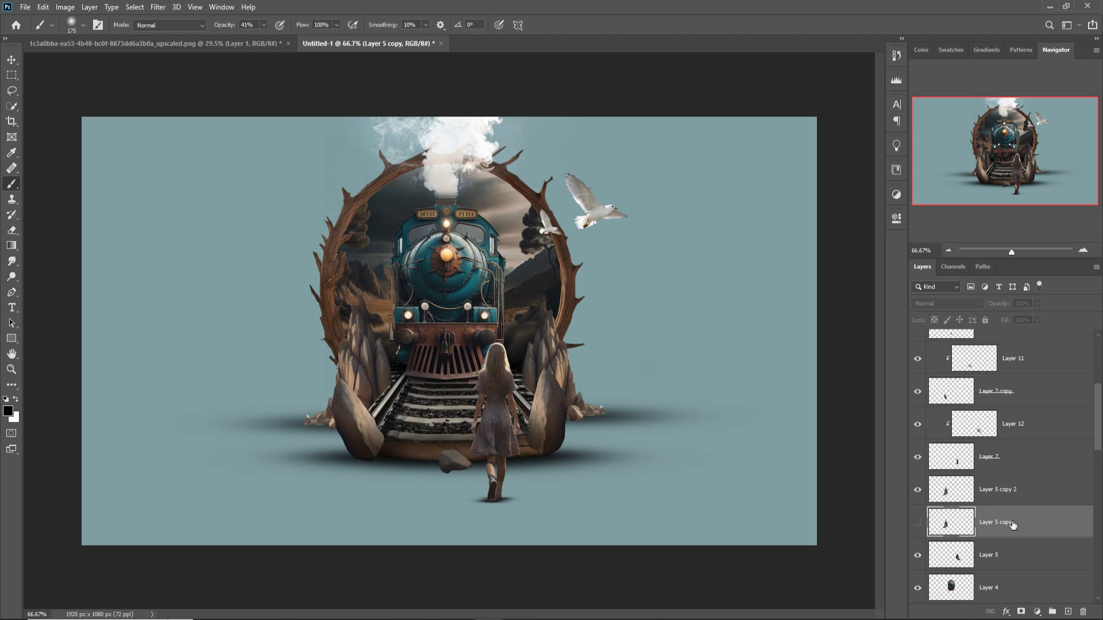
pyautogui.click(917, 522)
# Create a new layer clipped to Layer 5 copy 2 and brush soft black shading along the foot of the left rocks.
pyautogui.scroll(5, 1005, 526)
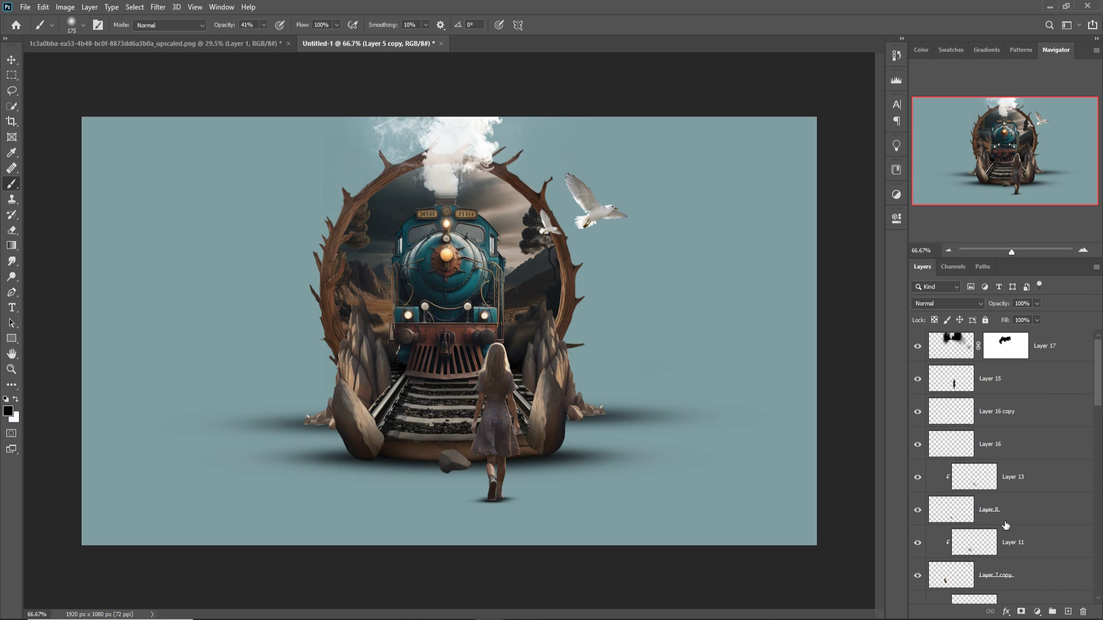
pyautogui.scroll(-4, 1006, 526)
pyautogui.click(957, 540)
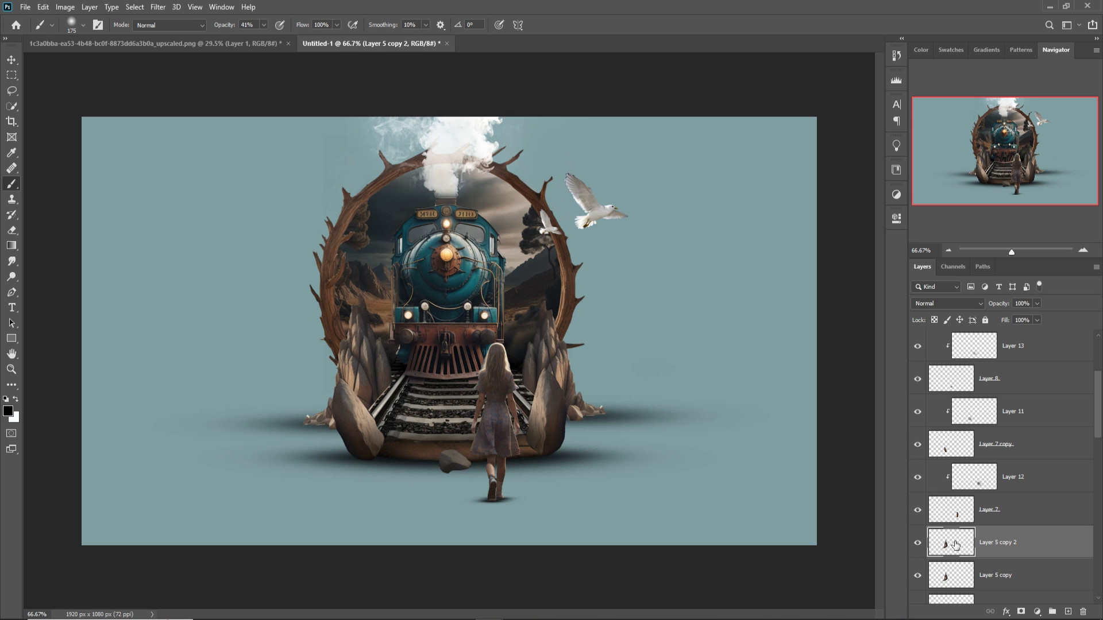
pyautogui.click(10, 61)
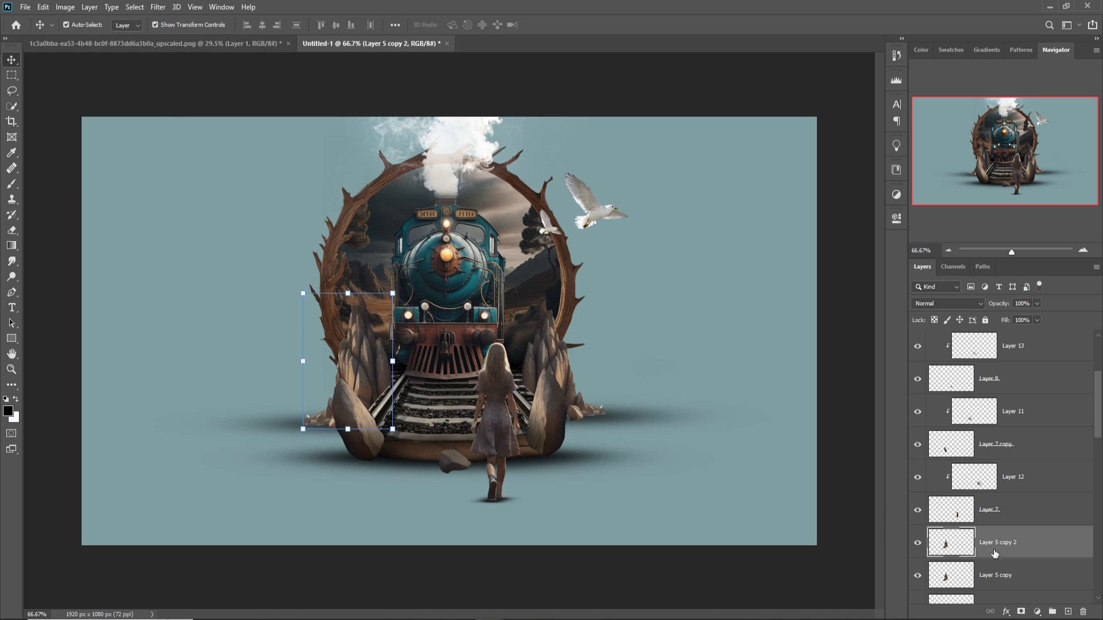
pyautogui.click(1069, 612)
pyautogui.rightClick(1043, 543)
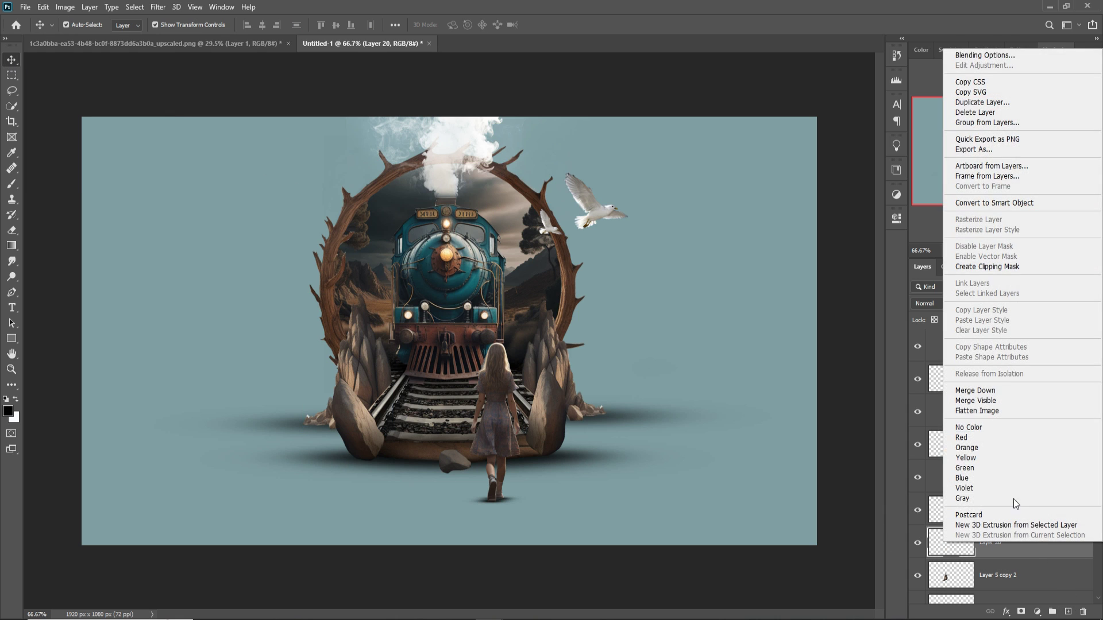
pyautogui.click(984, 266)
pyautogui.click(16, 186)
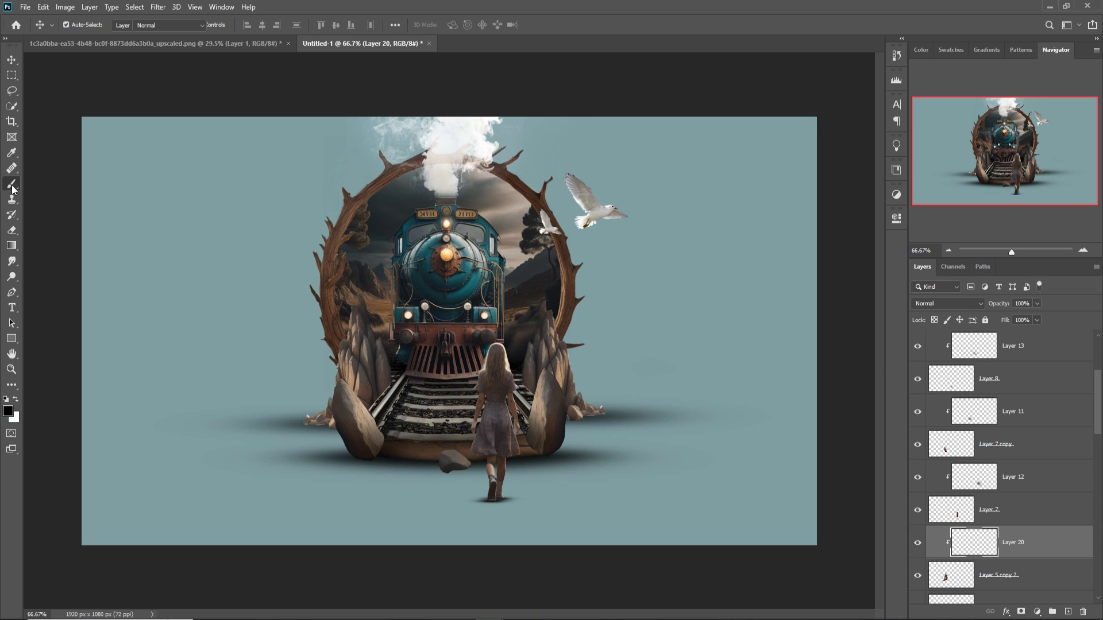
pyautogui.moveTo(372, 464)
pyautogui.mouseDown()
pyautogui.moveTo(316, 465)
pyautogui.moveTo(345, 487)
pyautogui.moveTo(376, 473)
pyautogui.mouseUp()
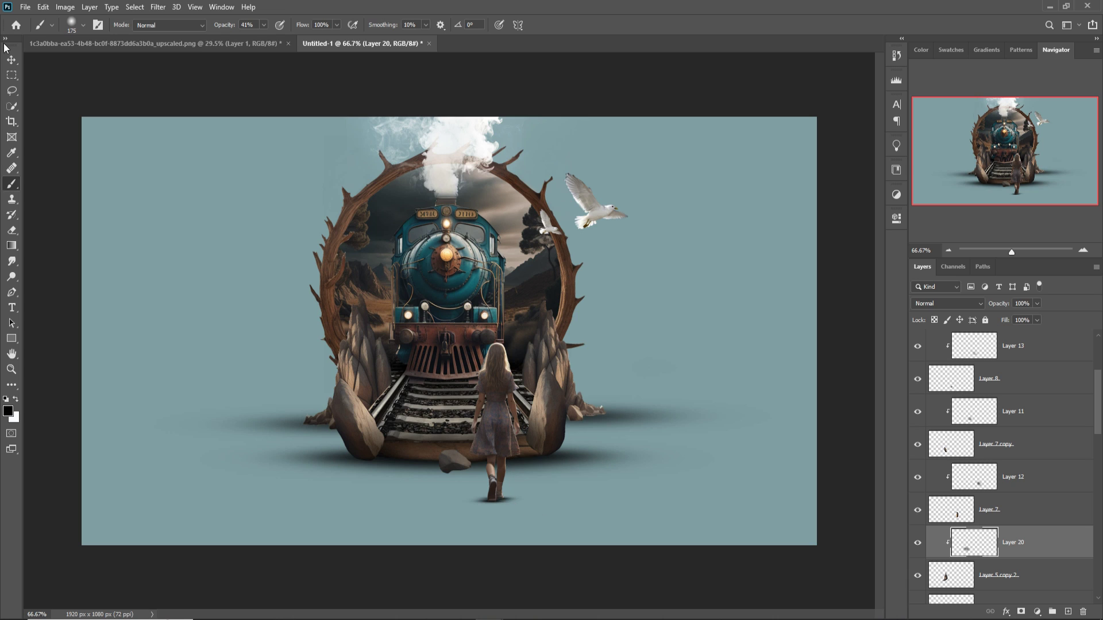
# Identify the layers of the side rocks and hide the duplicate left rock layer, Layer 5 copy.
pyautogui.click(11, 60)
pyautogui.click(589, 377)
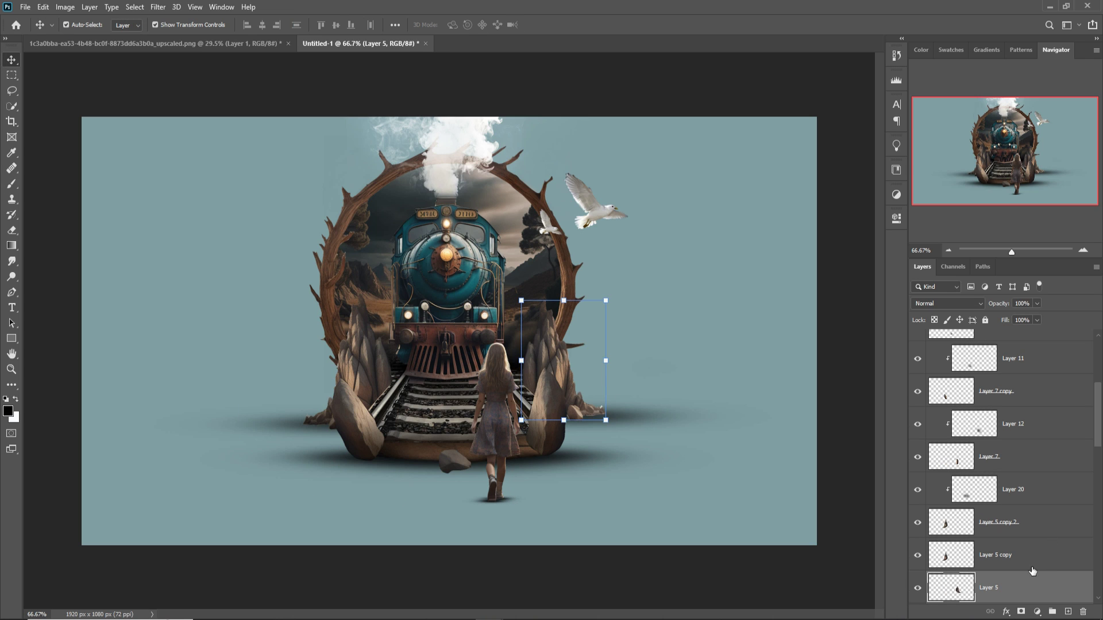
pyautogui.click(968, 557)
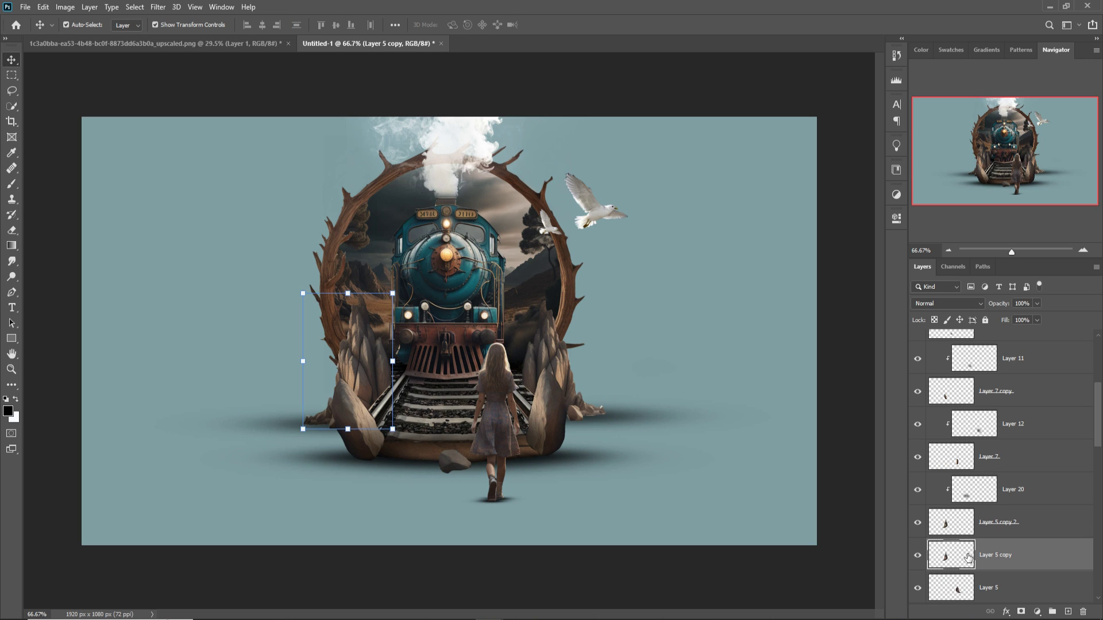
pyautogui.click(918, 555)
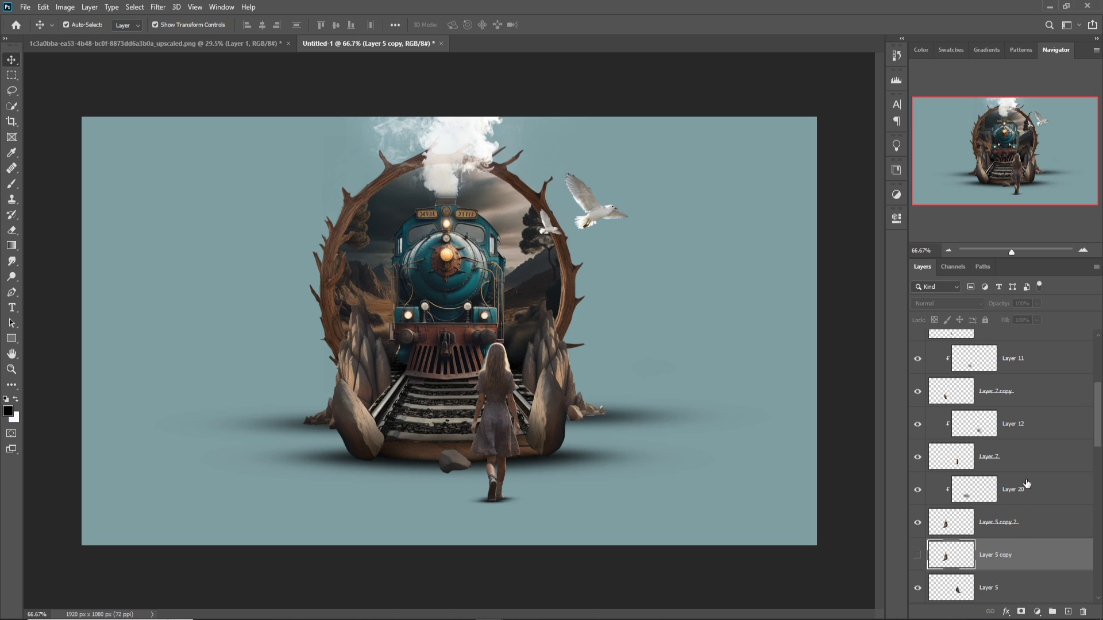
# Add a new layer clipped to Layer 5 and paint soft black shading over the base of the right rocks.
pyautogui.scroll(-2, 1043, 542)
pyautogui.click(1030, 529)
pyautogui.click(1068, 611)
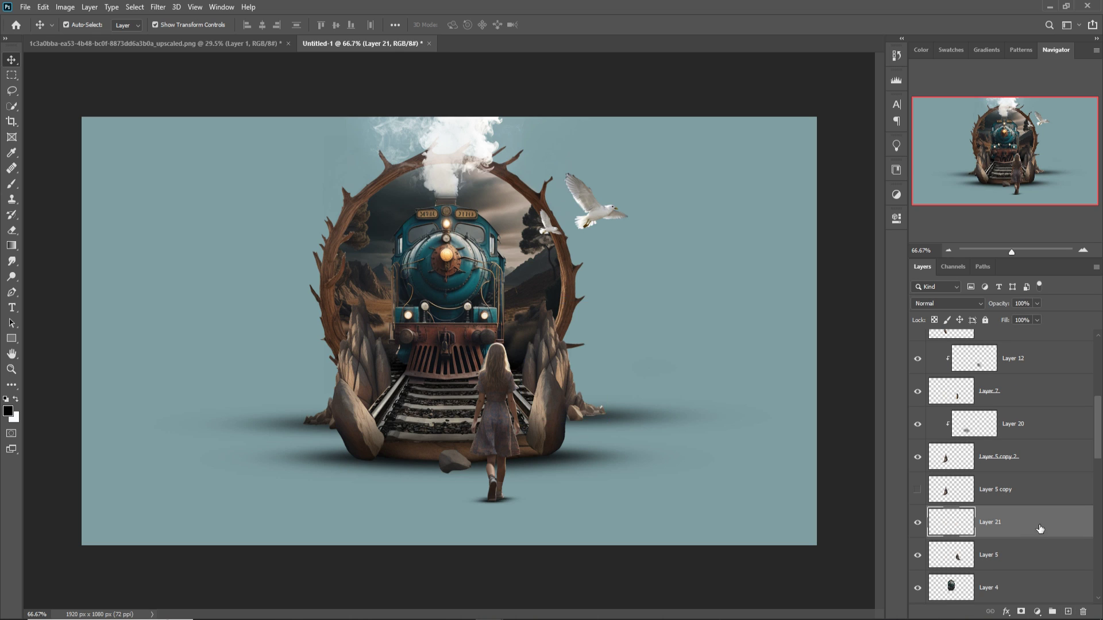
pyautogui.rightClick(1006, 520)
pyautogui.click(984, 242)
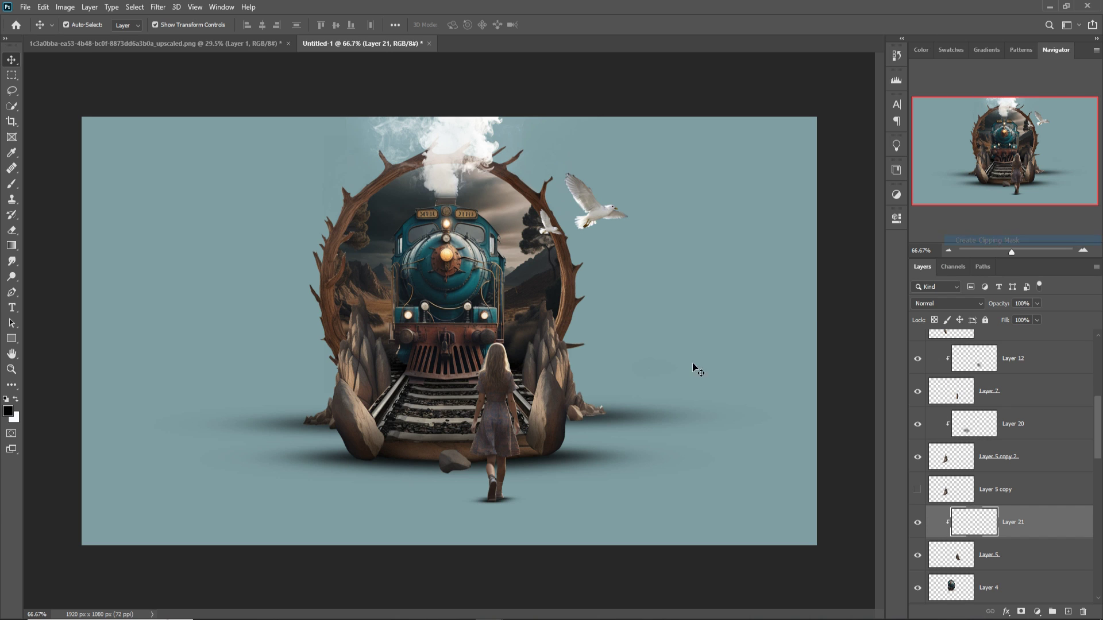
pyautogui.click(12, 184)
pyautogui.moveTo(616, 512)
pyautogui.mouseDown()
pyautogui.moveTo(613, 455)
pyautogui.moveTo(687, 453)
pyautogui.moveTo(594, 464)
pyautogui.moveTo(615, 502)
pyautogui.mouseUp()
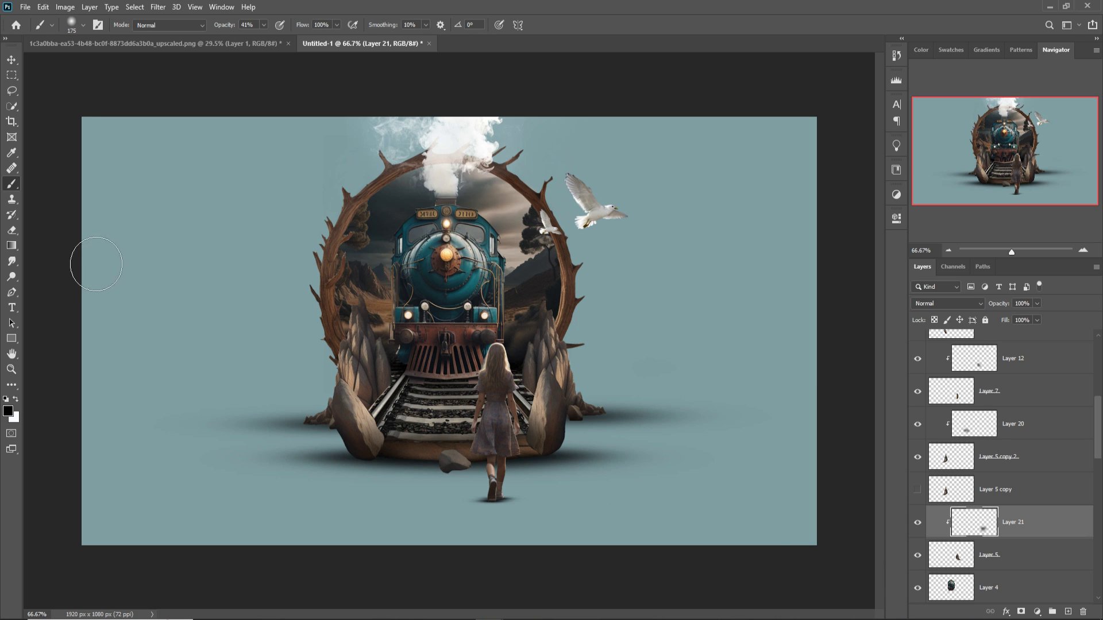
# Smudge the left edge of the girl's hair on Layer 15 with a small brush at 72% strength to soften the cutout.
pyautogui.click(11, 60)
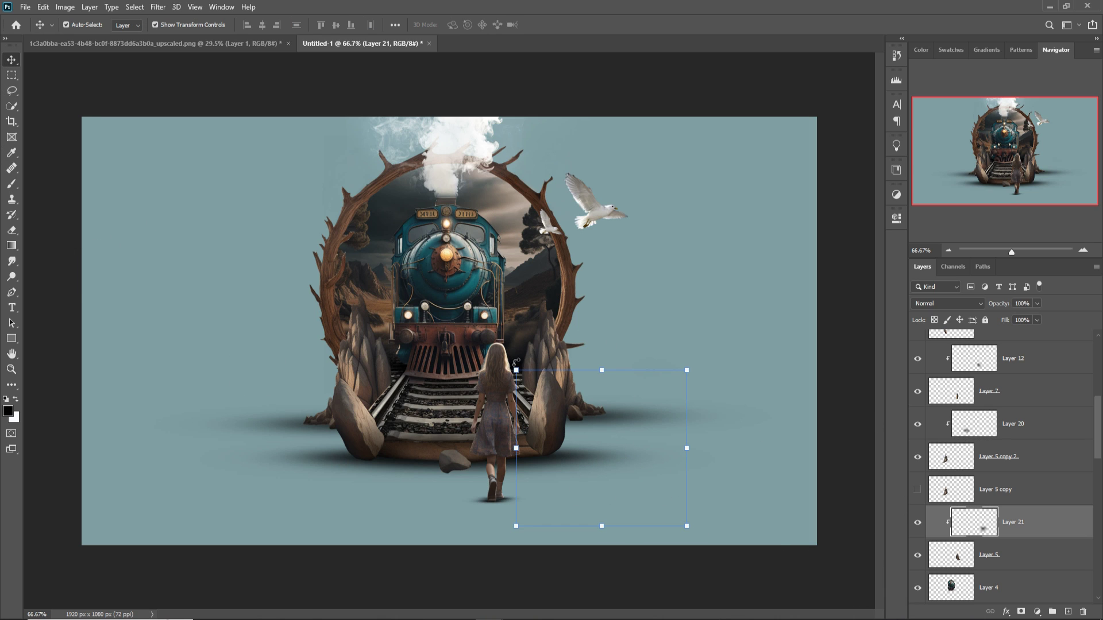
pyautogui.click(494, 362)
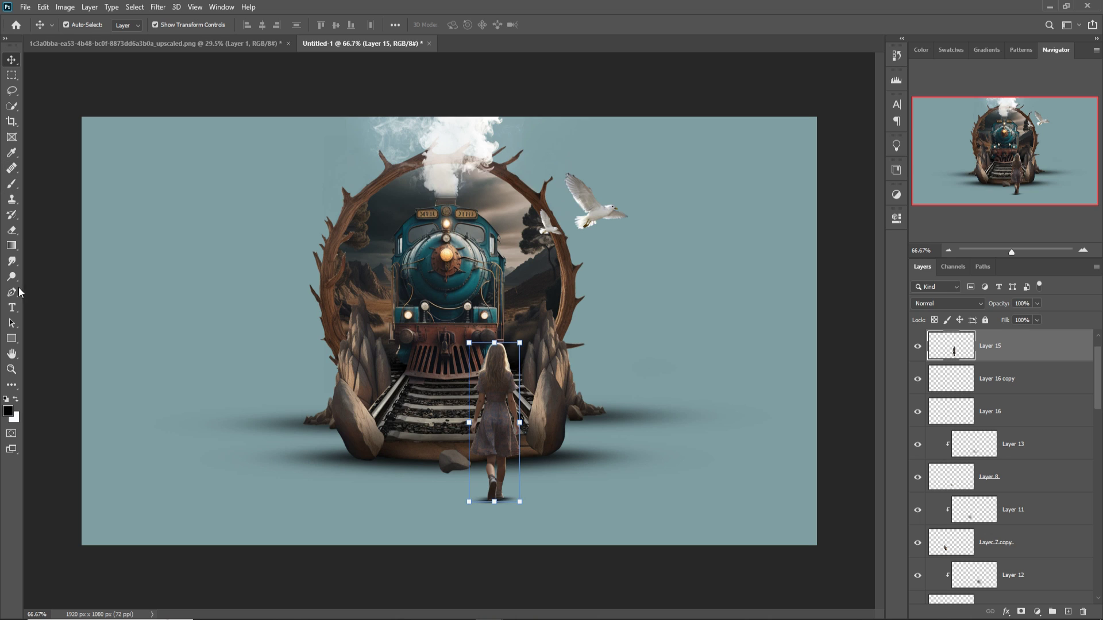
pyautogui.click(12, 262)
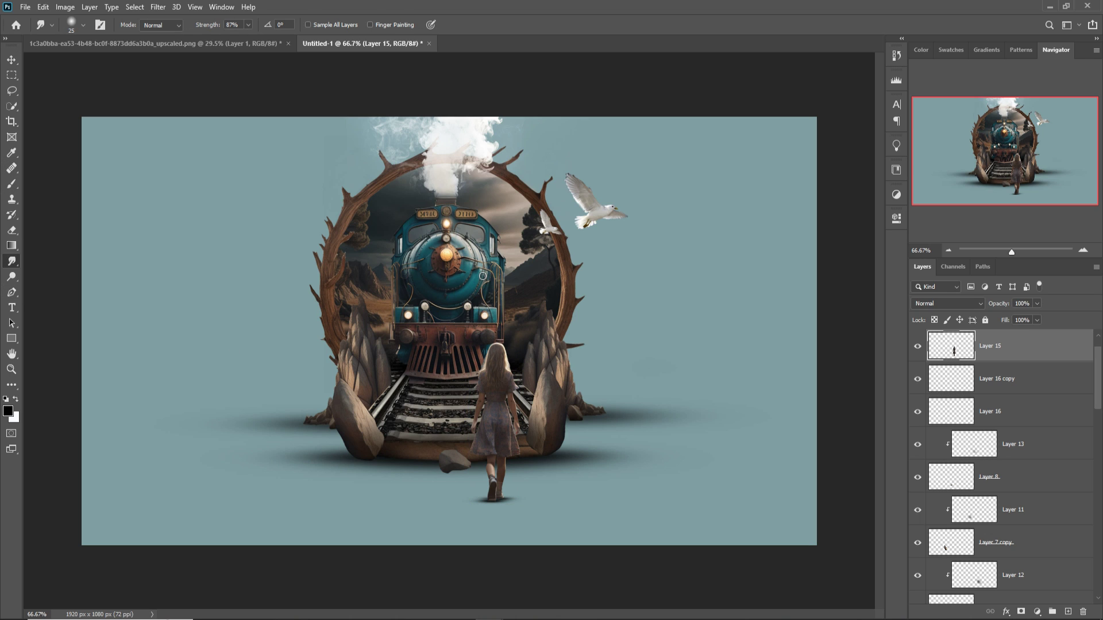
pyautogui.scroll(-1, 483, 274)
pyautogui.scroll(5, 483, 274)
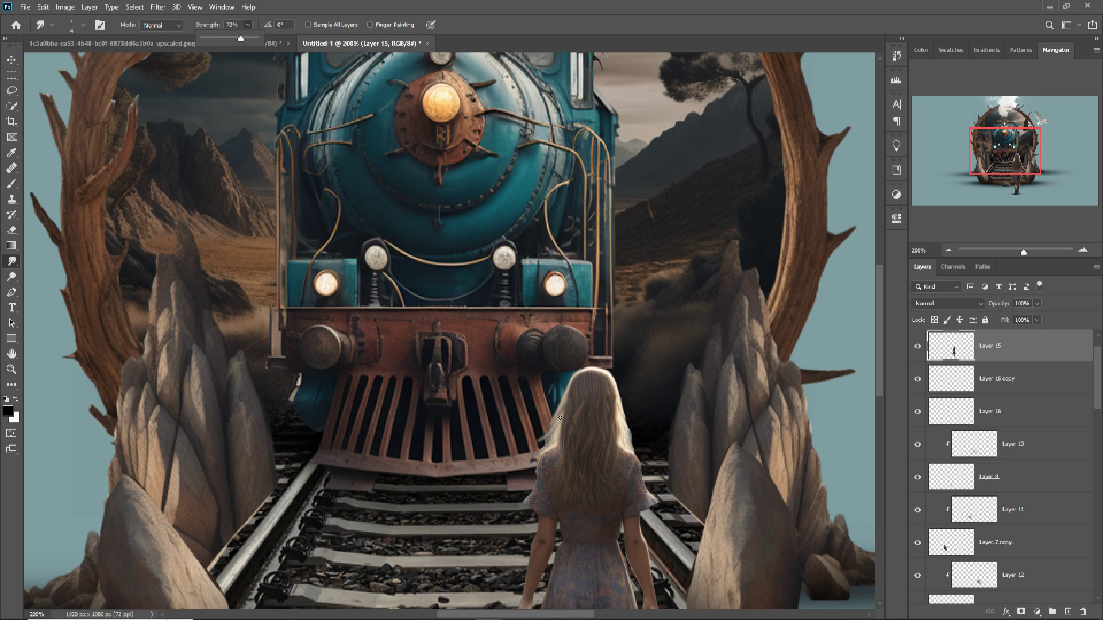
pyautogui.click(560, 417)
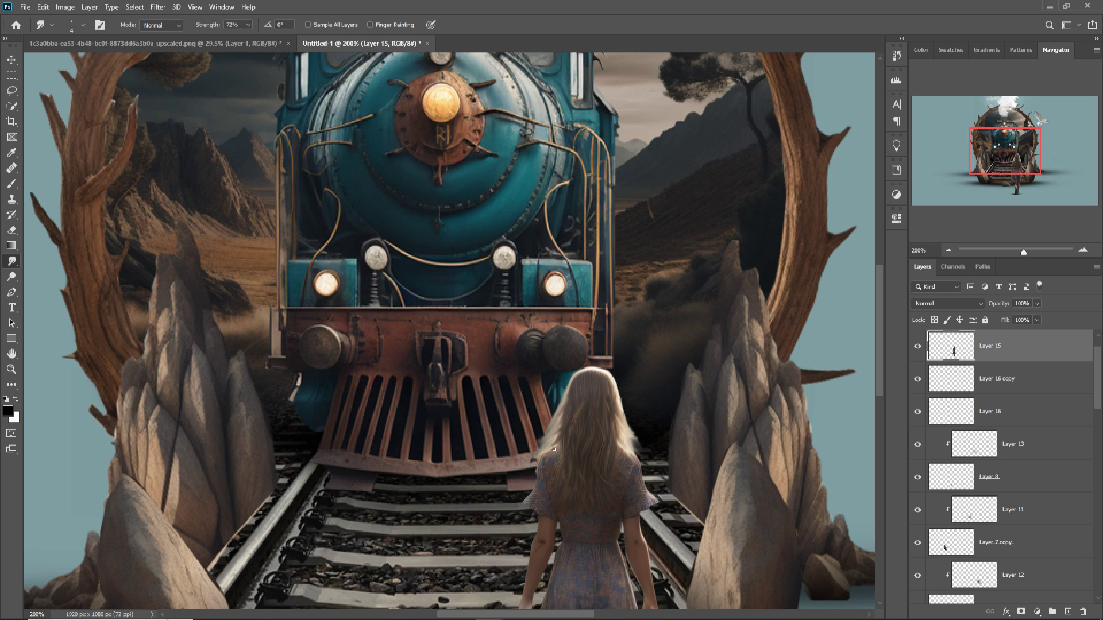
pyautogui.click(11, 59)
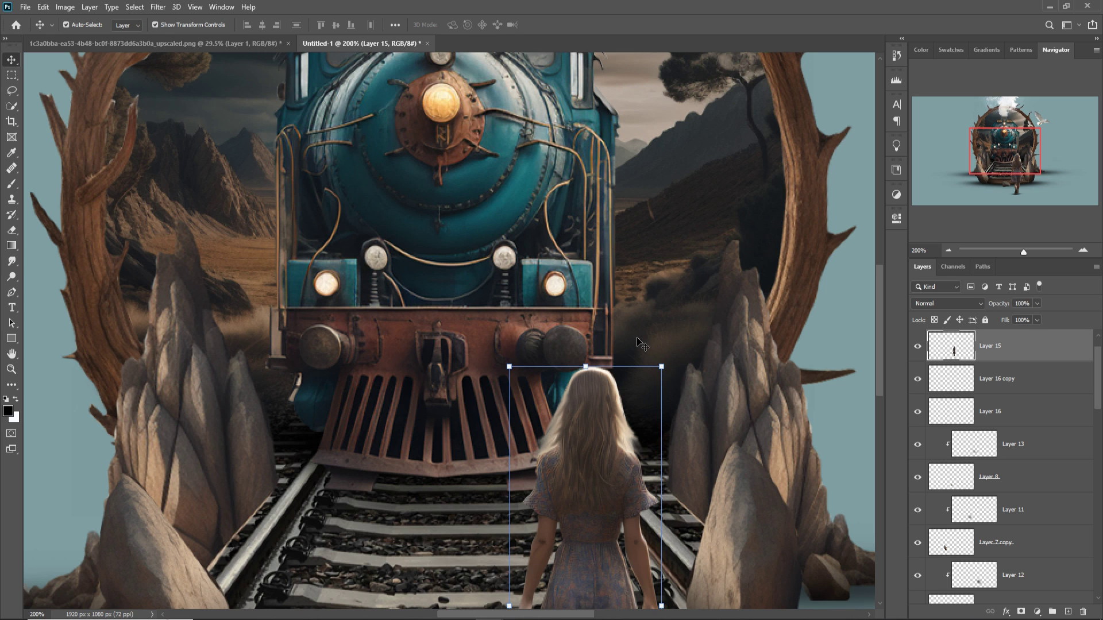
pyautogui.hotkey('ctrl', '-')
pyautogui.hotkey('ctrl', '-')
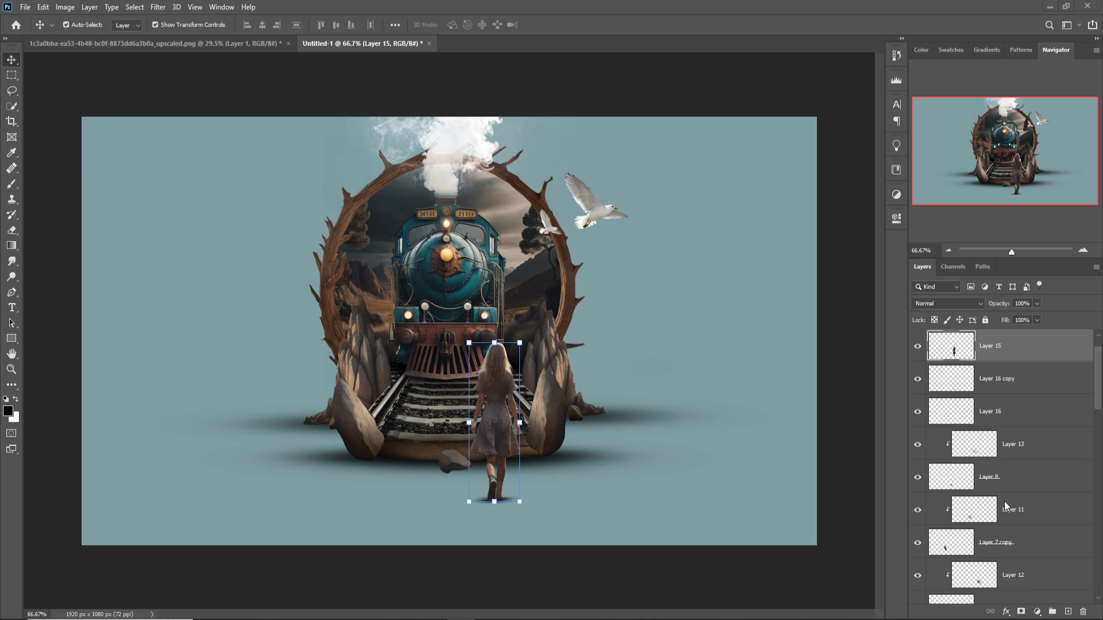
# Add a black-to-transparent Gradient fill layer at the top of the layer stack, above the girl's Layer 15.
pyautogui.scroll(-5, 1051, 491)
pyautogui.scroll(-10, 1050, 491)
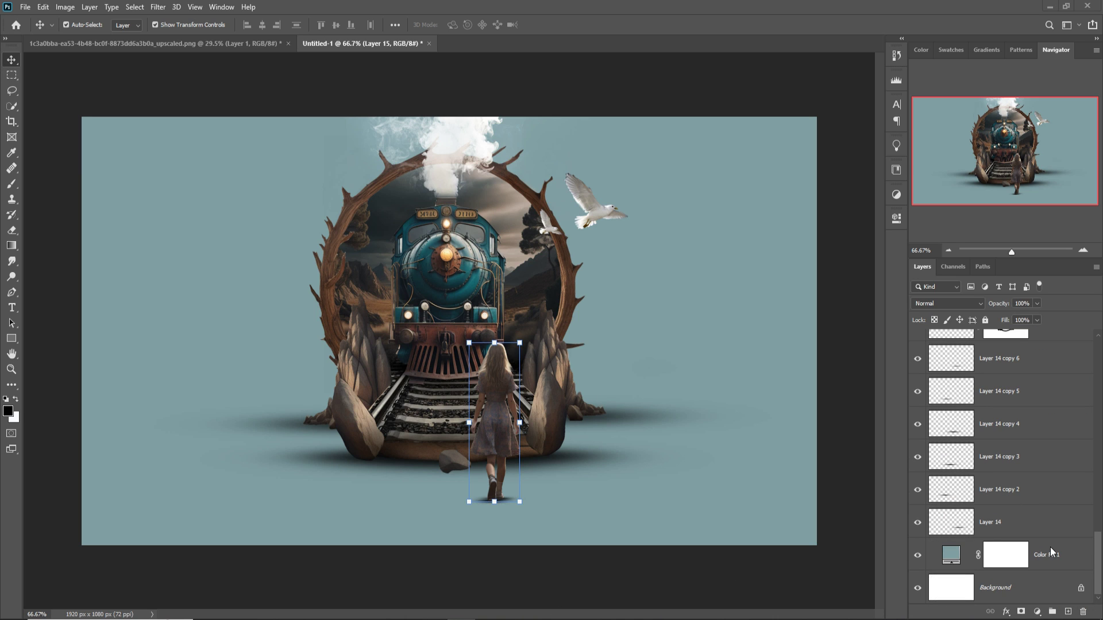
pyautogui.click(1068, 612)
pyautogui.click(1037, 612)
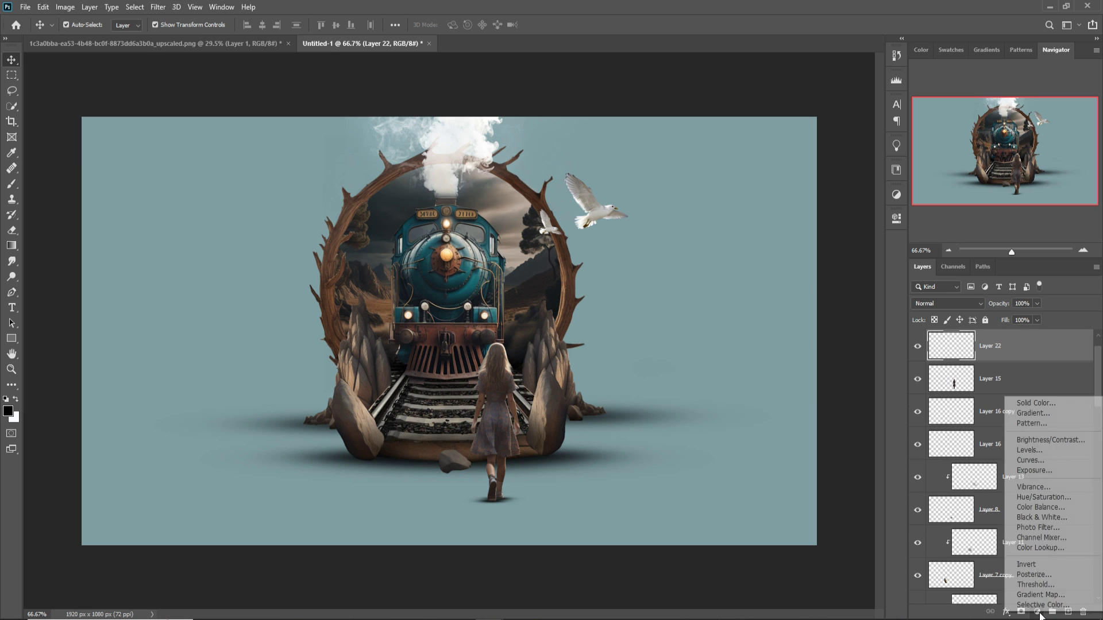
pyautogui.click(1049, 413)
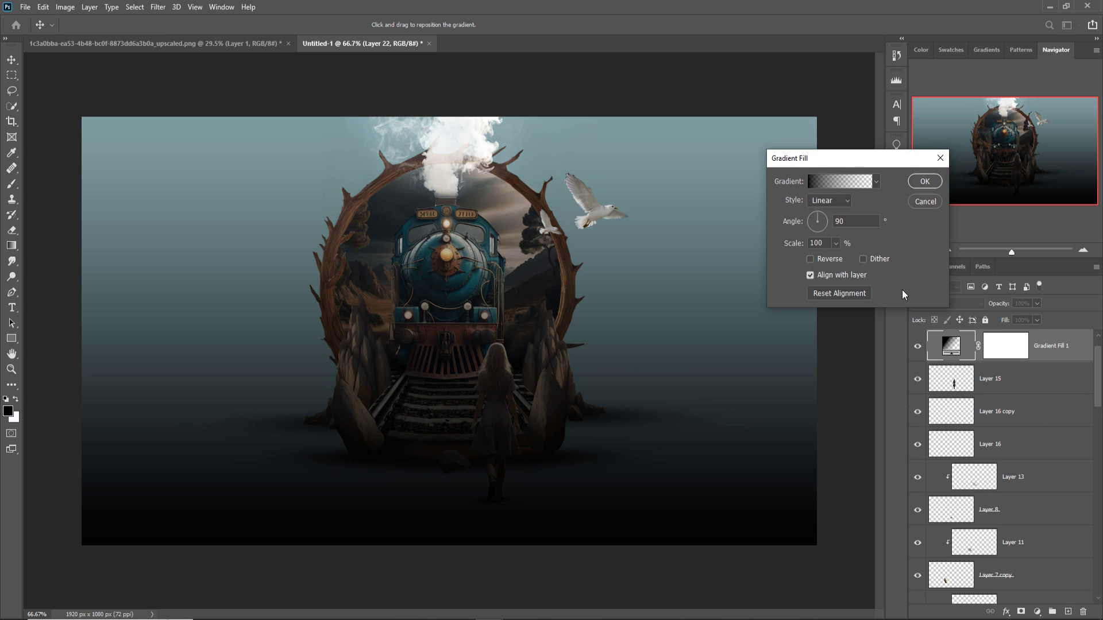
# Make the gradient fill a reversed Radial gradient scaled to 363% so it darkens the image edges as a vignette.
pyautogui.click(843, 199)
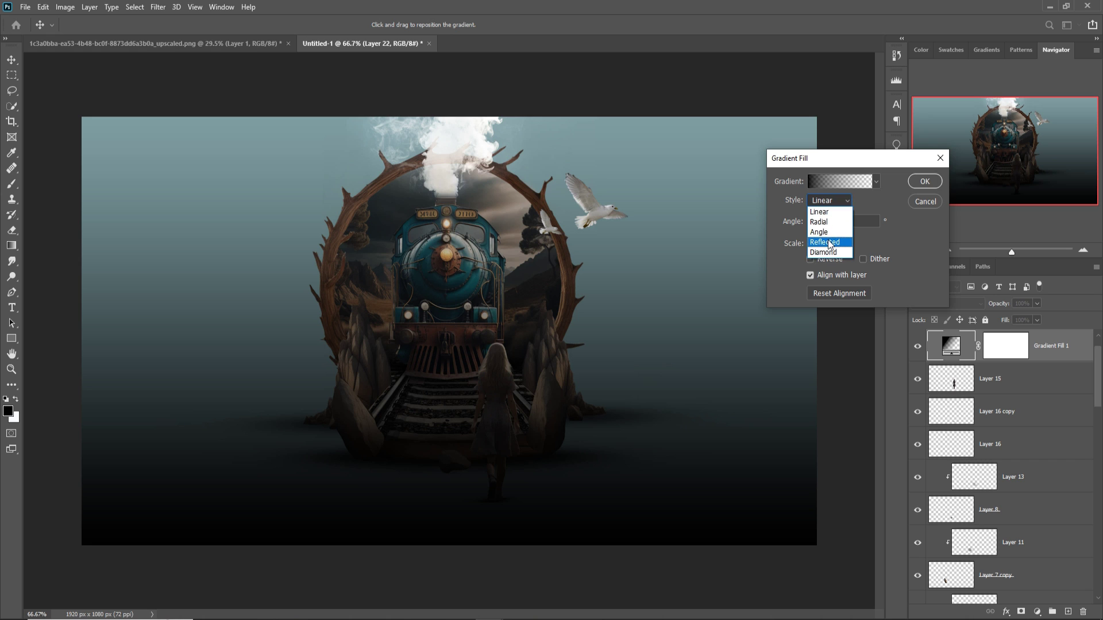
pyautogui.click(829, 222)
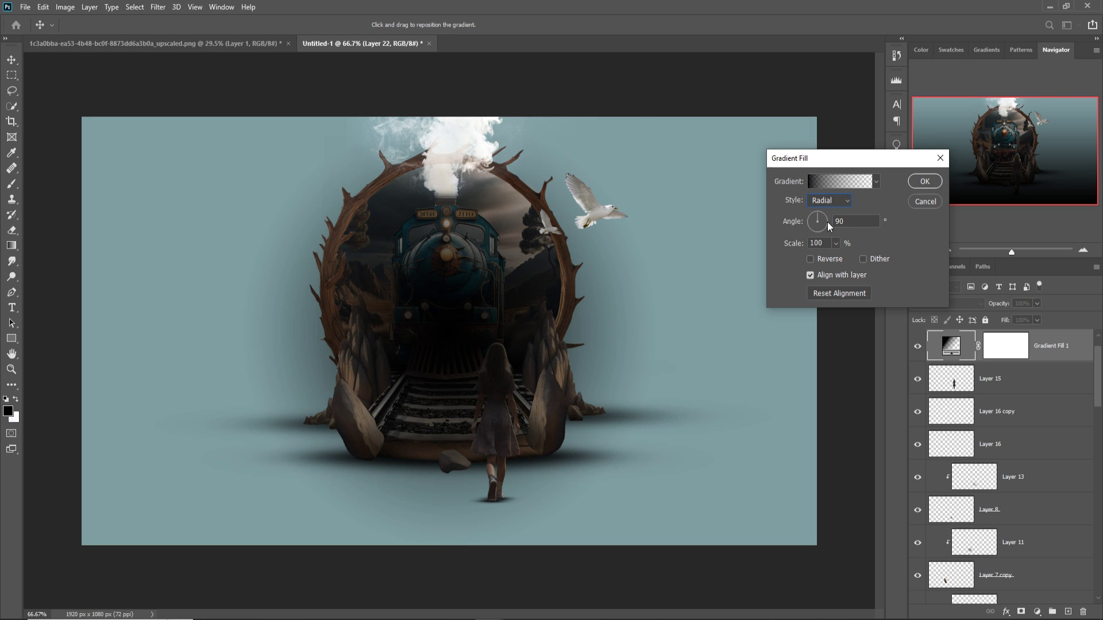
pyautogui.click(811, 260)
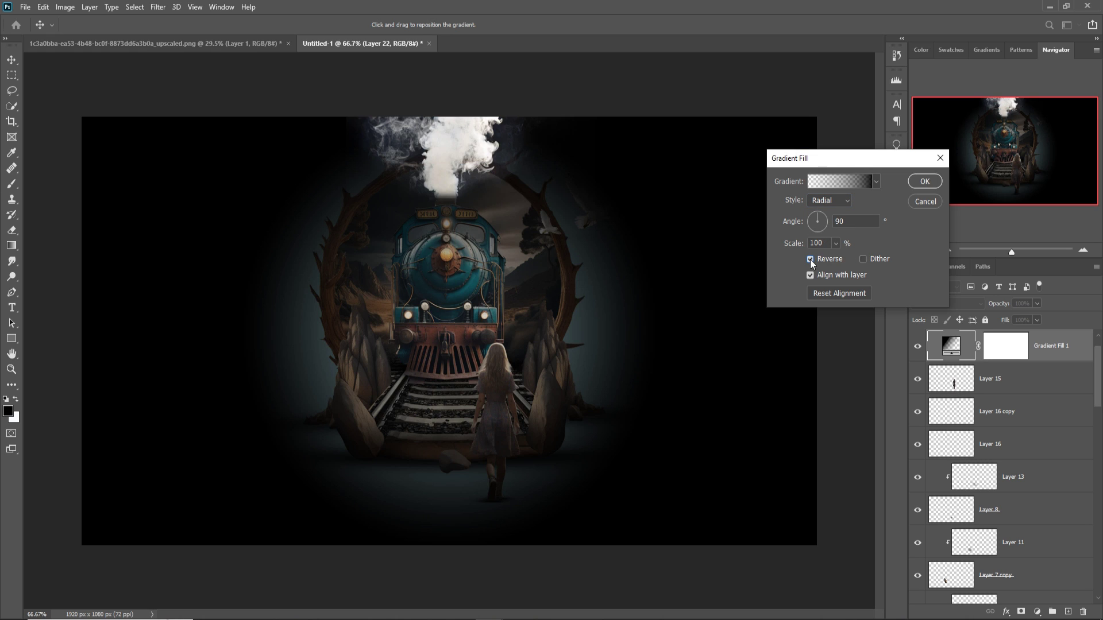
pyautogui.click(835, 243)
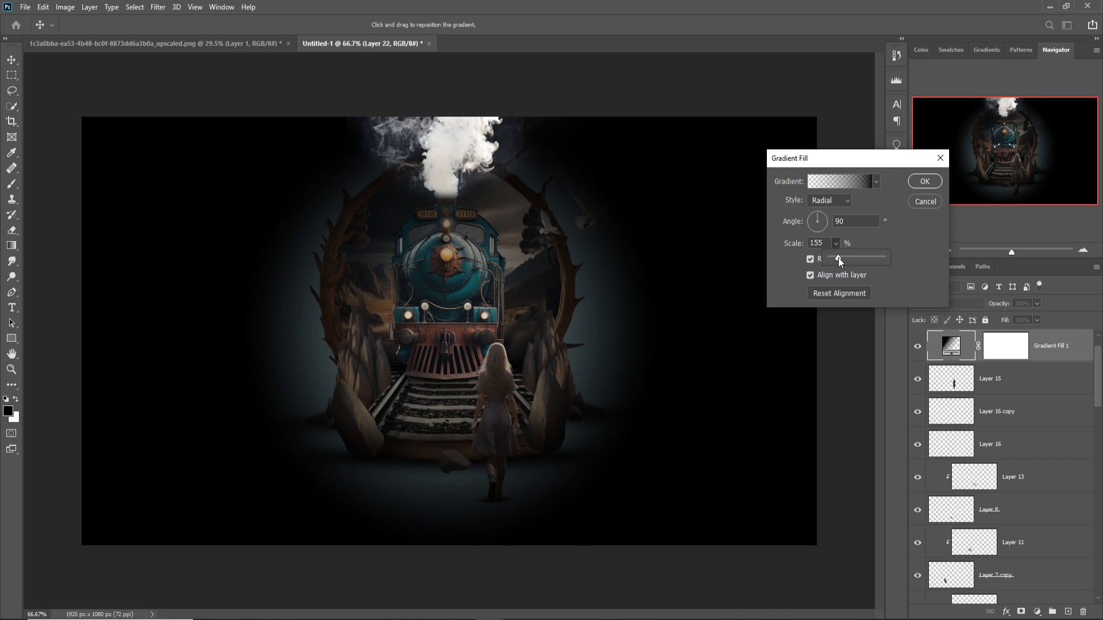
pyautogui.moveTo(839, 257); pyautogui.dragTo(849, 256)
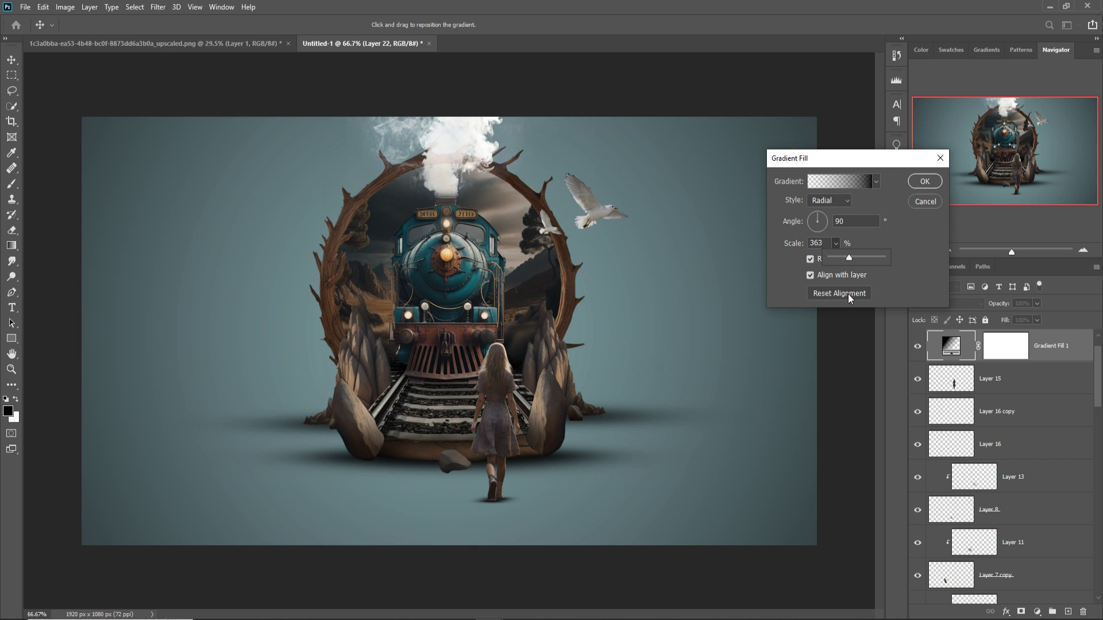
pyautogui.click(920, 181)
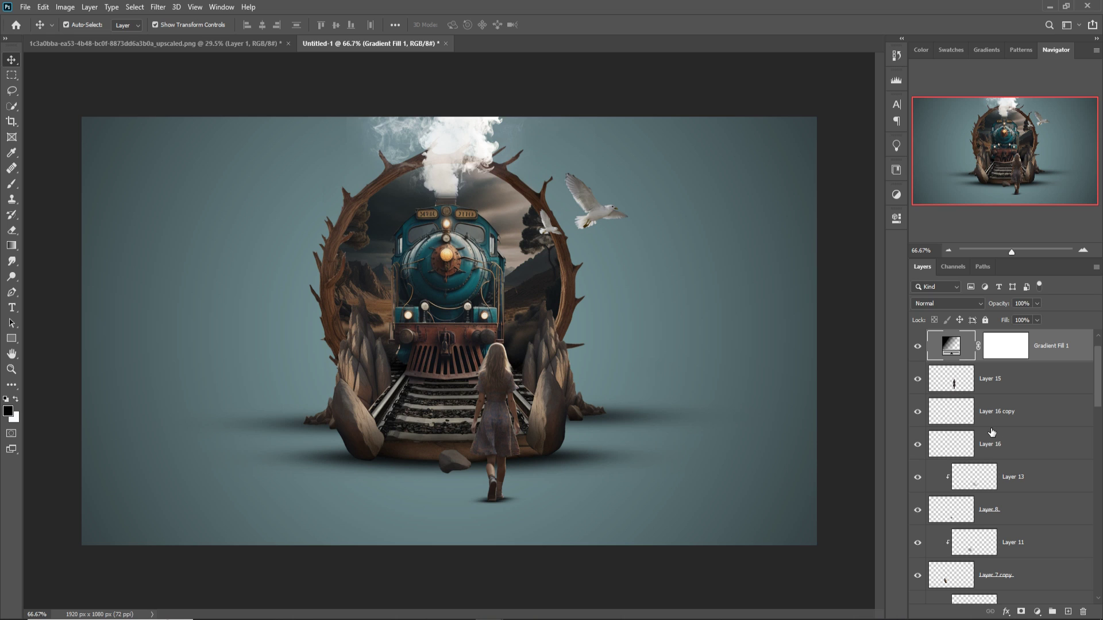
# Paint soft black at 41% opacity on the Gradient Fill 1 mask over the train and the seagulls.
pyautogui.click(1003, 355)
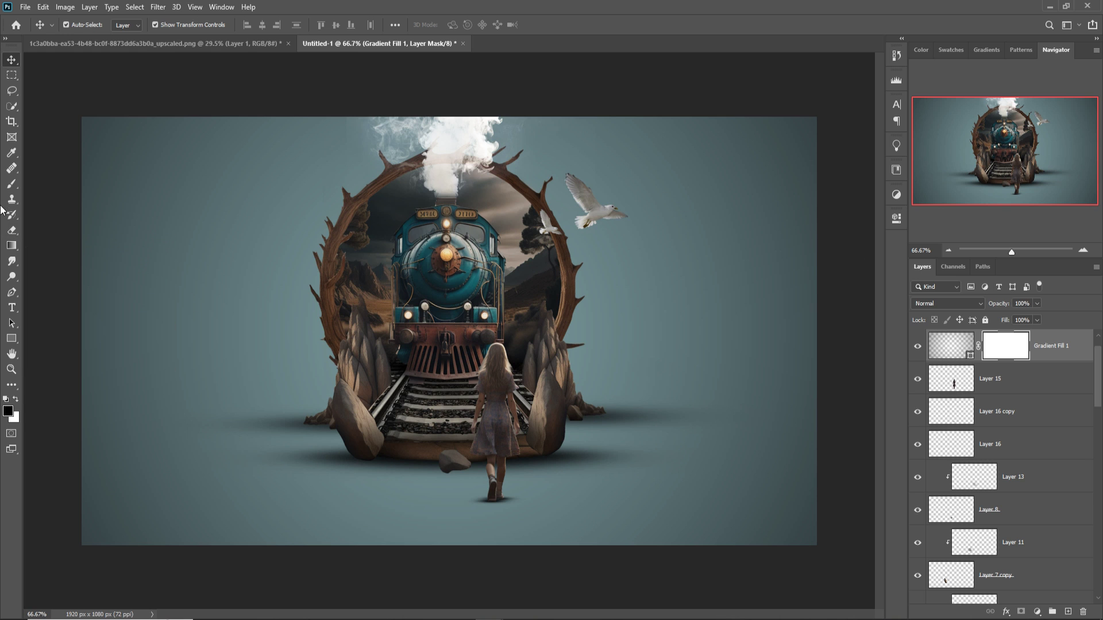
pyautogui.click(11, 184)
pyautogui.moveTo(502, 267)
pyautogui.mouseDown()
pyautogui.moveTo(448, 243)
pyautogui.moveTo(456, 302)
pyautogui.moveTo(416, 229)
pyautogui.moveTo(424, 408)
pyautogui.moveTo(540, 248)
pyautogui.moveTo(532, 210)
pyautogui.moveTo(638, 246)
pyautogui.moveTo(573, 218)
pyautogui.moveTo(507, 308)
pyautogui.moveTo(504, 240)
pyautogui.mouseUp()
pyautogui.press('[')
pyautogui.press('[')
pyautogui.press('[')
pyautogui.press('[')
pyautogui.press('[')
pyautogui.press('[')
pyautogui.press('[')
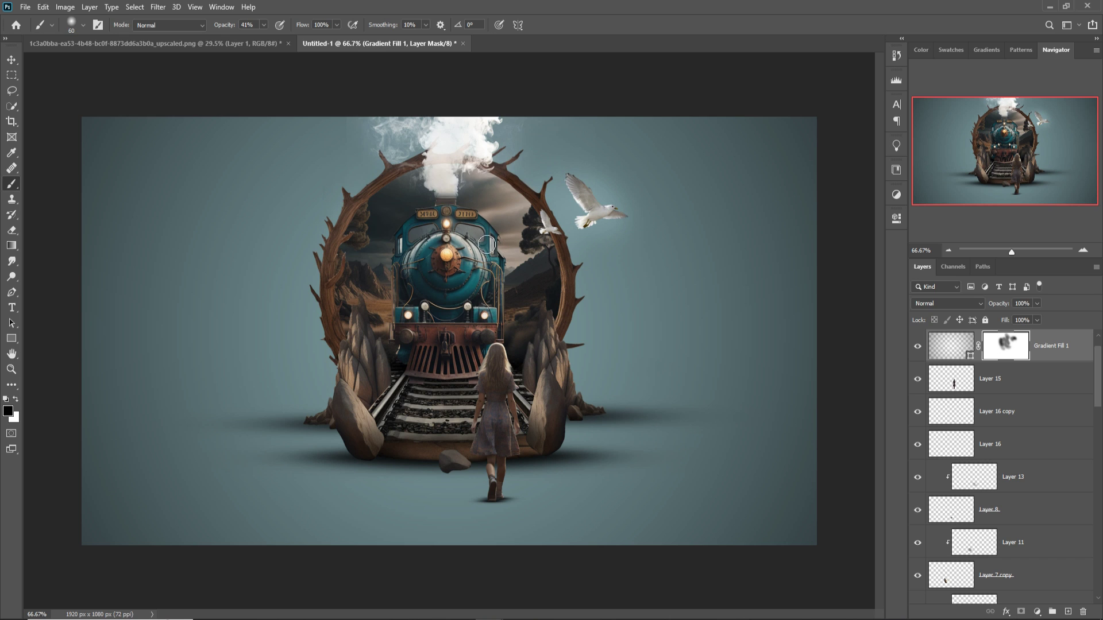
# Paint the Gradient Fill 1 mask black over the whole ring, rocks and girl with a soft 600 px brush.
pyautogui.press(']')
pyautogui.press(']')
pyautogui.press(']')
pyautogui.press(']')
pyautogui.press(']')
pyautogui.press(']')
pyautogui.press(']')
pyautogui.press(']')
pyautogui.press(']')
pyautogui.press(']')
pyautogui.press(']')
pyautogui.press(']')
pyautogui.moveTo(572, 275)
pyautogui.mouseDown()
pyautogui.moveTo(558, 256)
pyautogui.moveTo(580, 269)
pyautogui.moveTo(569, 255)
pyautogui.moveTo(588, 294)
pyautogui.moveTo(564, 421)
pyautogui.mouseUp()
pyautogui.moveTo(519, 375)
pyautogui.mouseDown()
pyautogui.moveTo(443, 443)
pyautogui.moveTo(357, 406)
pyautogui.moveTo(343, 328)
pyautogui.moveTo(356, 172)
pyautogui.moveTo(455, 135)
pyautogui.moveTo(530, 236)
pyautogui.moveTo(508, 413)
pyautogui.mouseUp()
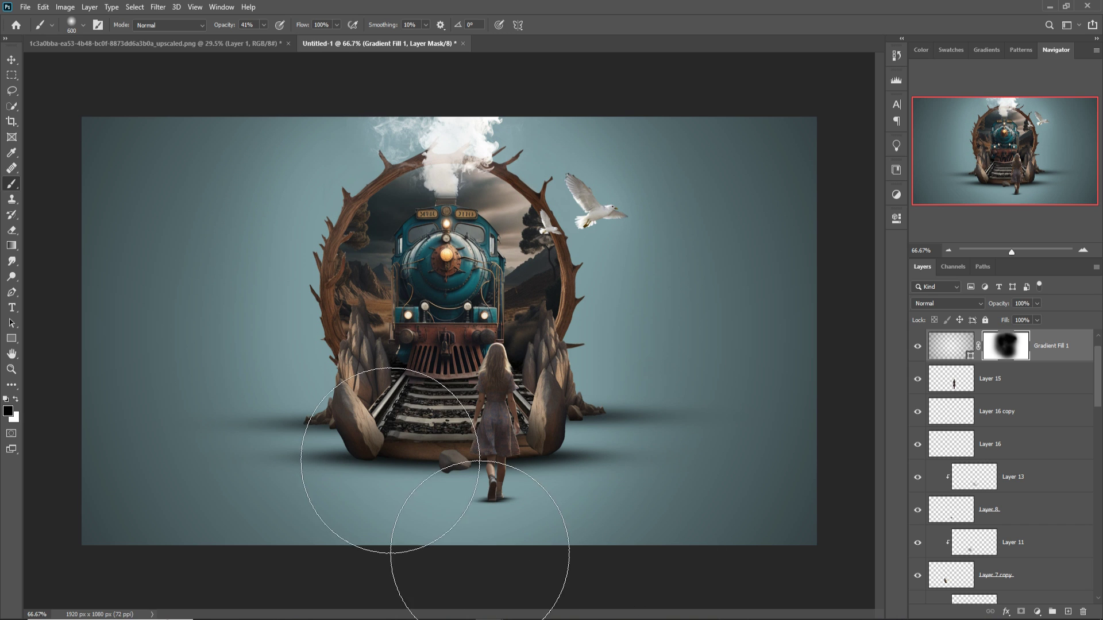
pyautogui.moveTo(449, 261)
pyautogui.mouseDown()
pyautogui.moveTo(493, 308)
pyautogui.moveTo(529, 320)
pyautogui.moveTo(552, 345)
pyautogui.mouseUp()
pyautogui.click(11, 61)
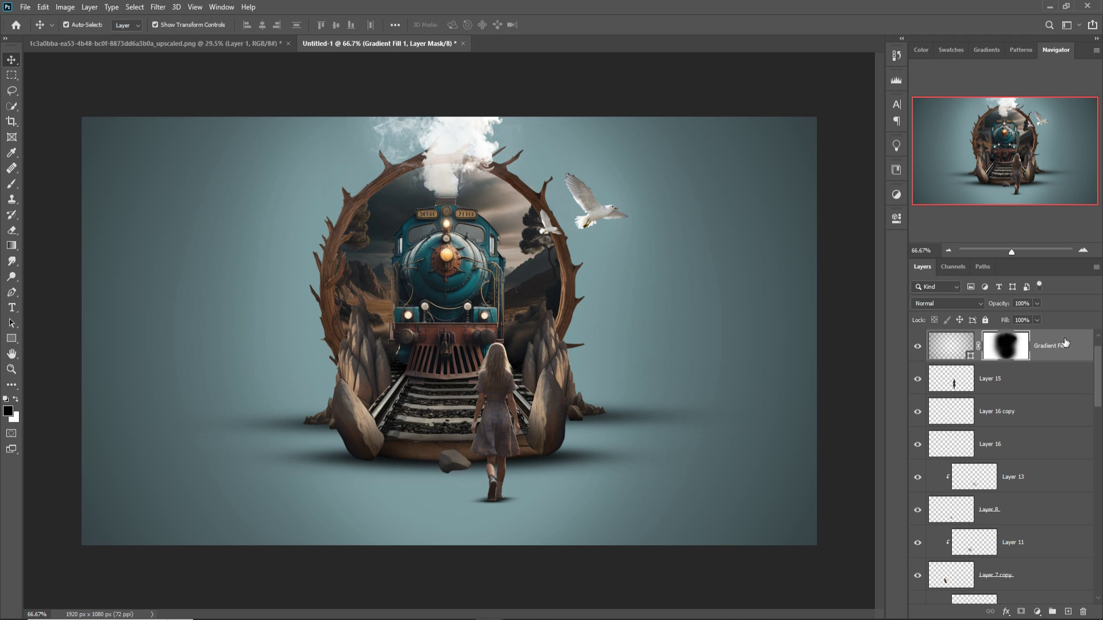
# Stamp all visible layers into a new layer above Gradient Fill 1 and convert it to a smart object.
pyautogui.hotkey('ctrl', '2')
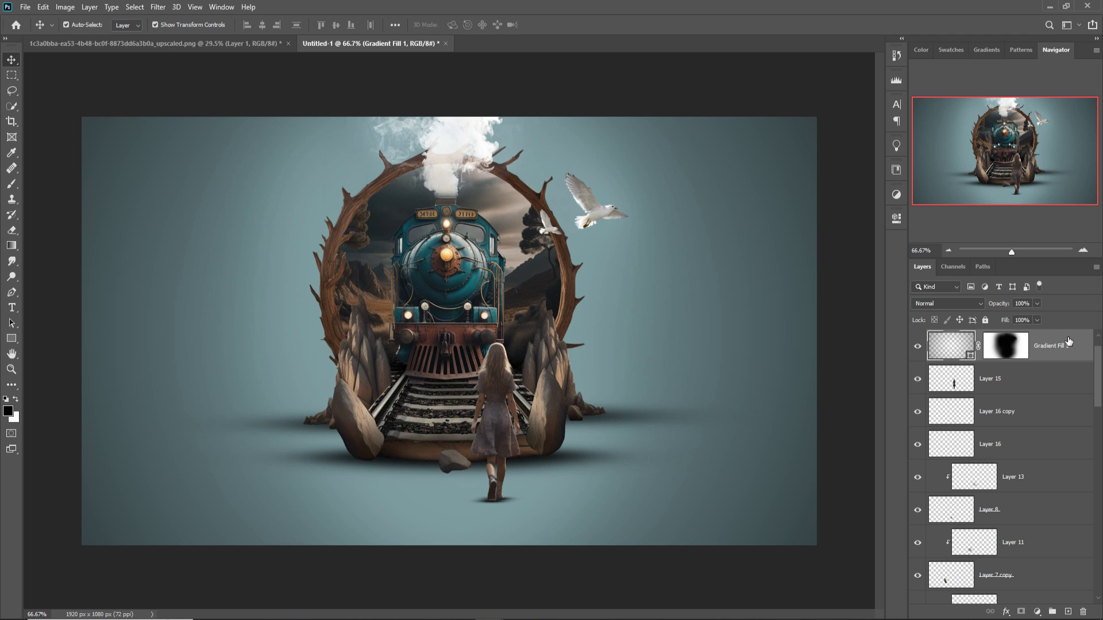
pyautogui.hotkey('ctrl', 'alt', 'shift', 'e')
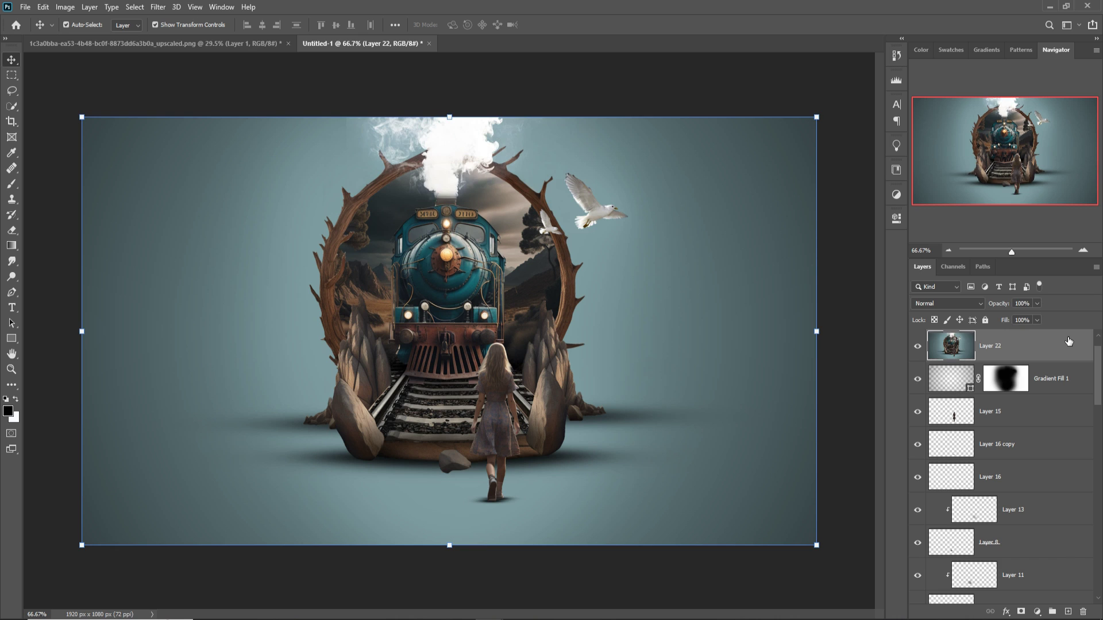
pyautogui.rightClick(1063, 341)
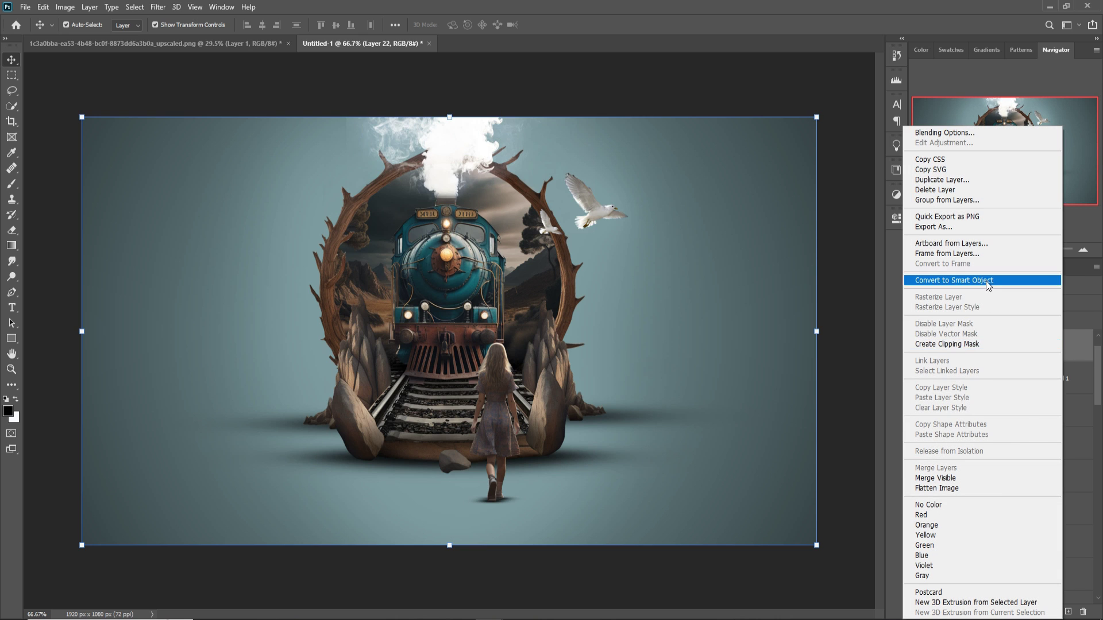
pyautogui.click(954, 280)
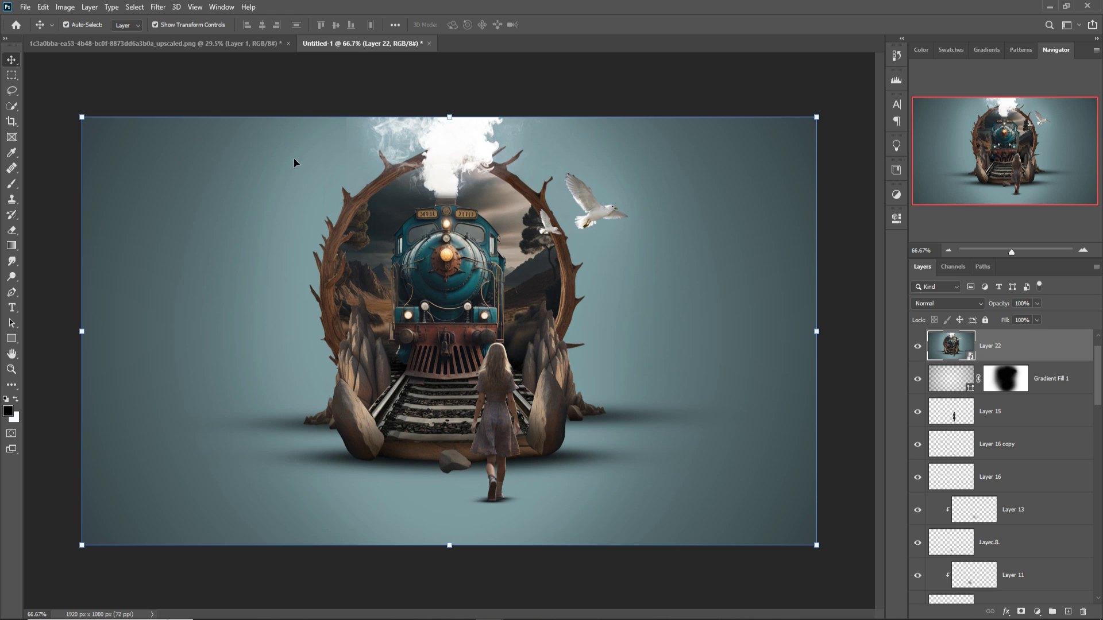
# Duplicate the landscape picture layer inside the ring, Layer 2, together with its clipped Exposure 1 adjustment.
pyautogui.scroll(-10, 1071, 408)
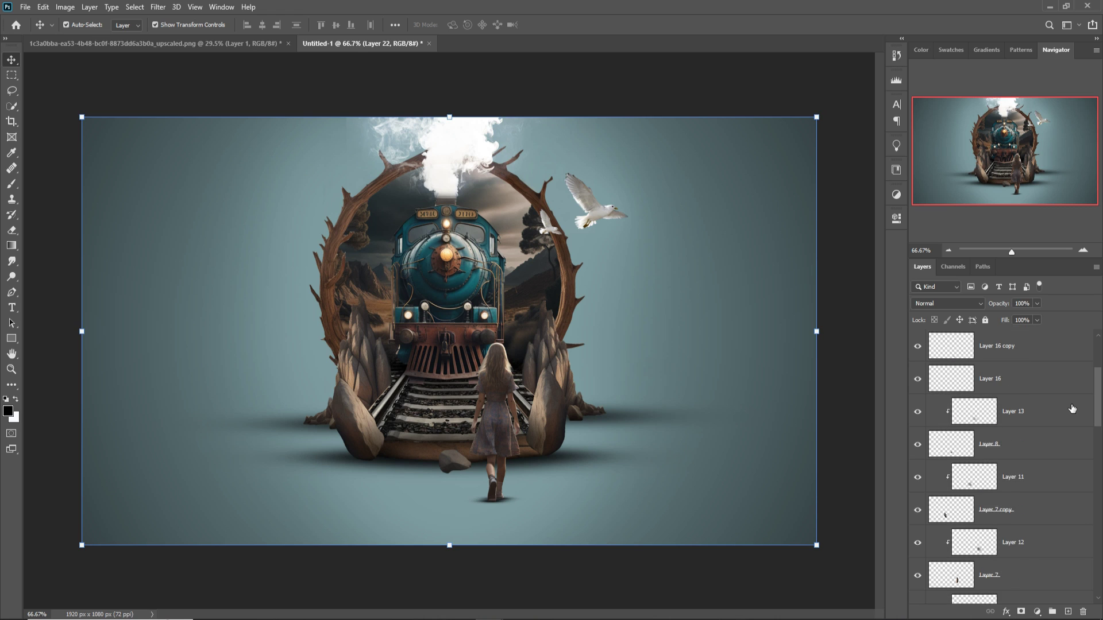
pyautogui.scroll(10, 1071, 408)
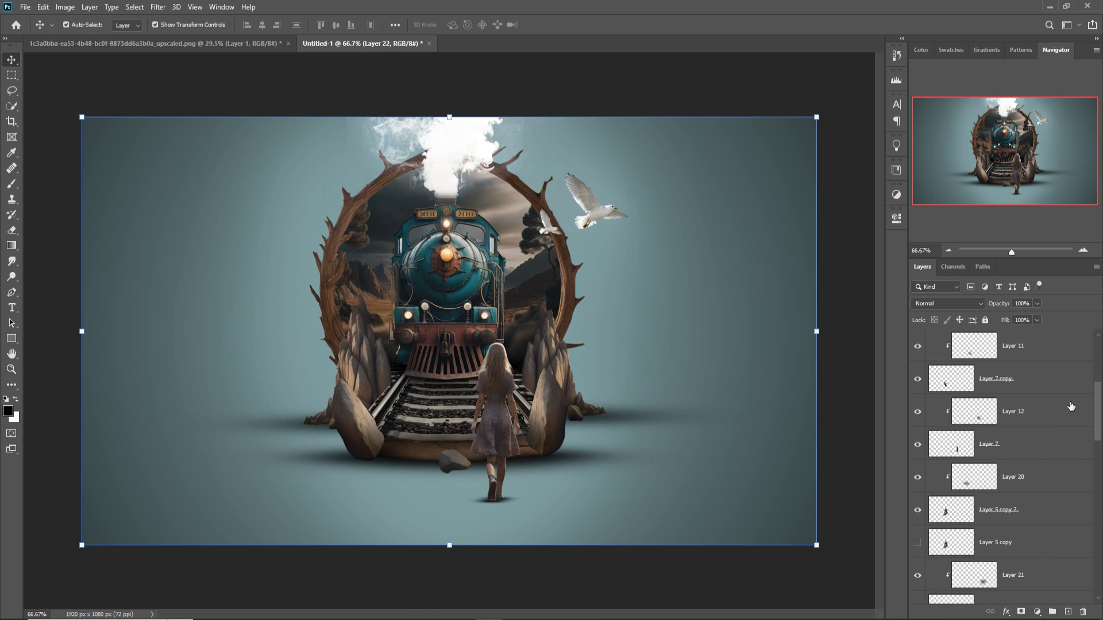
pyautogui.click(1039, 379)
pyautogui.scroll(-10, 1026, 402)
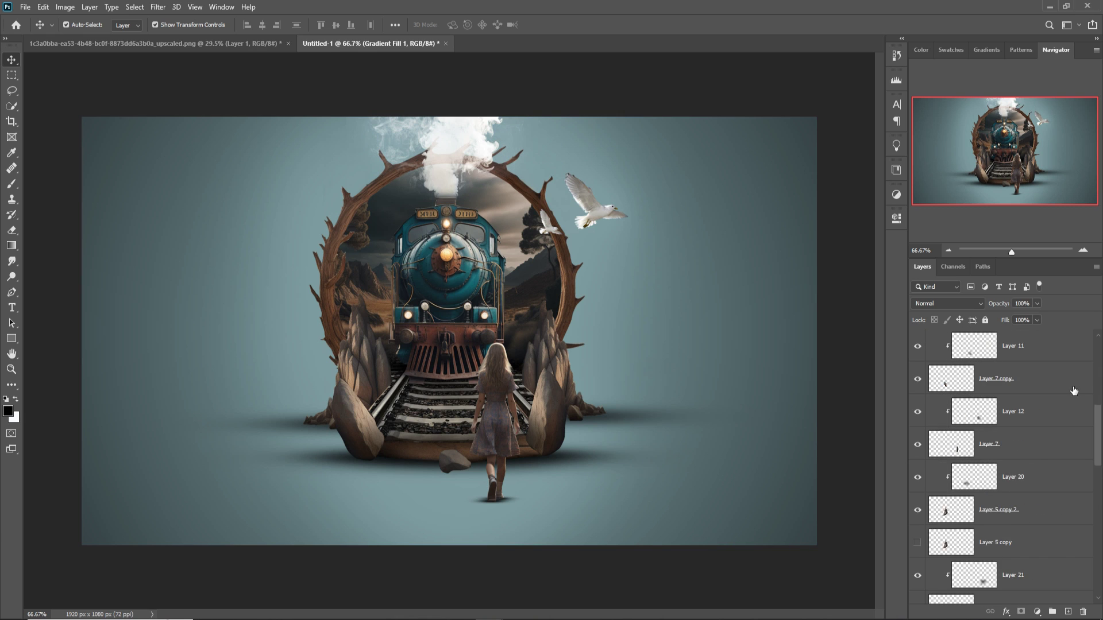
pyautogui.click(952, 485)
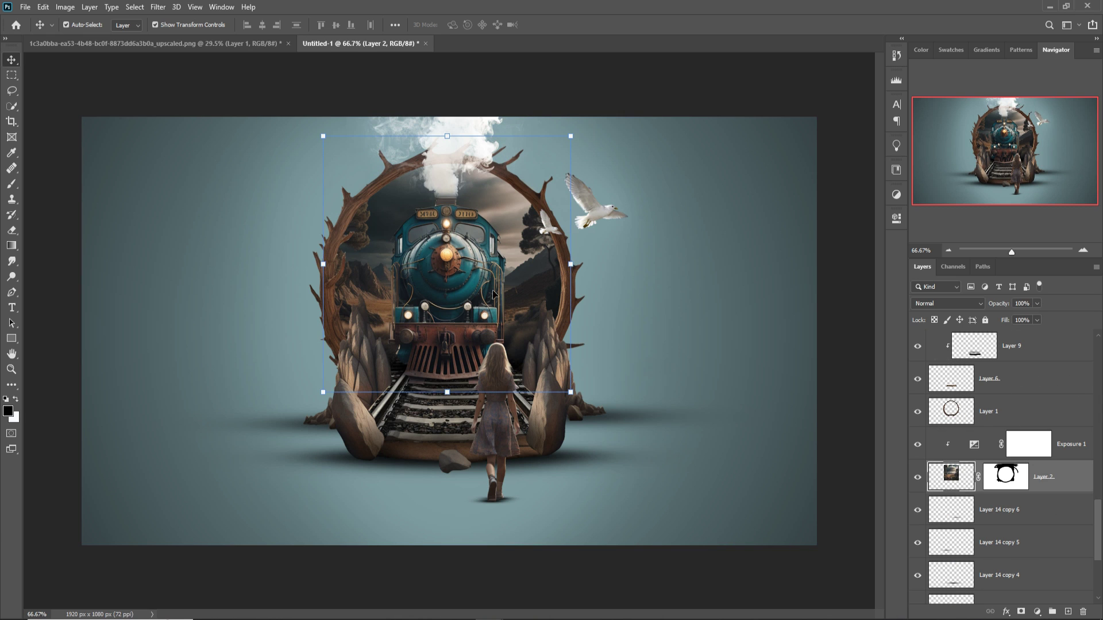
pyautogui.click(158, 7)
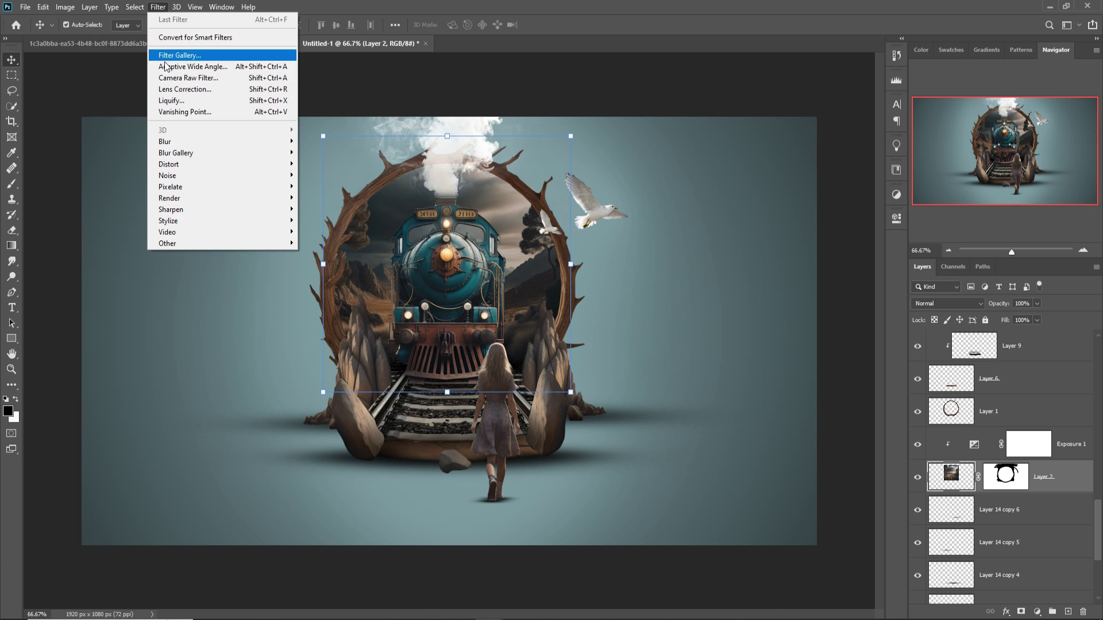
pyautogui.moveTo(167, 145)
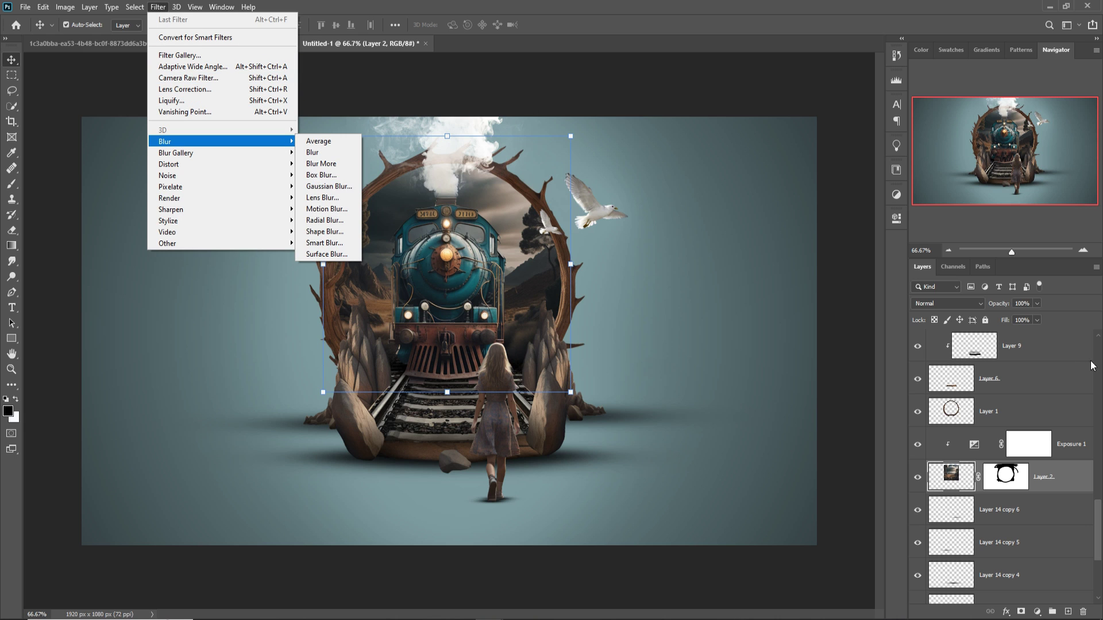
pyautogui.click(1080, 487)
pyautogui.keyDown('shift'); pyautogui.click(1076, 455); pyautogui.keyUp('shift')
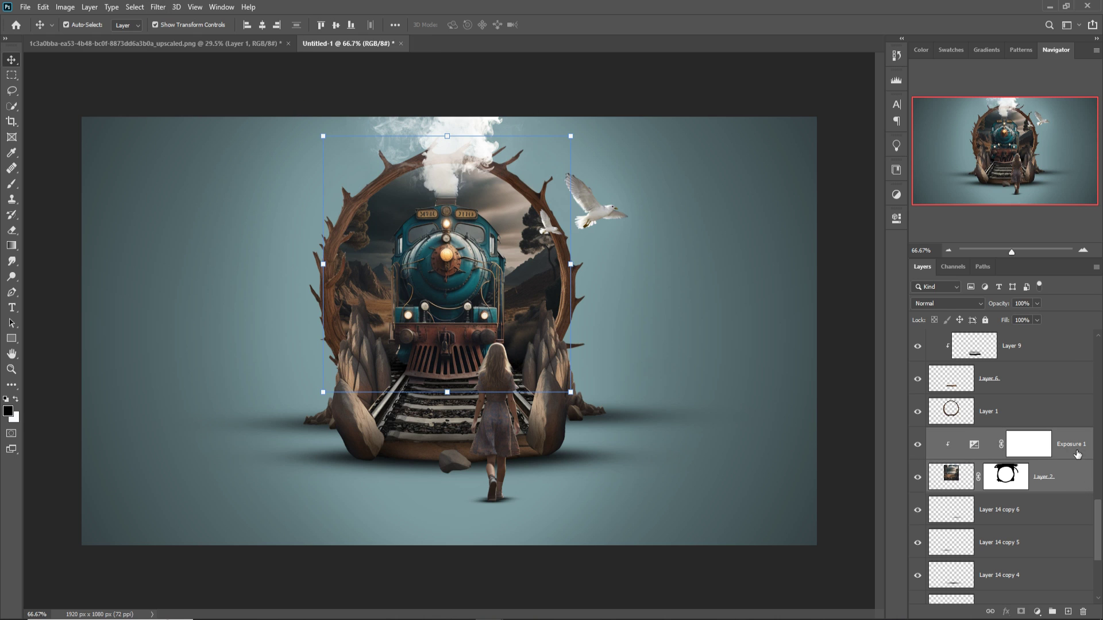
pyautogui.rightClick(1075, 454)
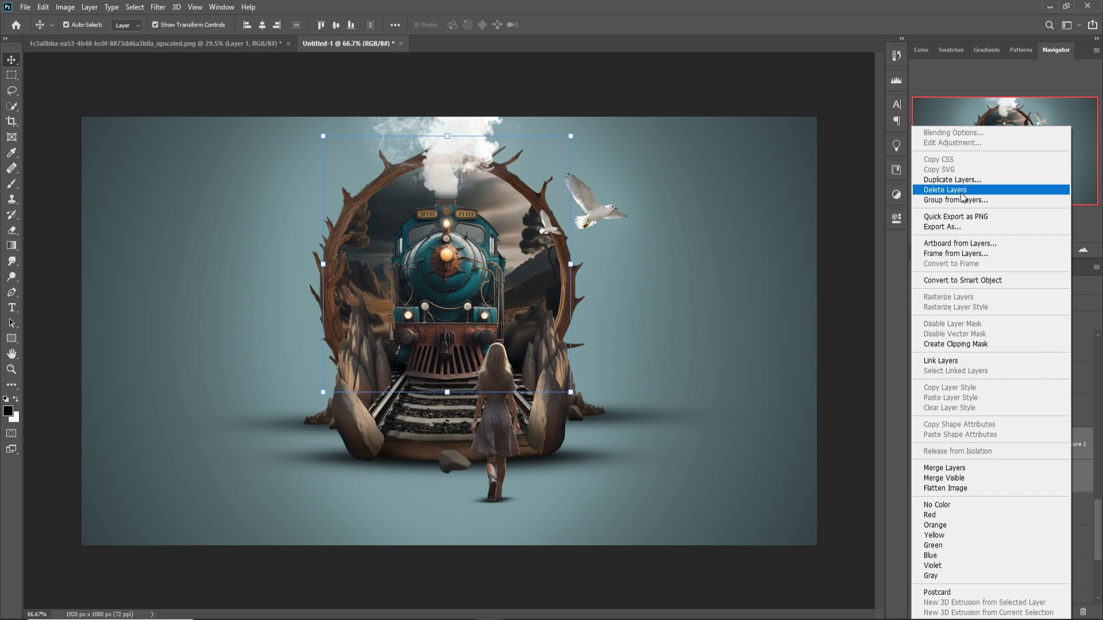
pyautogui.click(944, 179)
pyautogui.click(647, 180)
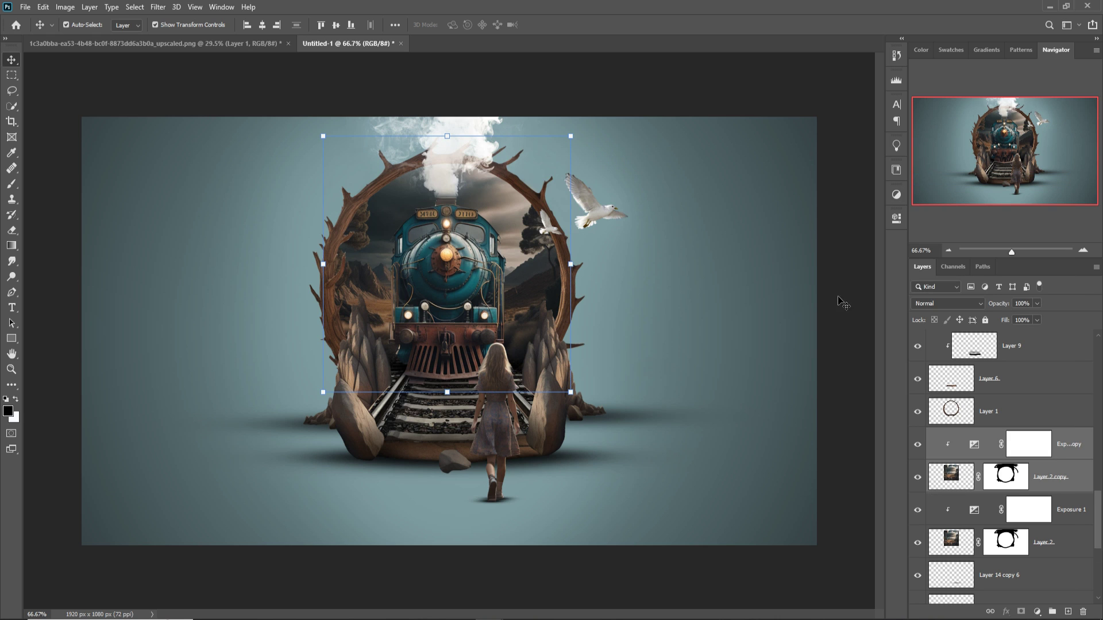
# Hide the original Layer 2 and its Exposure 1 adjustment, and make the picture of Layer 2 copy active.
pyautogui.click(917, 510)
pyautogui.click(919, 545)
pyautogui.click(958, 478)
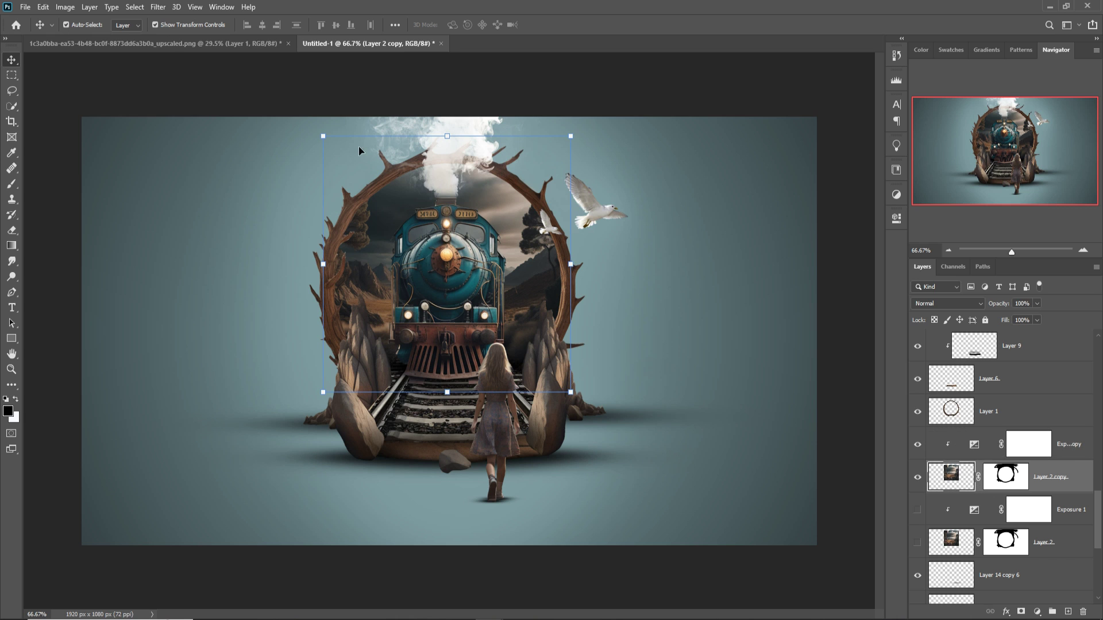
# Blur the landscape picture on Layer 2 copy with a Gaussian Blur of 3.3 pixels and compare it with the layer hidden.
pyautogui.click(158, 9)
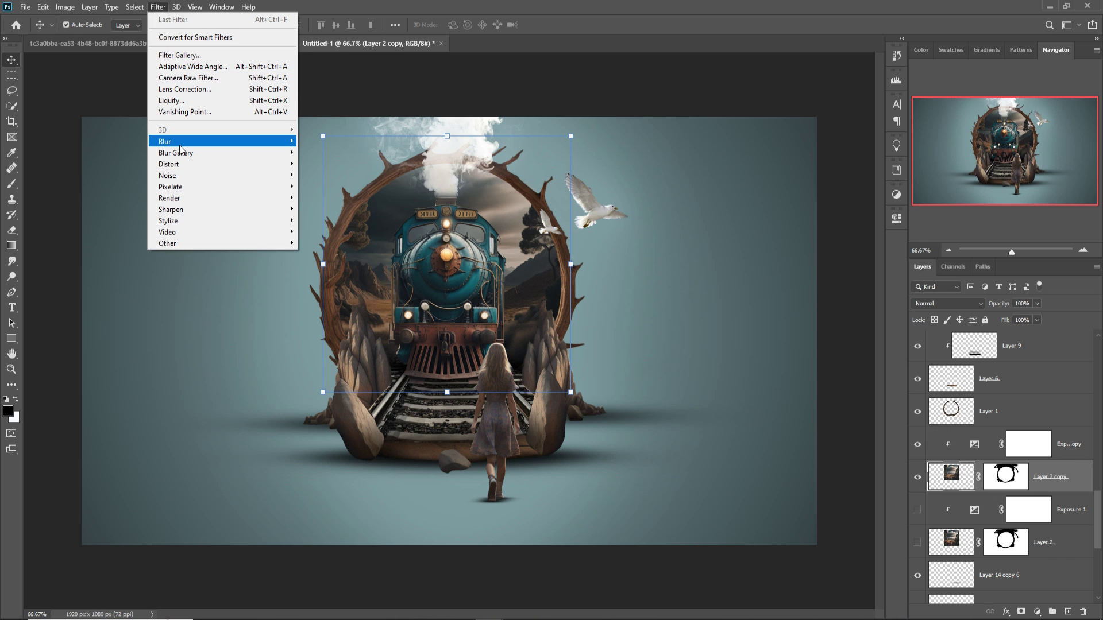
pyautogui.moveTo(180, 149)
pyautogui.click(324, 199)
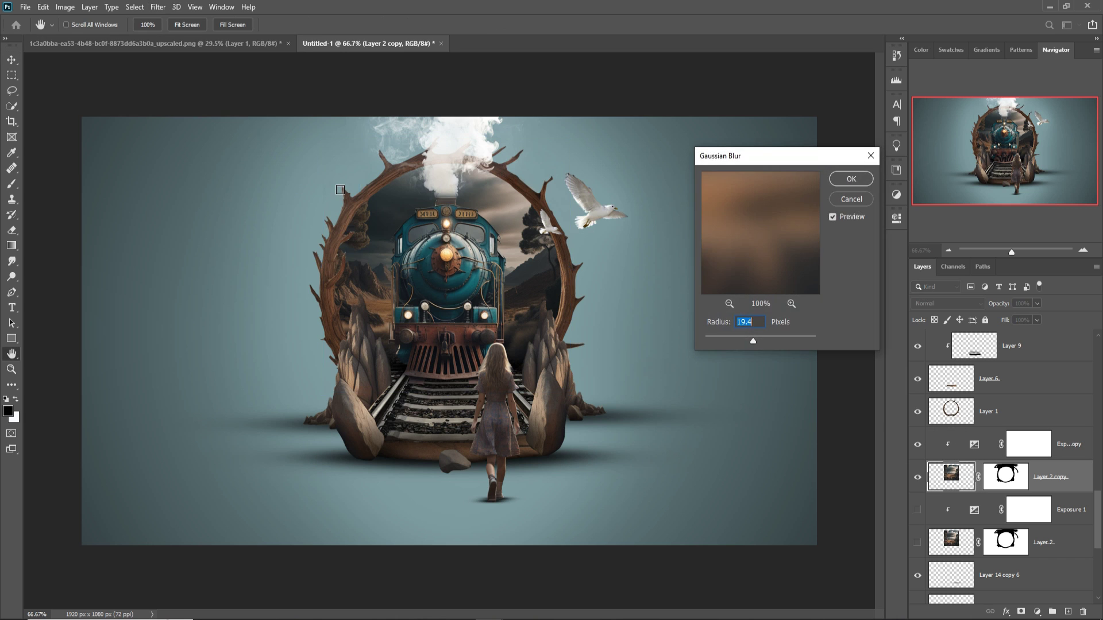
pyautogui.moveTo(753, 340); pyautogui.dragTo(740, 343)
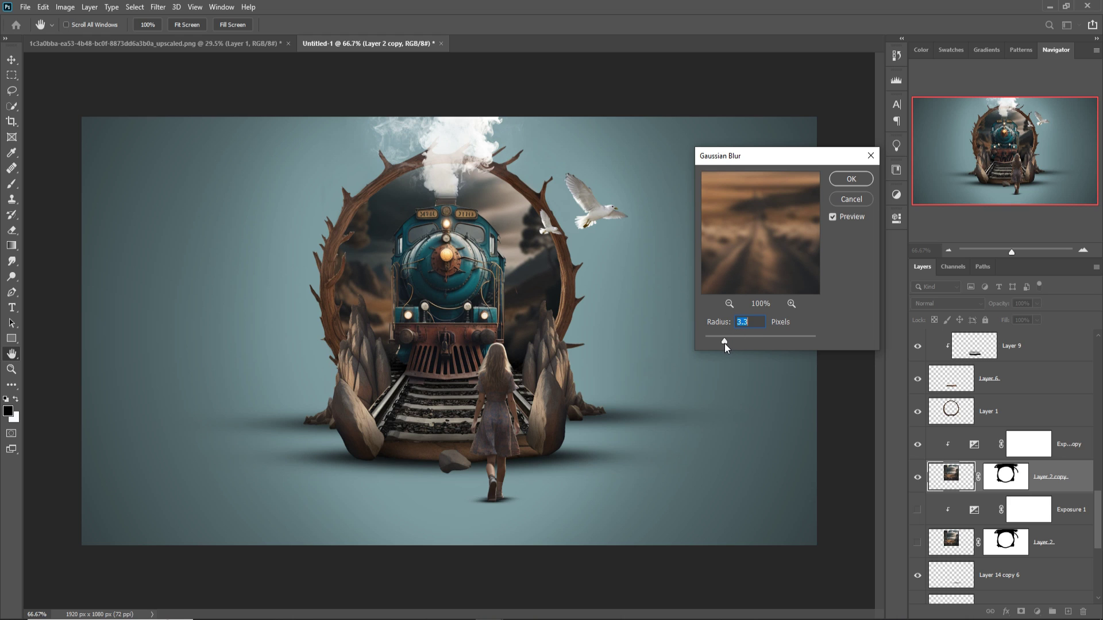
pyautogui.click(848, 178)
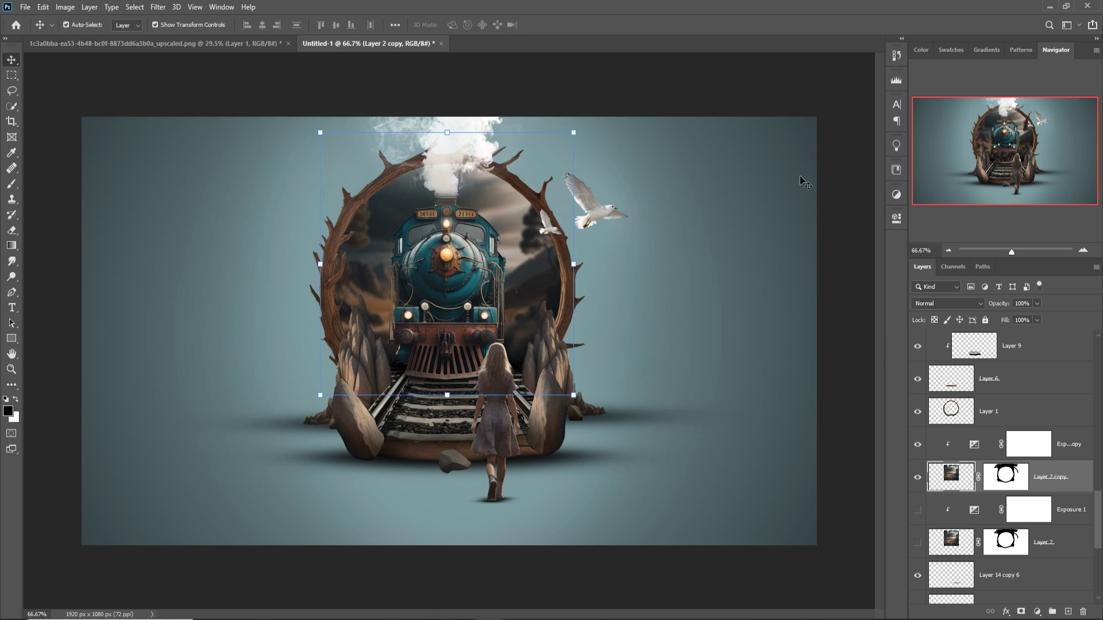
pyautogui.scroll(5, 1058, 395)
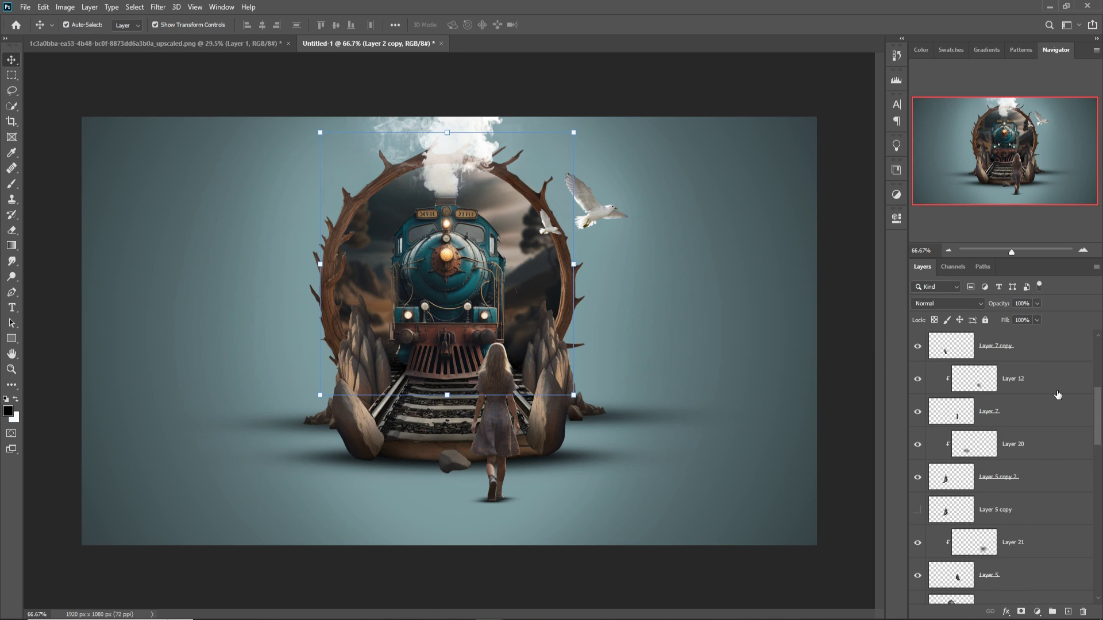
pyautogui.scroll(-5, 1059, 395)
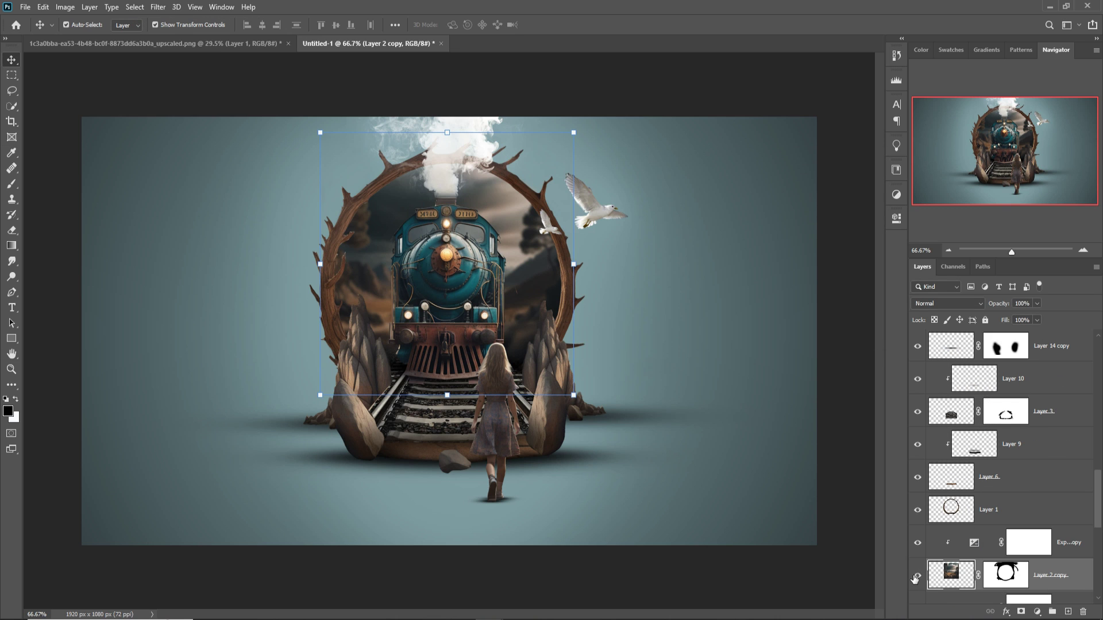
pyautogui.click(916, 577)
pyautogui.click(917, 576)
# Stamp all visible layers into a new layer above Layer 17 and convert it to a smart object.
pyautogui.scroll(5, 1030, 419)
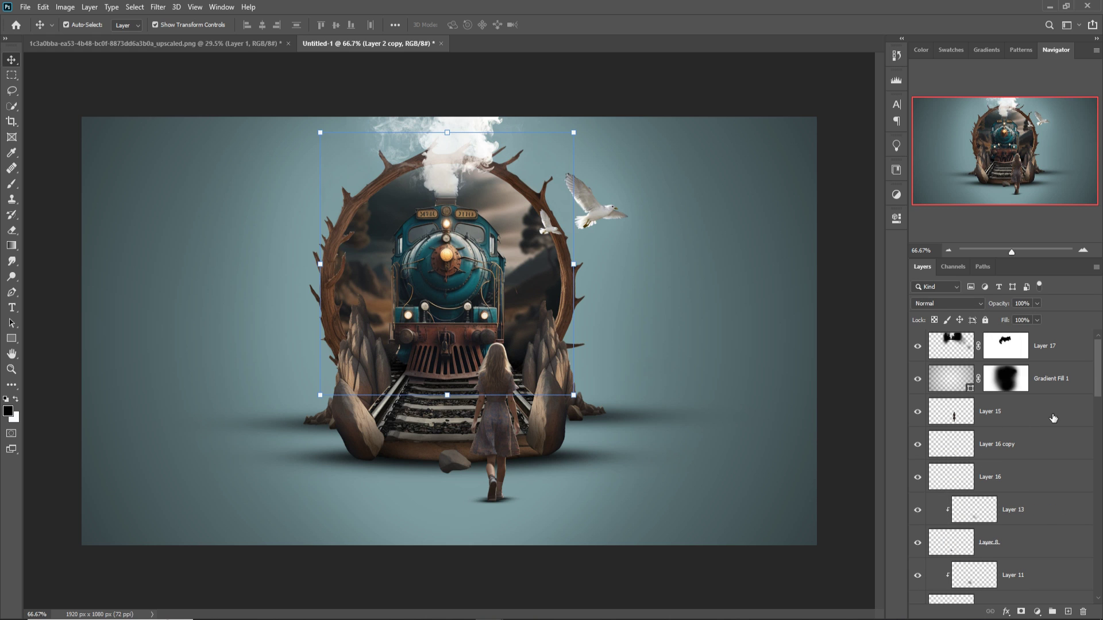
pyautogui.click(1072, 358)
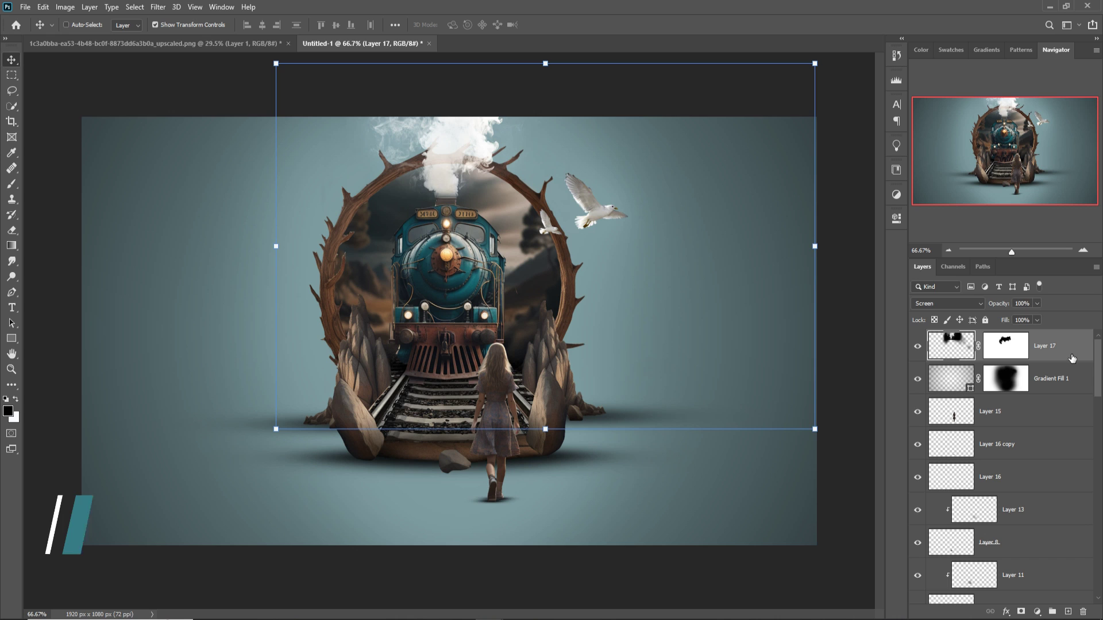
pyautogui.hotkey('ctrl', 'shift', 'alt', 'e')
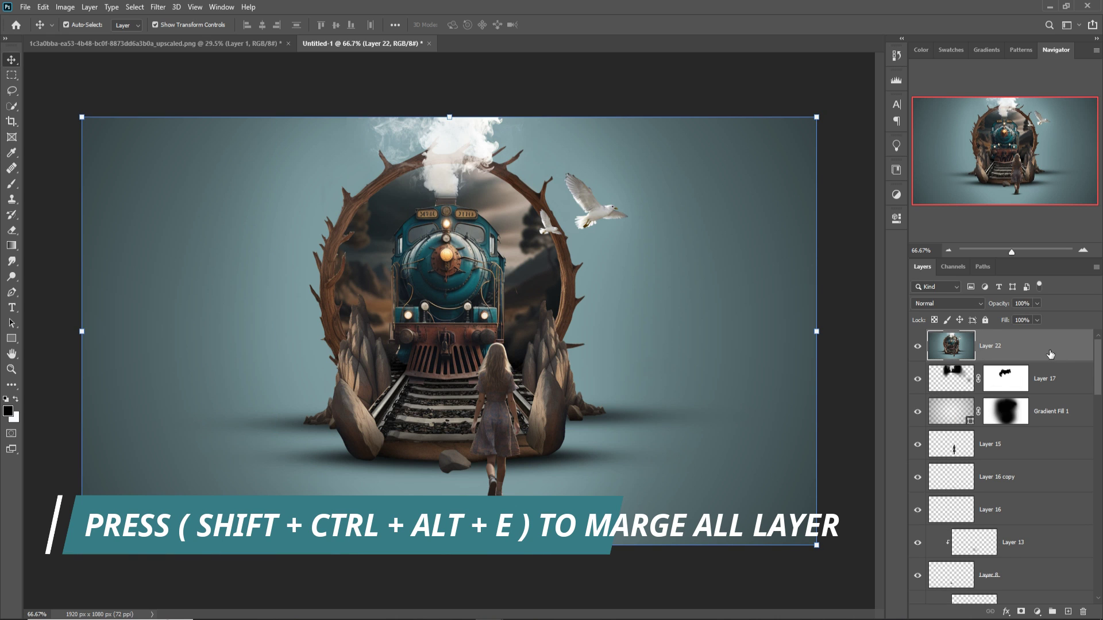
pyautogui.rightClick(1032, 347)
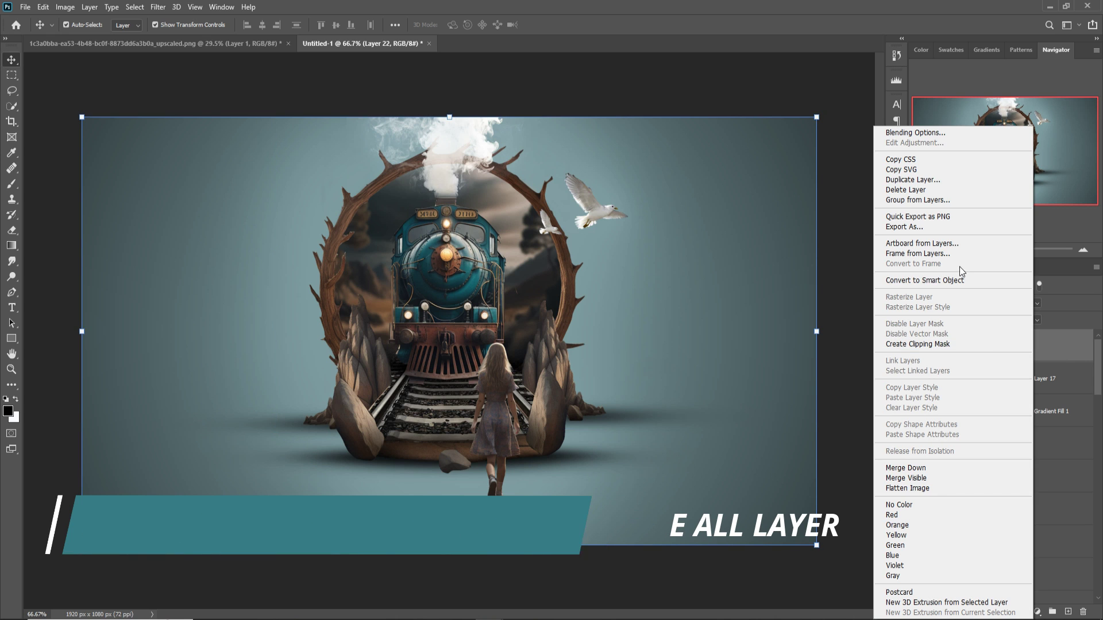
pyautogui.click(953, 281)
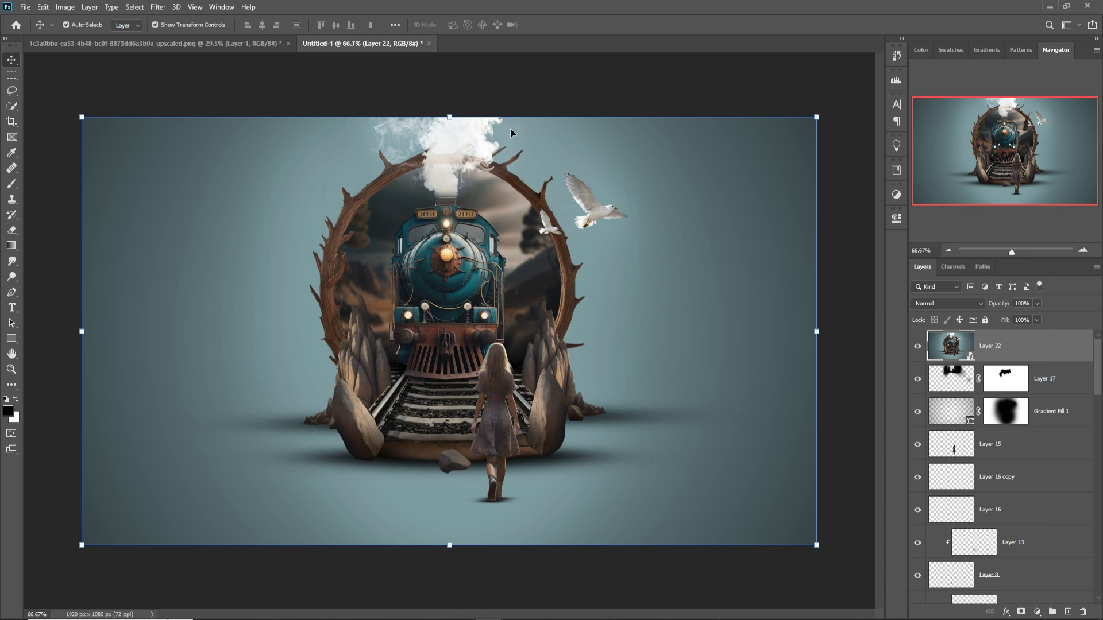
# Start a Camera Raw Filter on the stamped smart object and set Exposure to -0.20 and Highlights to +20.
pyautogui.click(159, 8)
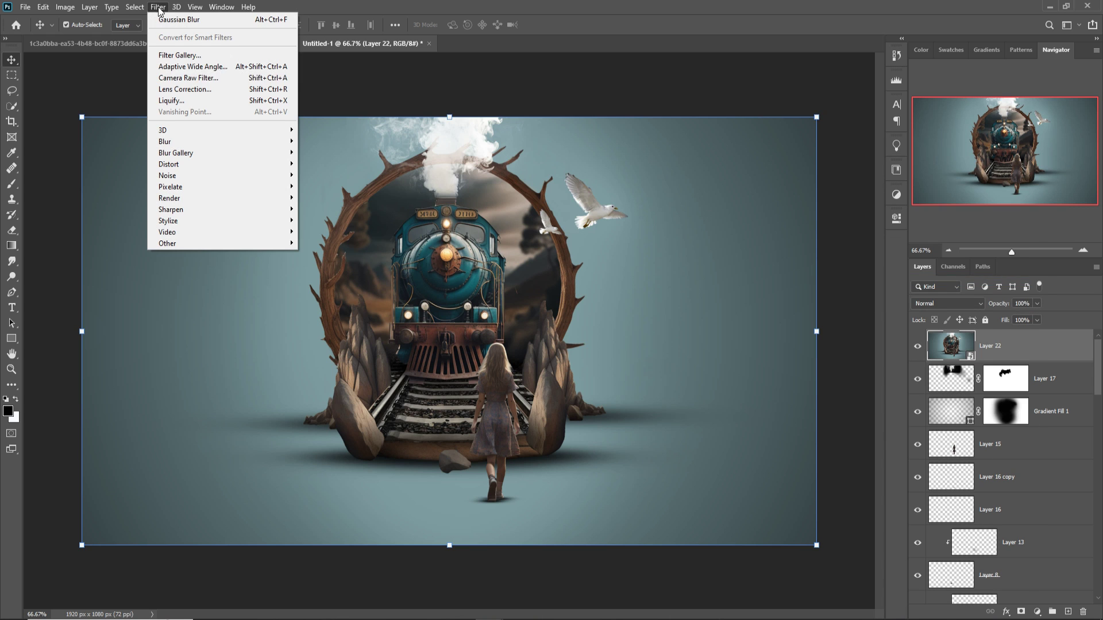
pyautogui.click(173, 84)
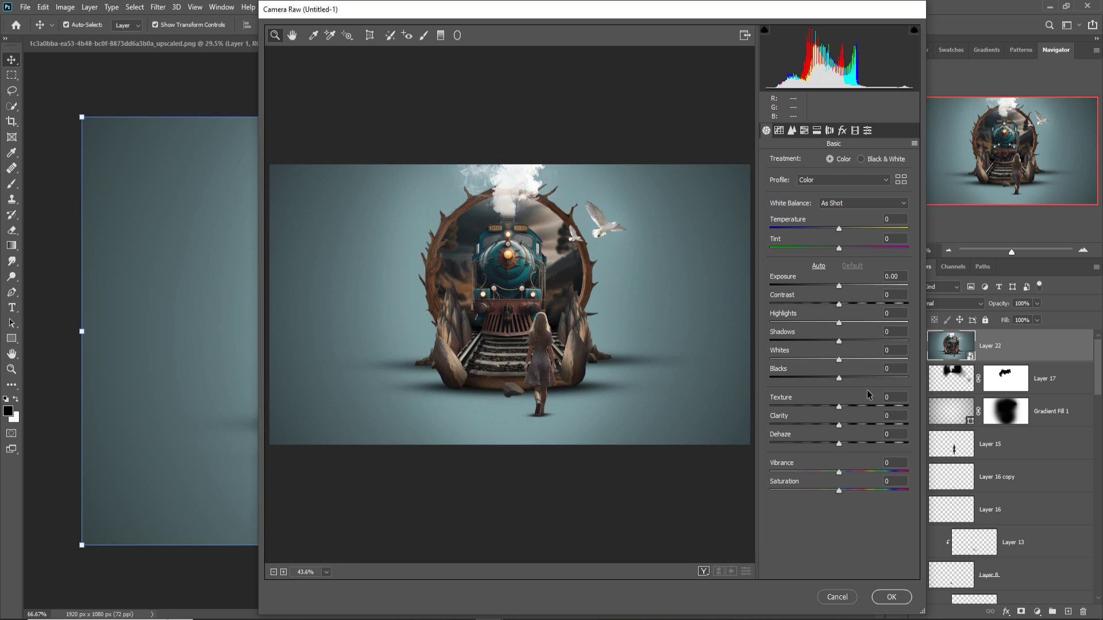
pyautogui.moveTo(840, 291); pyautogui.dragTo(838, 290)
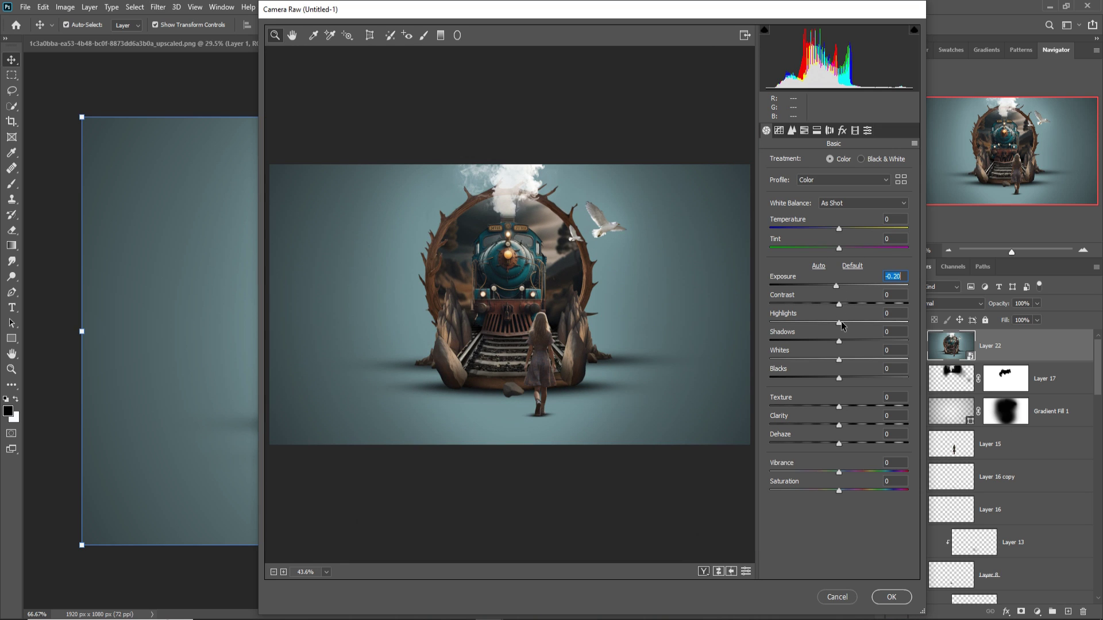
pyautogui.moveTo(840, 323); pyautogui.dragTo(853, 321)
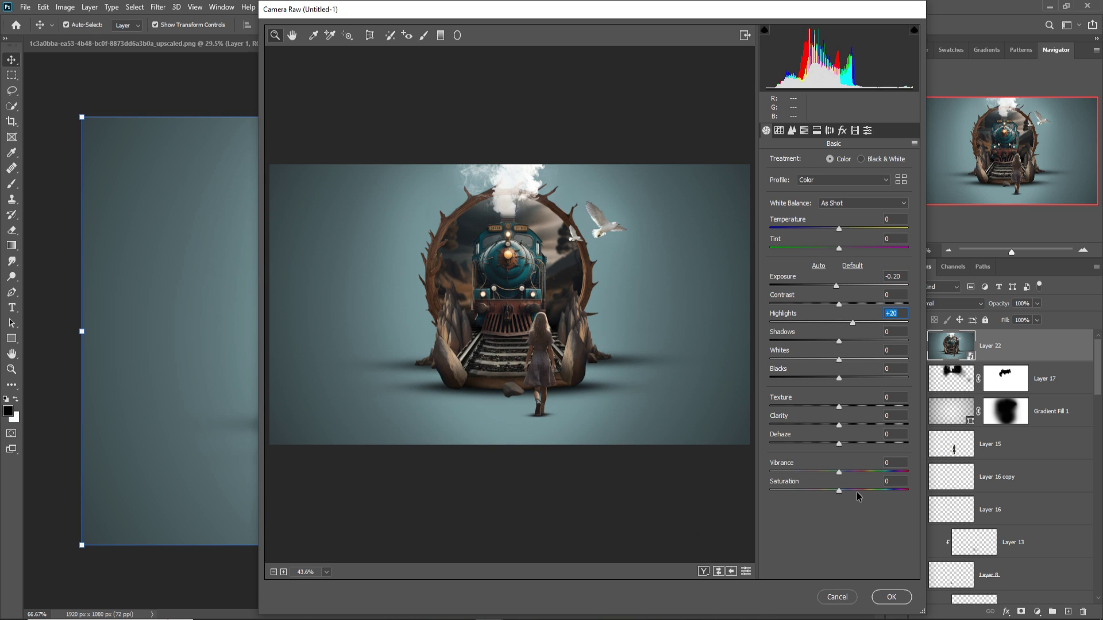
# Adjust the parametric tone curve to Highlights +11, Lights +11, Darks -12 and Shadows +37.
pyautogui.click(779, 131)
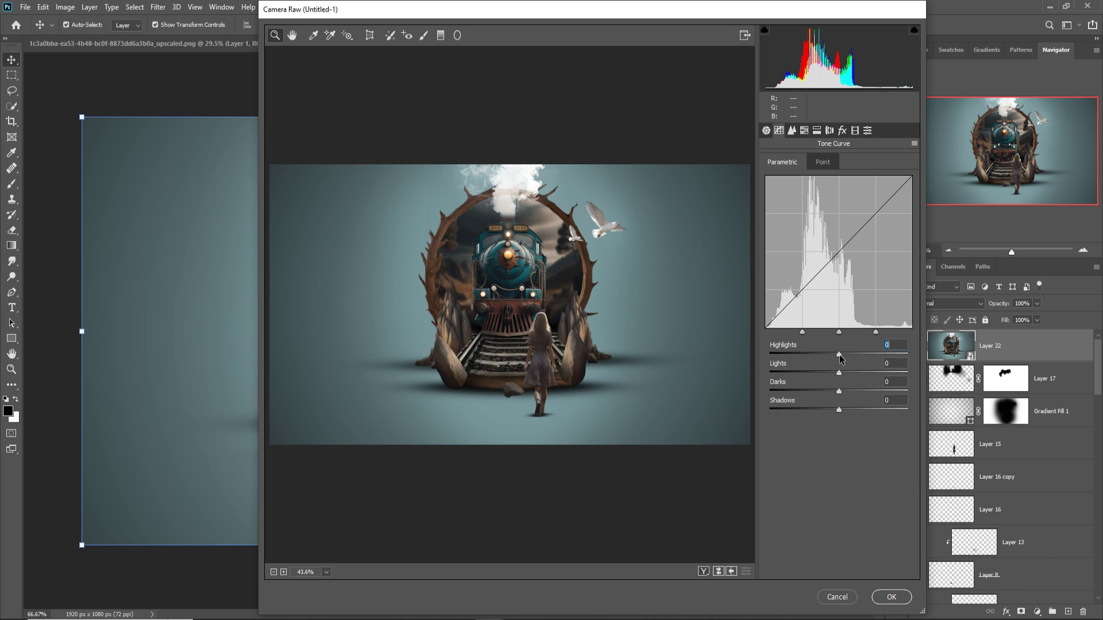
pyautogui.moveTo(840, 354); pyautogui.dragTo(864, 414)
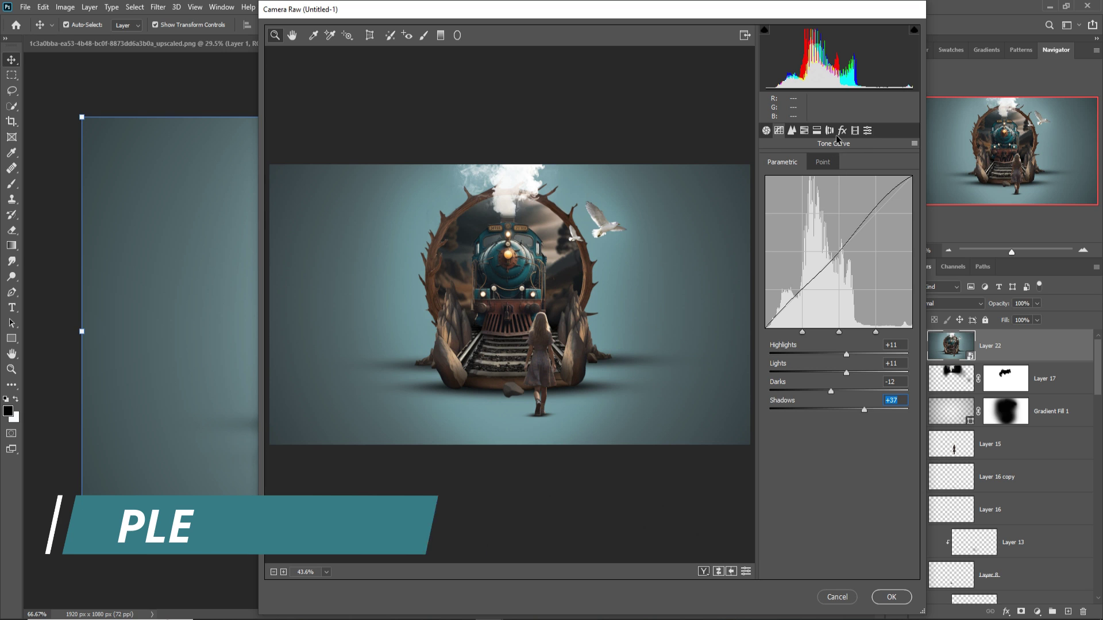
# Set the sharpening amount to 68 and apply the Camera Raw Filter to the stamped layer.
pyautogui.click(792, 131)
pyautogui.moveTo(771, 179); pyautogui.dragTo(831, 180)
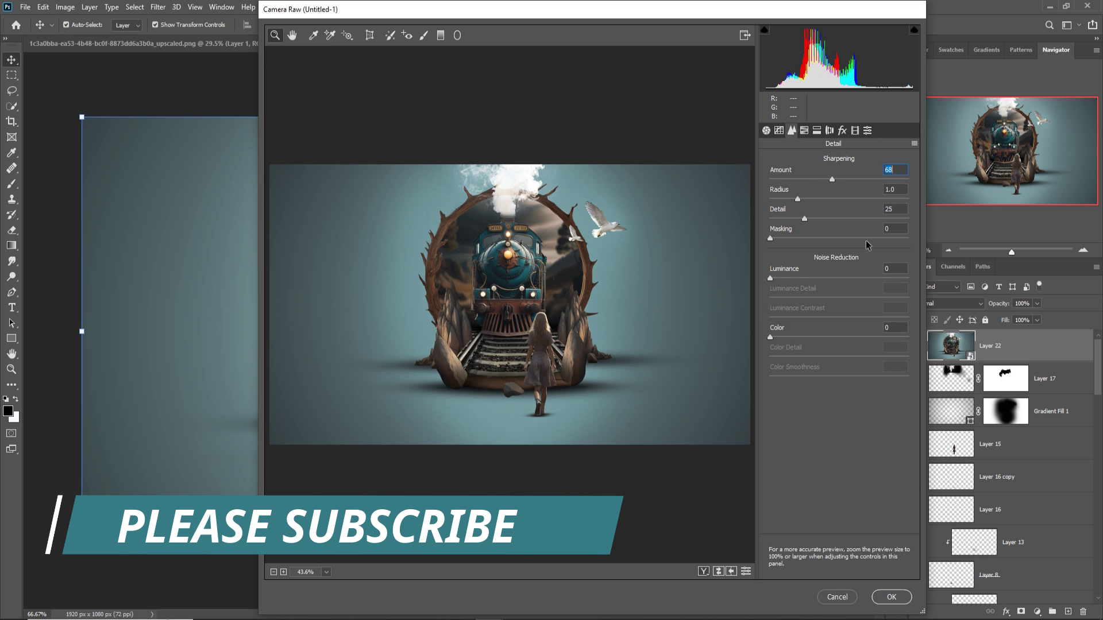
pyautogui.click(888, 595)
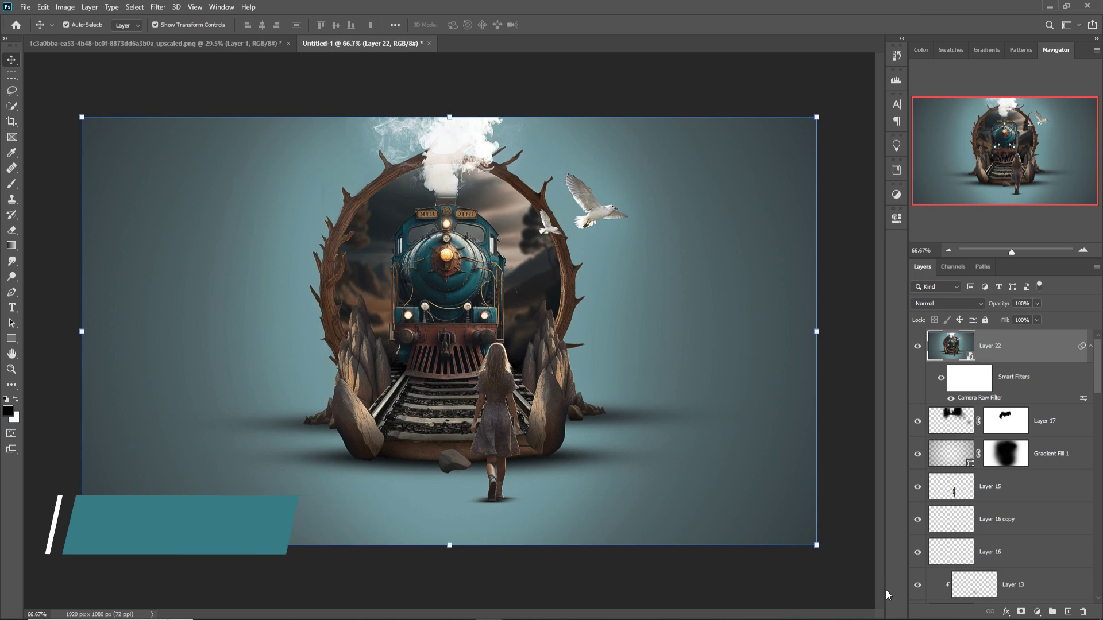